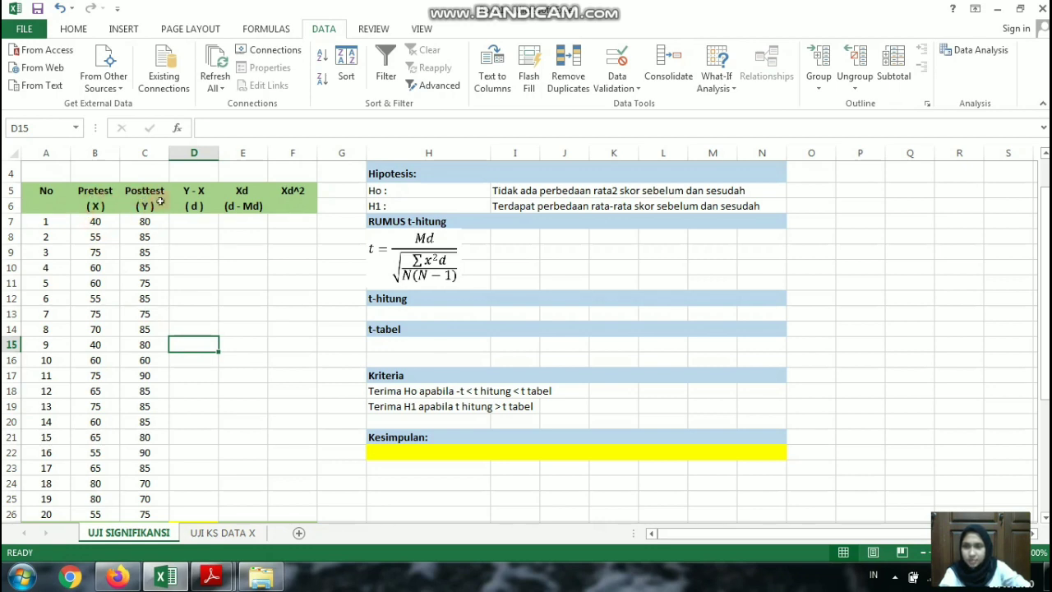
- Sort the Pretest and Posttest scores in B7:C26 from smallest to largest by Pretest, and review the sorted rows
left_click(98, 222)
scroll(188, 321, "down", 1)
scroll(188, 321, "up", 1)
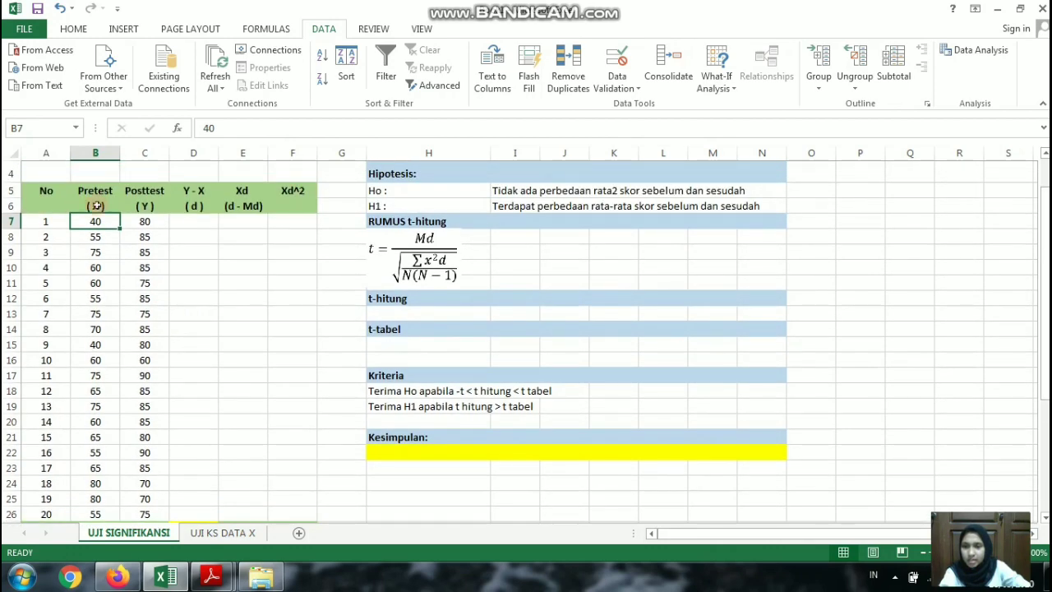
left_click_drag(111, 221, 143, 514)
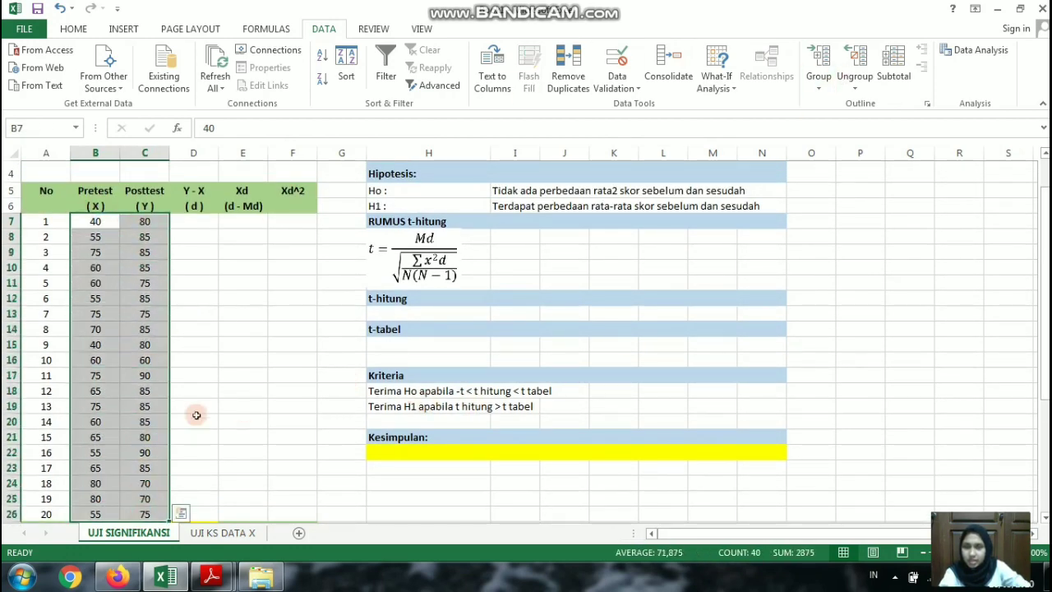
left_click_drag(96, 221, 139, 521)
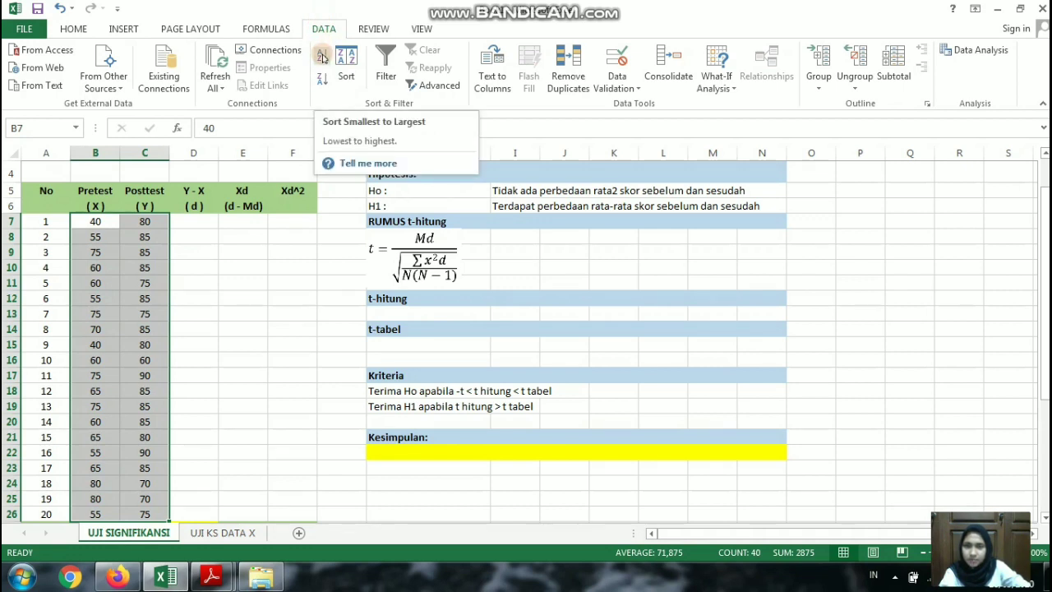
left_click(322, 58)
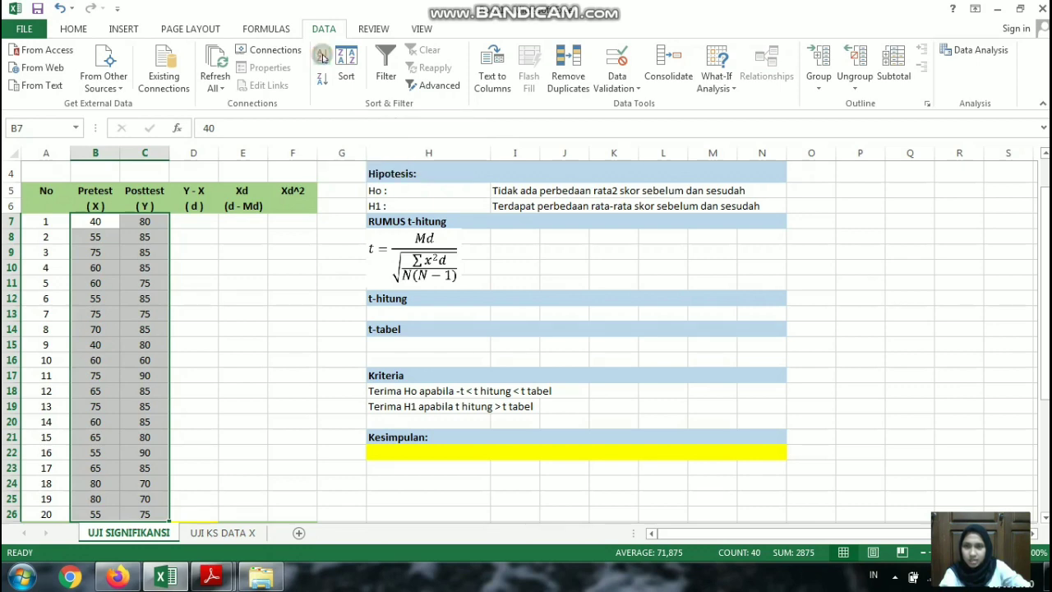
scroll(213, 421, "down", 1)
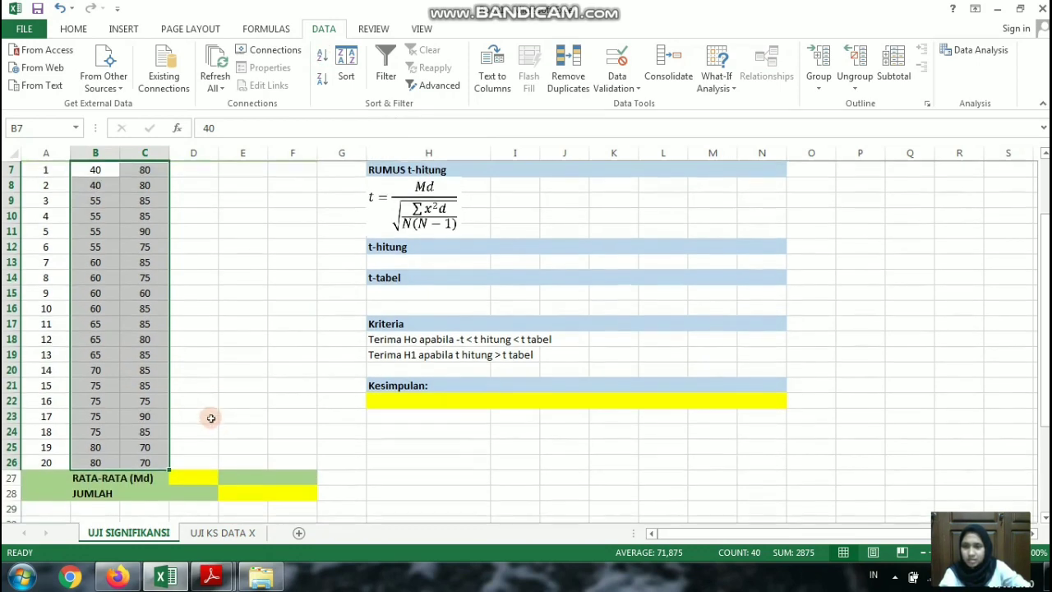
scroll(214, 421, "up", 1)
left_click_drag(103, 224, 106, 228)
left_click(105, 228)
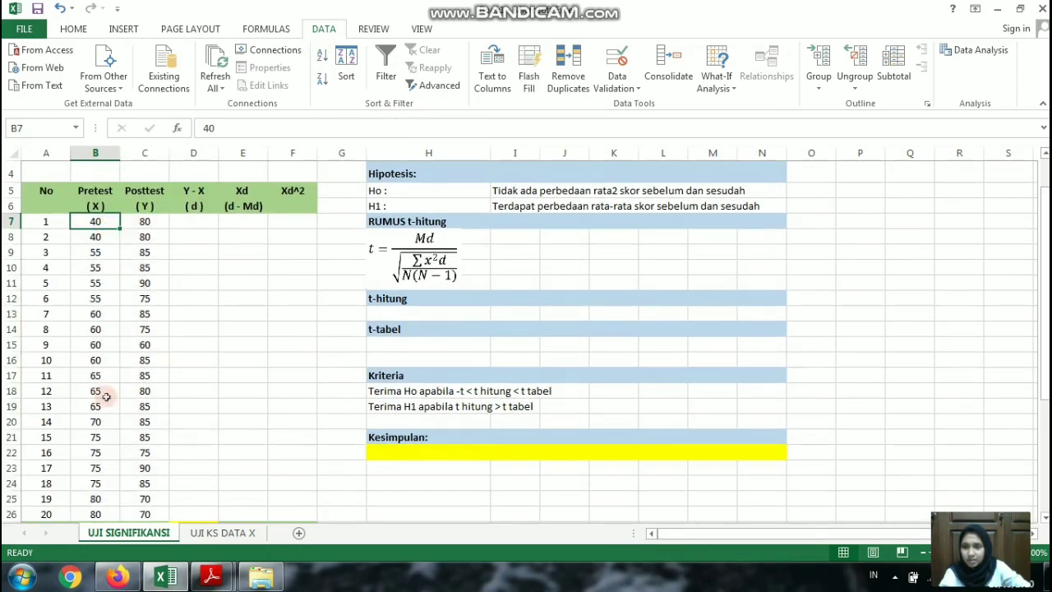
left_click(144, 223)
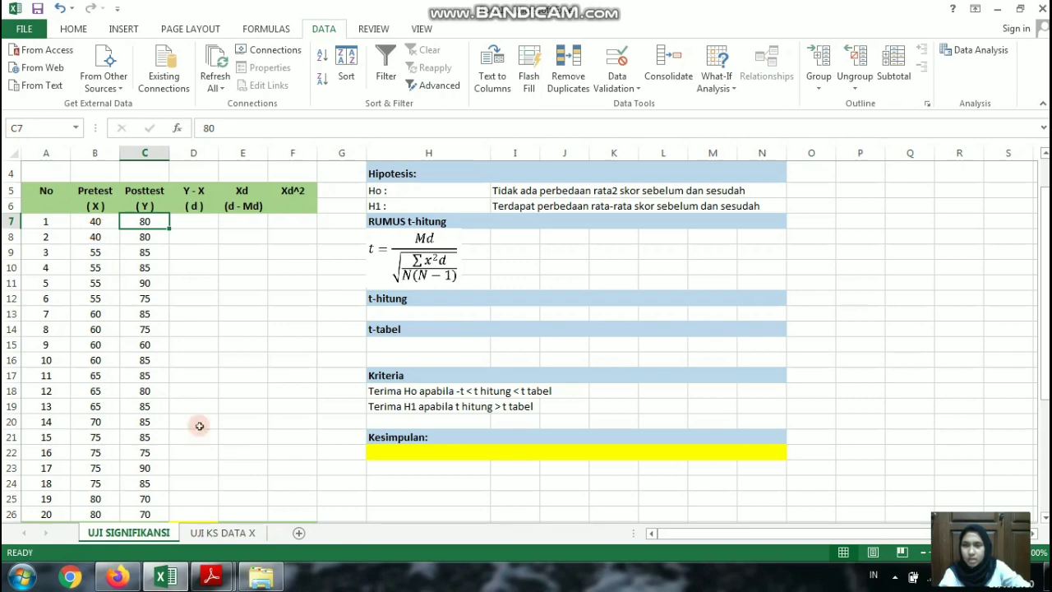
scroll(177, 472, "down", 1)
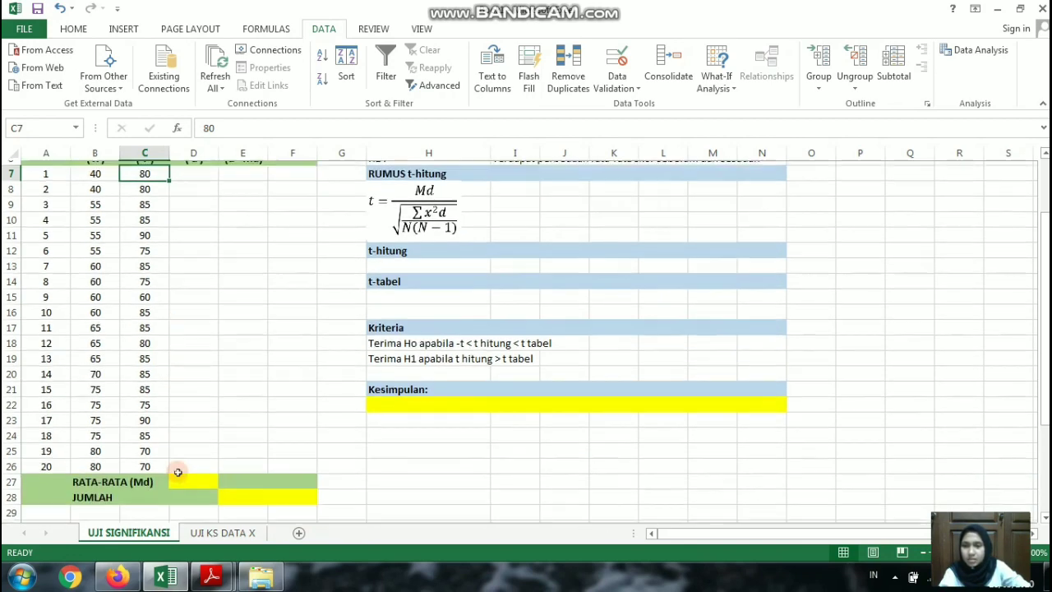
scroll(176, 470, "up", 1)
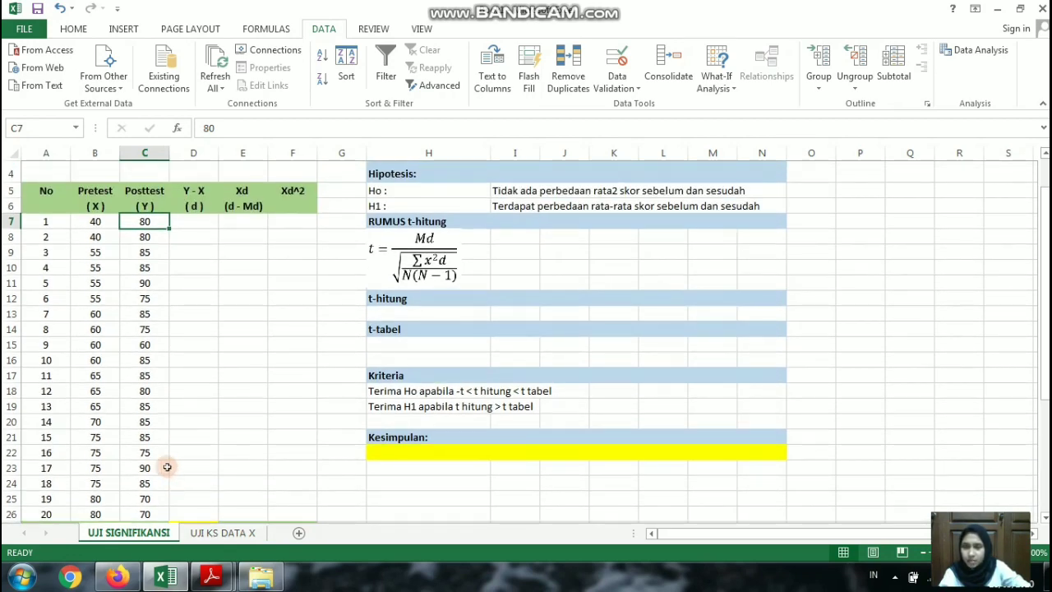
- Copy the Pretest scores from the UJI SIGNIFIKANSI sheet into the Pretest (X) column of UJI KS DATA X, starting at B5
left_click(218, 533)
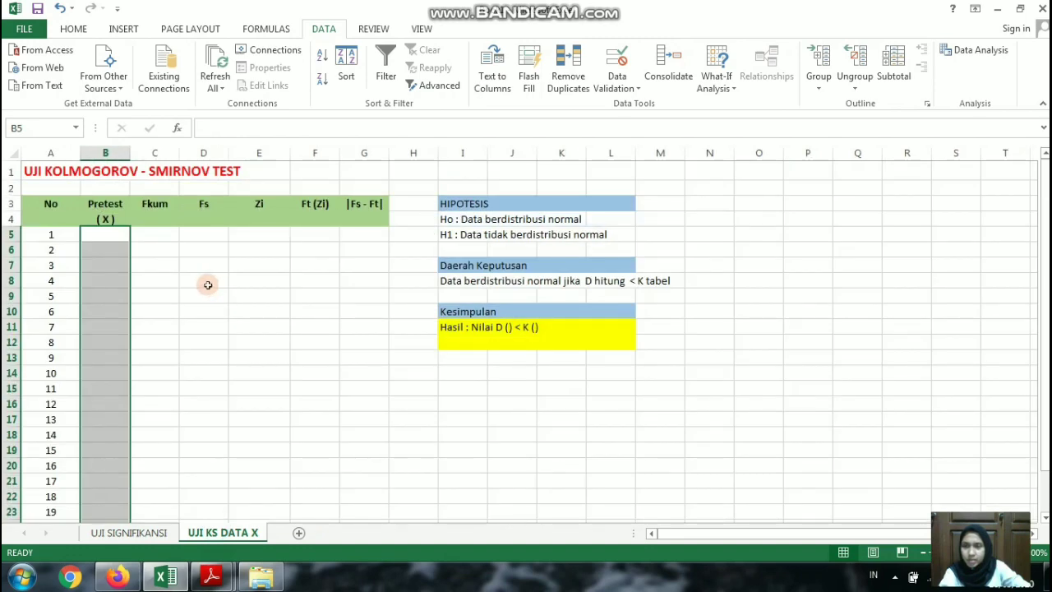
left_click(120, 238)
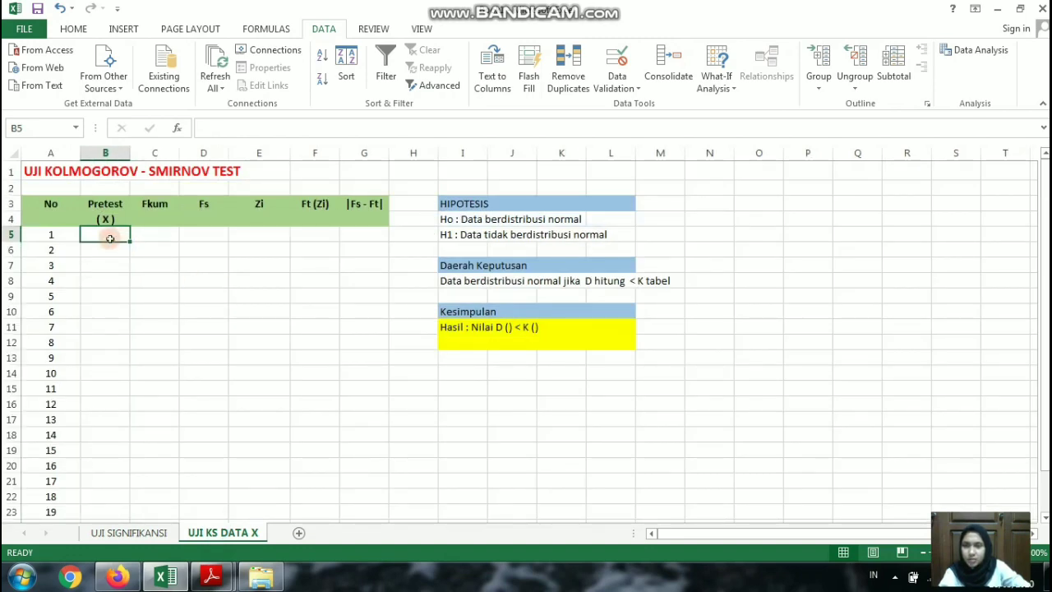
left_click(132, 533)
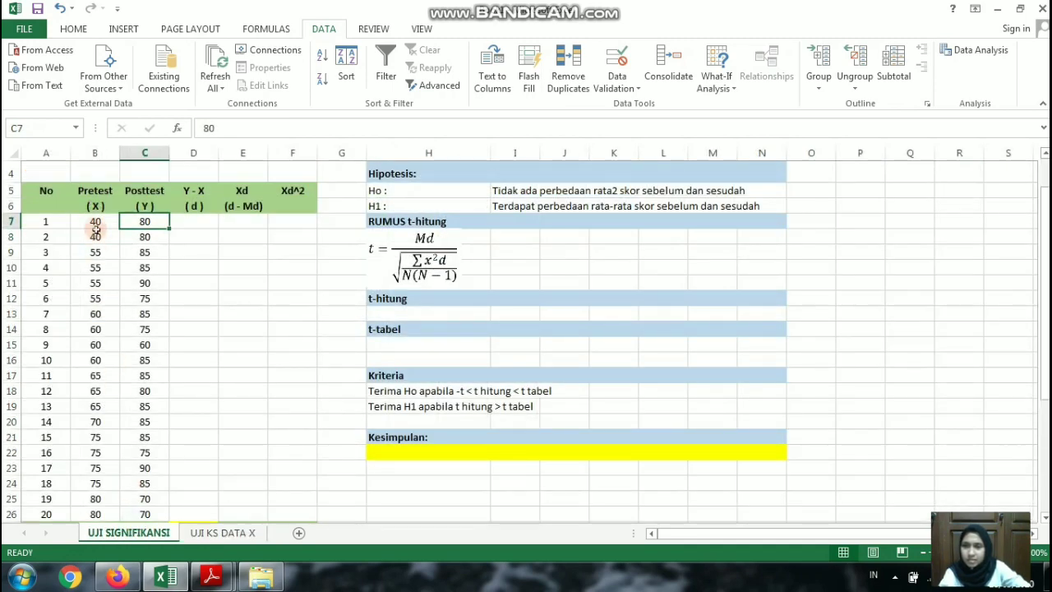
left_click_drag(95, 222, 102, 512)
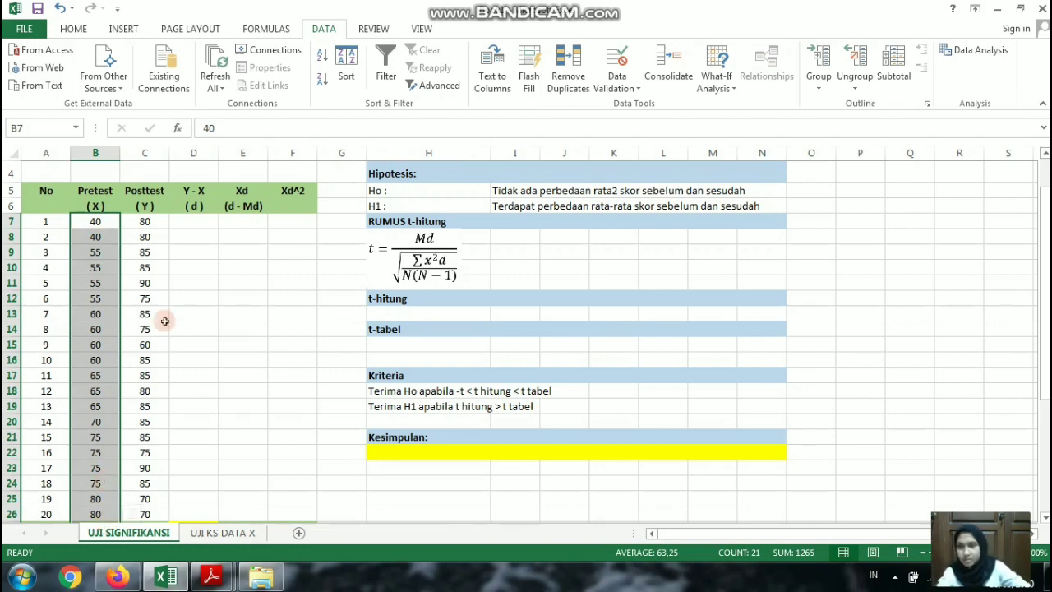
key("ctrl+c")
key("ctrl+Page_Down")
left_click(108, 238)
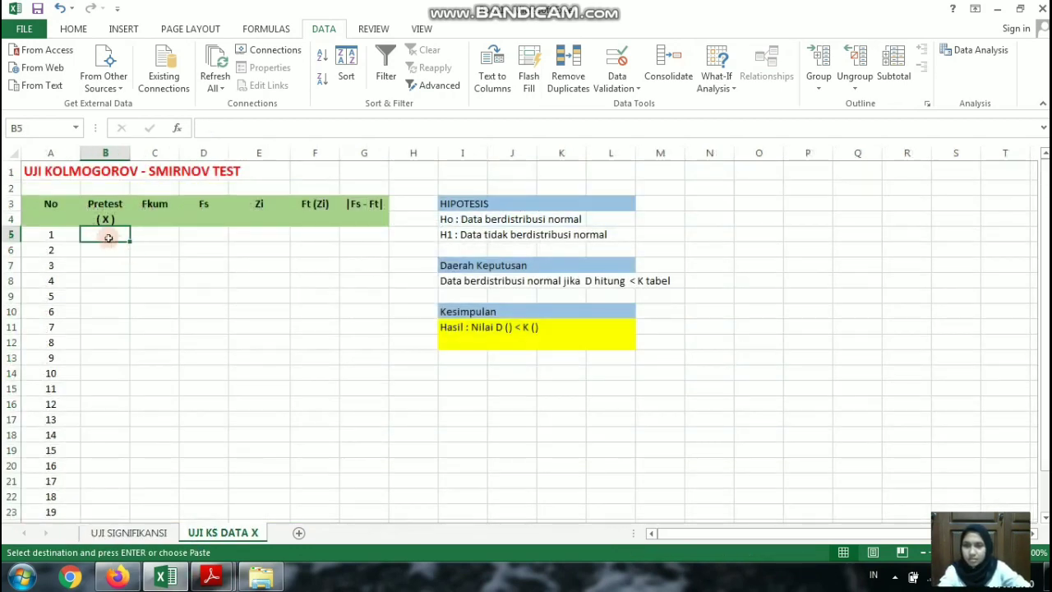
key("ctrl+v")
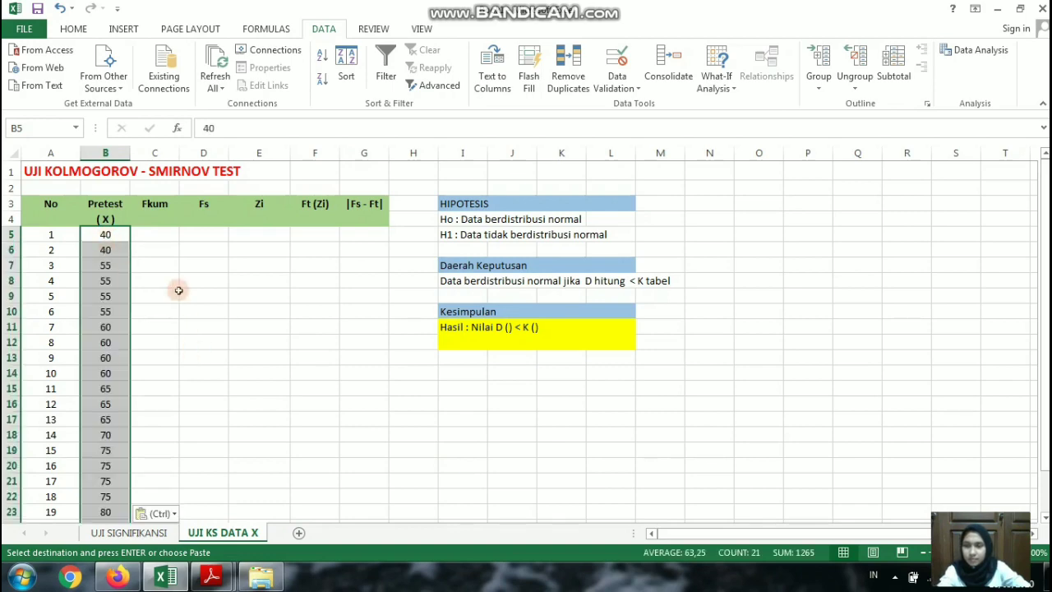
- Compare the end of the pasted Pretest column with the source column on the UJI SIGNIFIKANSI sheet
scroll(170, 255, "down", 1)
scroll(171, 255, "up", 1)
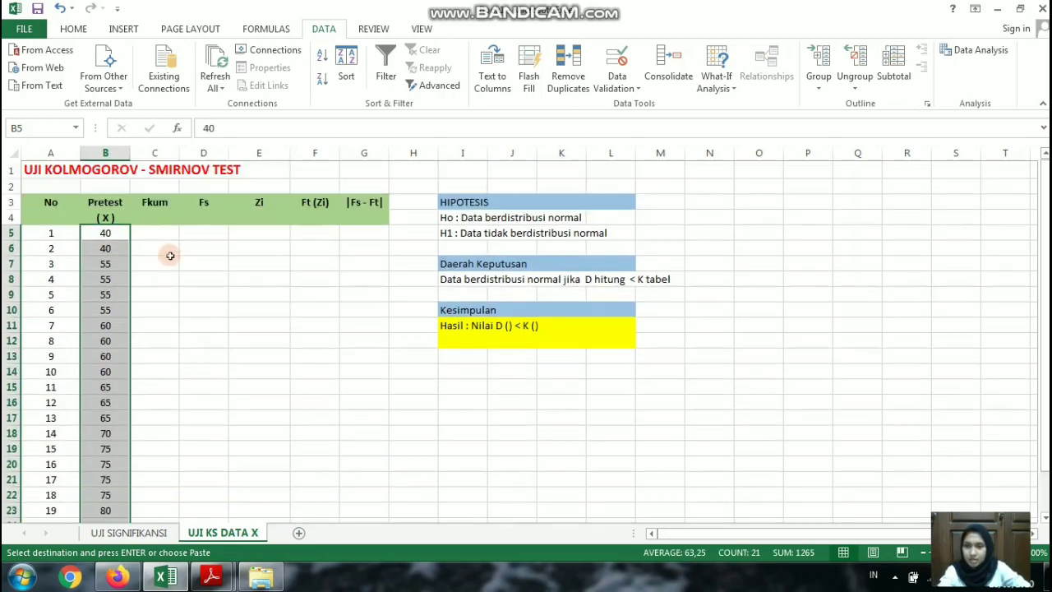
scroll(192, 421, "down", 2)
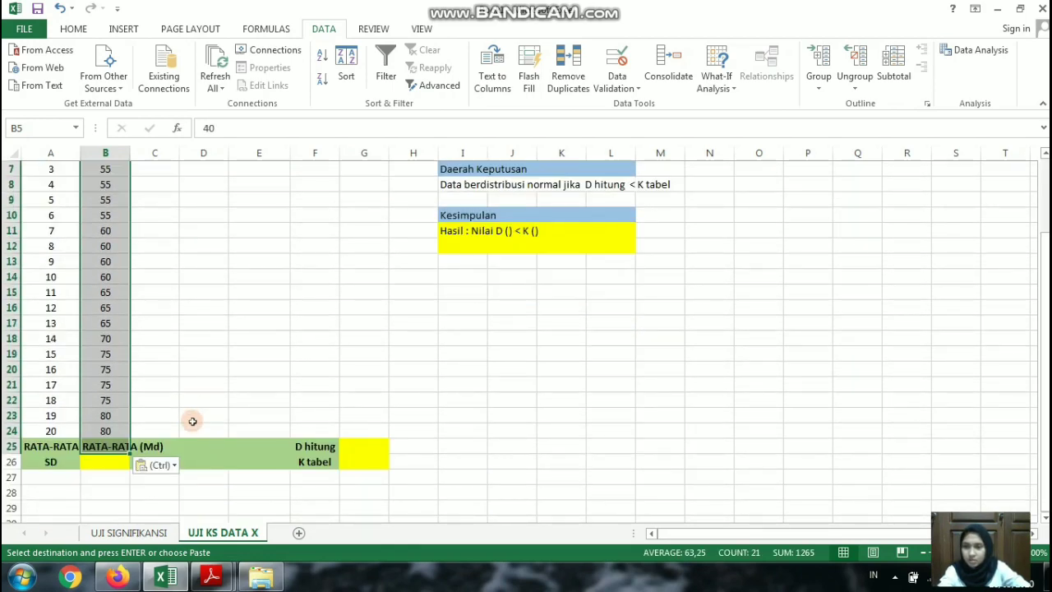
left_click(158, 533)
scroll(198, 518, "down", 1)
scroll(200, 522, "up", 1)
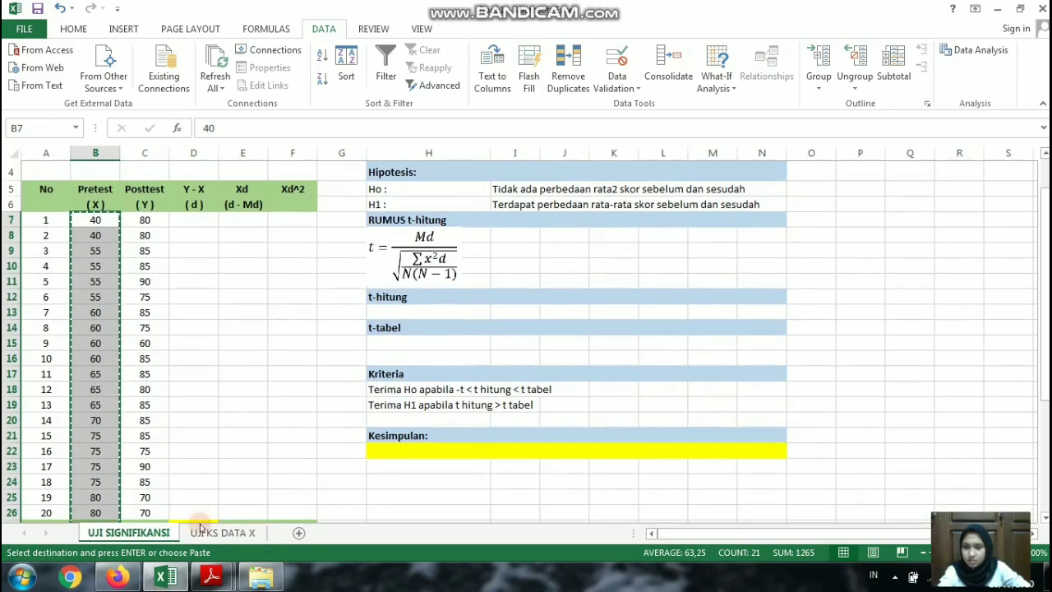
left_click(204, 531)
scroll(177, 296, "up", 2)
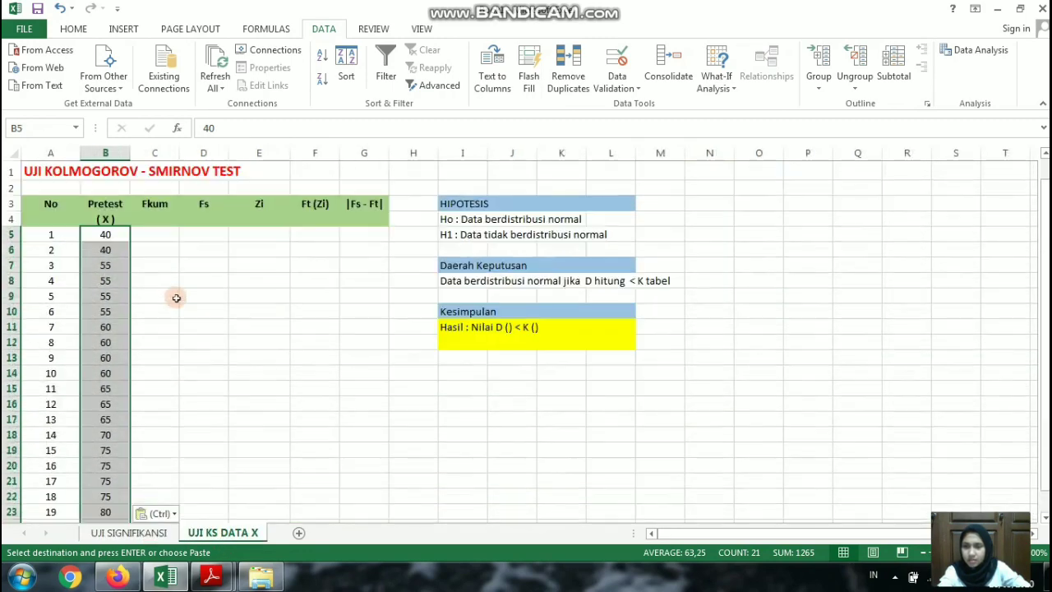
- Clear the RATA-RATA (Md) label pasted by mistake into cell B25 of UJI KS DATA X
left_click(169, 238)
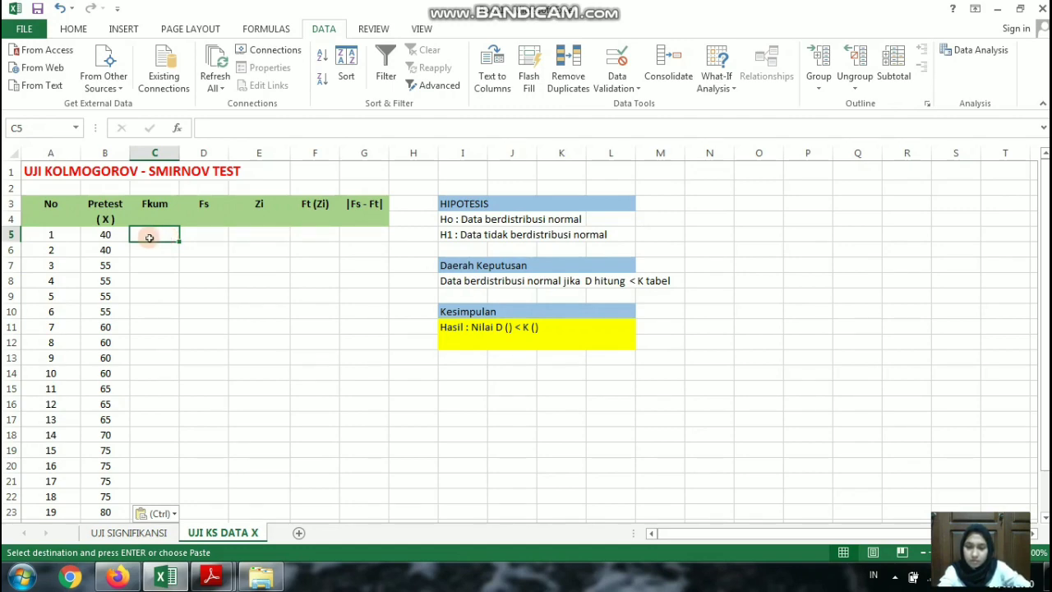
scroll(175, 292, "down", 2)
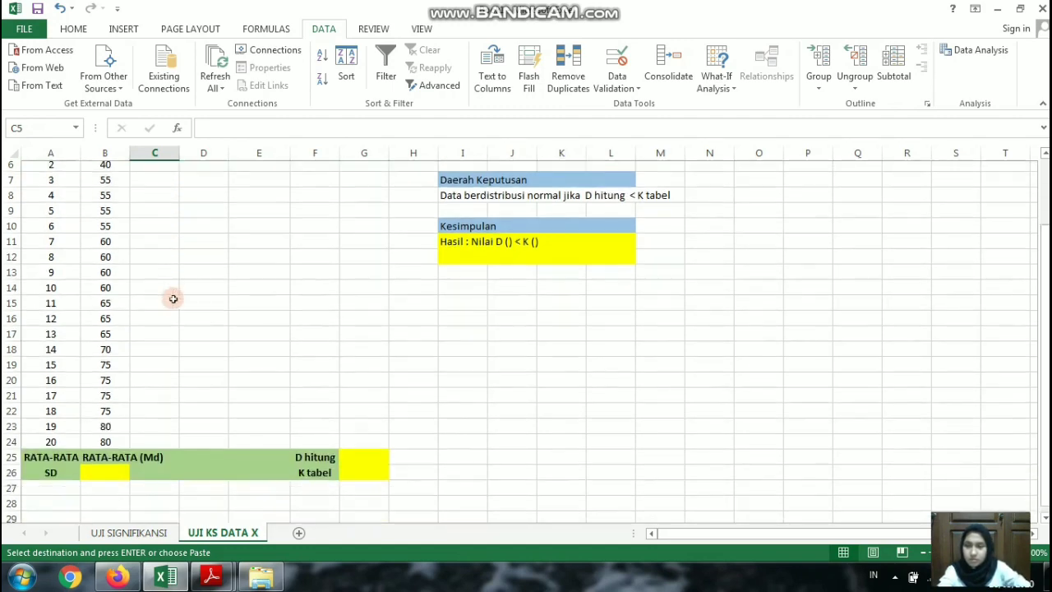
left_click(112, 448)
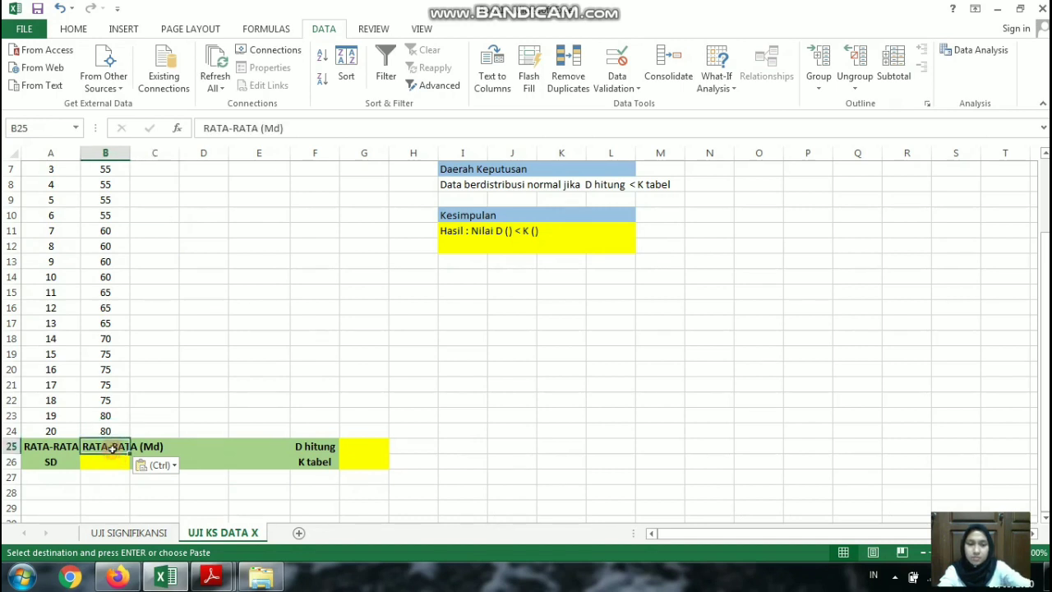
key("Escape")
key("Delete")
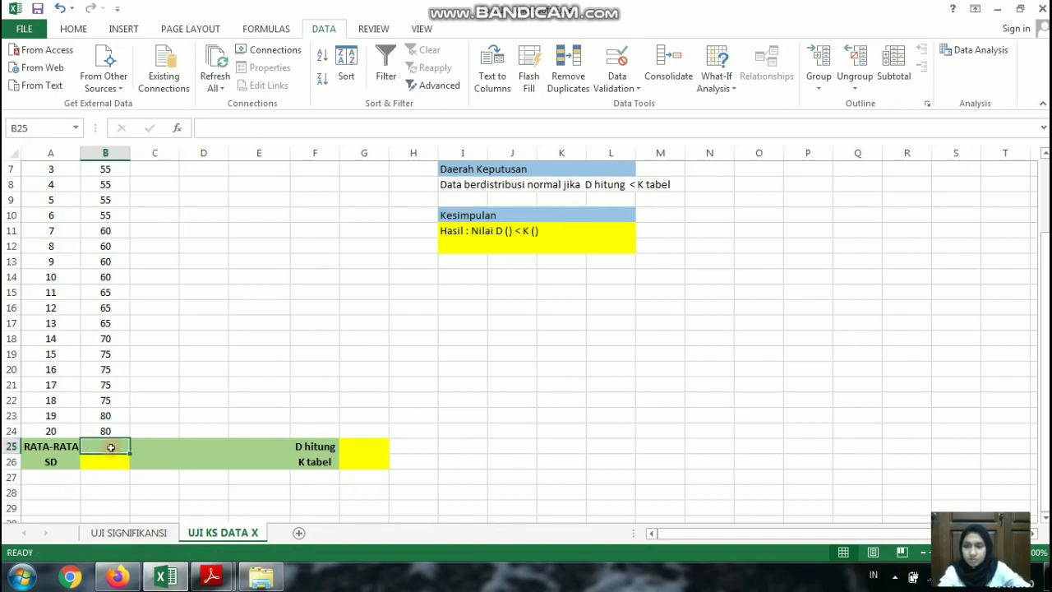
- Fill cell B25 beside the RATA-RATA label with yellow to match the SD cell below it
left_click(122, 462)
scroll(270, 396, "up", 1)
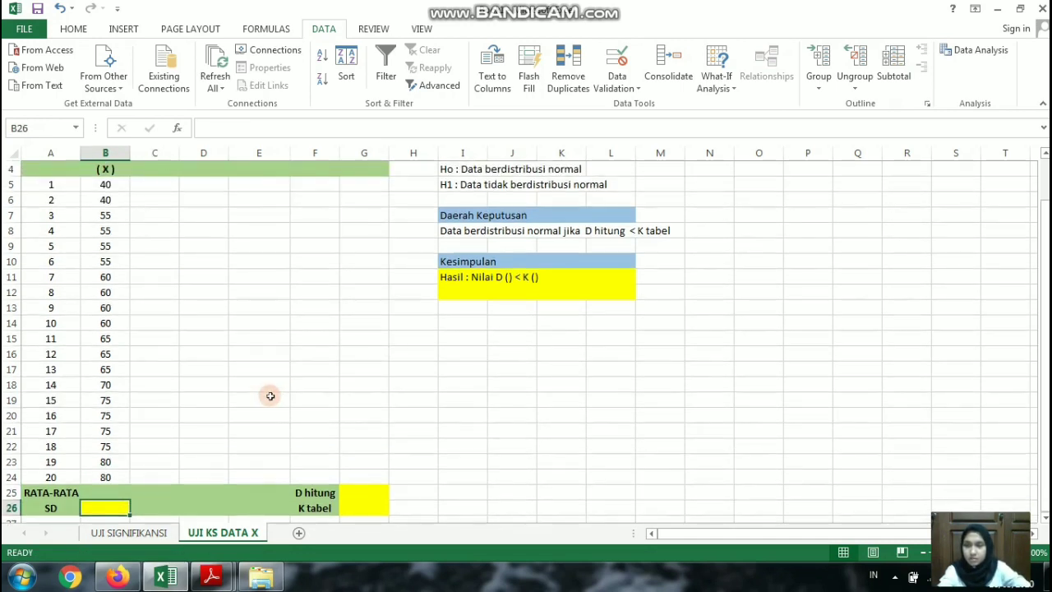
scroll(271, 396, "down", 1)
left_click(100, 445)
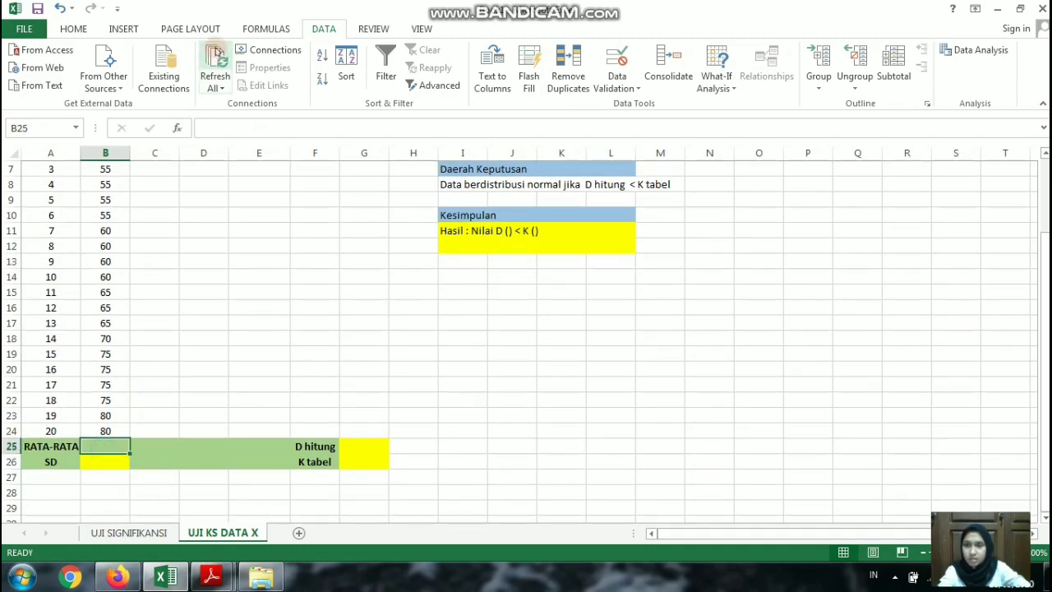
left_click(73, 28)
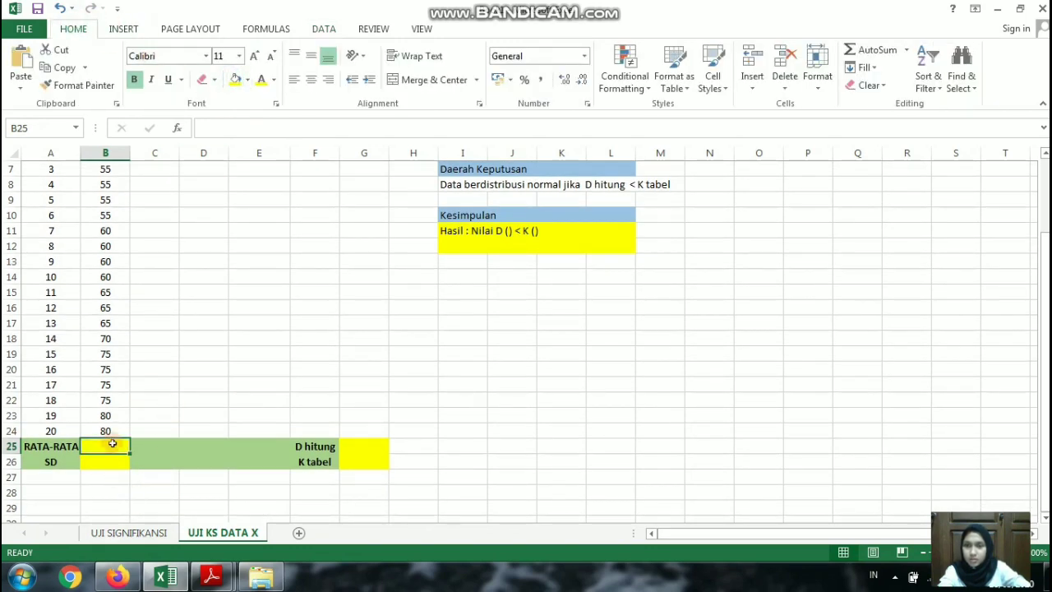
- Calculate the mean of the Pretest scores in B25 with =AVERAGE(B5:B24)
scroll(115, 444, "up", 2)
scroll(118, 444, "down", 1)
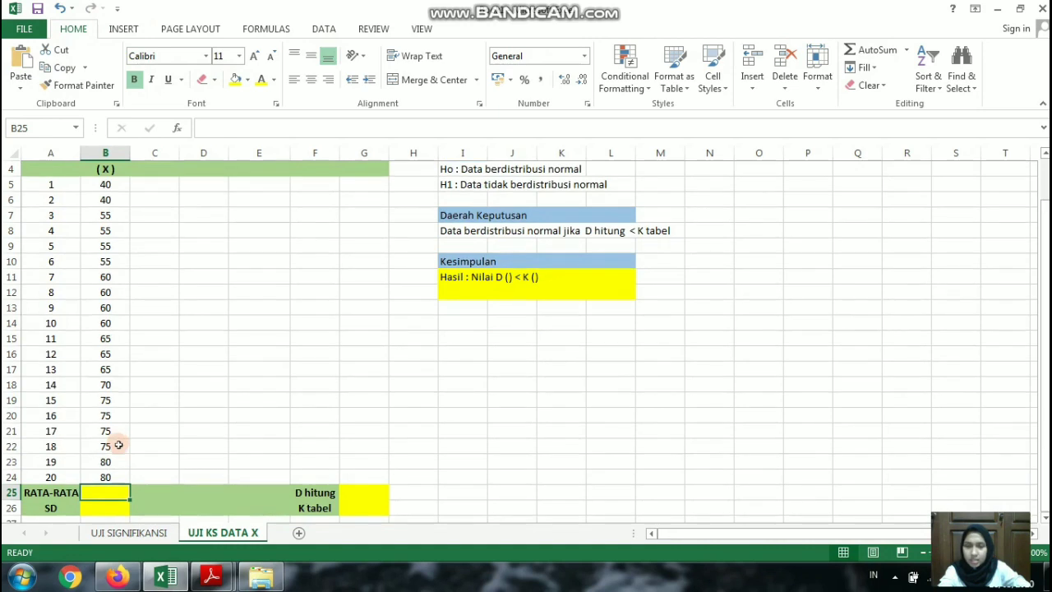
type("=")
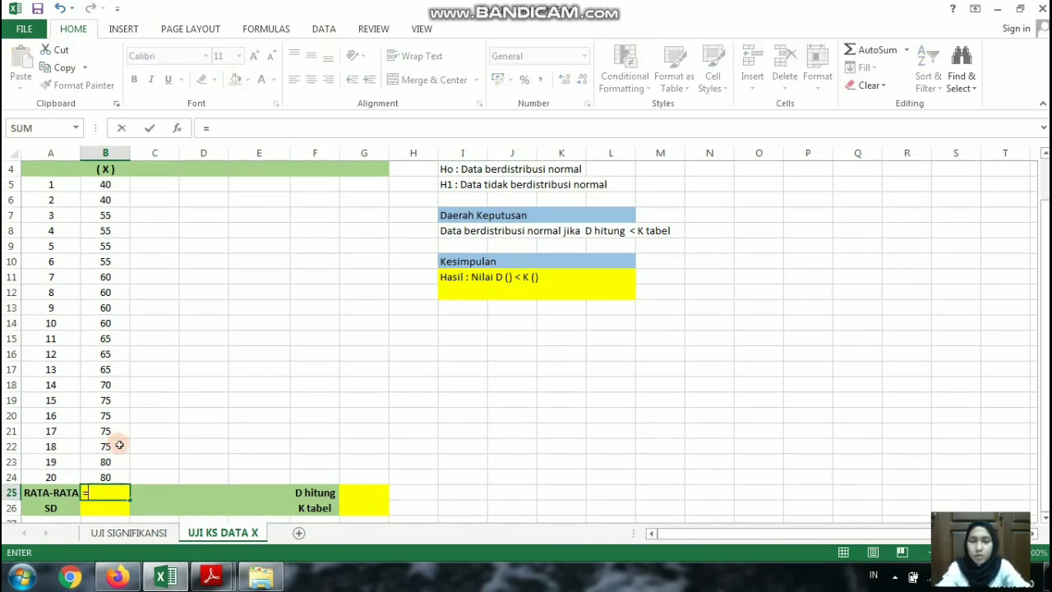
type("a")
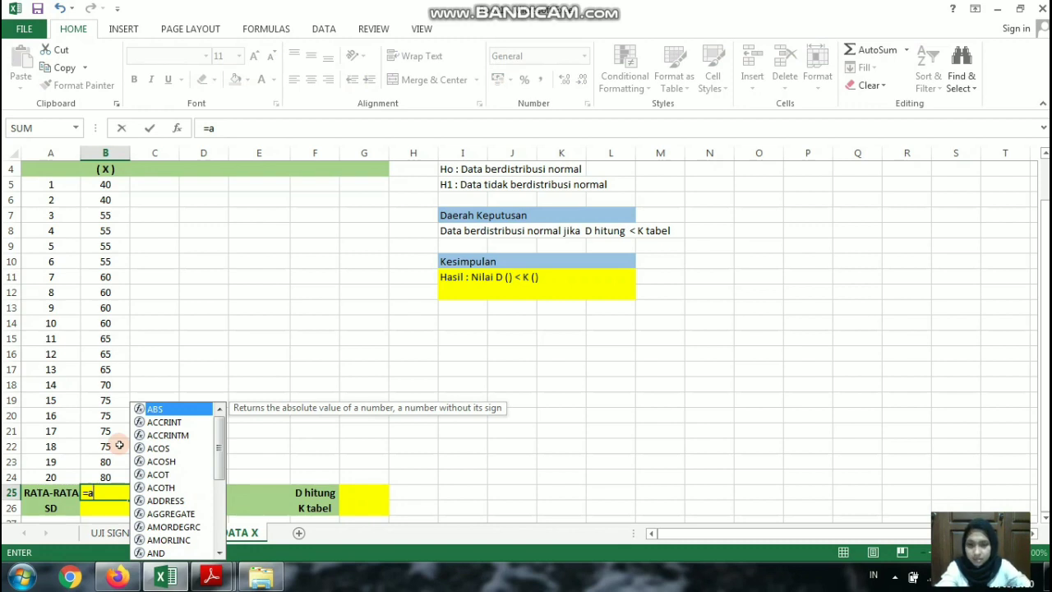
type("VER")
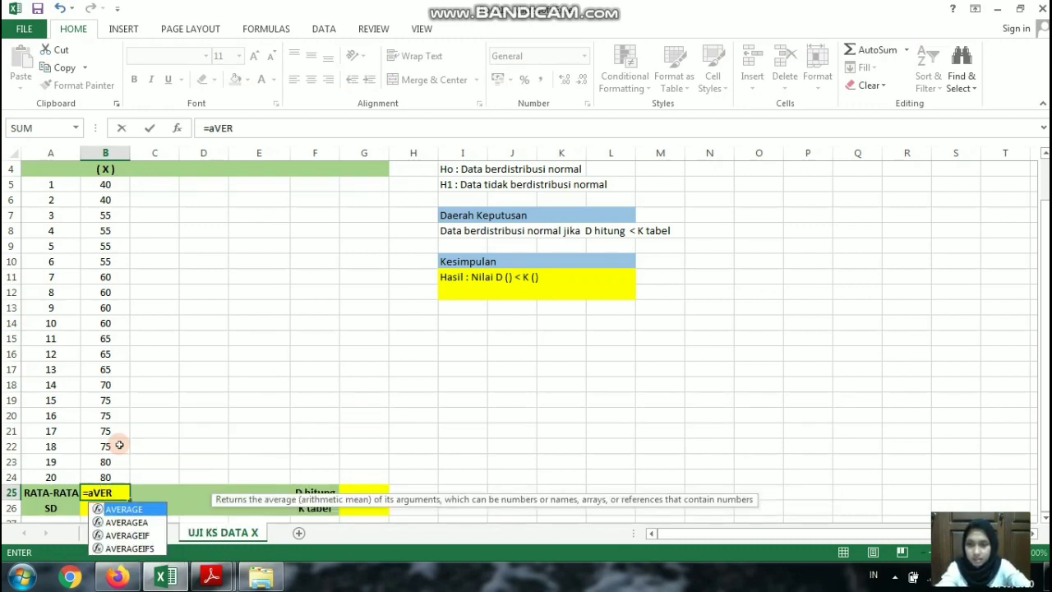
key("Tab")
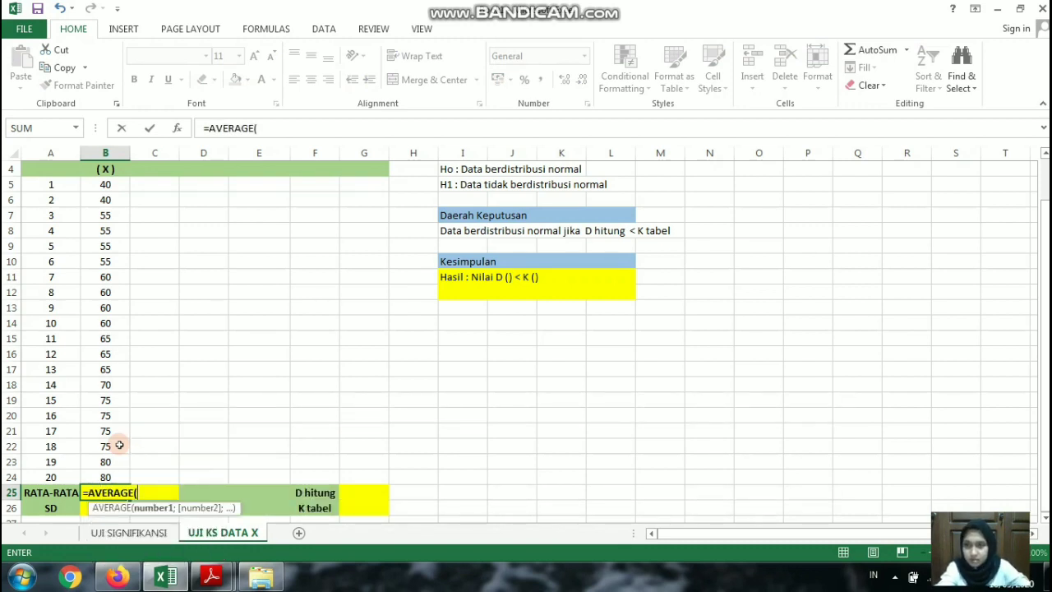
left_click_drag(96, 185, 118, 462)
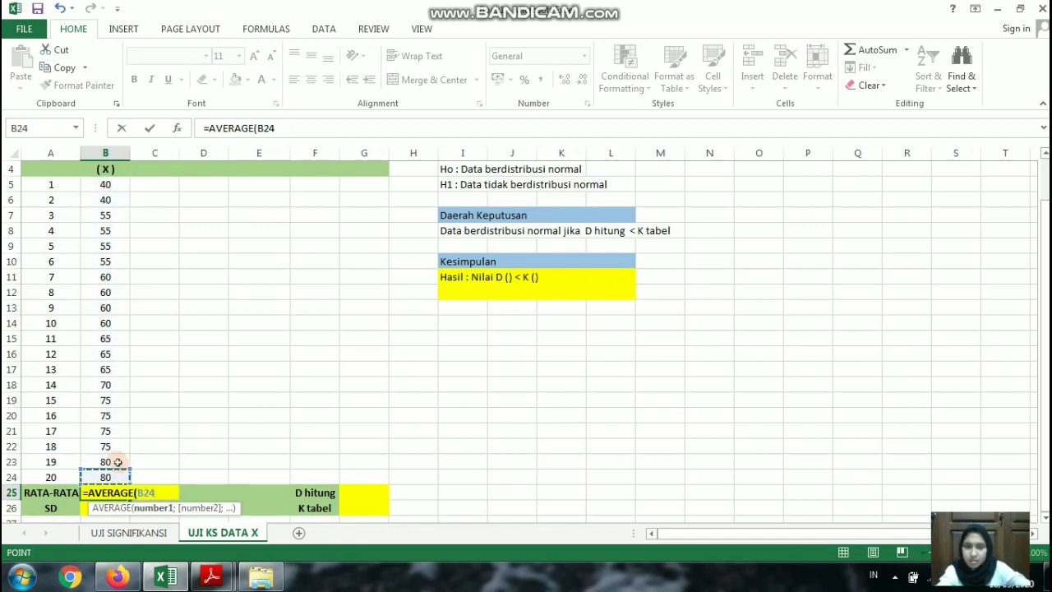
left_click(99, 186)
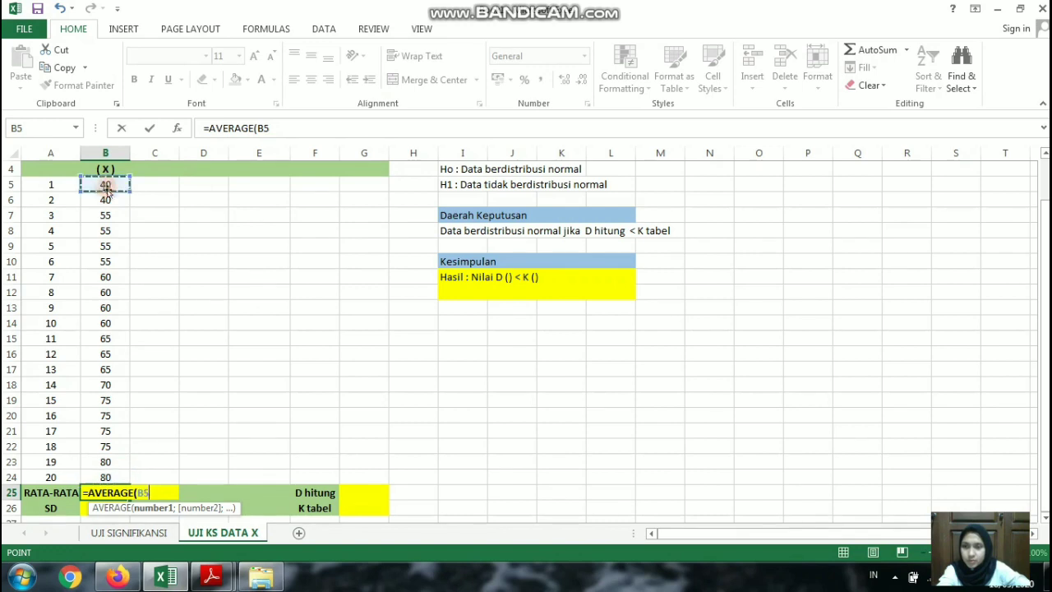
left_click_drag(130, 186, 129, 478)
type(")")
key("Return")
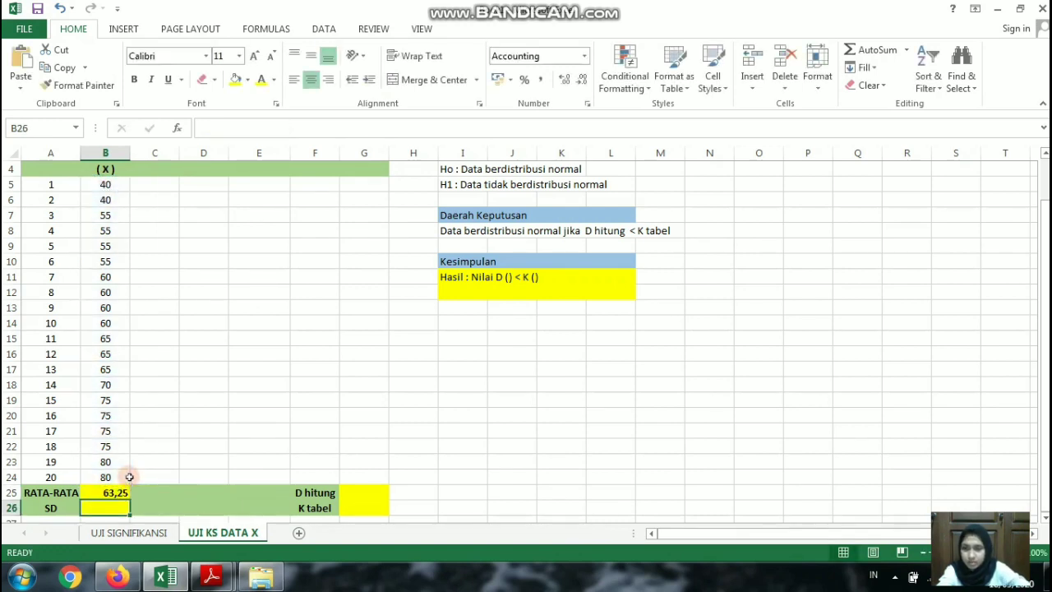
left_click(48, 507)
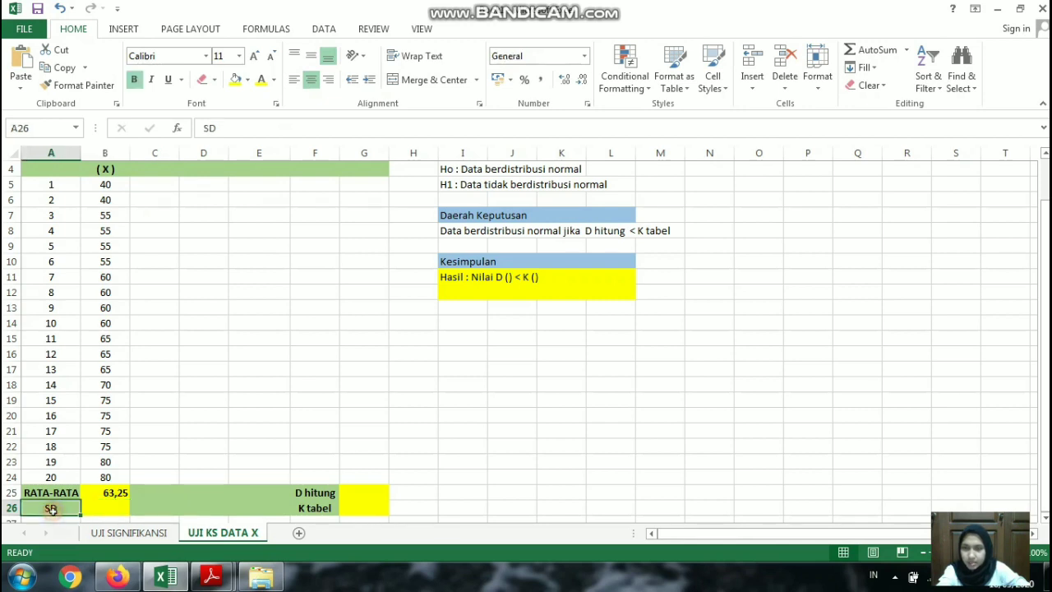
- Calculate the standard deviation of the Pretest scores in B26 with =STDEV(B5:B24)
left_click(119, 511)
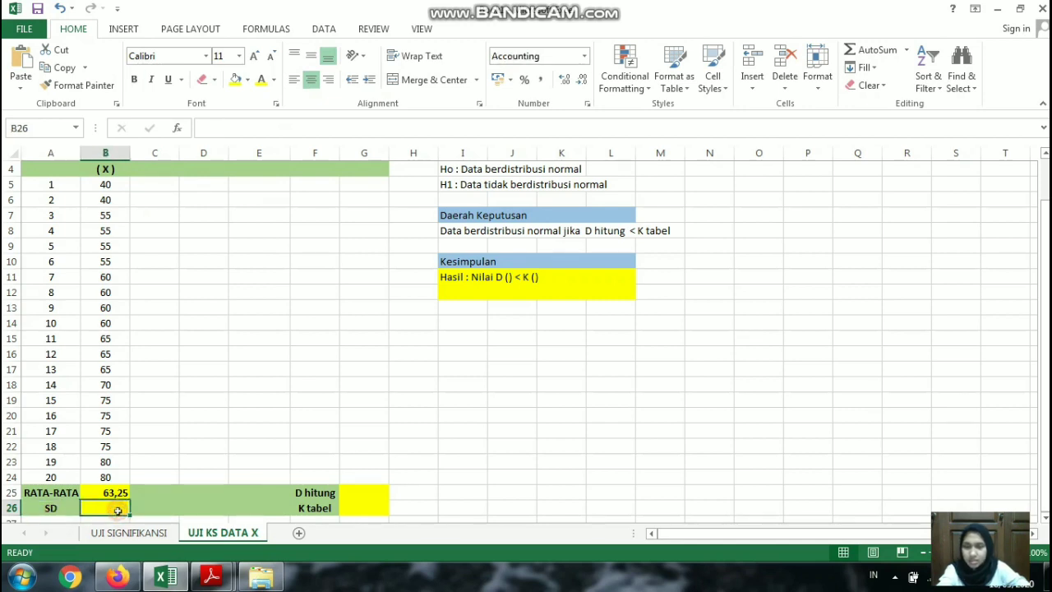
type("=")
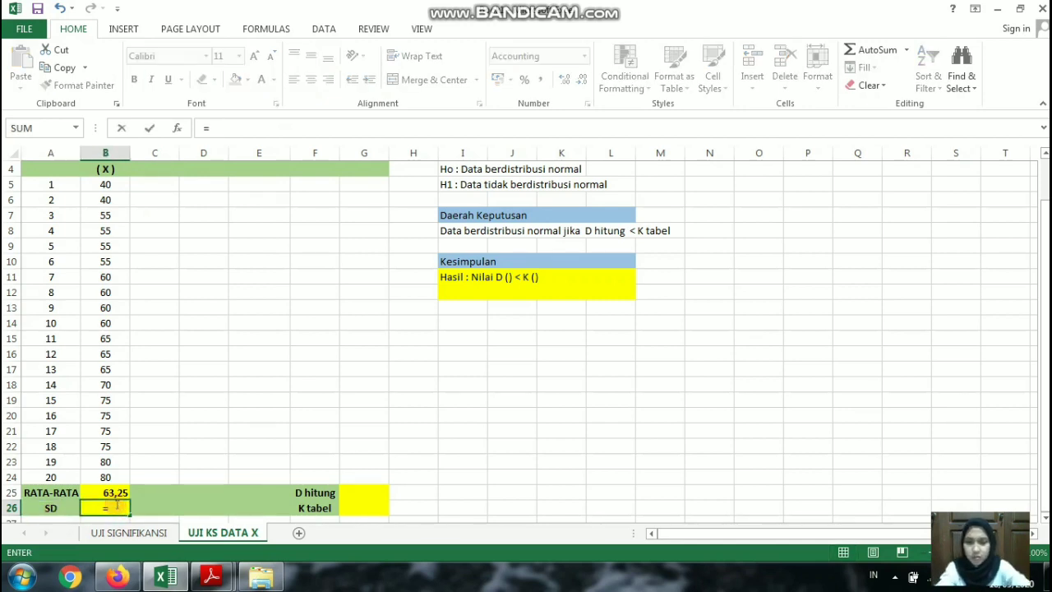
type("STDEV")
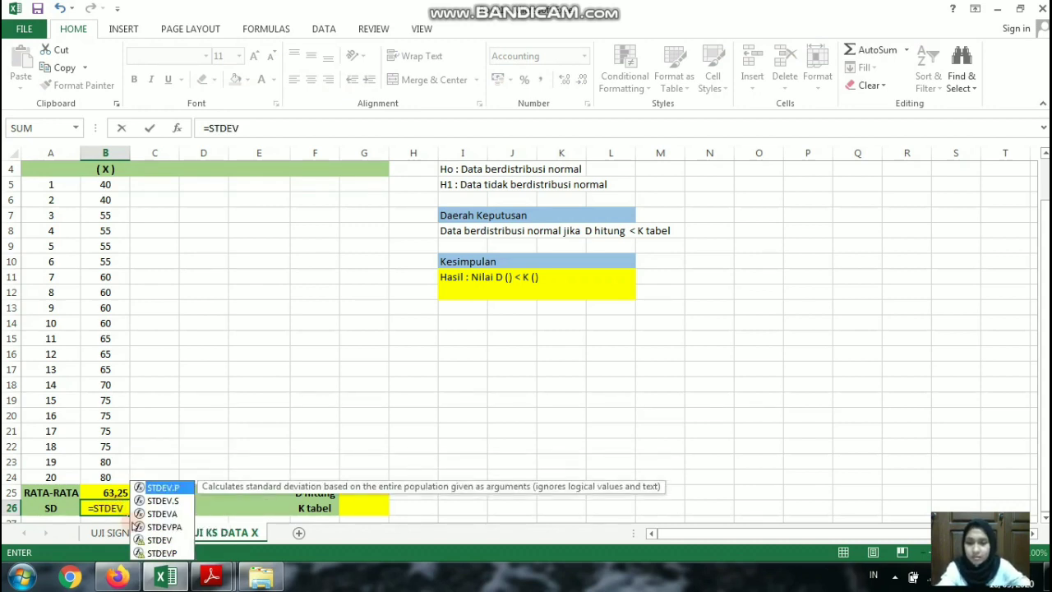
key("Down")
key("Down")
key("Down")
key("Down")
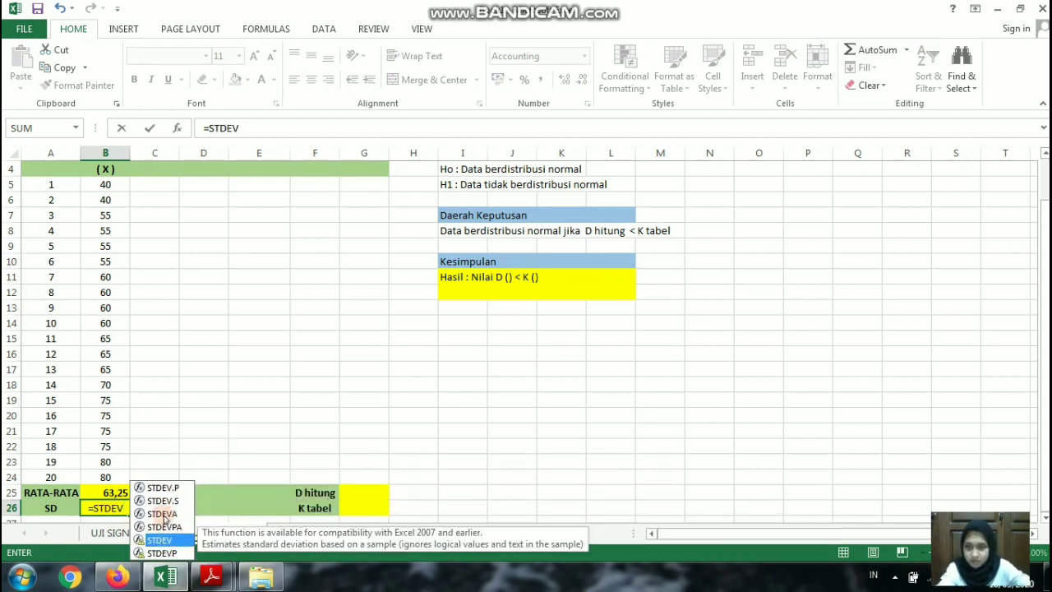
key("Tab")
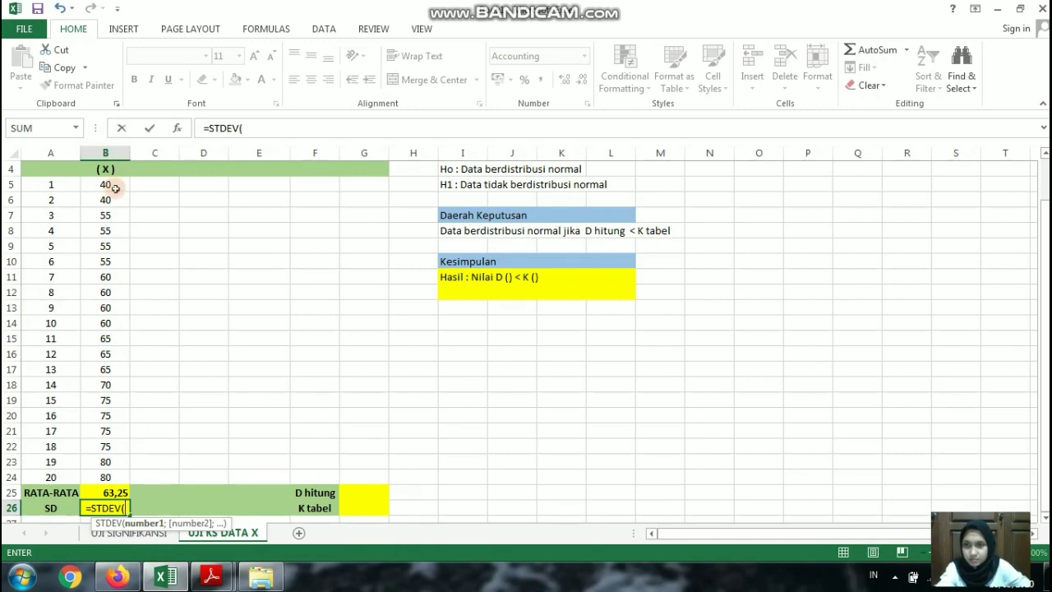
left_click_drag(109, 188, 113, 471)
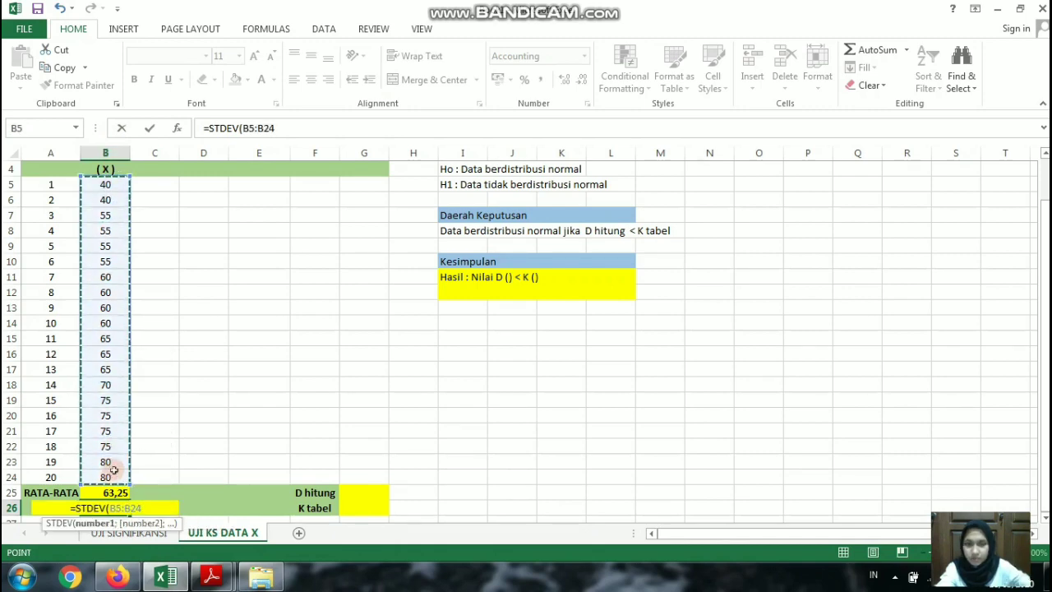
key("Return")
- Number the Fkum column from 1 to 20 in C5:C24, entering 1 and 2 and extending the series
scroll(169, 412, "up", 1)
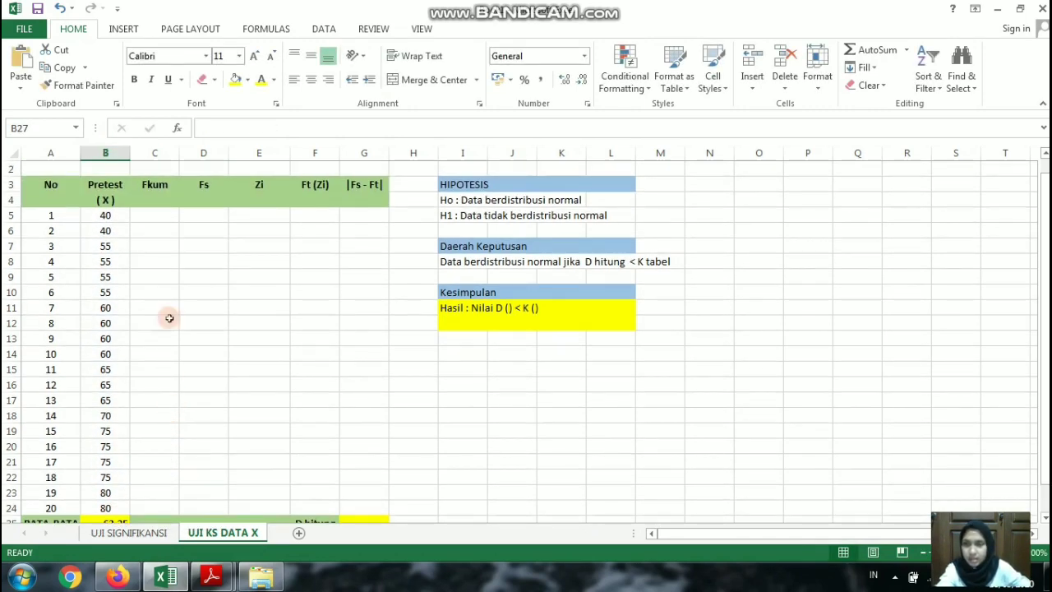
left_click(155, 218)
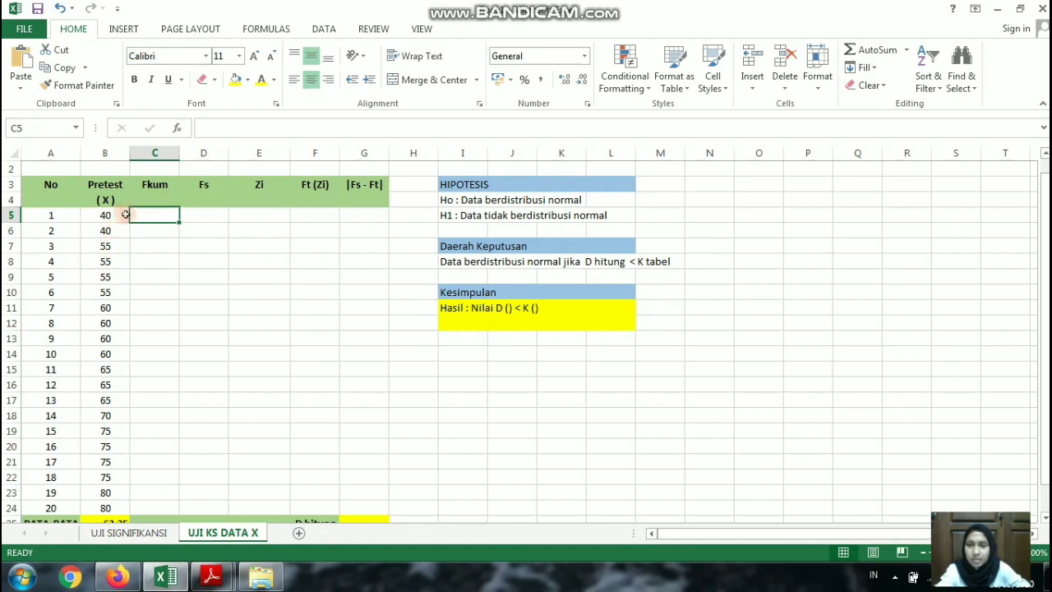
type("1")
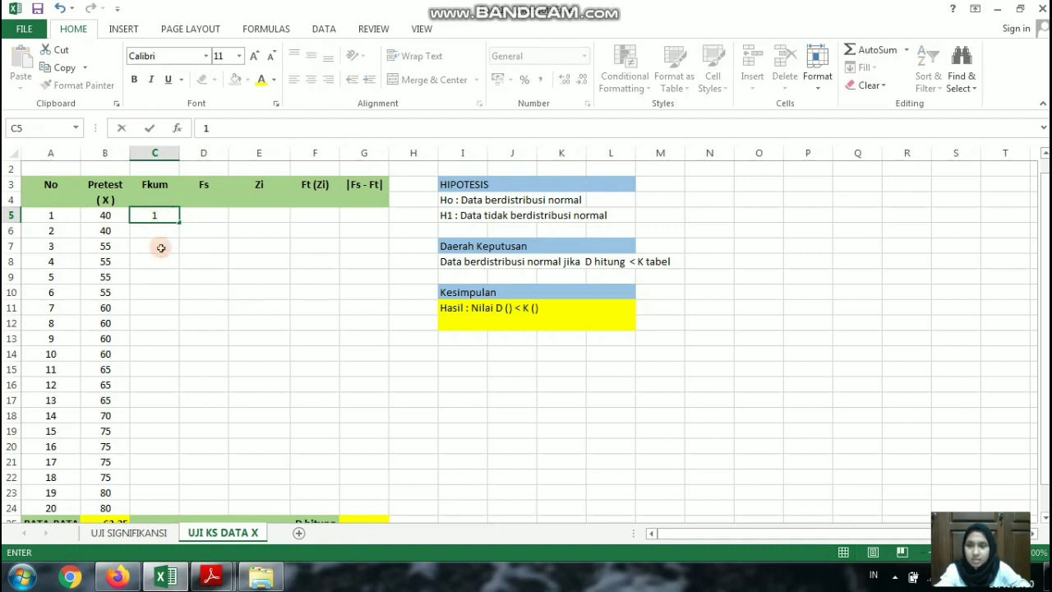
left_click(162, 231)
type("2")
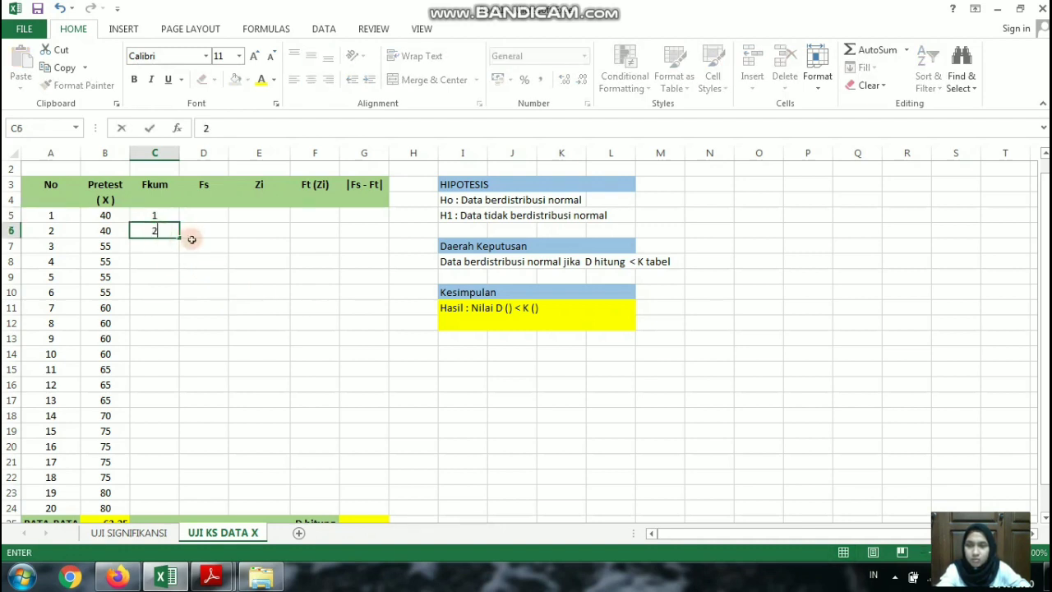
left_click(164, 249)
left_click_drag(170, 217, 167, 510)
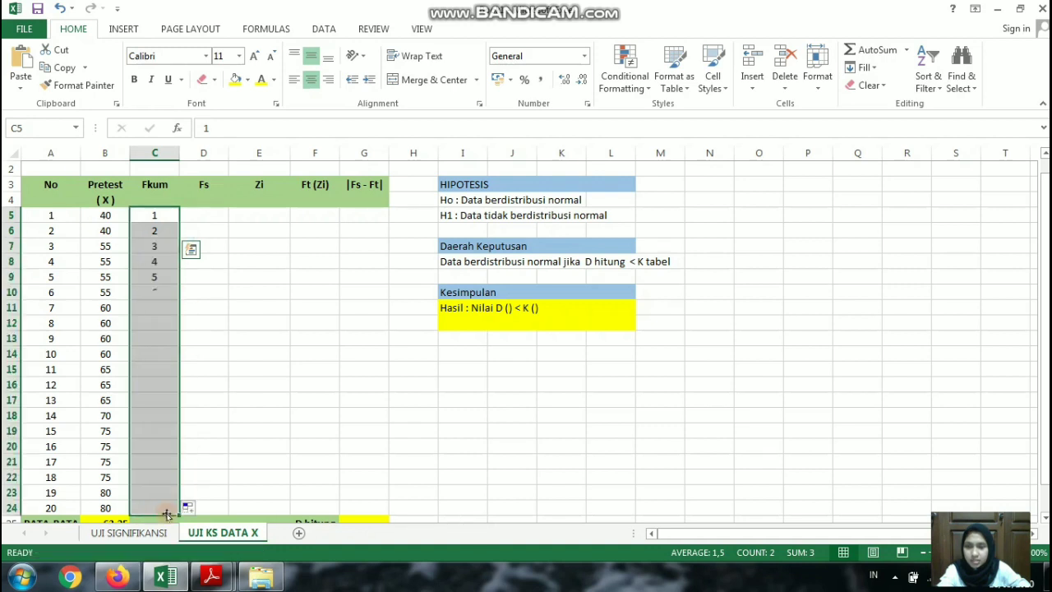
left_click(191, 474)
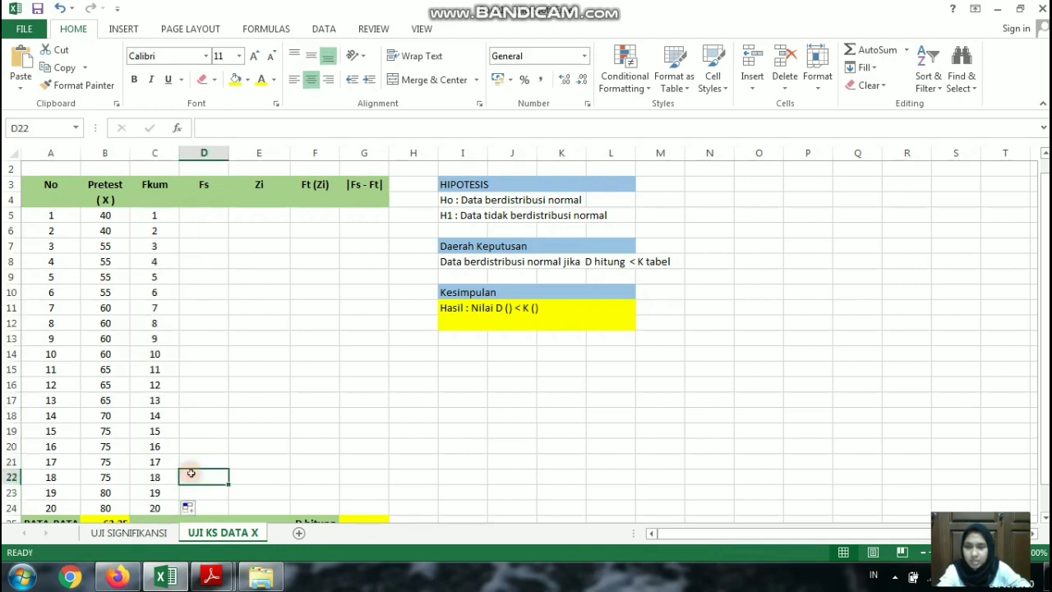
- Enter the Fs formula =C5/C24 in D5, dividing the first cumulative frequency by the last one
left_click(197, 216)
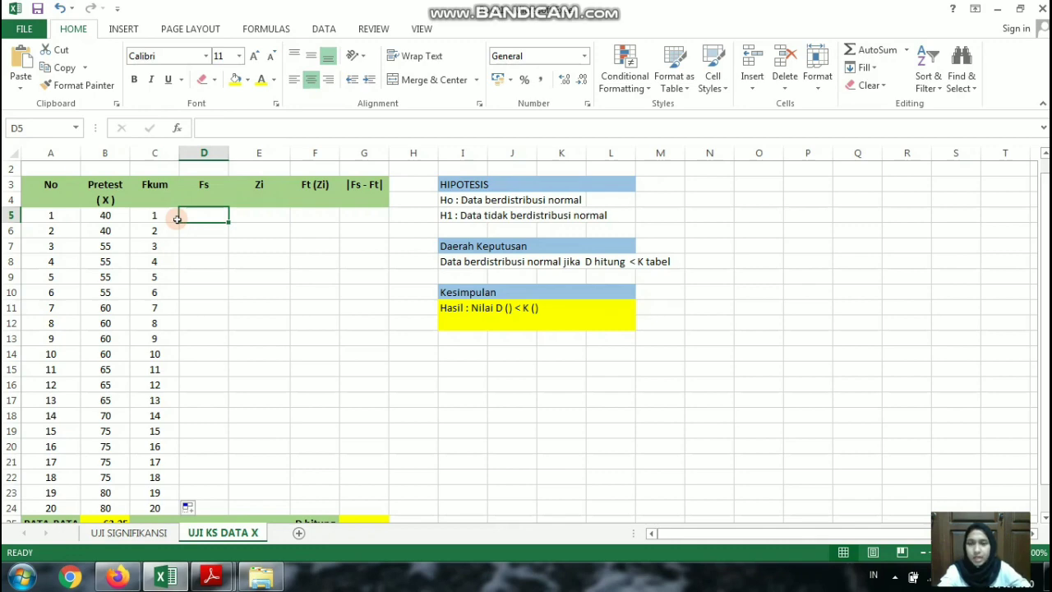
scroll(188, 366, "down", 1)
scroll(186, 364, "up", 1)
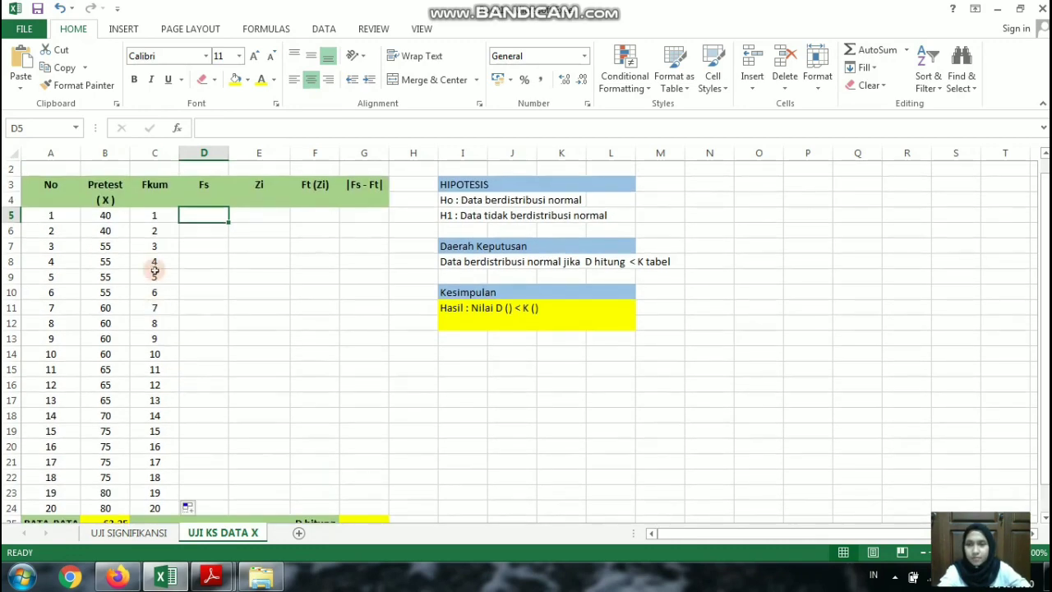
left_click(157, 215)
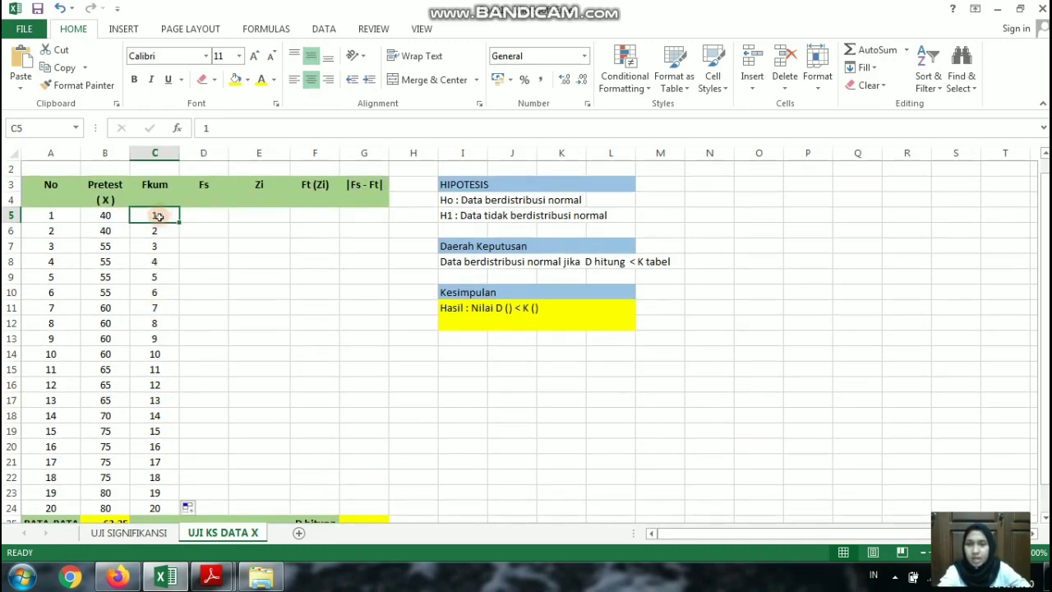
left_click(168, 505)
left_click(208, 215)
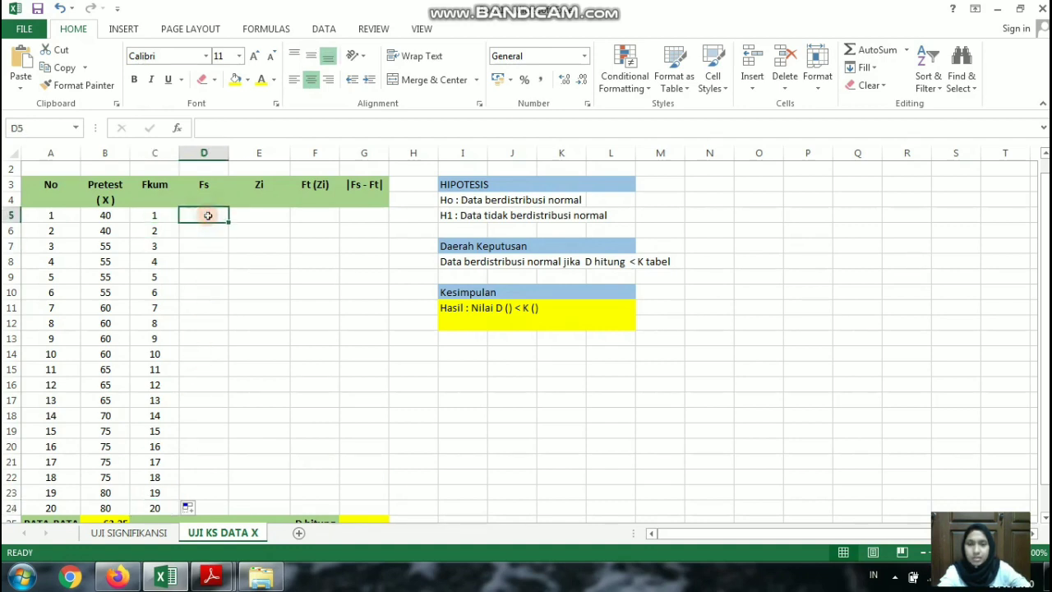
type("=")
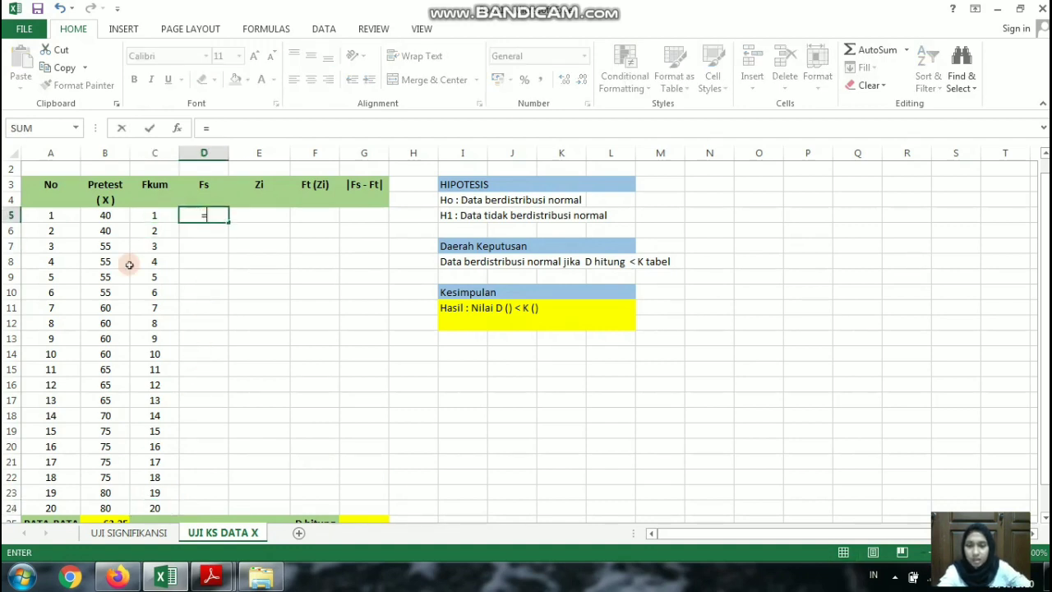
left_click(156, 215)
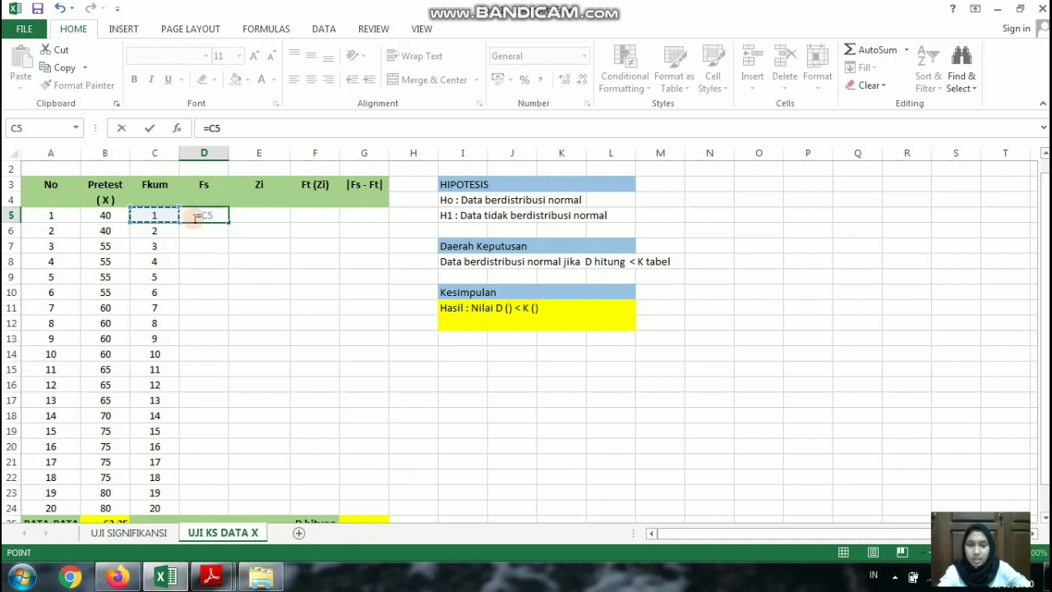
type("/")
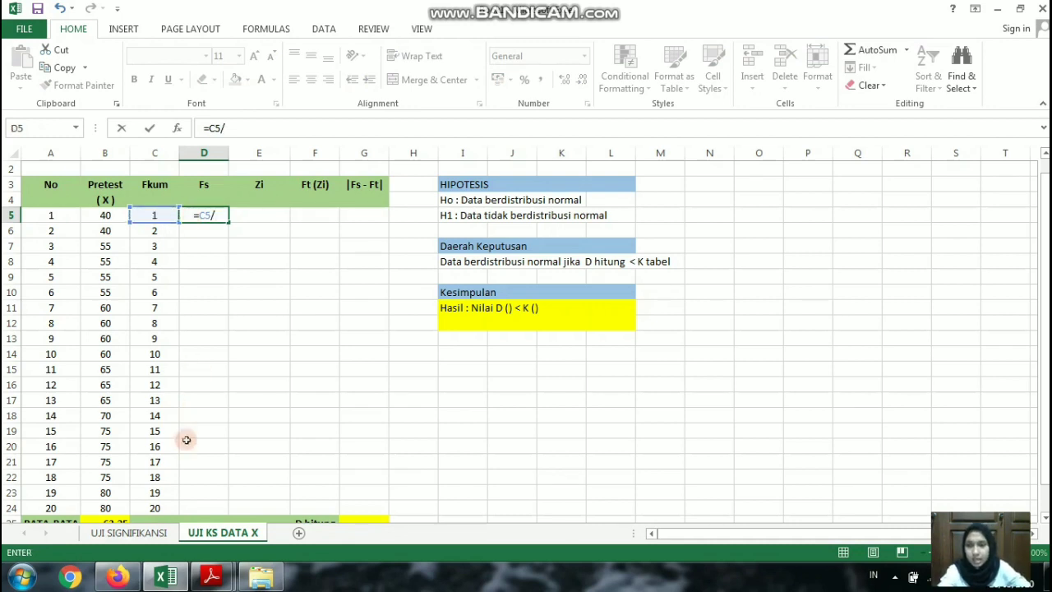
left_click(157, 508)
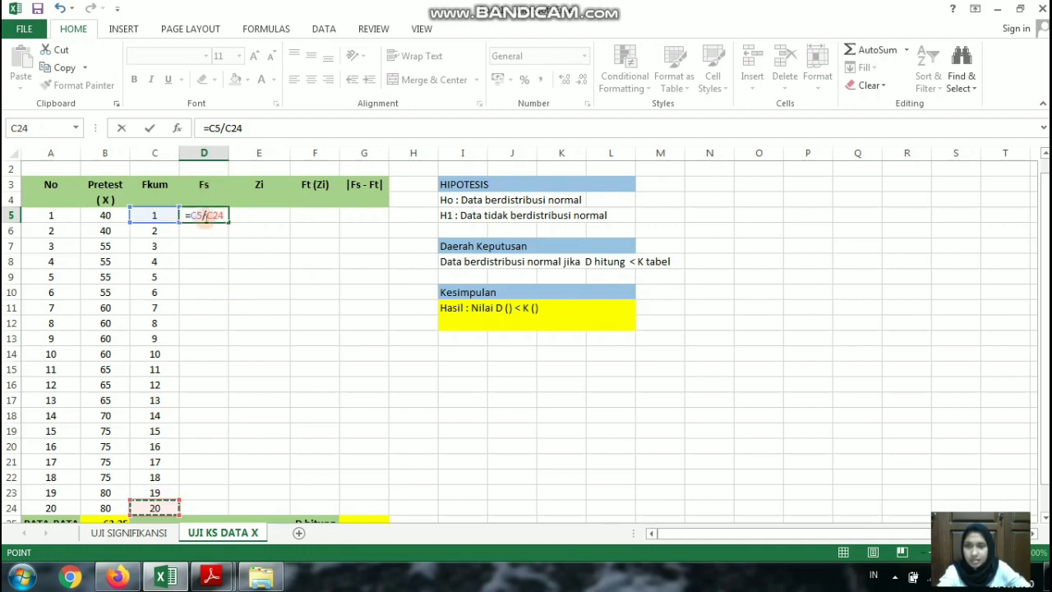
- Make the divisor in D5 absolute as =C5/$C$24 and fill the Fs formula down to D24
left_click(206, 216)
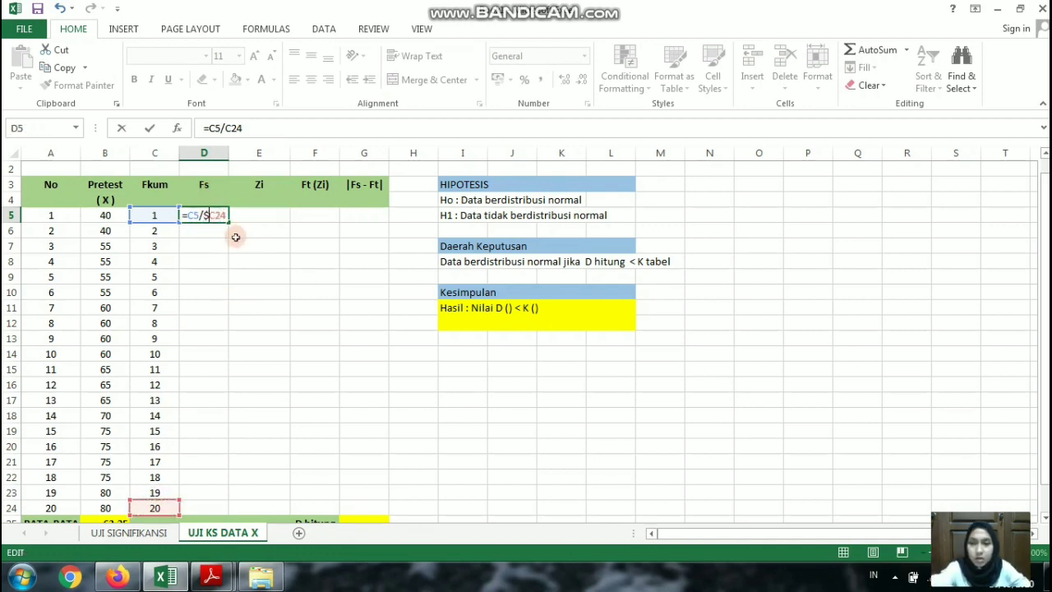
type("$")
key("Right")
type("$")
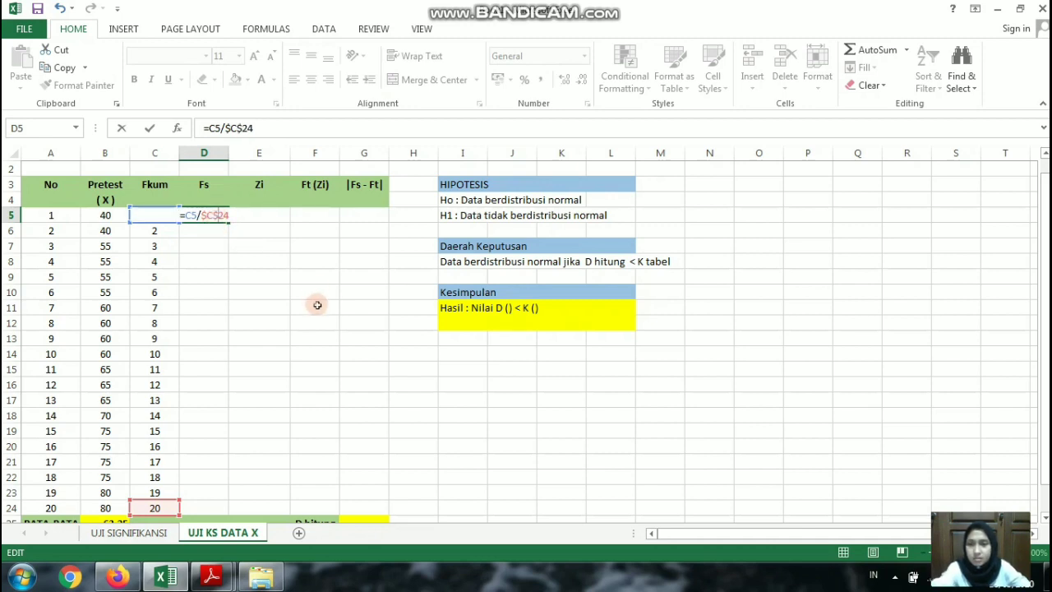
key("Return")
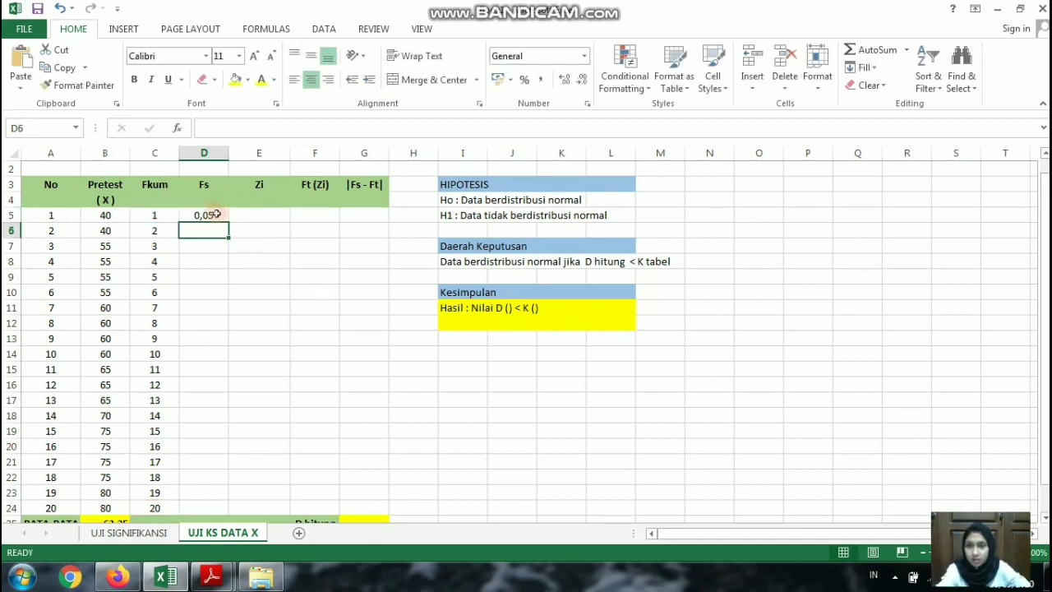
left_click(220, 216)
left_click_drag(229, 223, 223, 509)
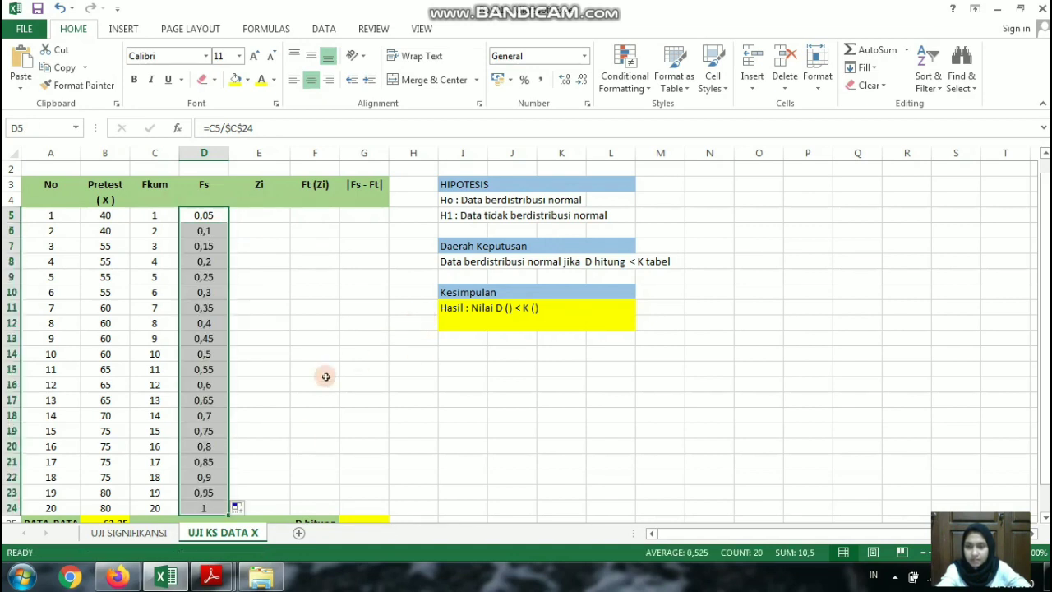
- Write the Zi formula =(B5-B25)/B26 in E5, using the first Pretest score, the mean and the SD
left_click(267, 214)
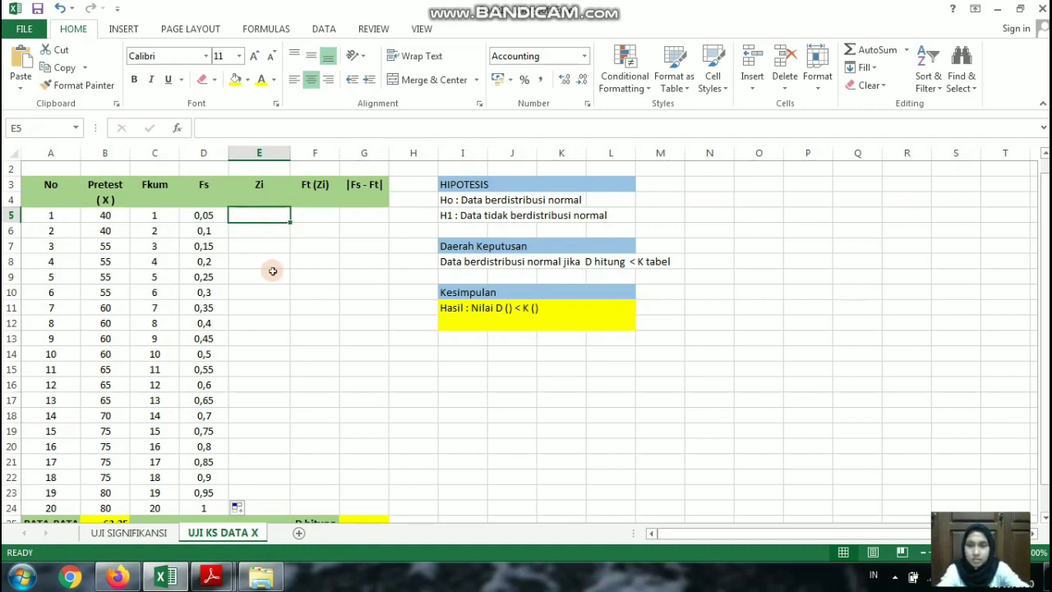
type("=(")
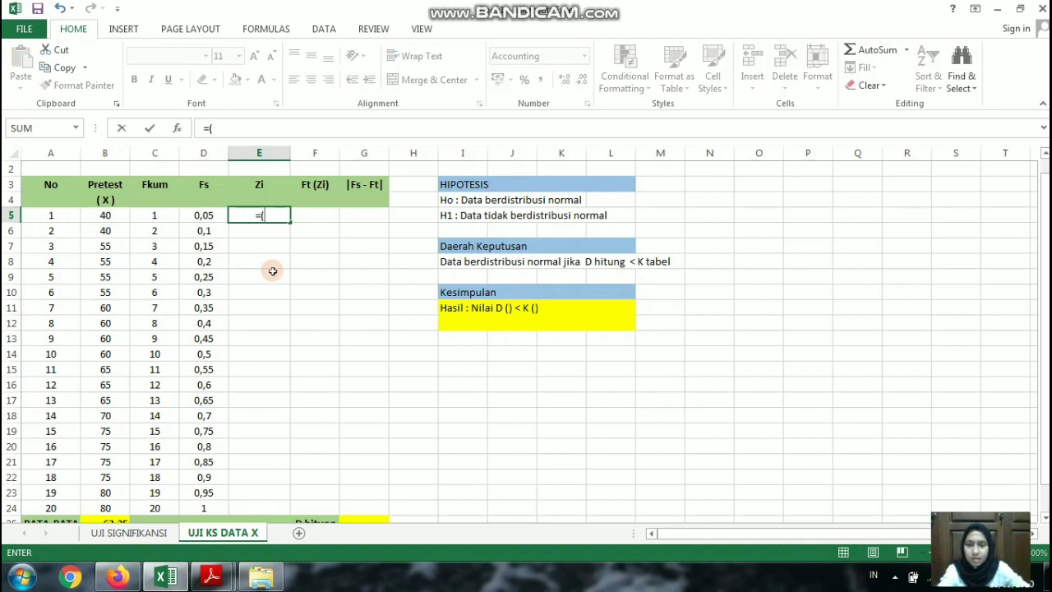
left_click(107, 215)
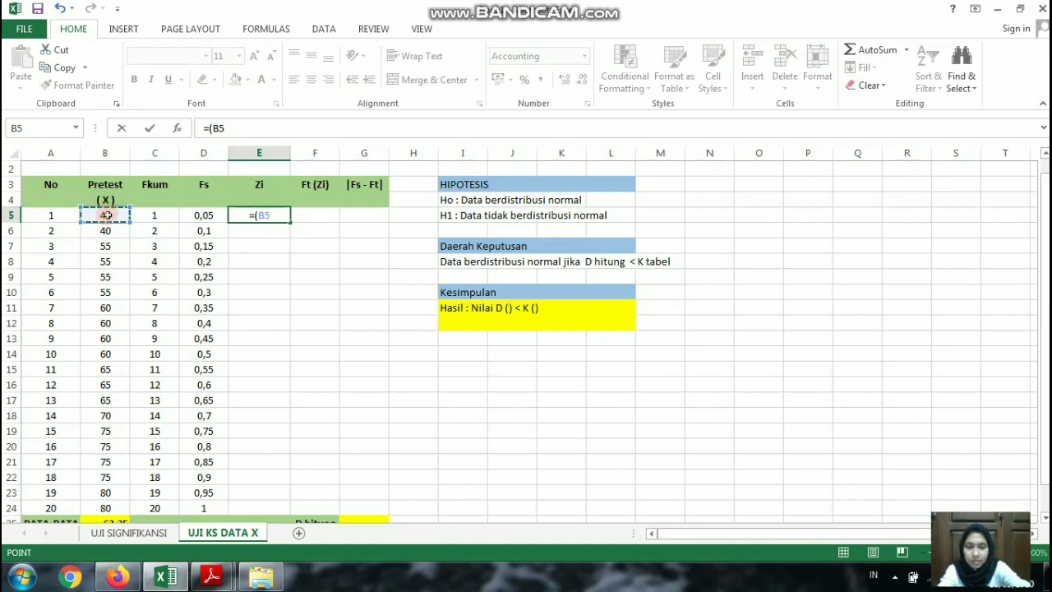
type("-")
scroll(145, 476, "down", 1)
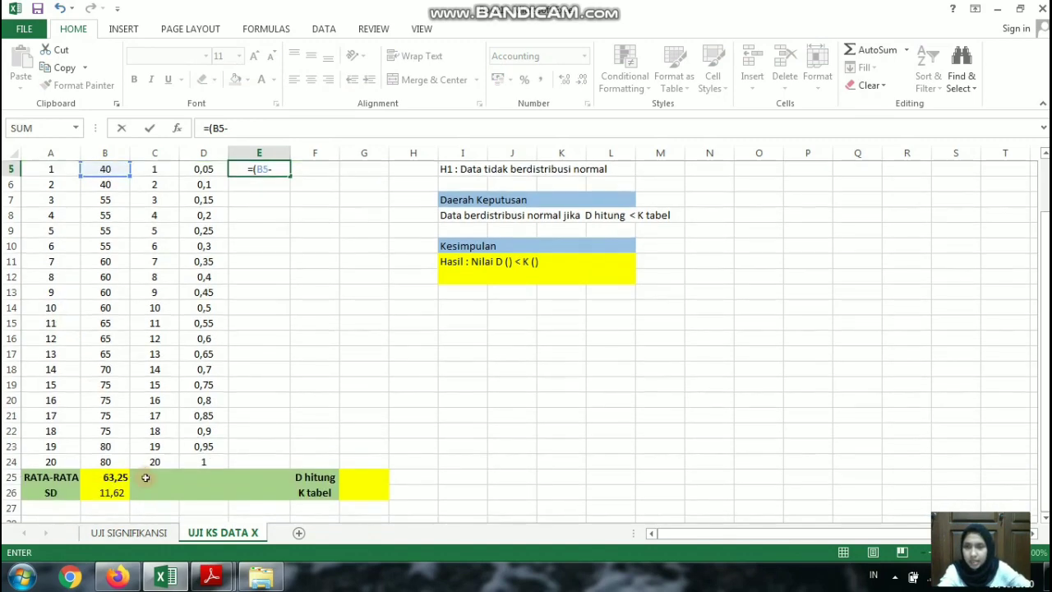
left_click(115, 477)
scroll(334, 236, "up", 1)
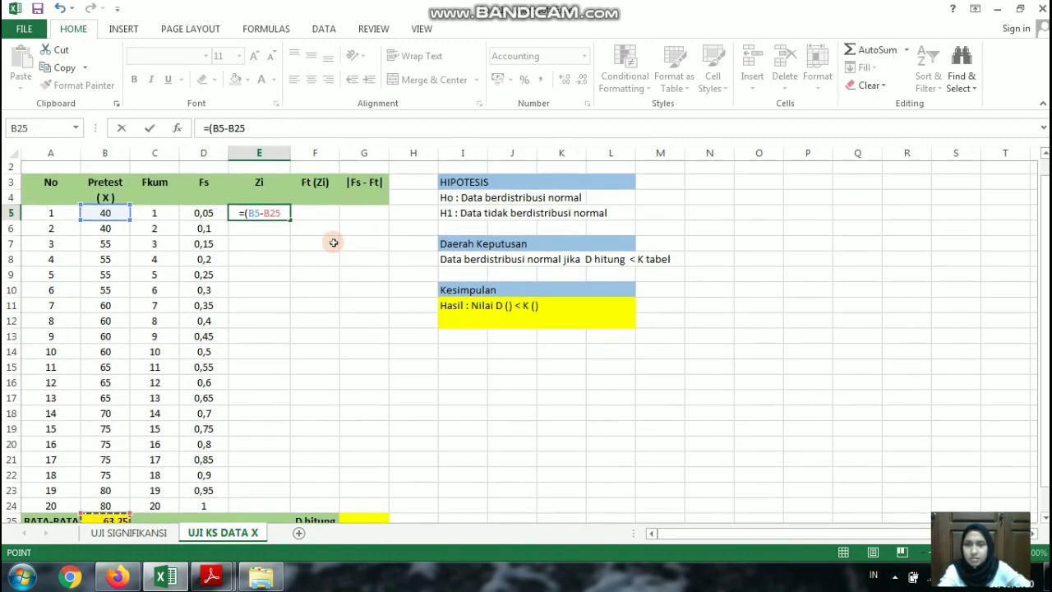
type(")/")
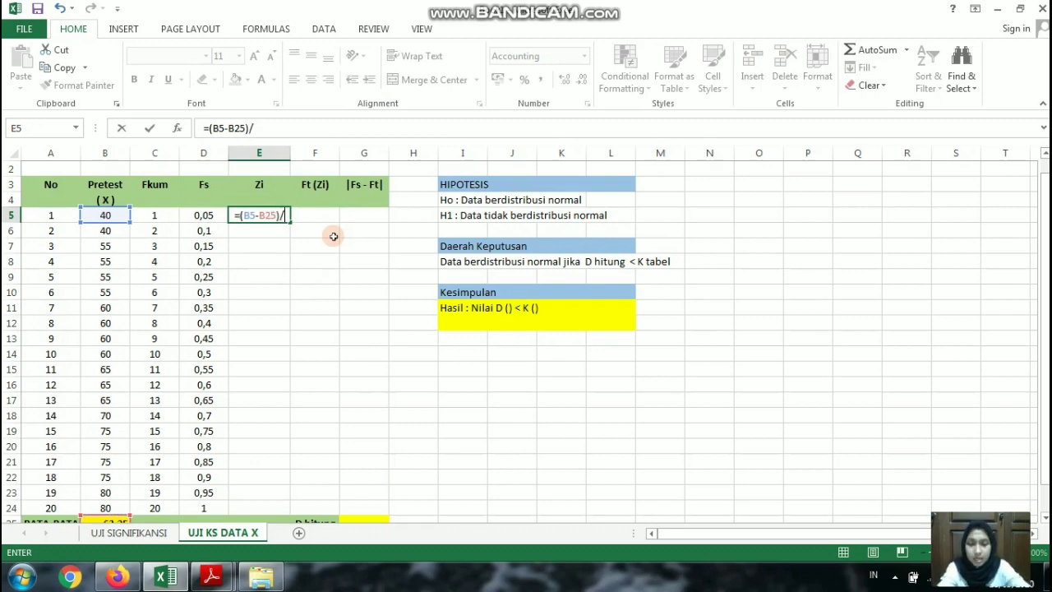
scroll(333, 308, "down", 1)
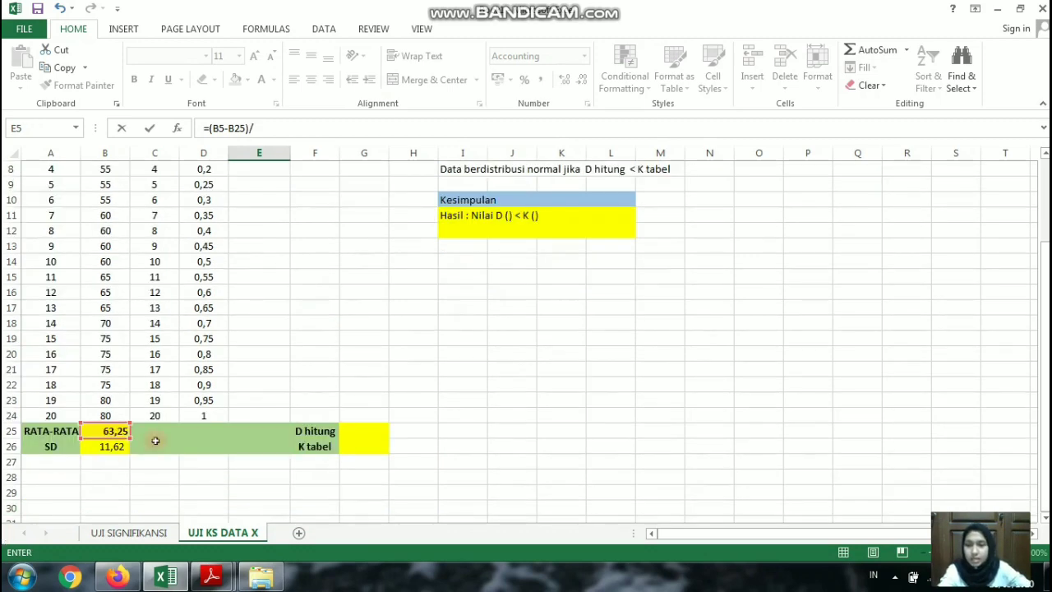
left_click(106, 447)
scroll(353, 276, "up", 2)
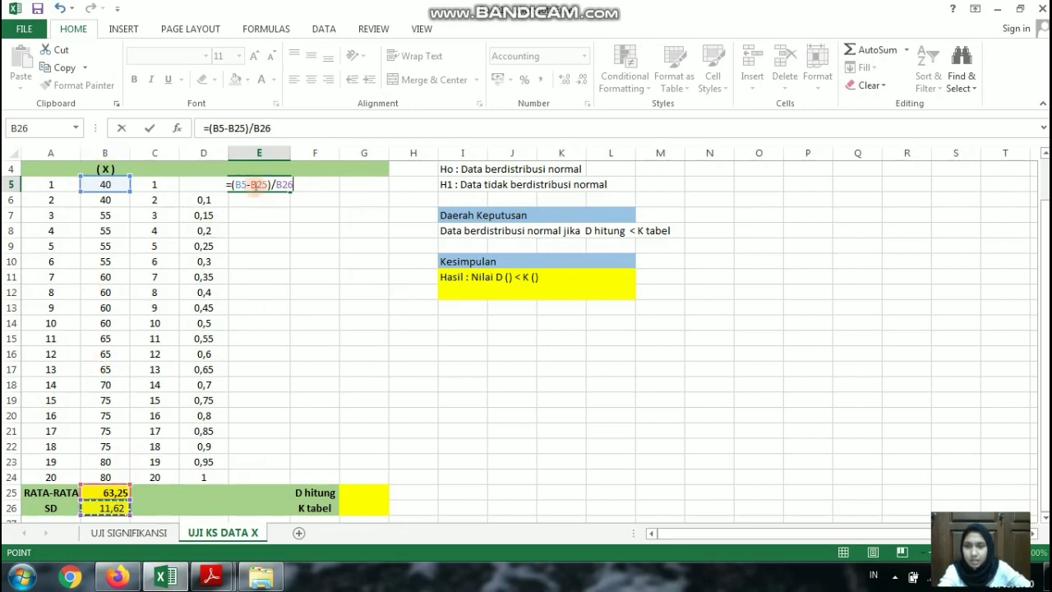
- Make the mean and SD references in the E5 Zi formula absolute, as =(B5-$B$25)/$B$26
left_click(246, 185)
type("$")
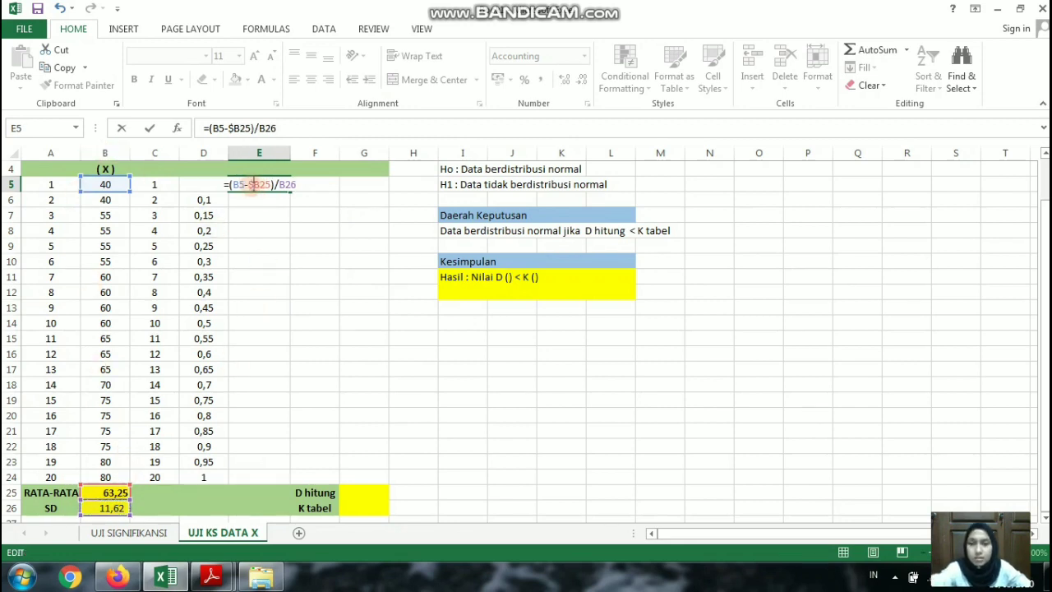
left_click(258, 184)
type("$")
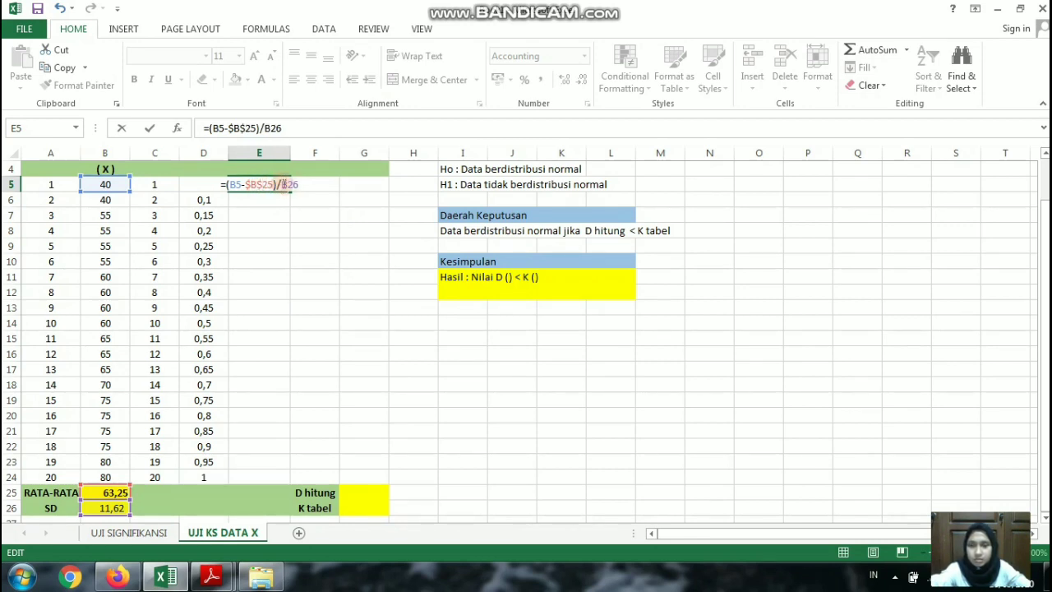
left_click(284, 184)
type("$")
left_click(290, 184)
type("$B$")
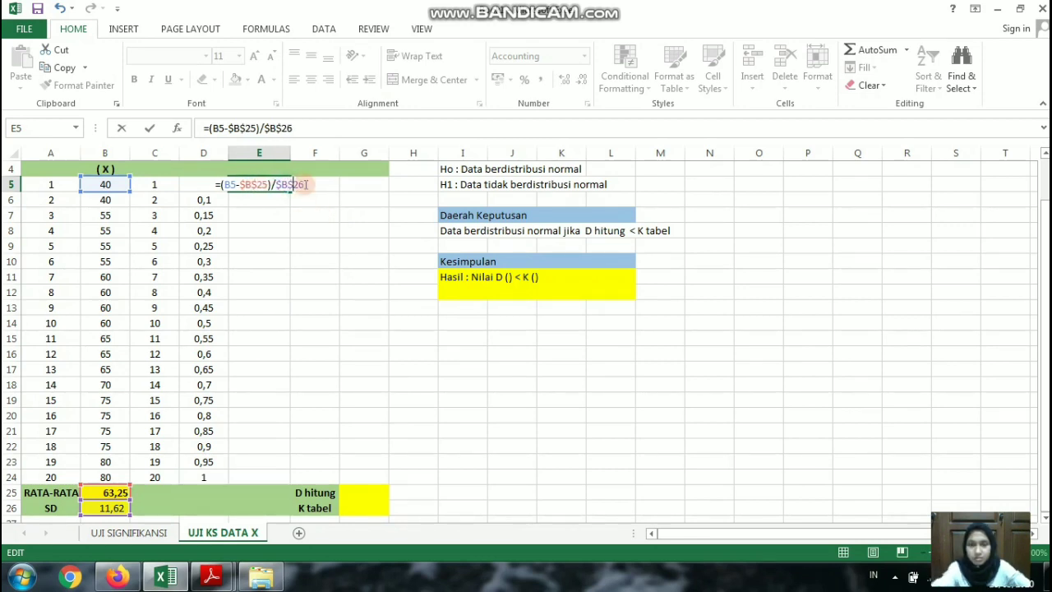
key("Return")
- Fill the Zi formula from E5 down to E24
scroll(303, 187, "up", 1)
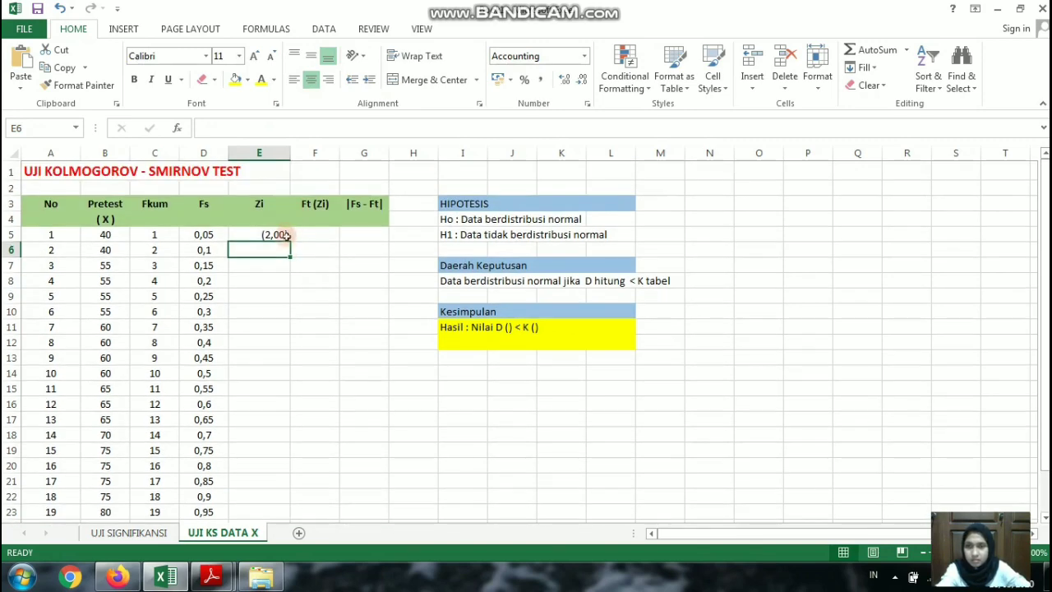
left_click(285, 236)
left_click_drag(290, 242, 277, 477)
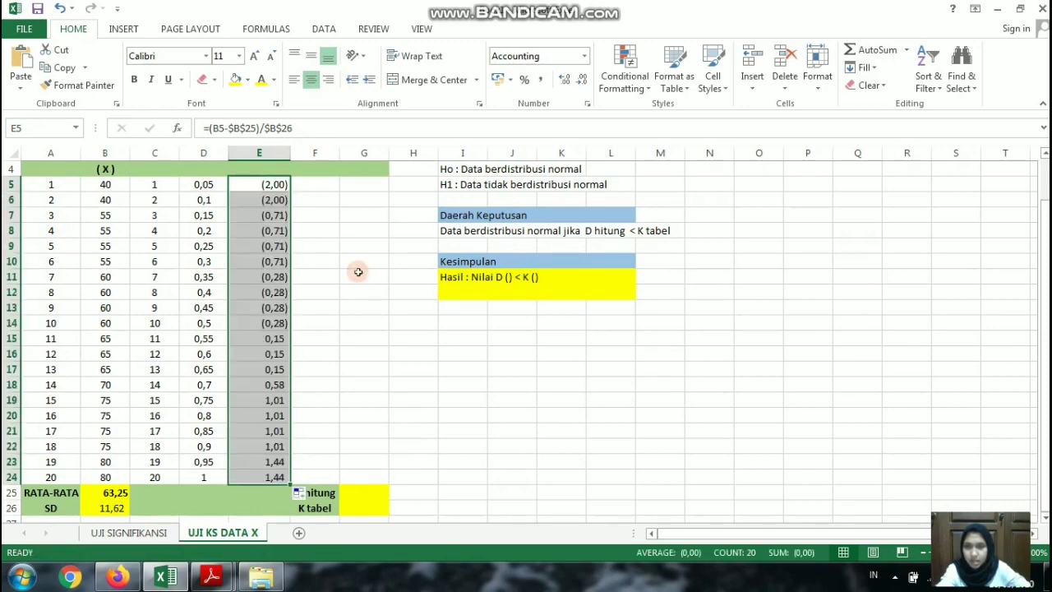
- Enter the Ft (Zi) formula =NORMSDIST(E5) in F5 and fill it down to F24
scroll(328, 239, "up", 1)
left_click(325, 238)
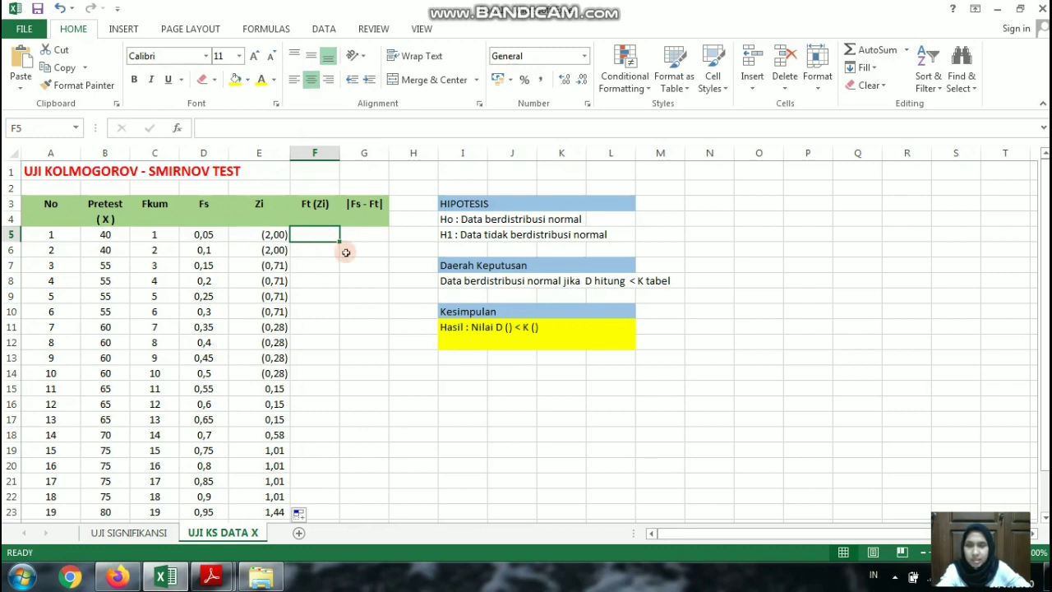
type("=N")
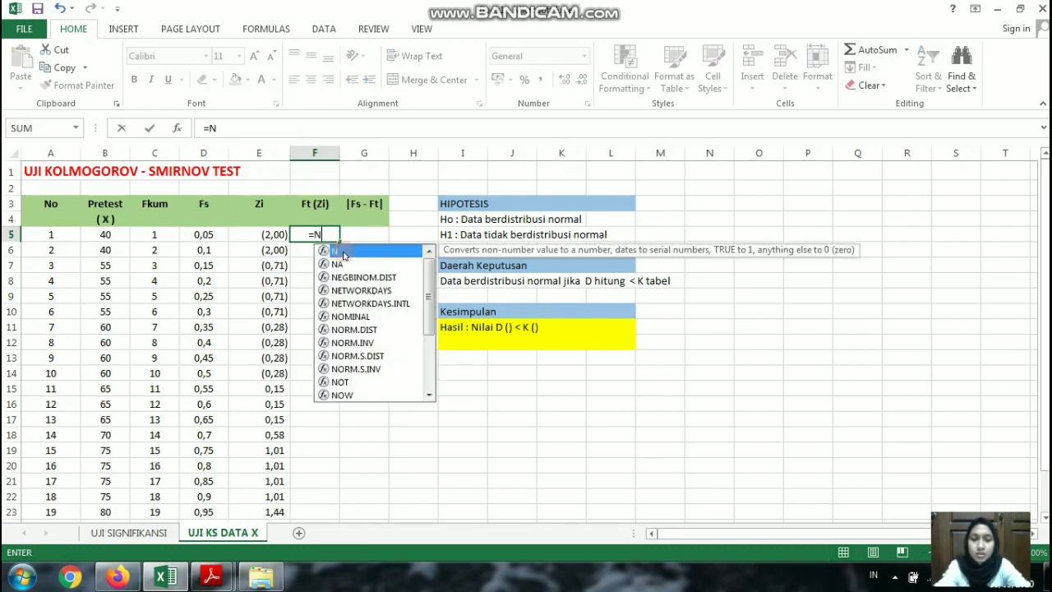
type("ORMS")
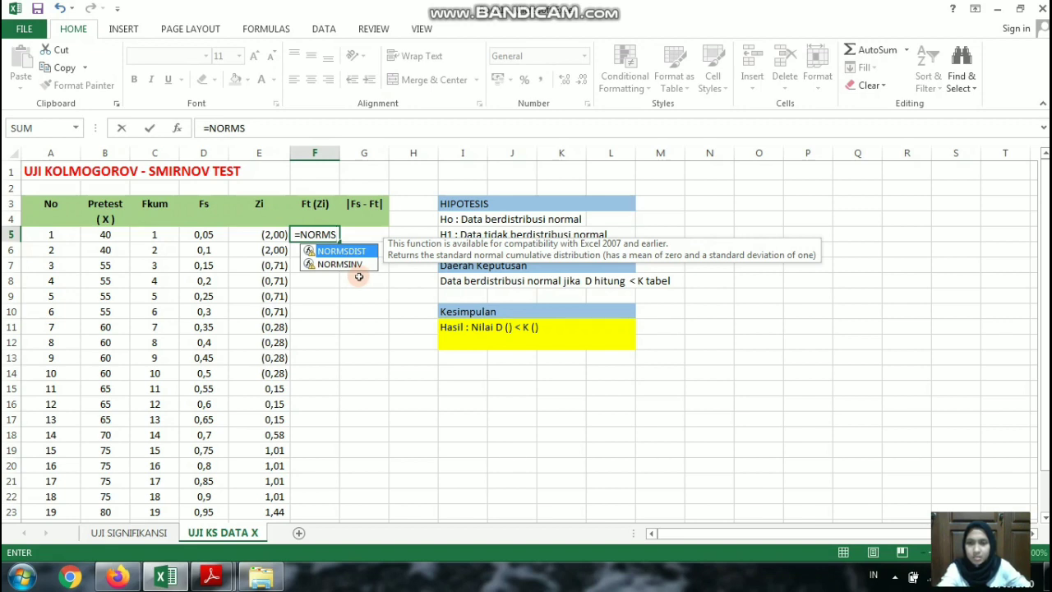
key("Tab")
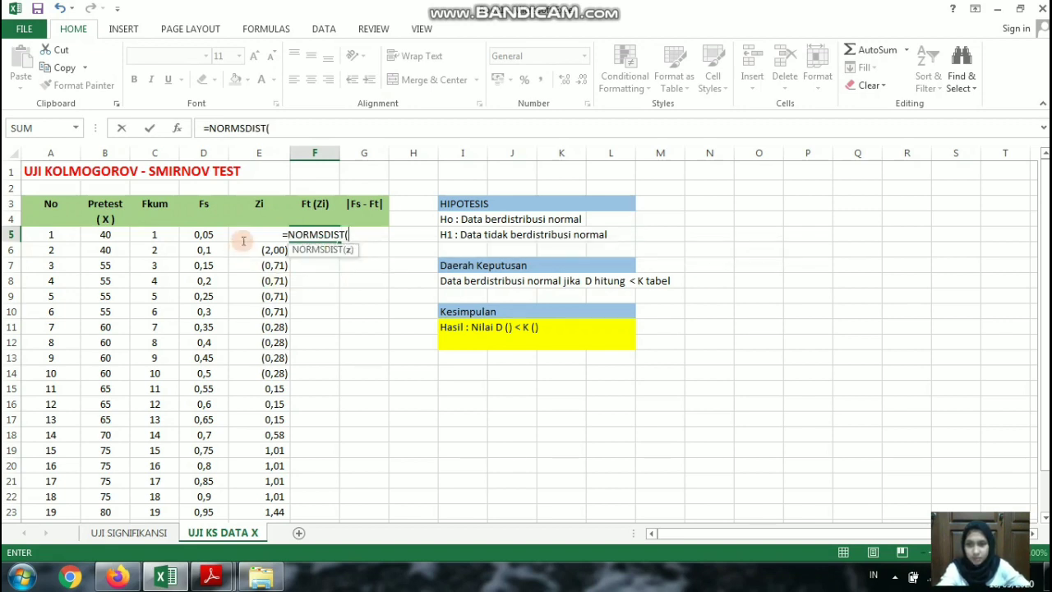
left_click(239, 237)
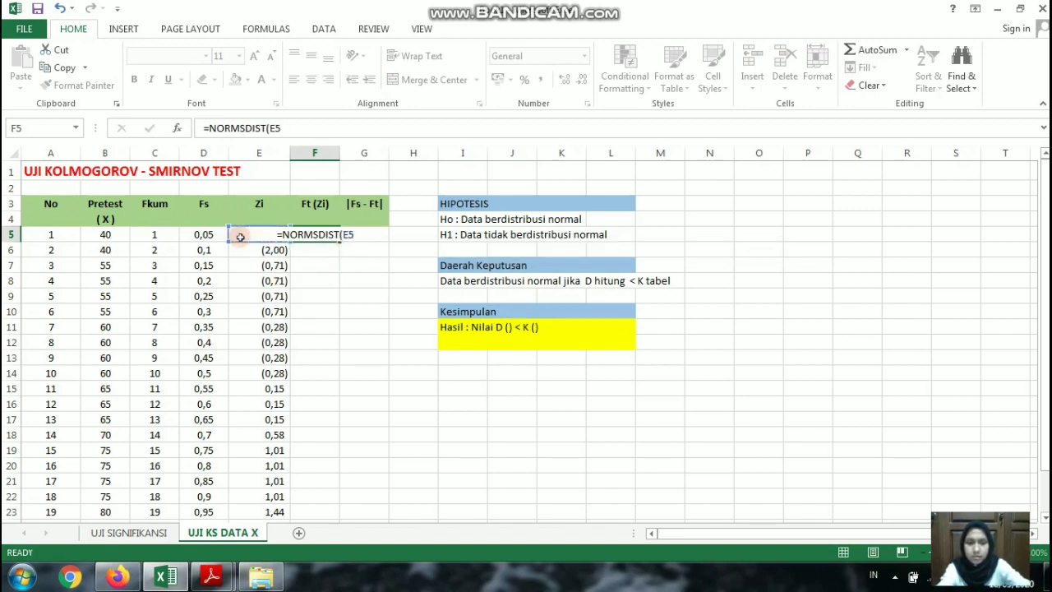
key("Return")
left_click(307, 234)
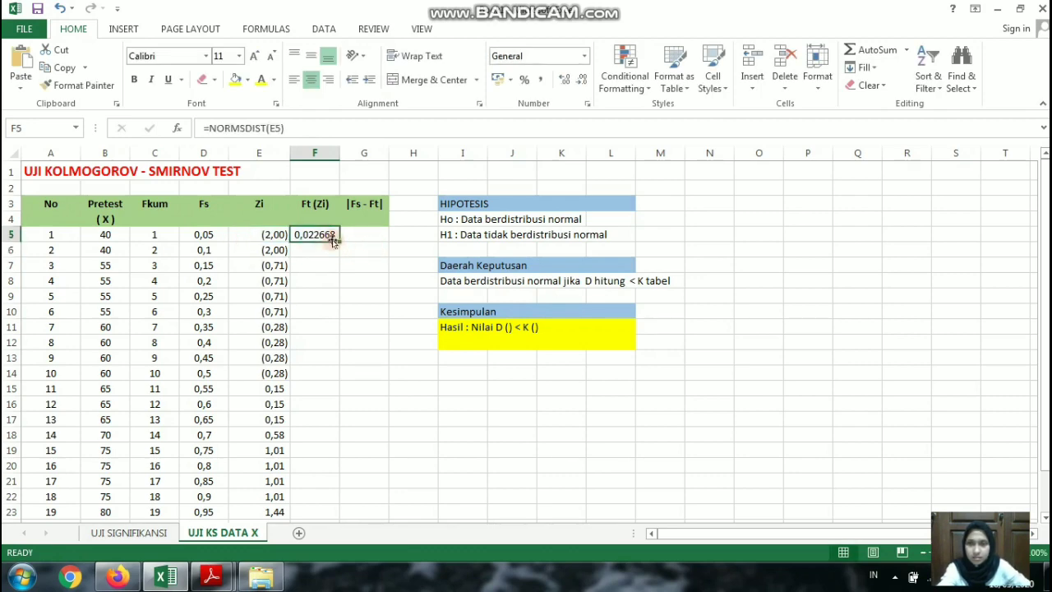
left_click_drag(339, 241, 333, 473)
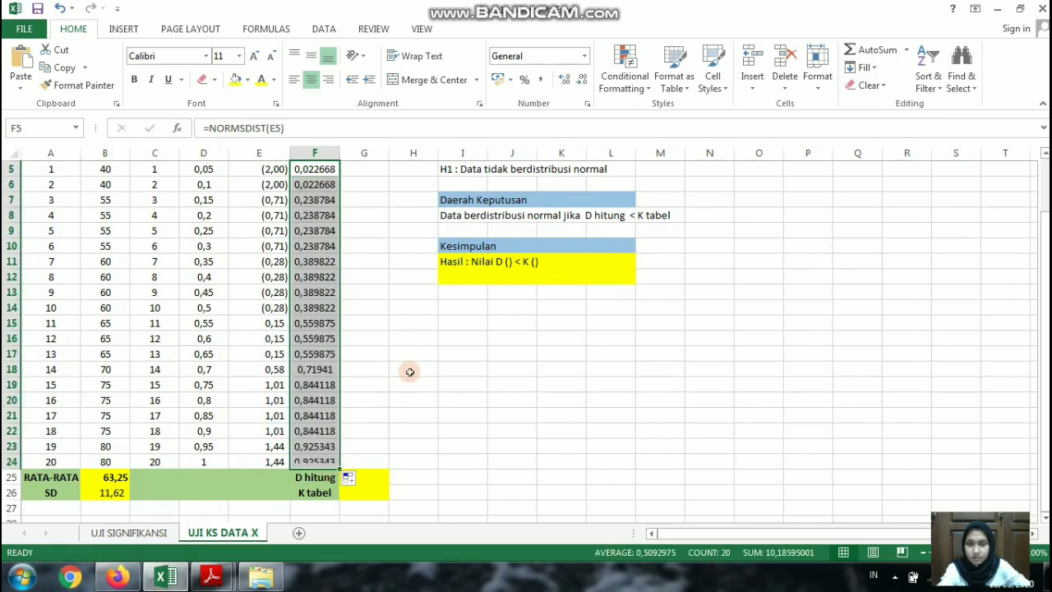
- Enter the absolute difference formula =ABS(D5-F5) in G5 and fill it down to G24
scroll(409, 371, "up", 1)
left_click(374, 217)
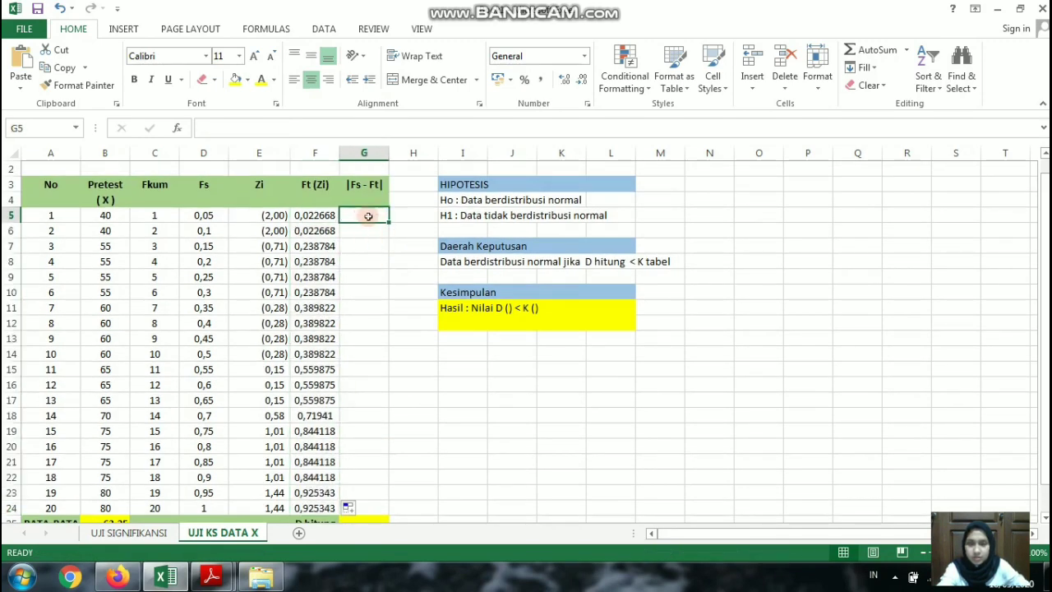
type("=")
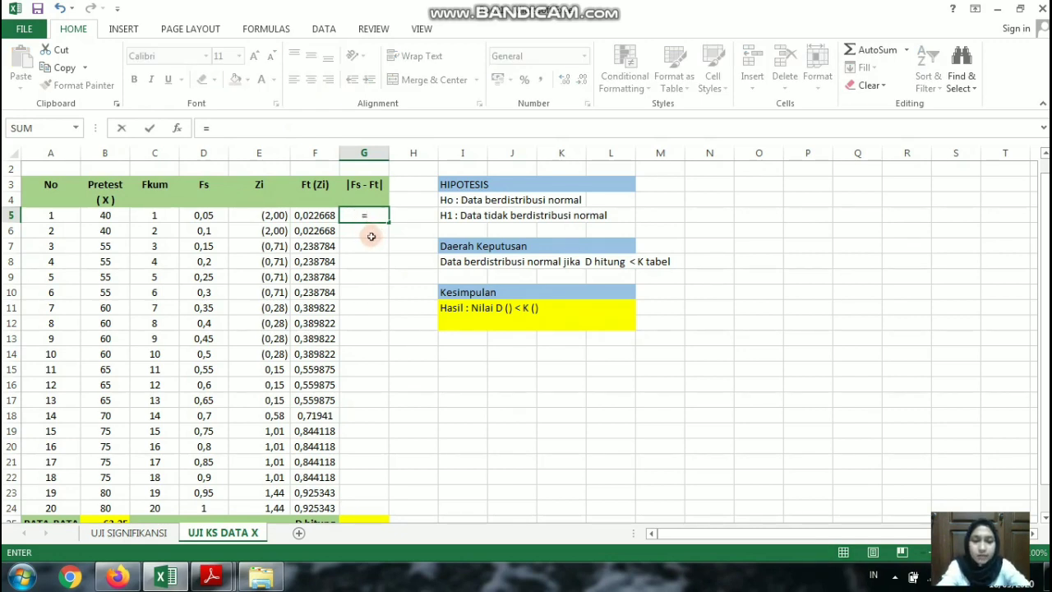
type("A")
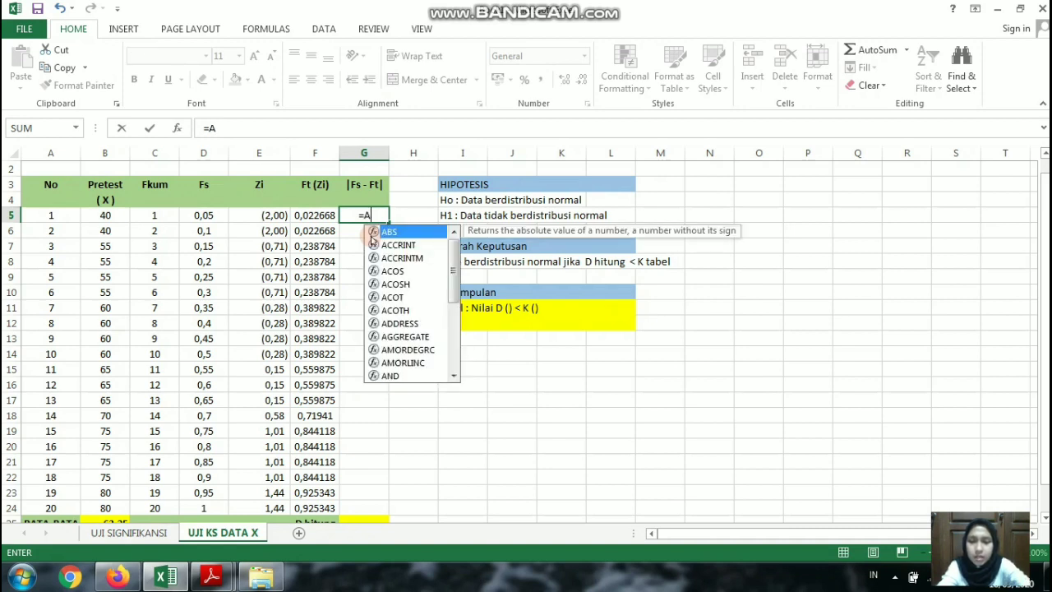
type("BS(")
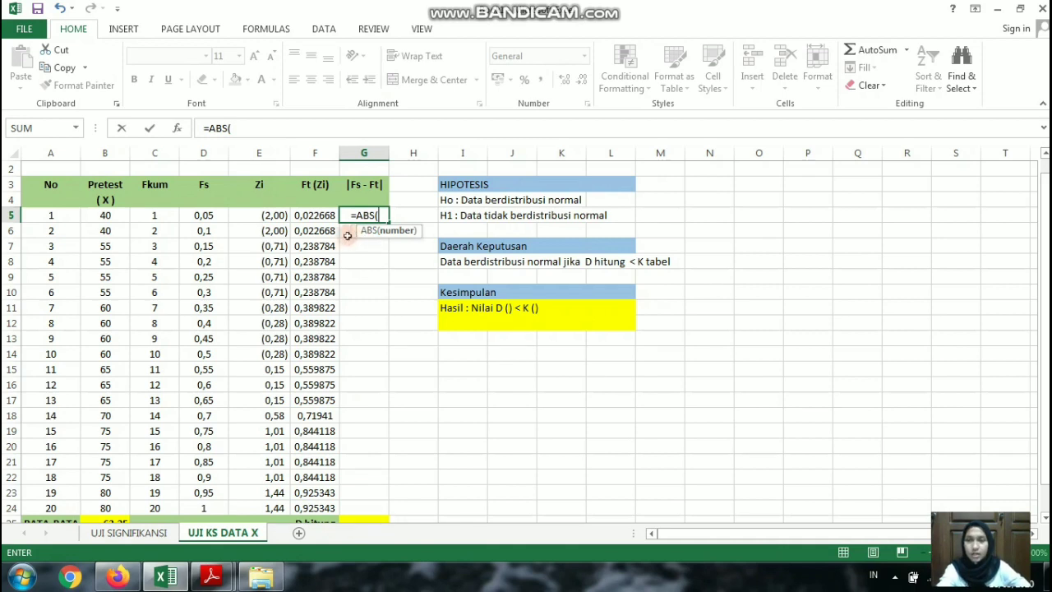
left_click(209, 215)
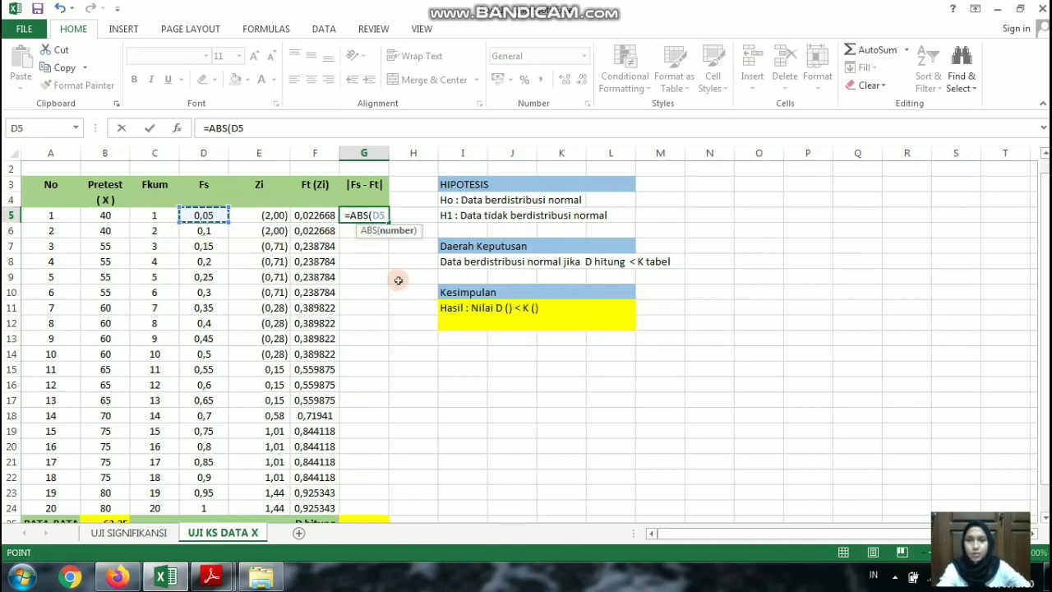
type("-")
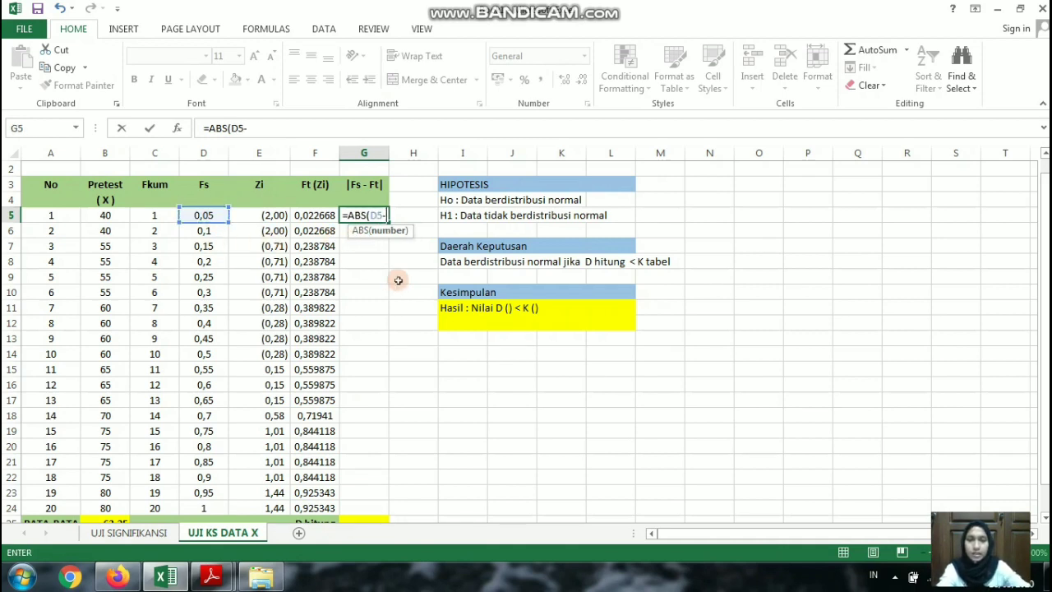
left_click(304, 216)
key("Return")
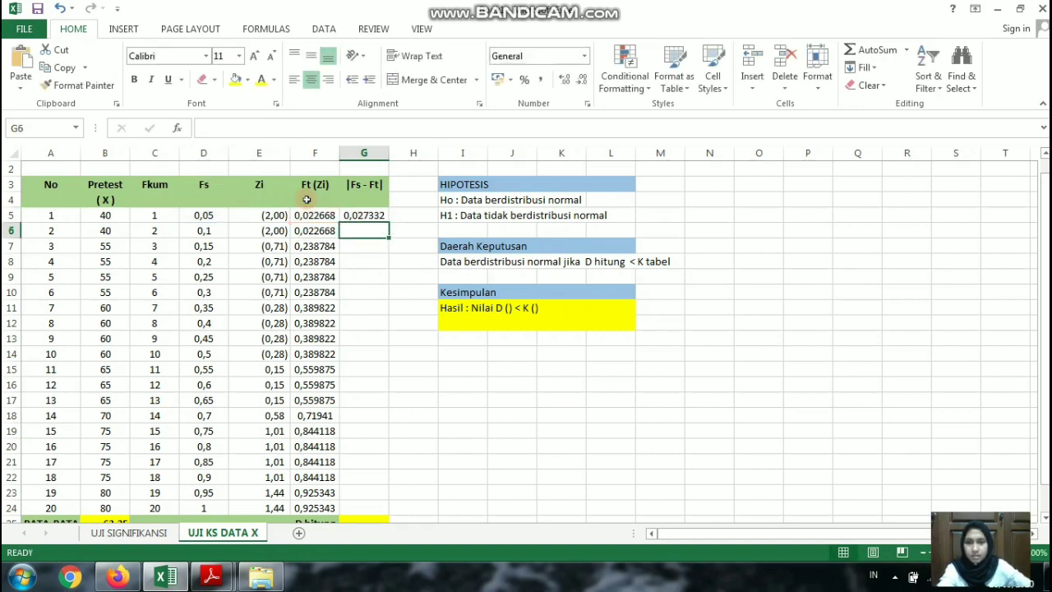
left_click(383, 219)
left_click_drag(389, 223, 376, 507)
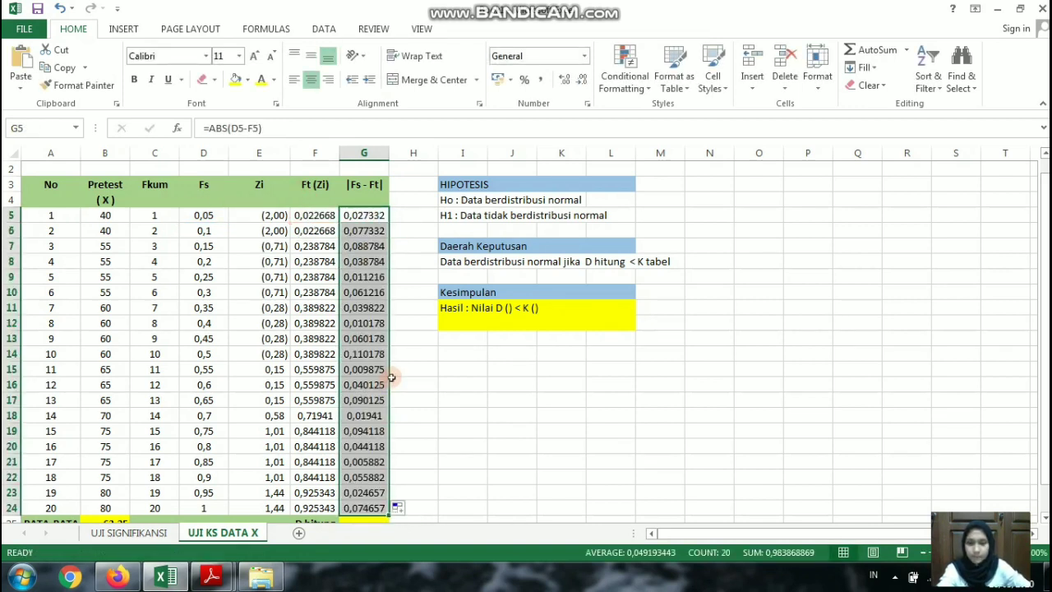
- Calculate D hitung in G25 as the largest absolute difference with =MAX(G5:G24)
scroll(391, 378, "down", 1)
scroll(391, 378, "up", 1)
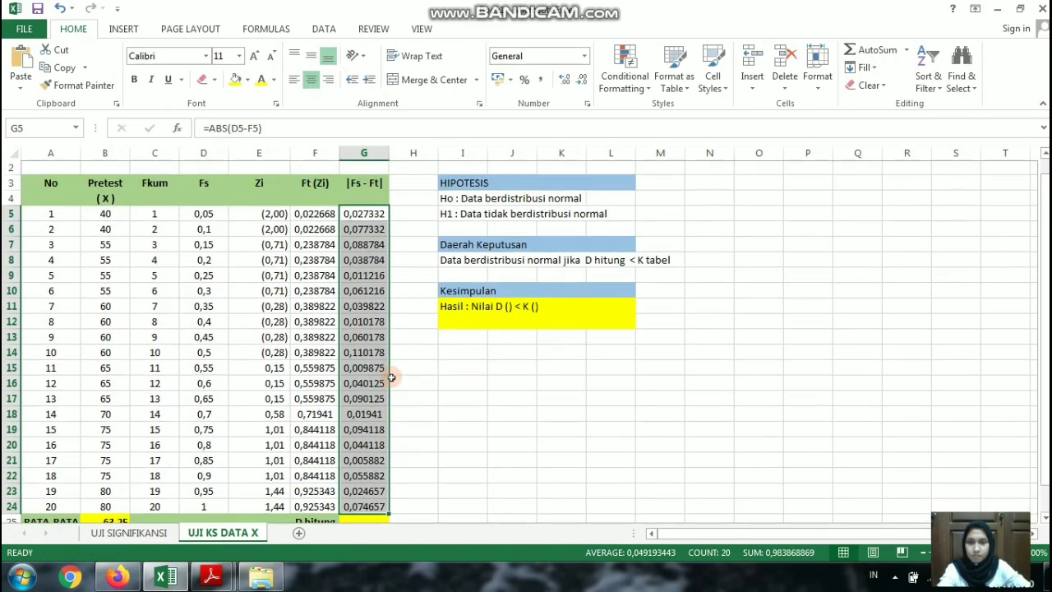
scroll(391, 377, "up", 1)
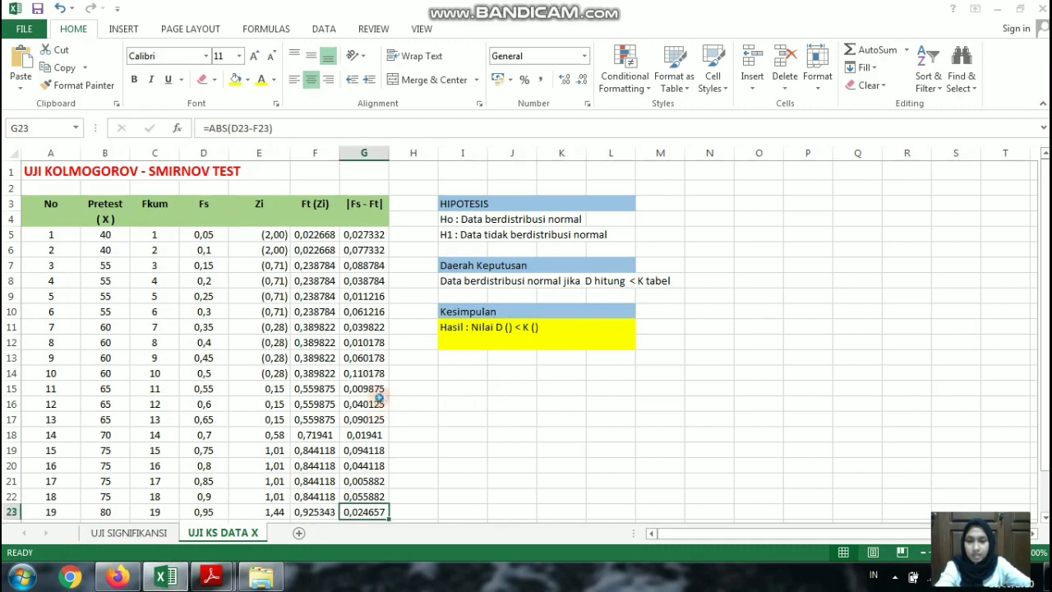
scroll(370, 401, "down", 2)
scroll(364, 453, "up", 1)
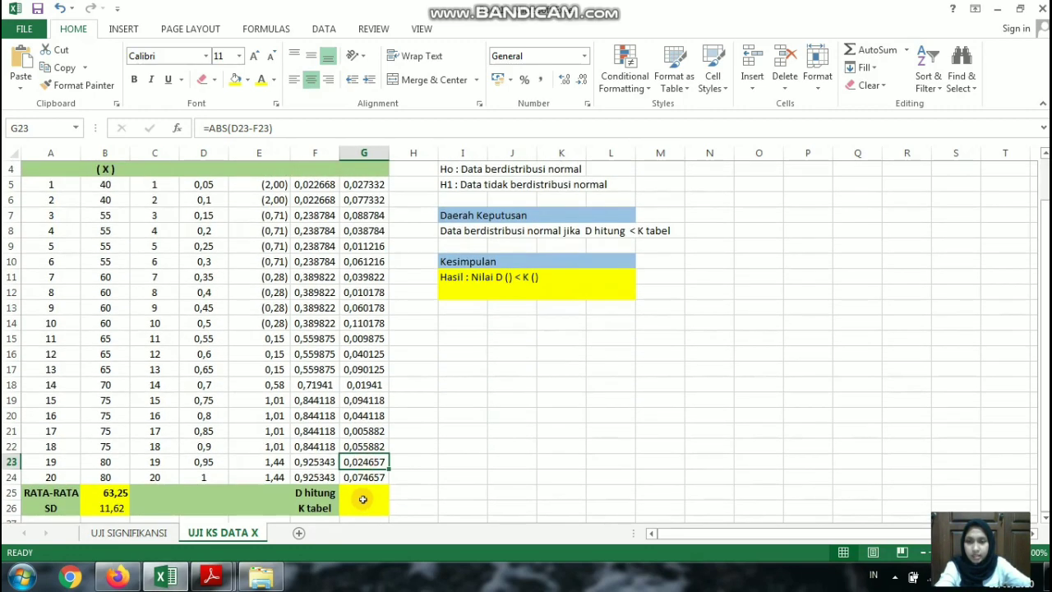
left_click(361, 496)
type("=")
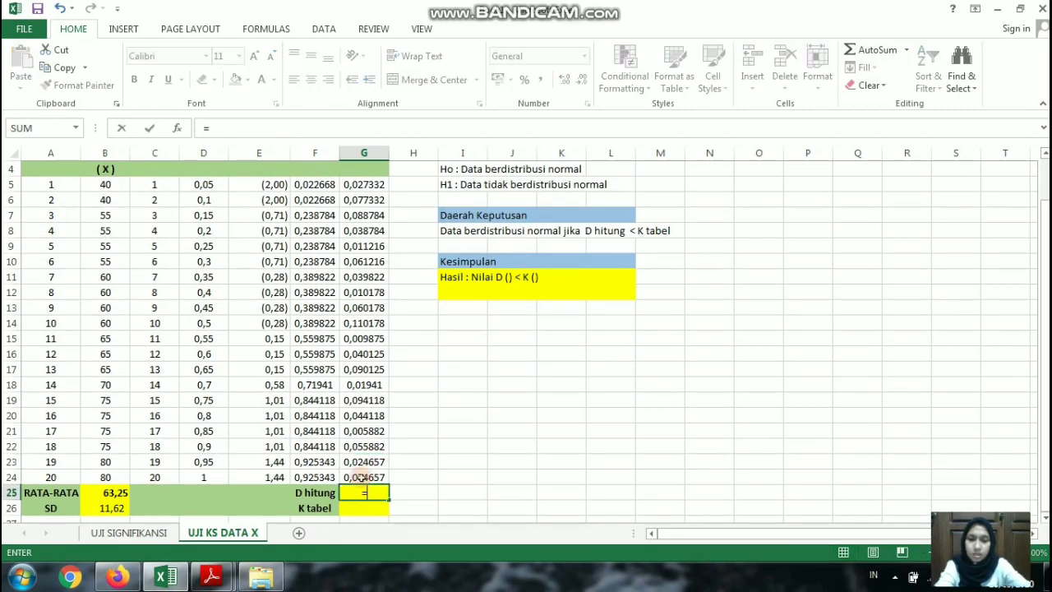
type("MAX(")
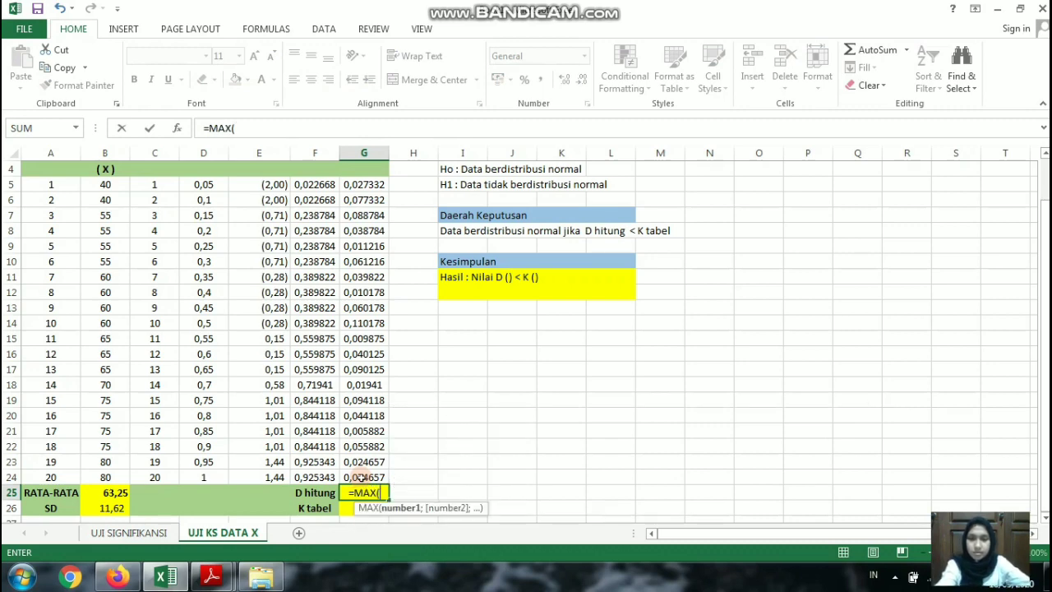
left_click_drag(357, 184, 368, 478)
scroll(393, 417, "up", 1)
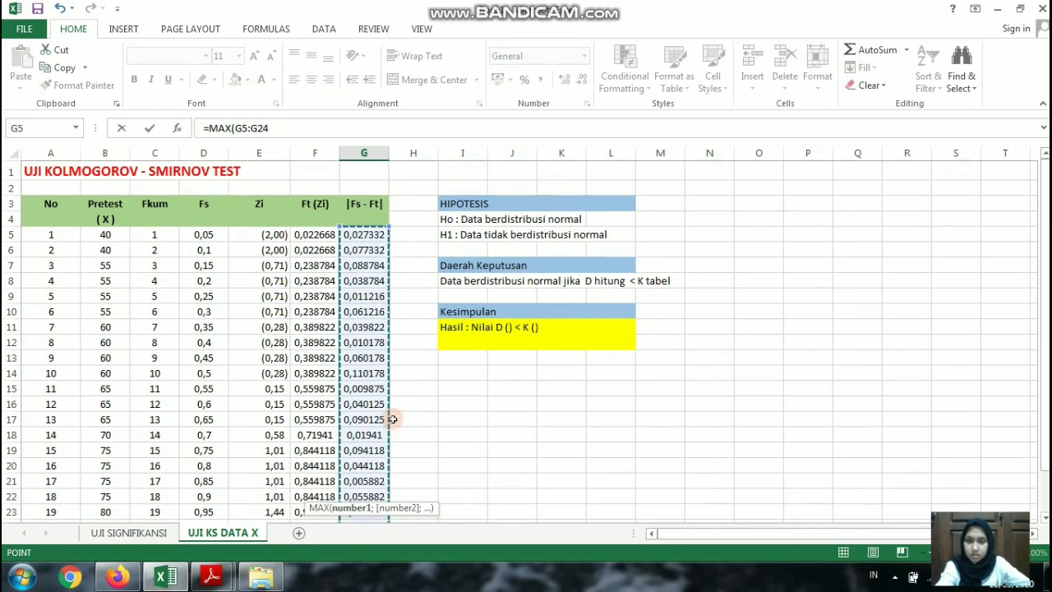
scroll(393, 417, "down", 1)
key("Return")
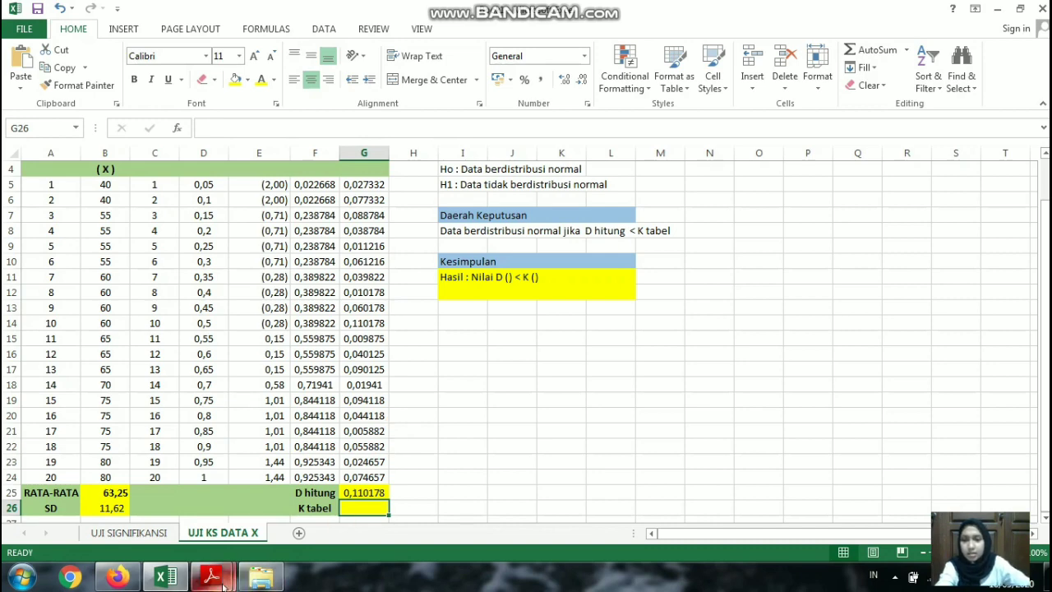
- Switch to Kolmogorov-SmirnovTable.pdf in Adobe Reader, look up n = 19 at α = 0,05, and select the critical value 0,301
mouse_move(211, 577)
left_click(186, 543)
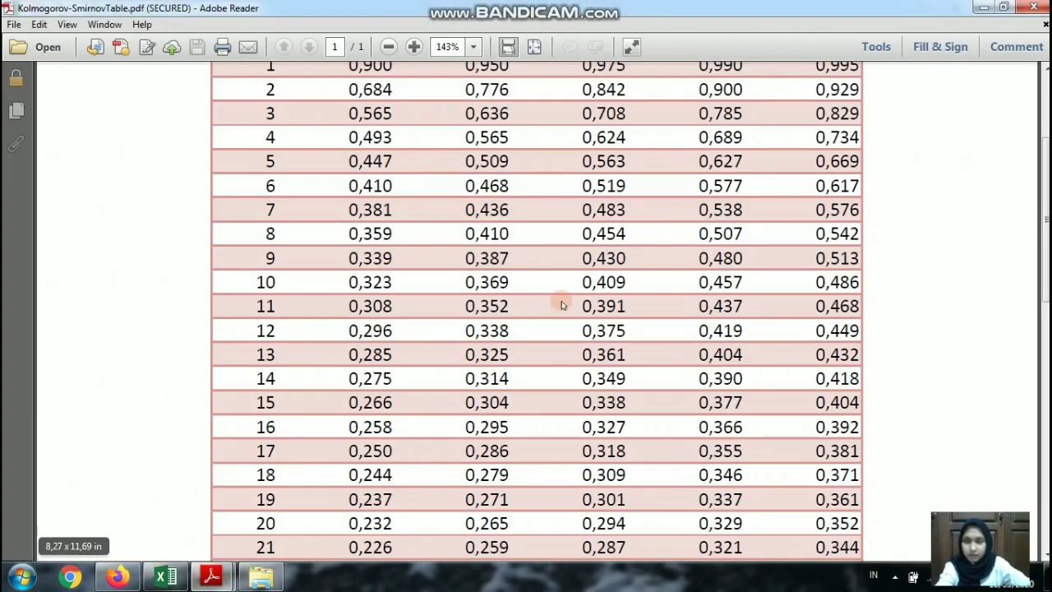
scroll(559, 300, "up", 3)
scroll(559, 297, "down", 1)
scroll(545, 328, "down", 2)
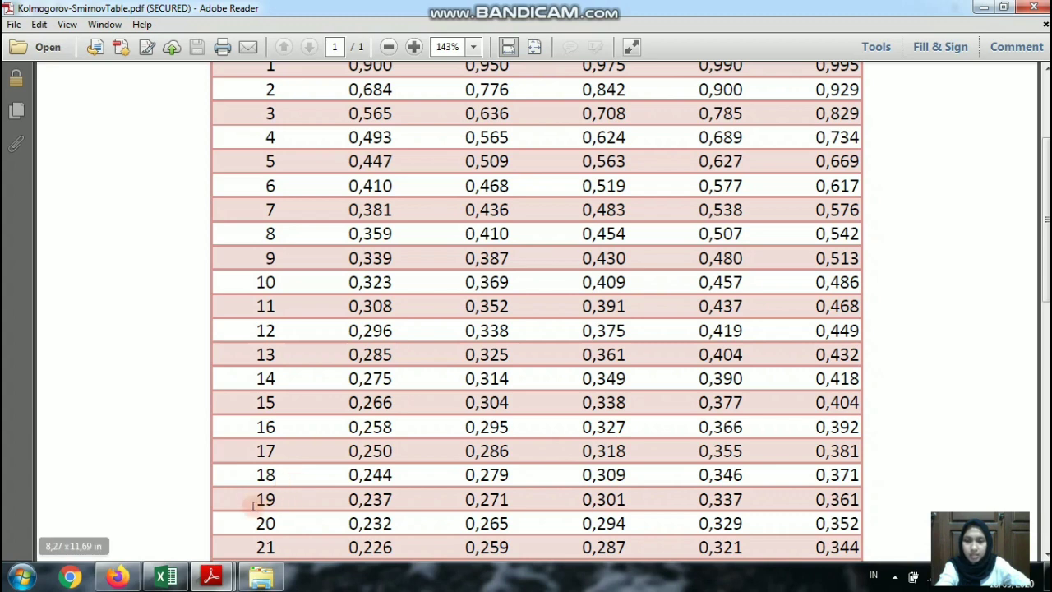
scroll(264, 502, "up", 3)
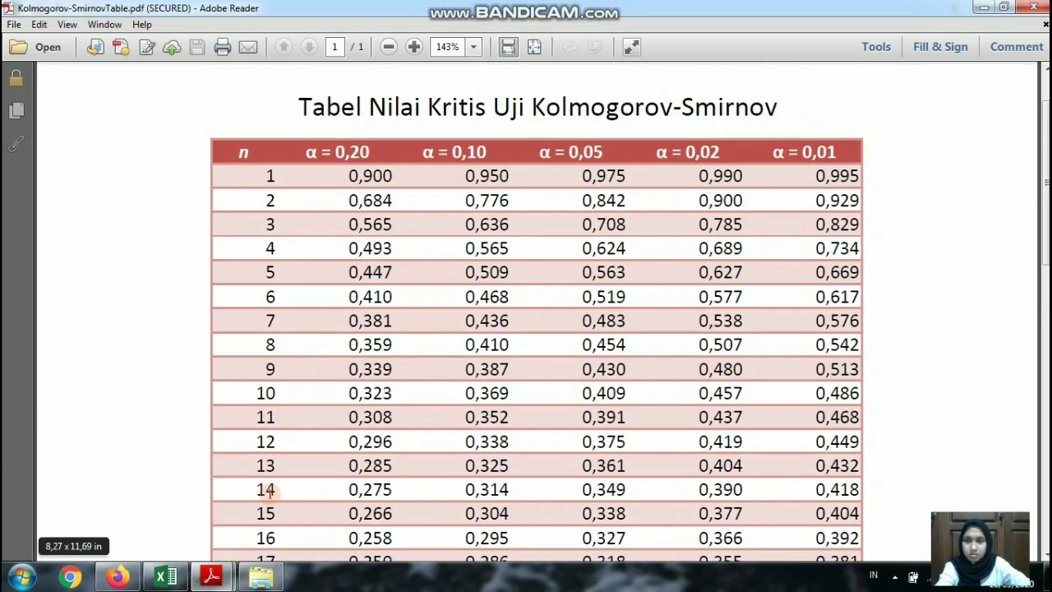
scroll(268, 497, "down", 2)
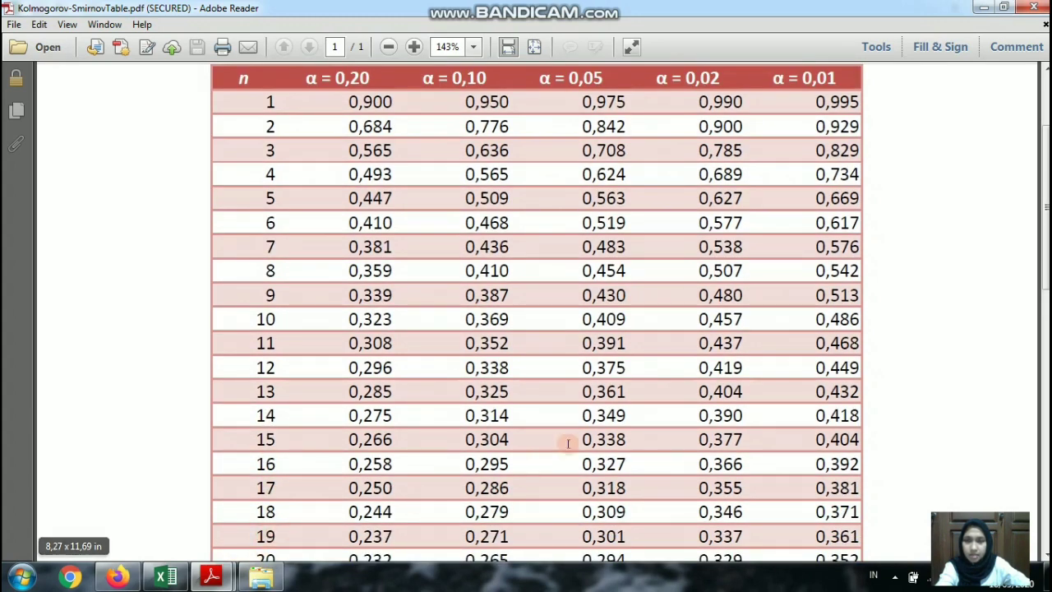
scroll(566, 349, "up", 1)
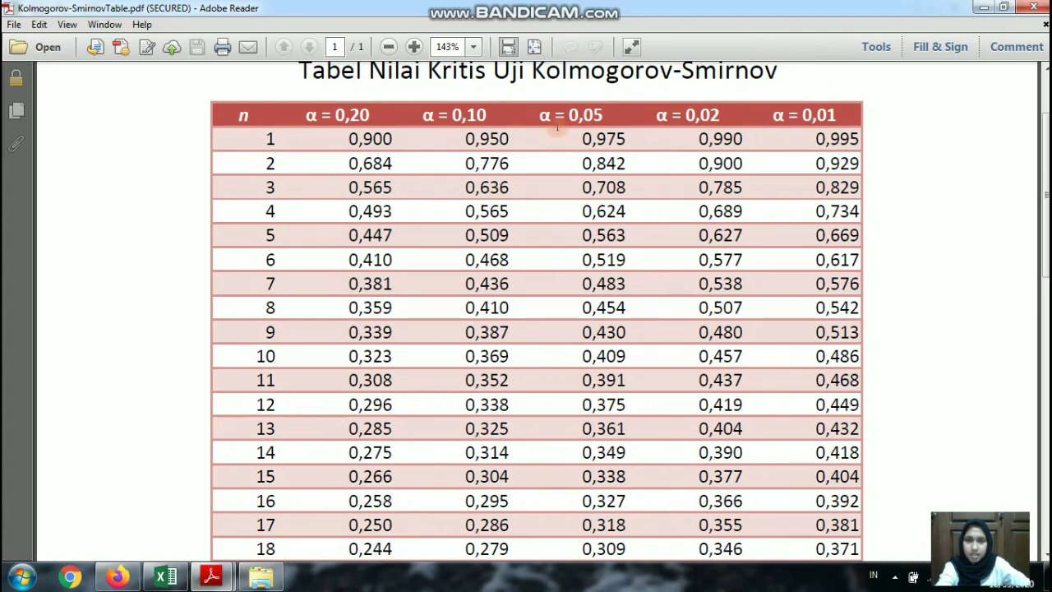
scroll(575, 260, "down", 2)
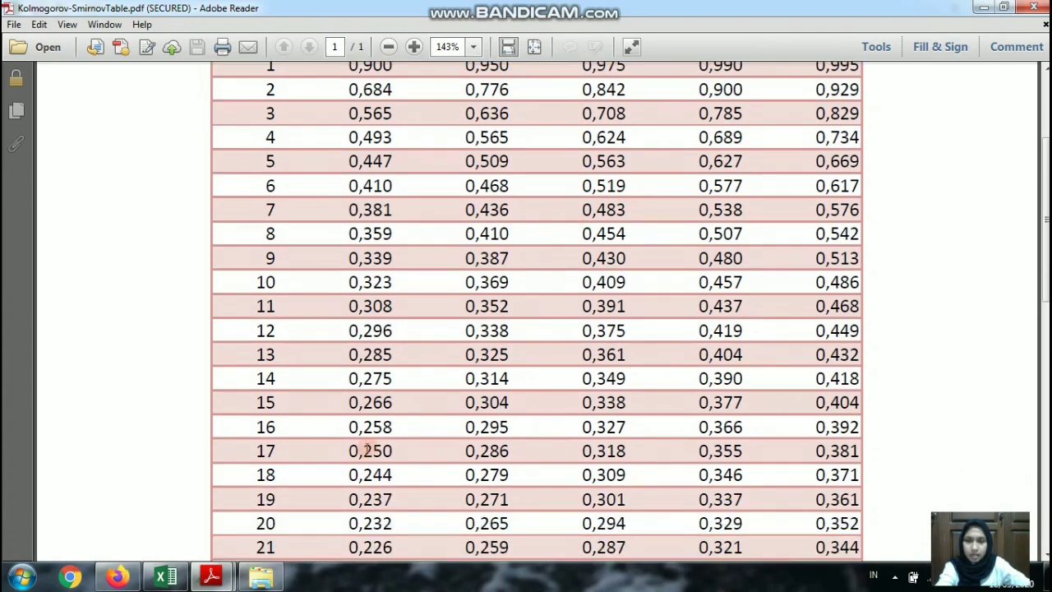
scroll(612, 189, "up", 2)
scroll(606, 343, "down", 2)
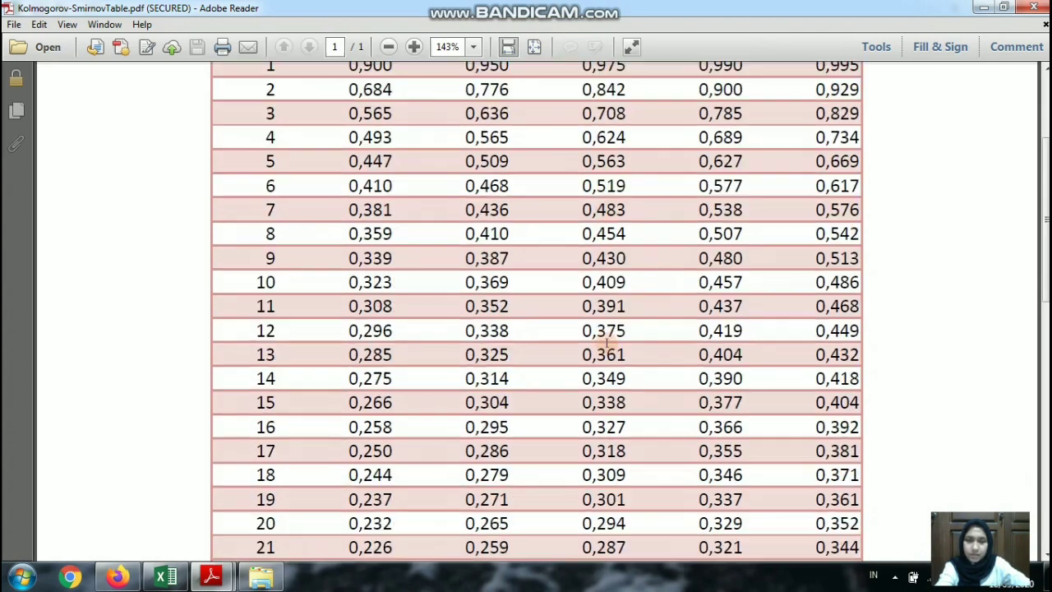
left_click_drag(581, 500, 621, 501)
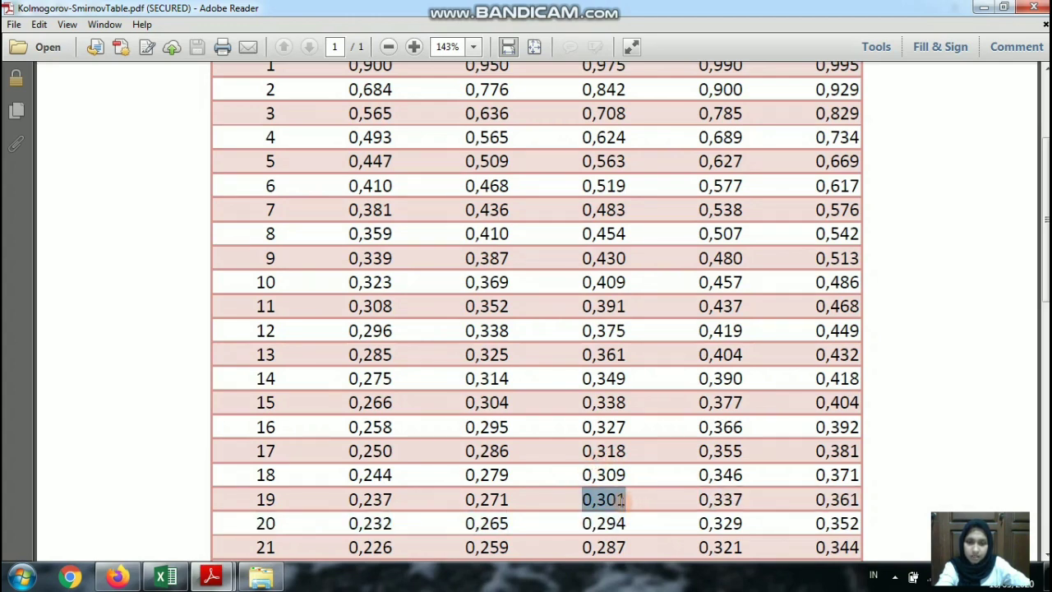
- Switch back to the Excel workbook and enter =0,301 as the K tabel value in G26
left_click(165, 577)
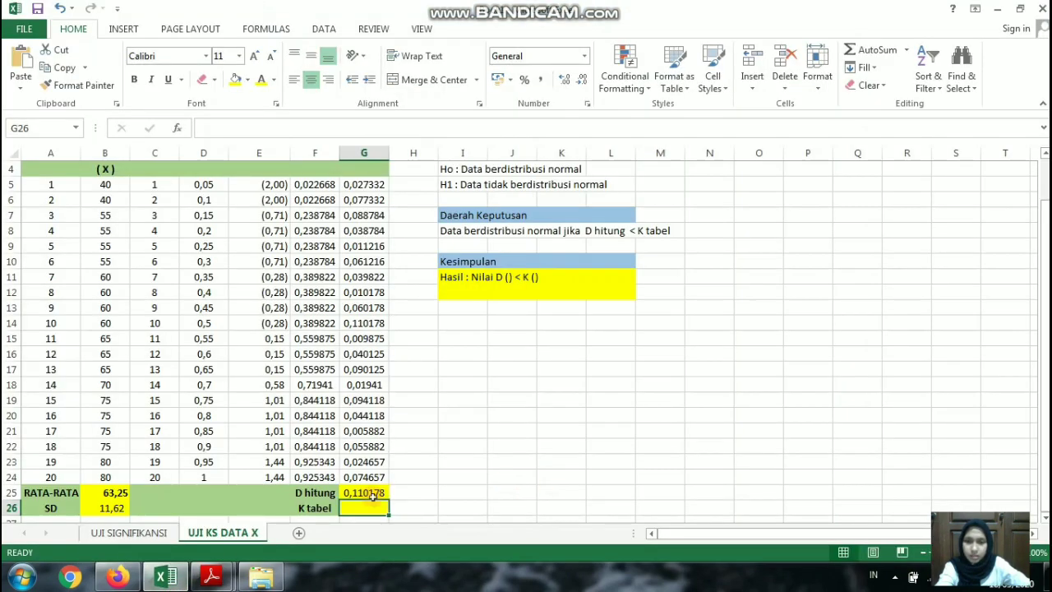
type("=0")
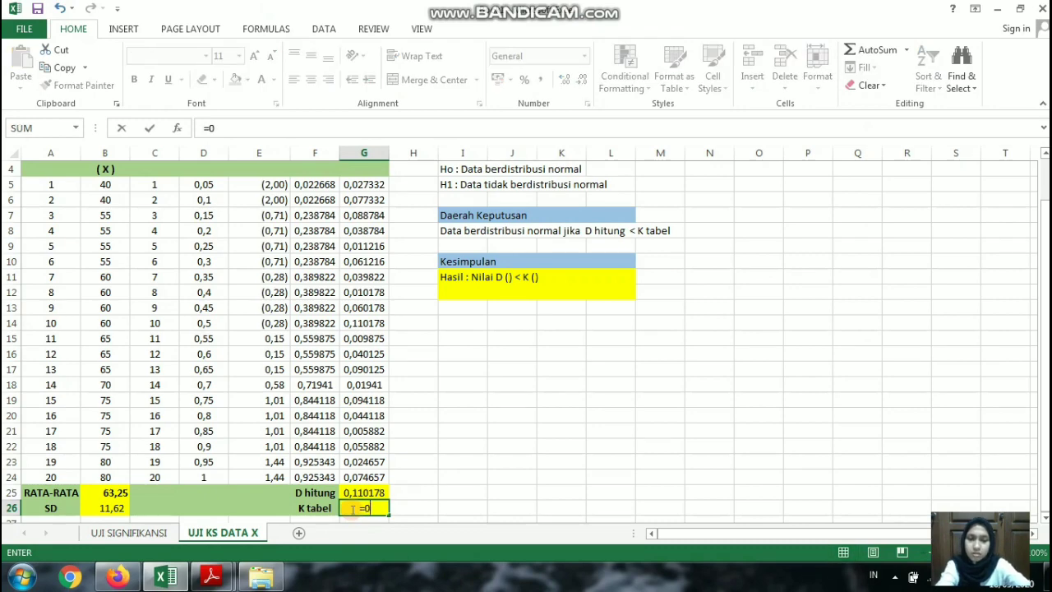
type(",301")
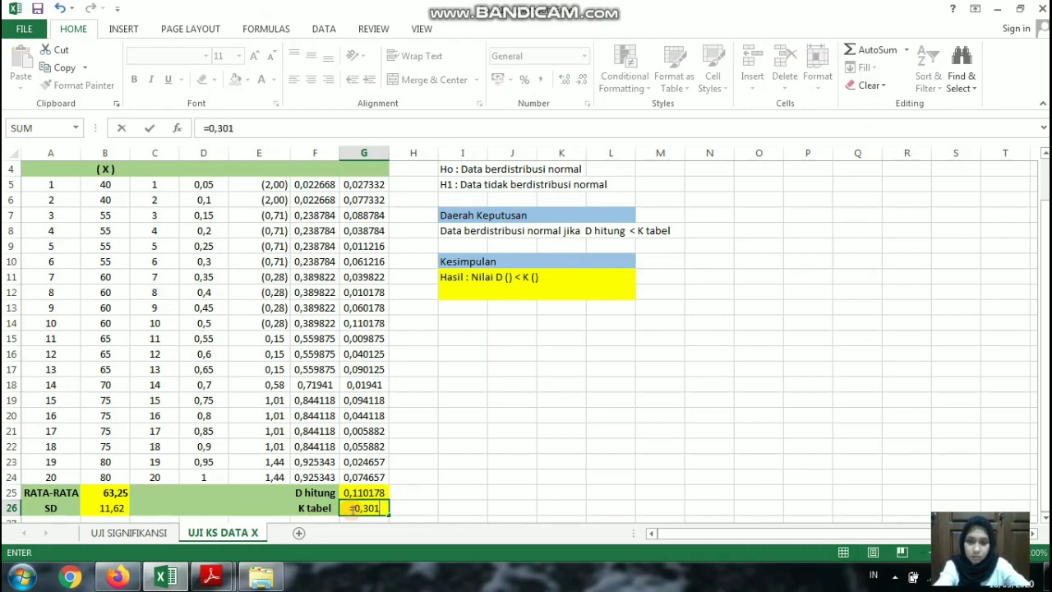
key("Return")
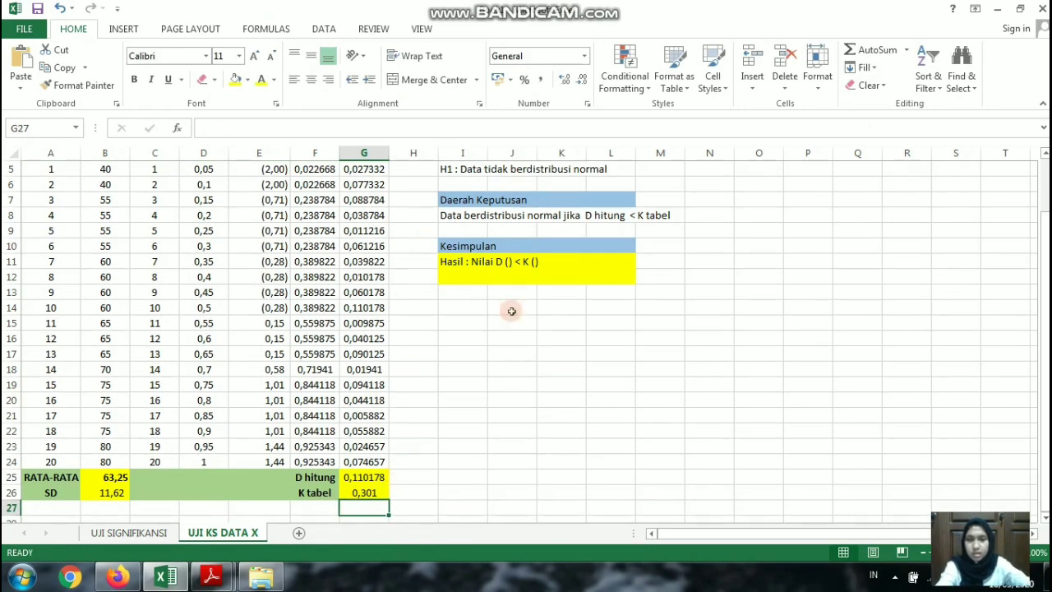
scroll(516, 390, "up", 1)
scroll(517, 391, "down", 1)
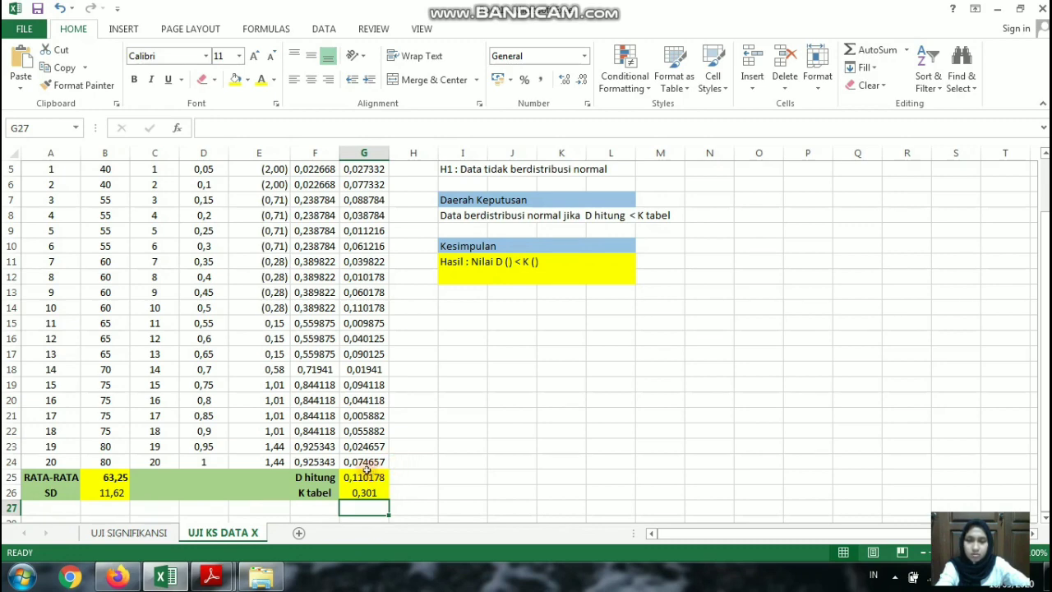
- Complete the result line in I11 to read "Hasil : Nilai D (0,110178) < K (0,301)", following the decision rule in row 8
scroll(564, 313, "up", 2)
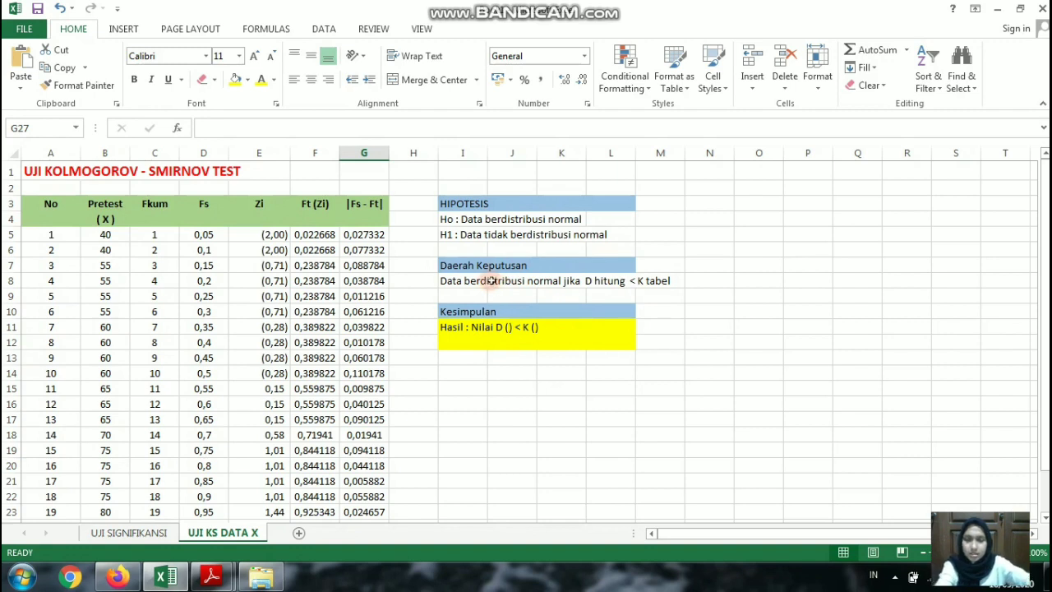
left_click_drag(449, 281, 661, 276)
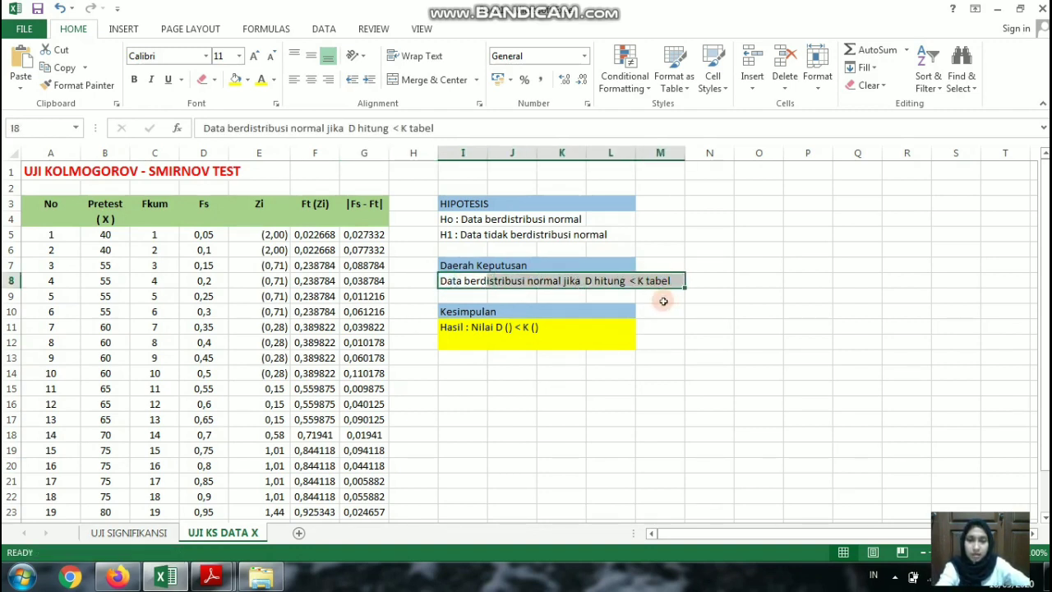
left_click(661, 302)
scroll(554, 360, "down", 1)
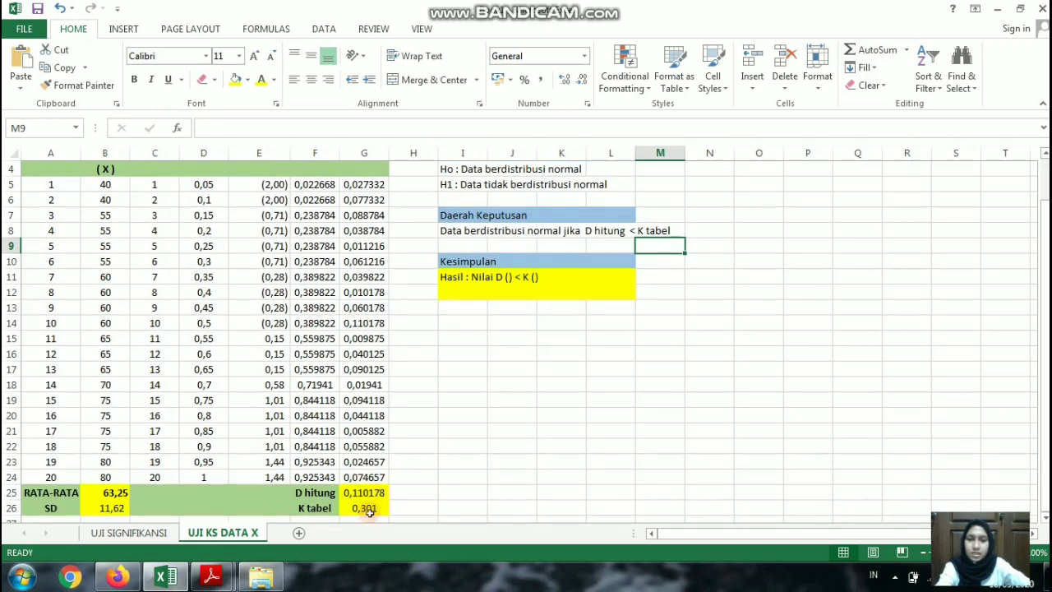
left_click(457, 278)
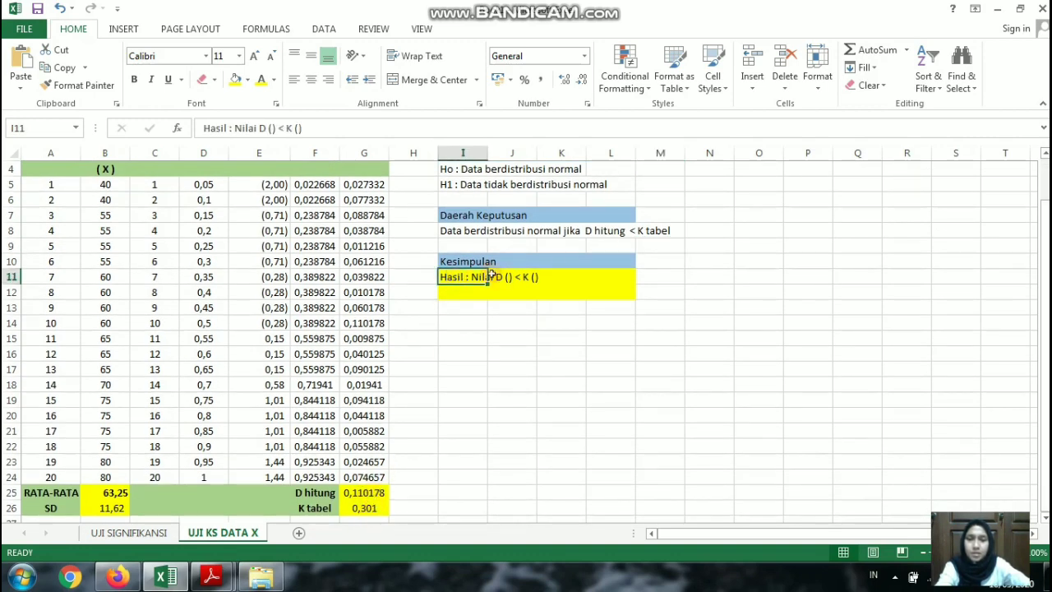
left_click(270, 128)
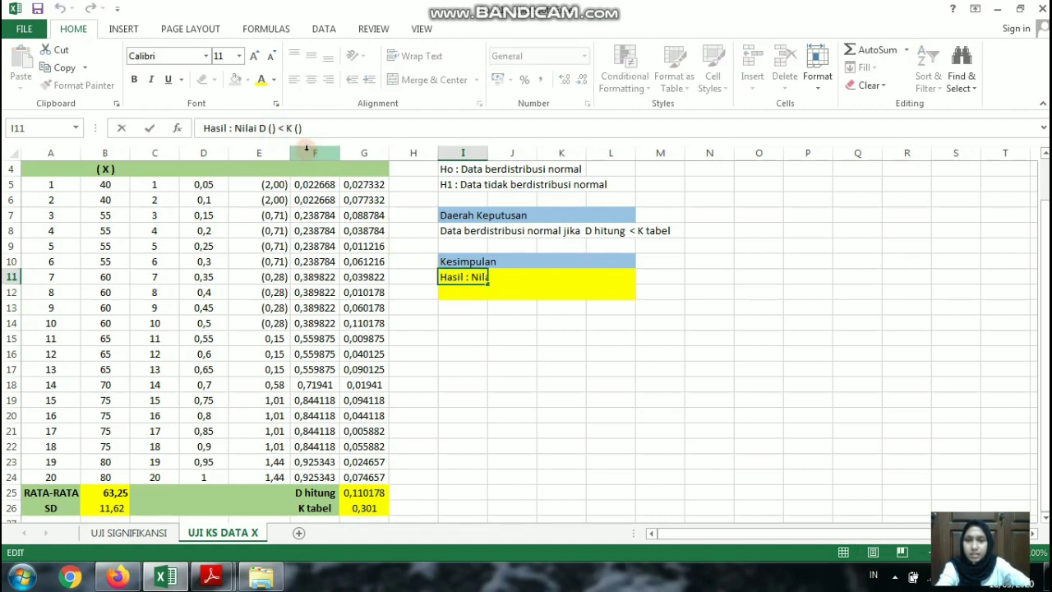
left_click(298, 129)
type("0,")
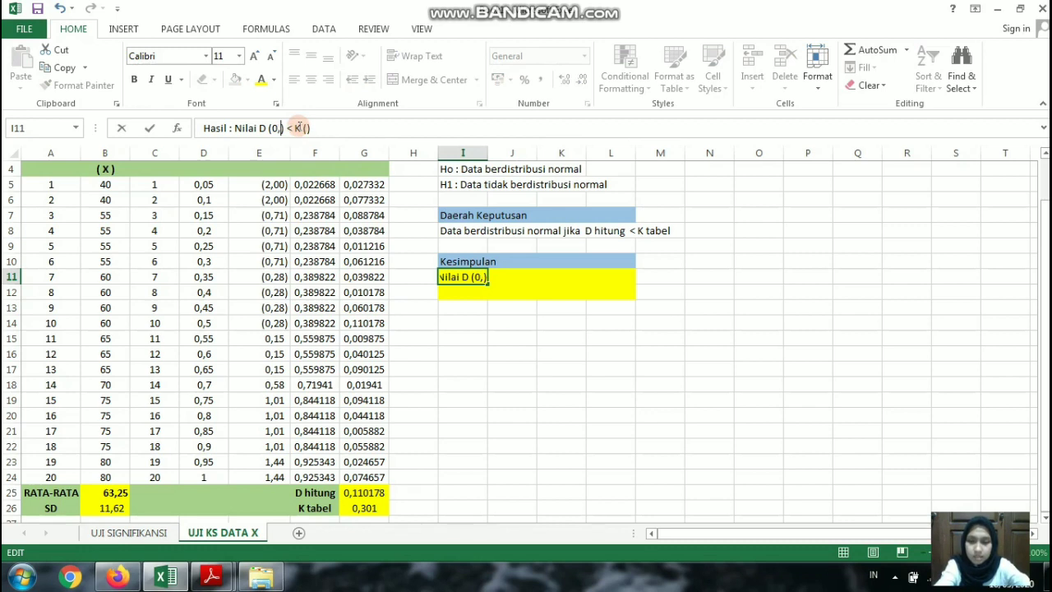
type("110178")
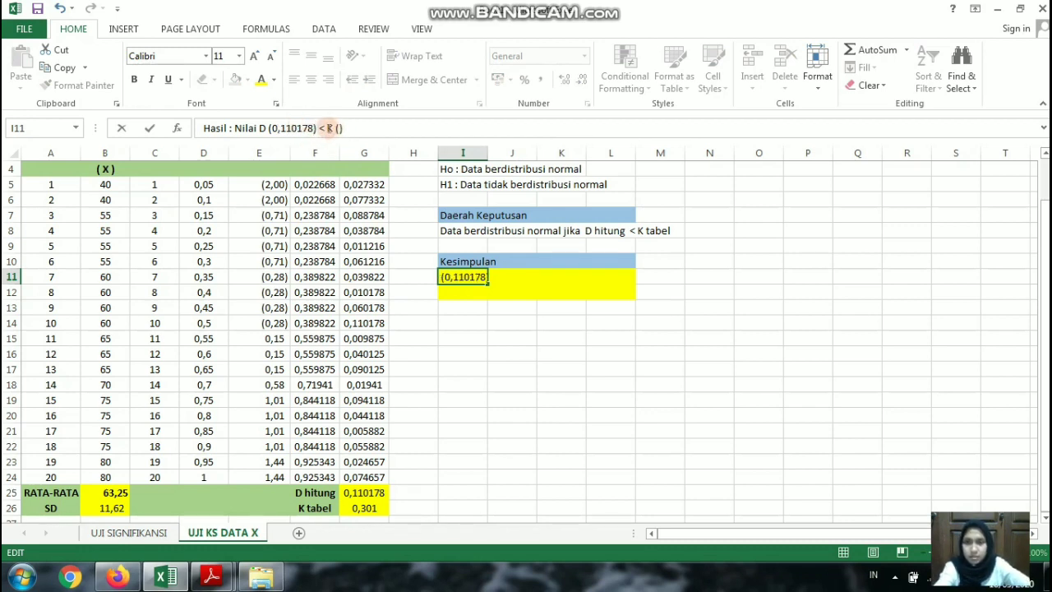
left_click(331, 128)
left_click(337, 129)
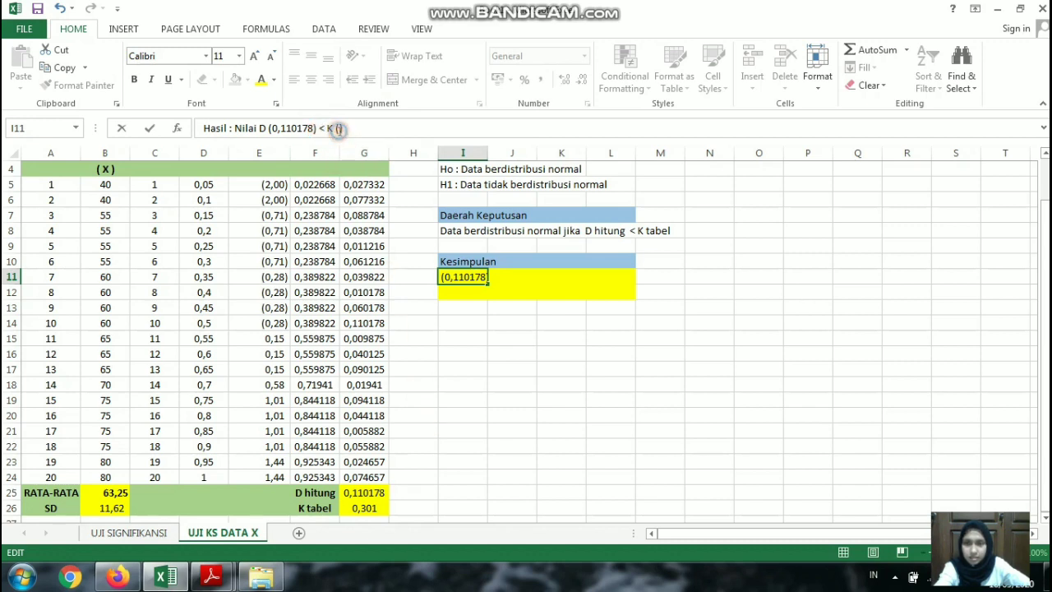
type("0,")
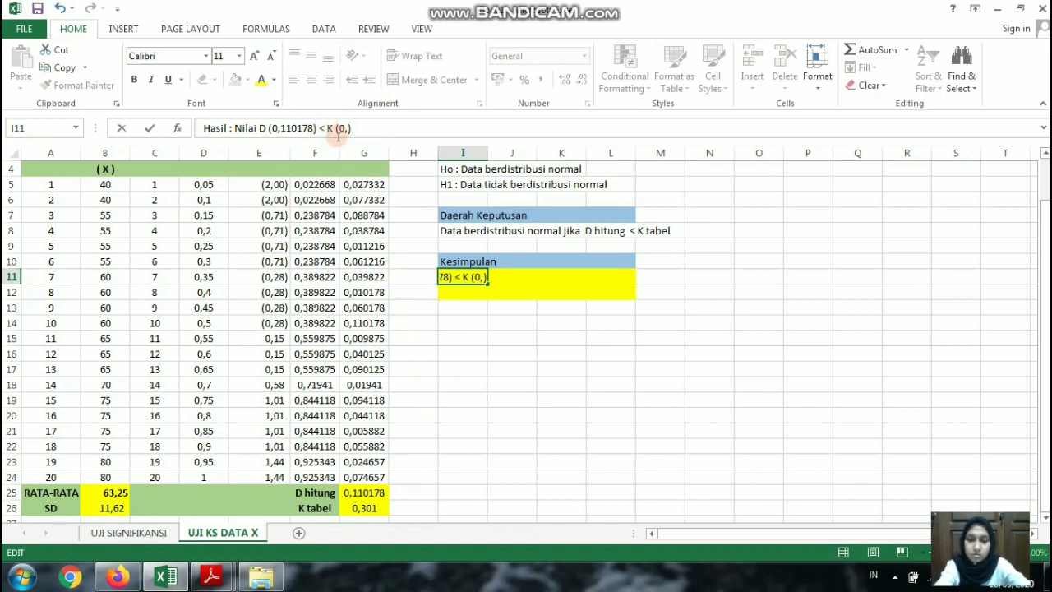
type("301")
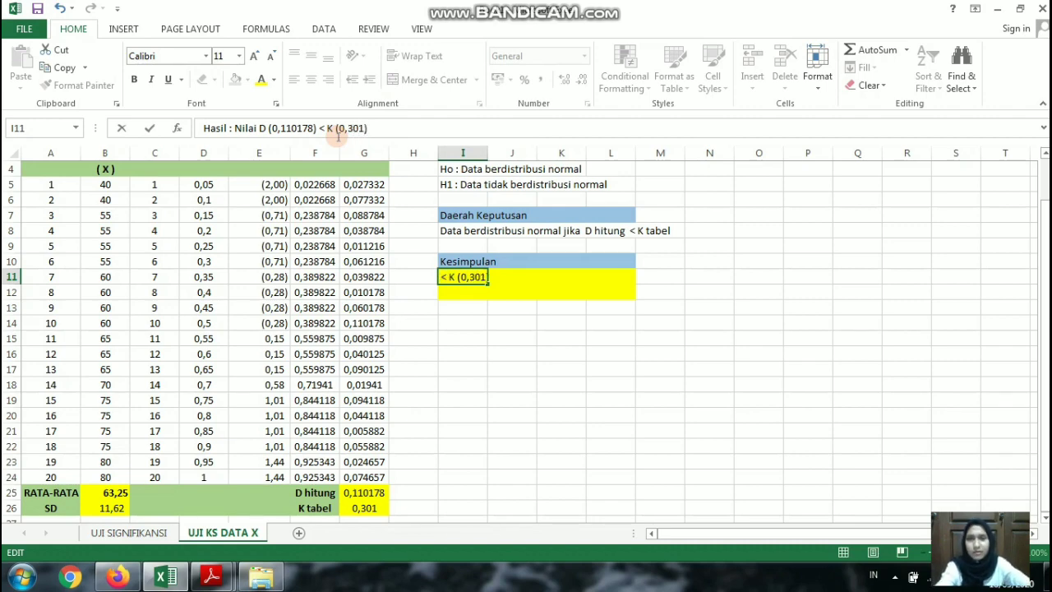
left_click(463, 289)
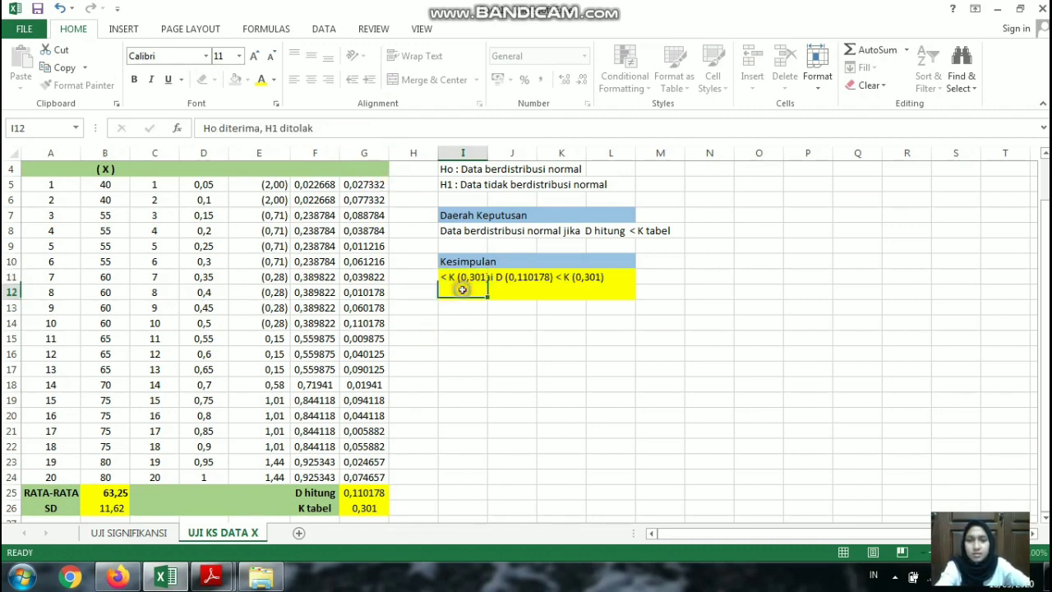
- Set the font colour of the conclusion text in I12 to Automatic
scroll(544, 305, "up", 1)
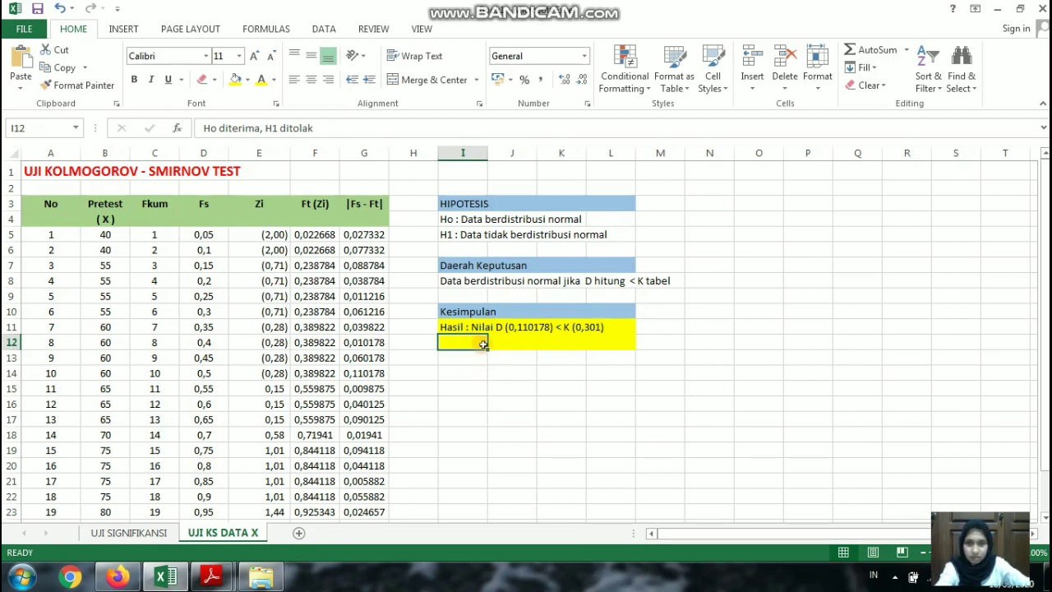
left_click(543, 341, "shift")
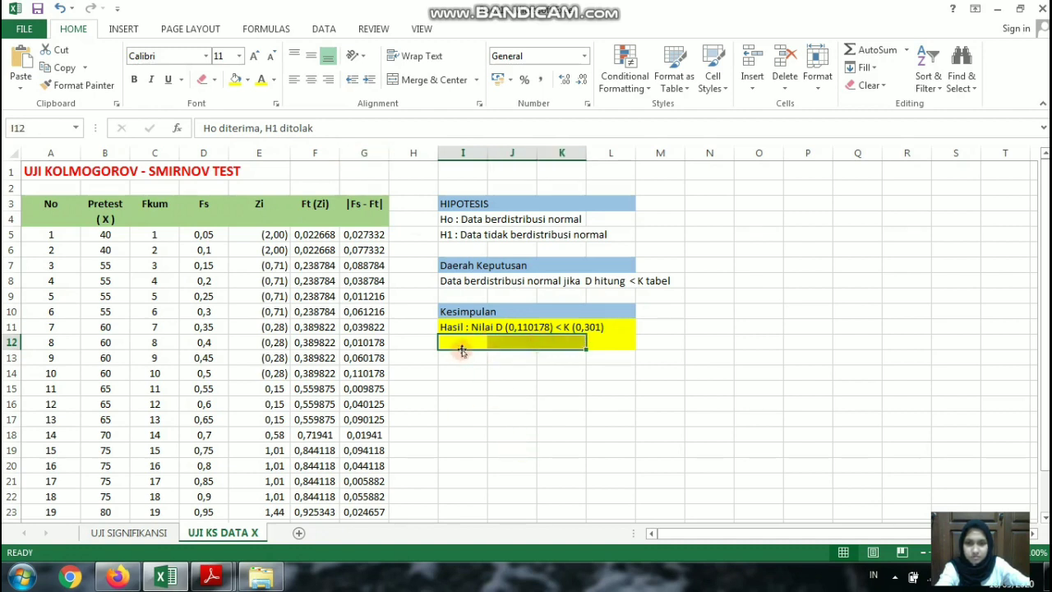
left_click(274, 80)
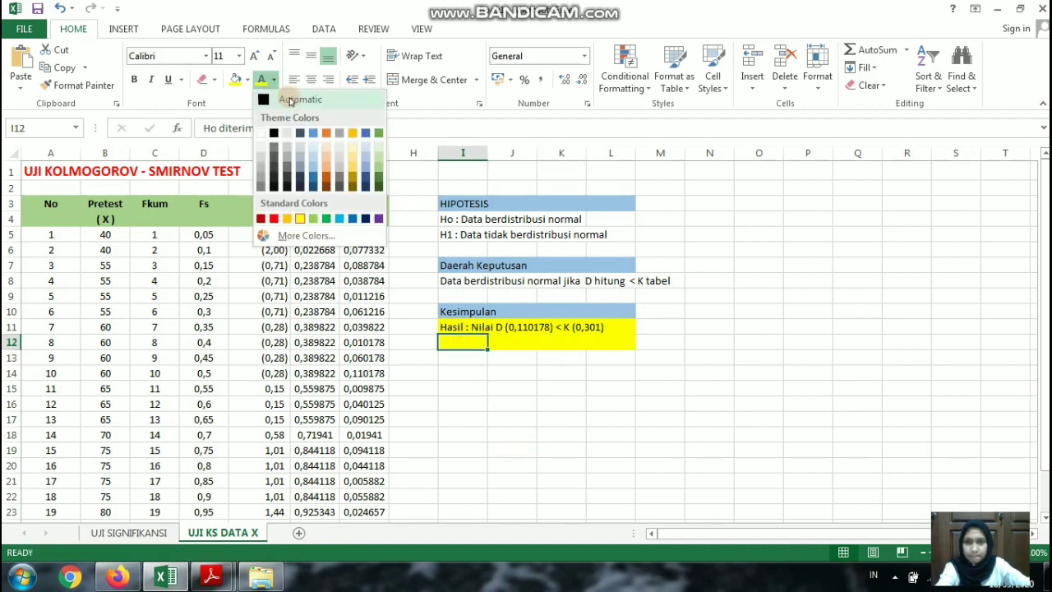
left_click(289, 97)
left_click(471, 359)
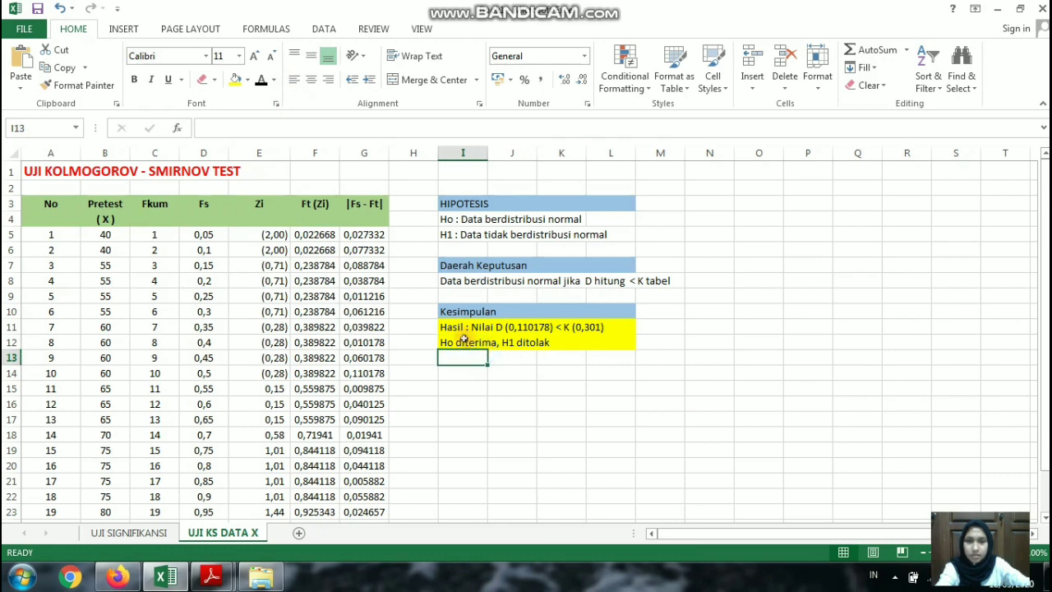
- Examine the conclusion in row 12 against the Ho and H1 hypotheses in rows 4 and 5
left_click_drag(449, 341, 536, 343)
double_click(536, 343)
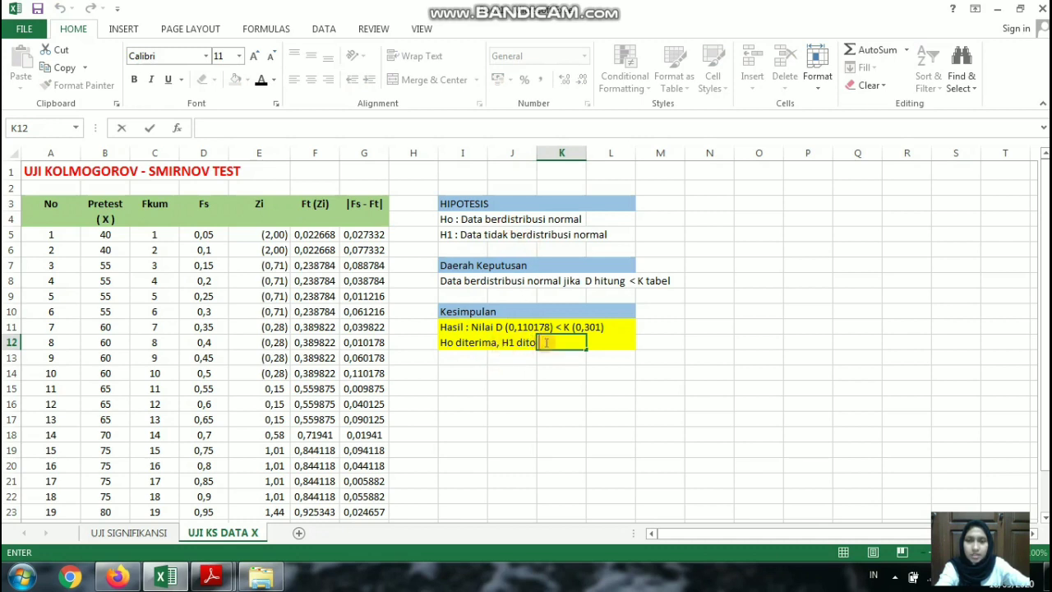
type("lak")
left_click(475, 342)
left_click(510, 370)
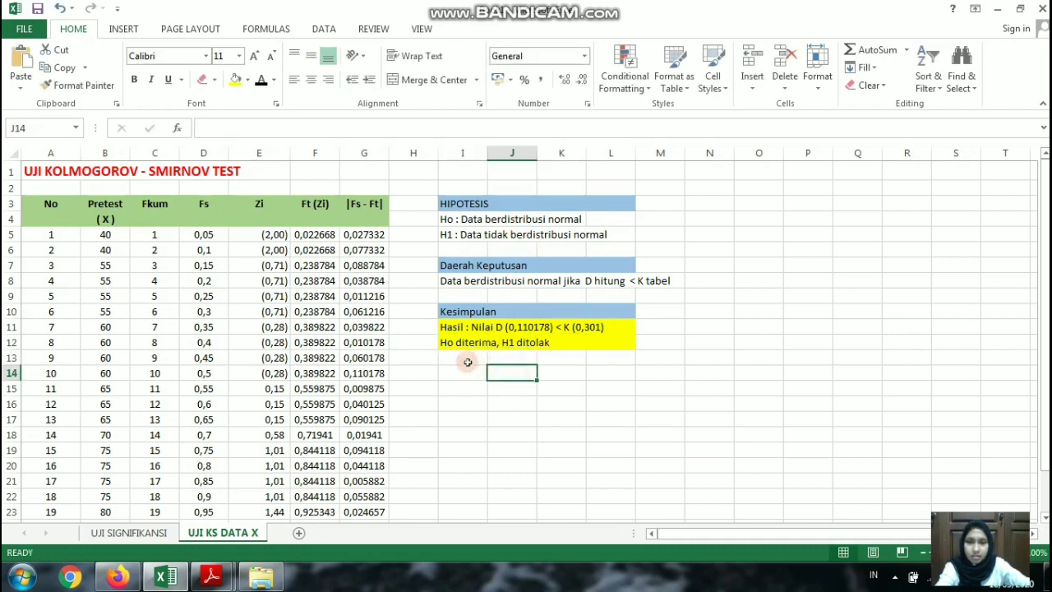
left_click(467, 359)
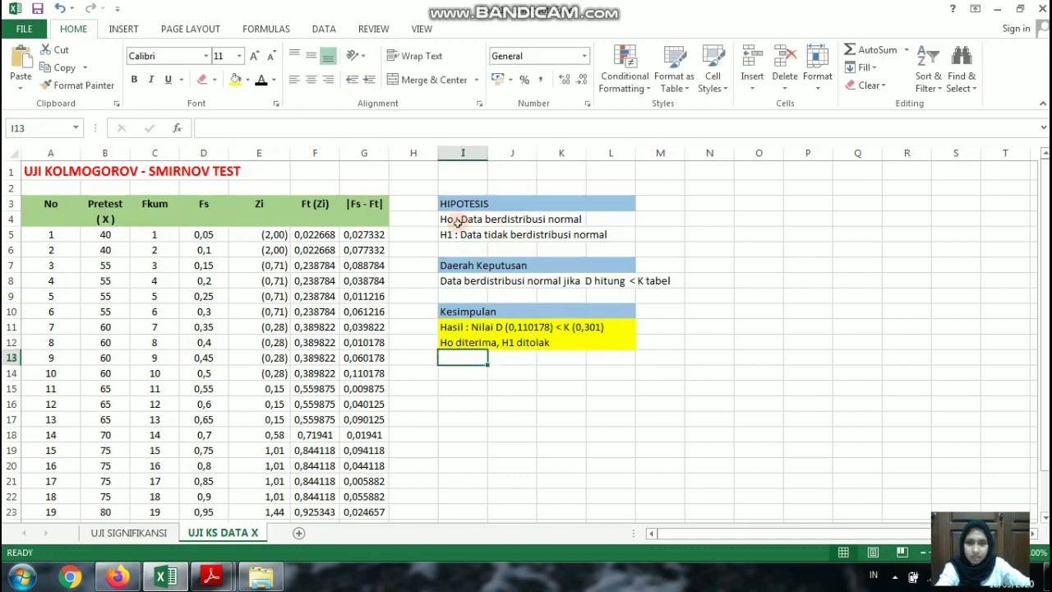
left_click_drag(451, 220, 567, 219)
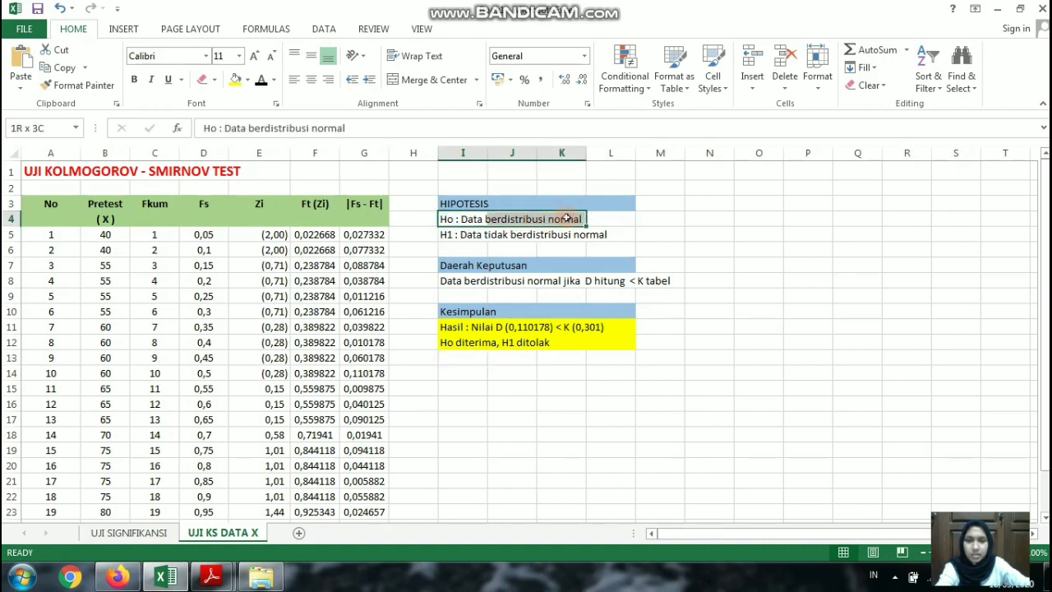
left_click_drag(563, 218, 564, 217)
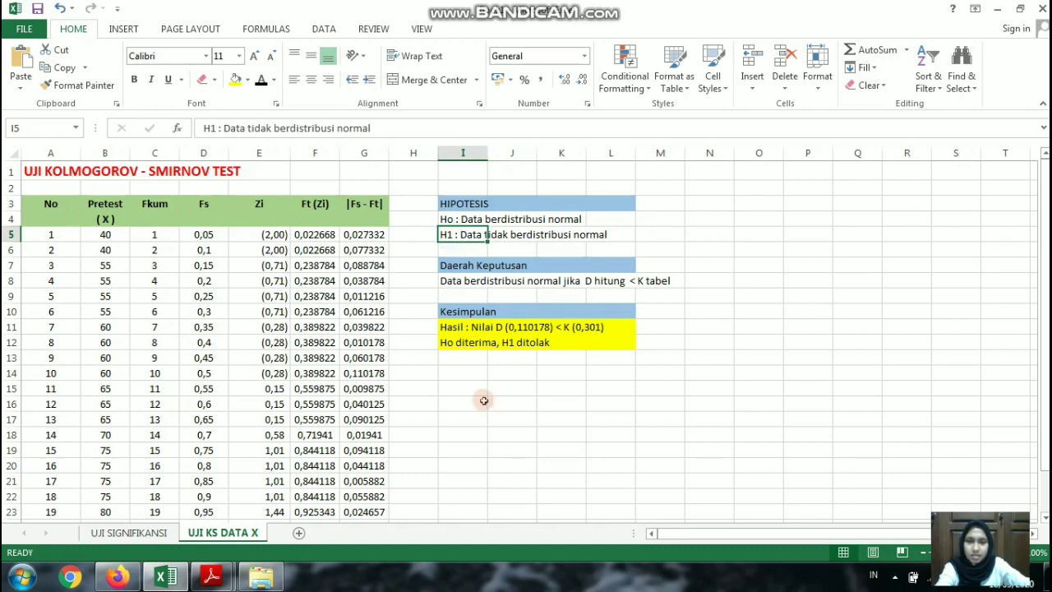
- Make the conclusion "Ho diterima, H1 ditolak" in I12 bold
left_click(463, 344)
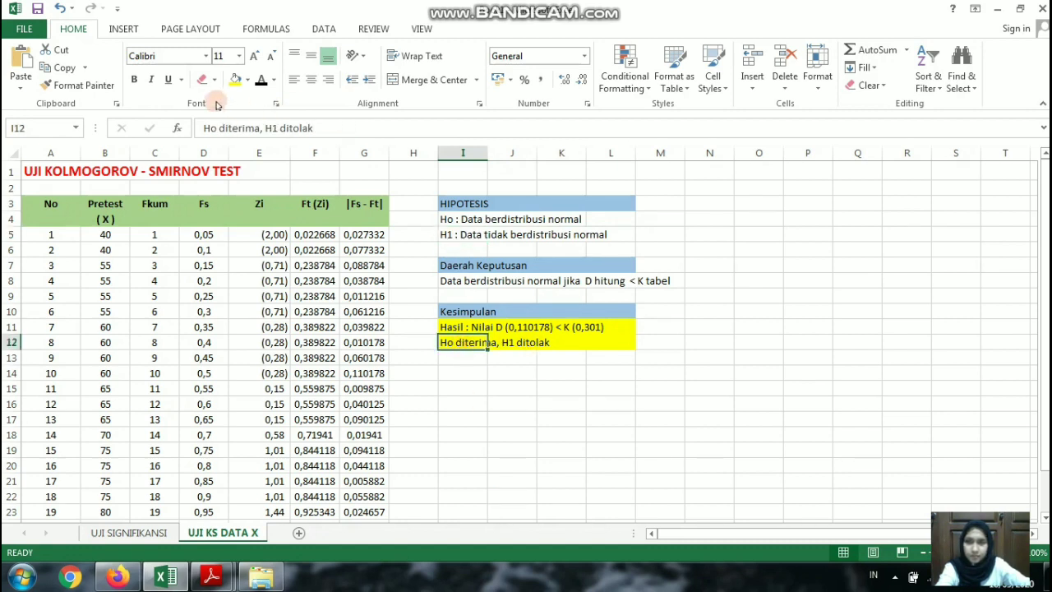
left_click(134, 80)
left_click(453, 366)
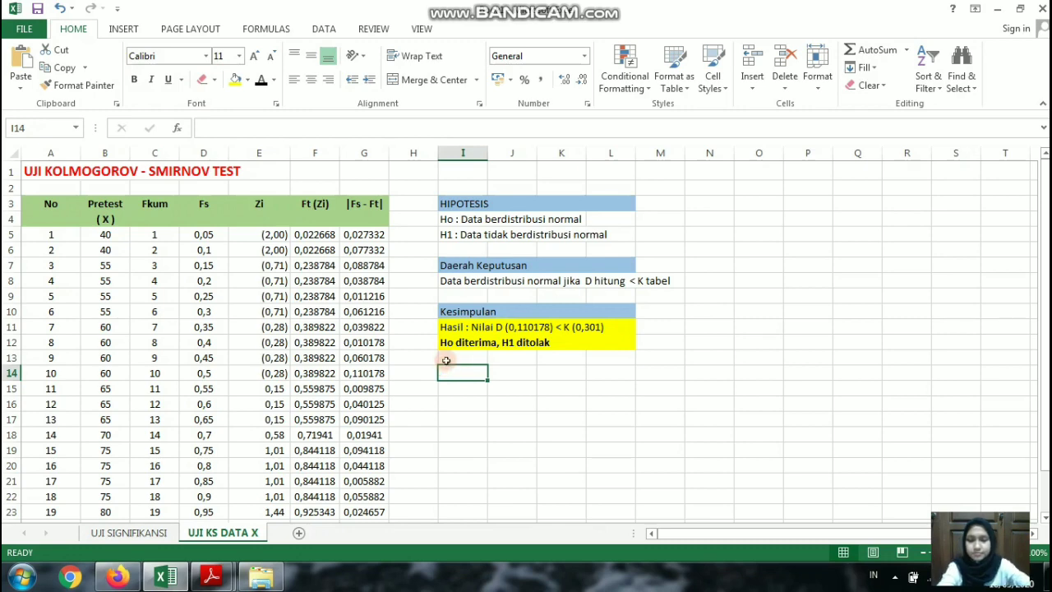
- Review the finished conclusion against the D hitung and K tabel values below the table
left_click(562, 373)
scroll(561, 373, "down", 1)
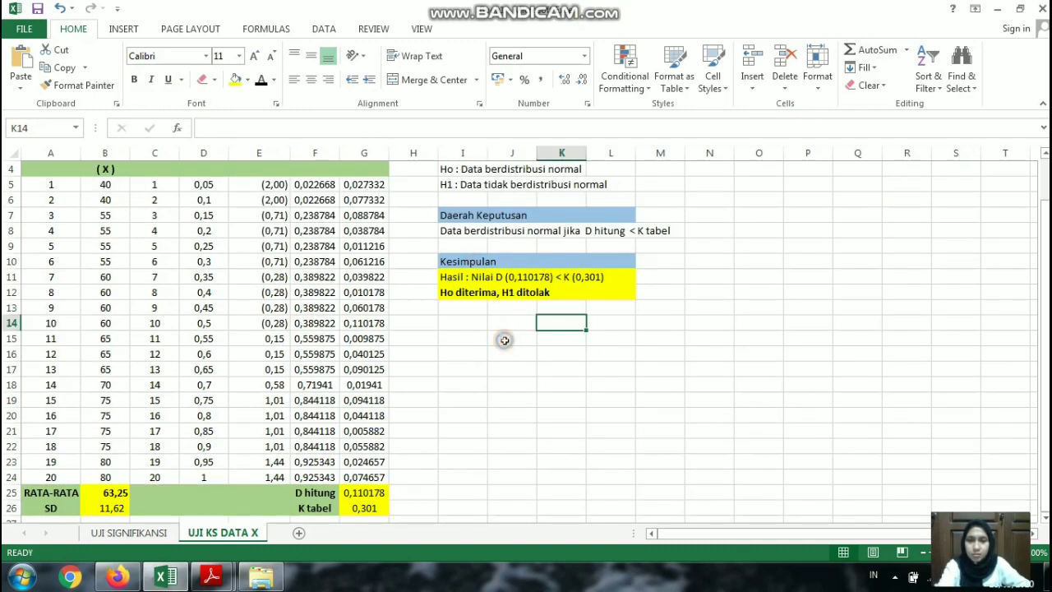
scroll(500, 339, "up", 1)
scroll(499, 340, "down", 1)
scroll(500, 340, "up", 1)
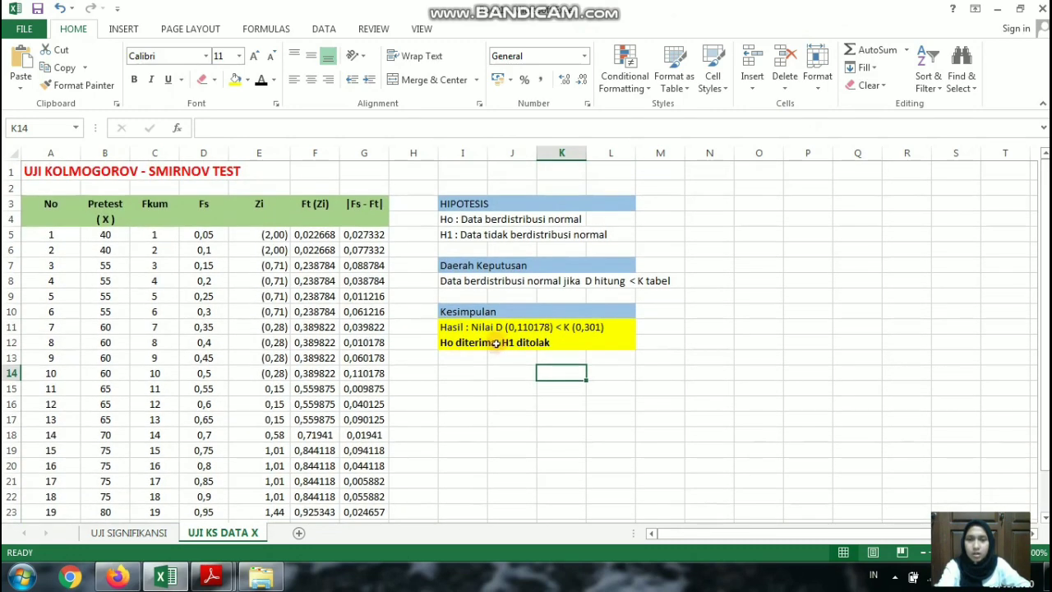
scroll(499, 339, "down", 1)
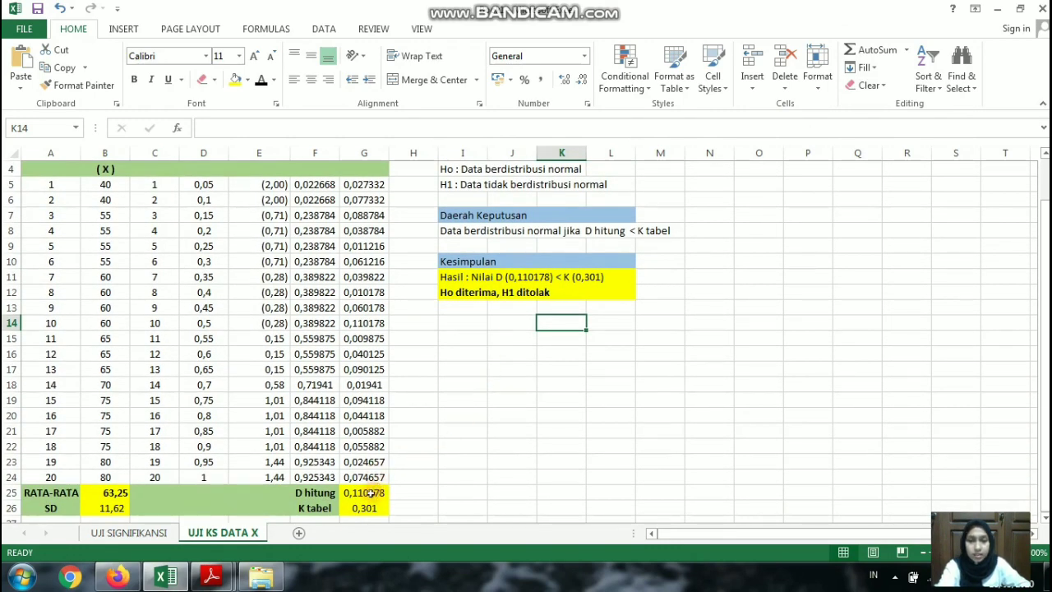
left_click(372, 492)
left_click(539, 306)
scroll(538, 345, "up", 1)
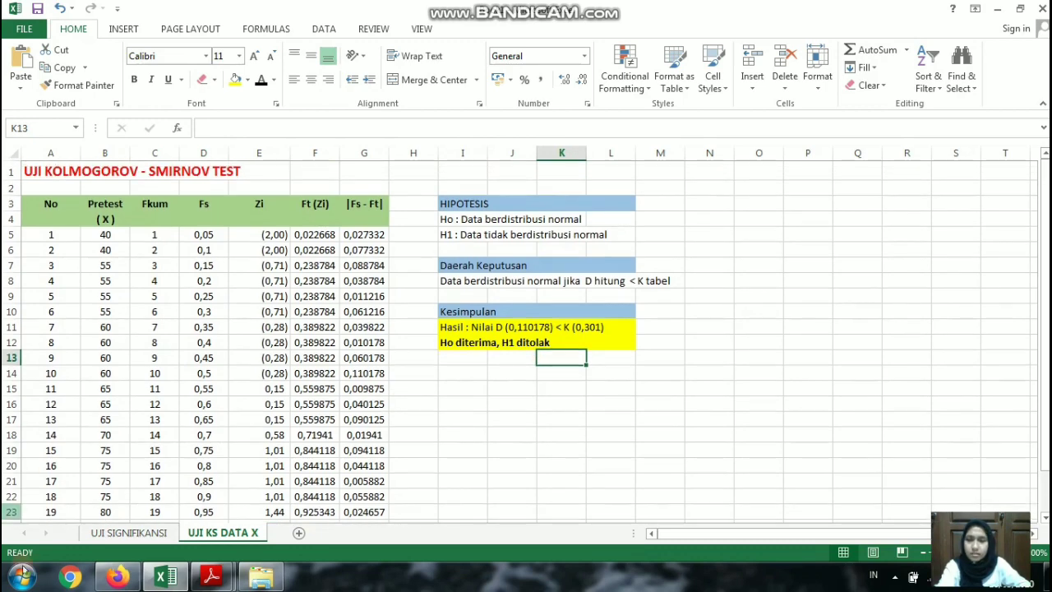
- Launch IBM SPSS Statistics 22 and dismiss its welcome dialog to reach the empty data editor
left_click(21, 576)
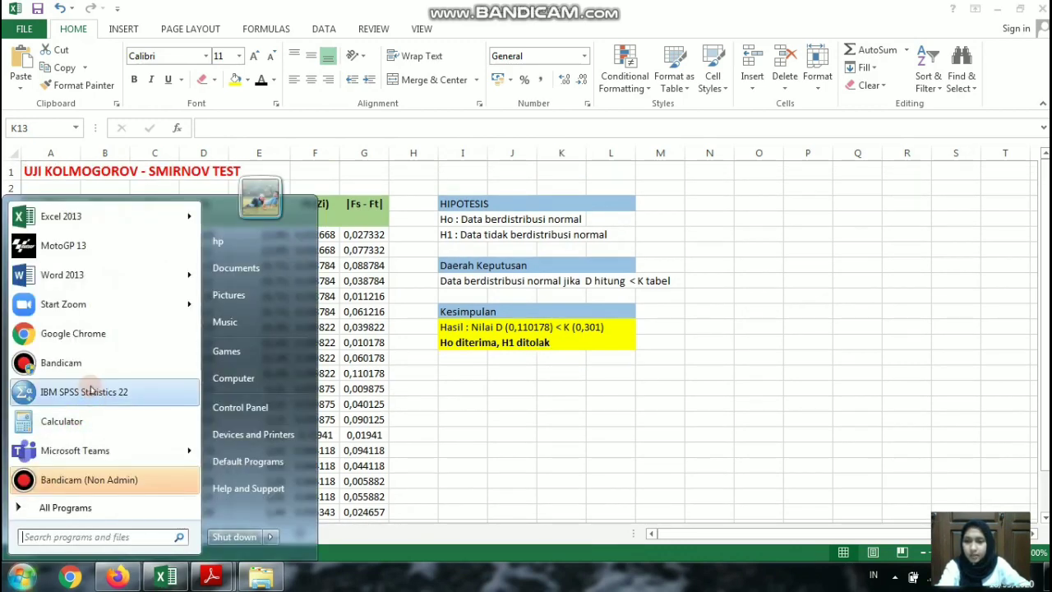
left_click(91, 391)
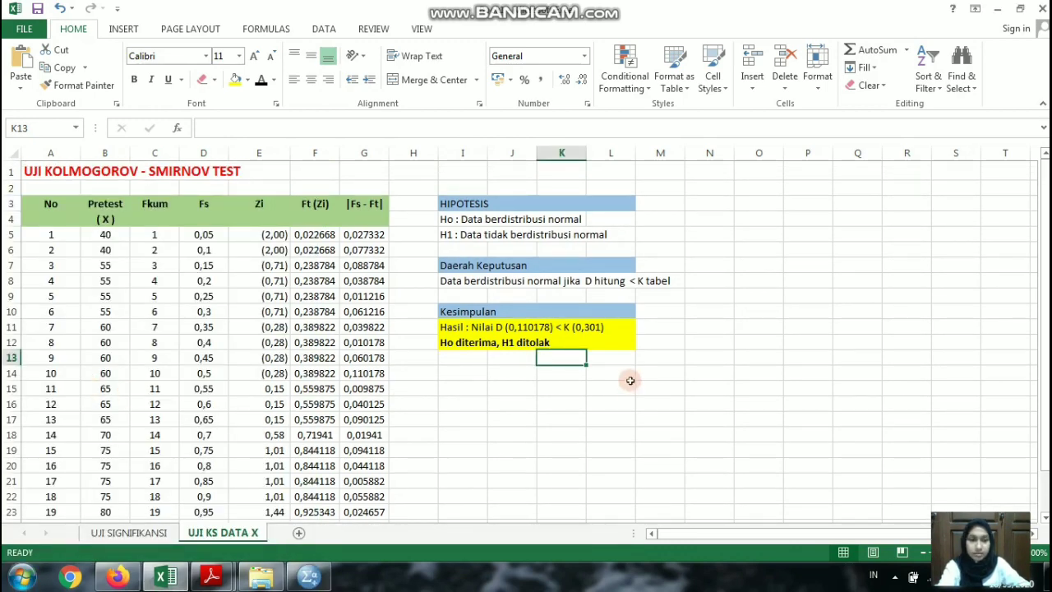
key("Right")
key("Right")
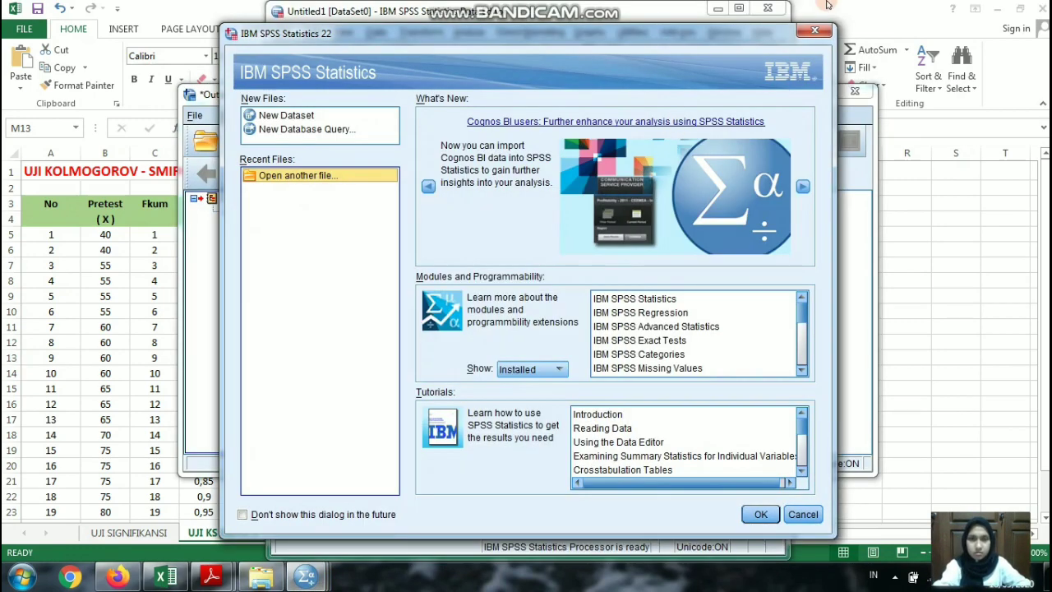
left_click(815, 31)
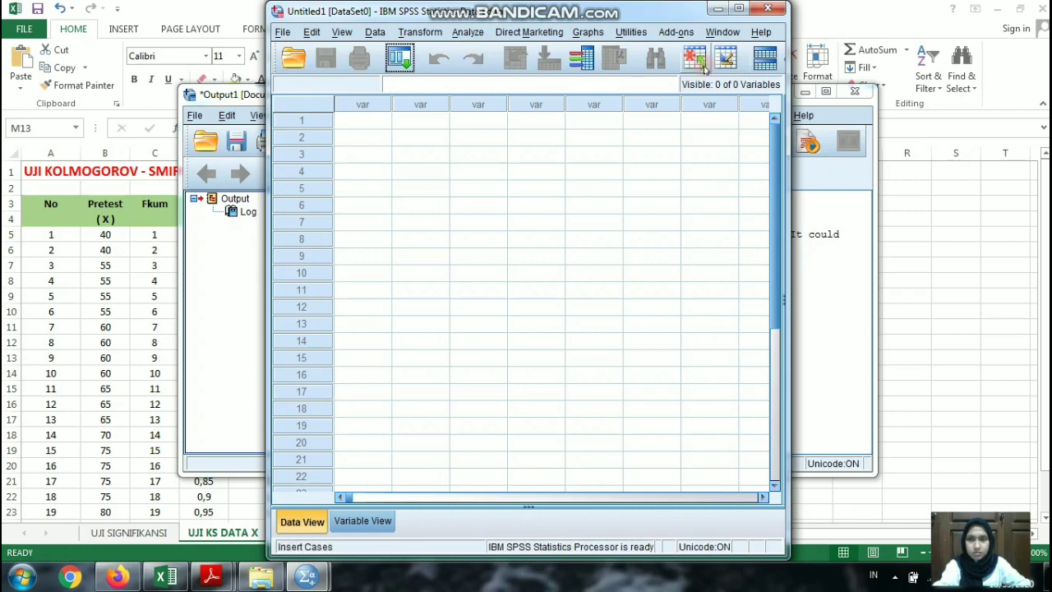
- Minimize the output viewer and define two variables named PRETEST and POSTEST in the SPSS data editor
left_click(805, 91)
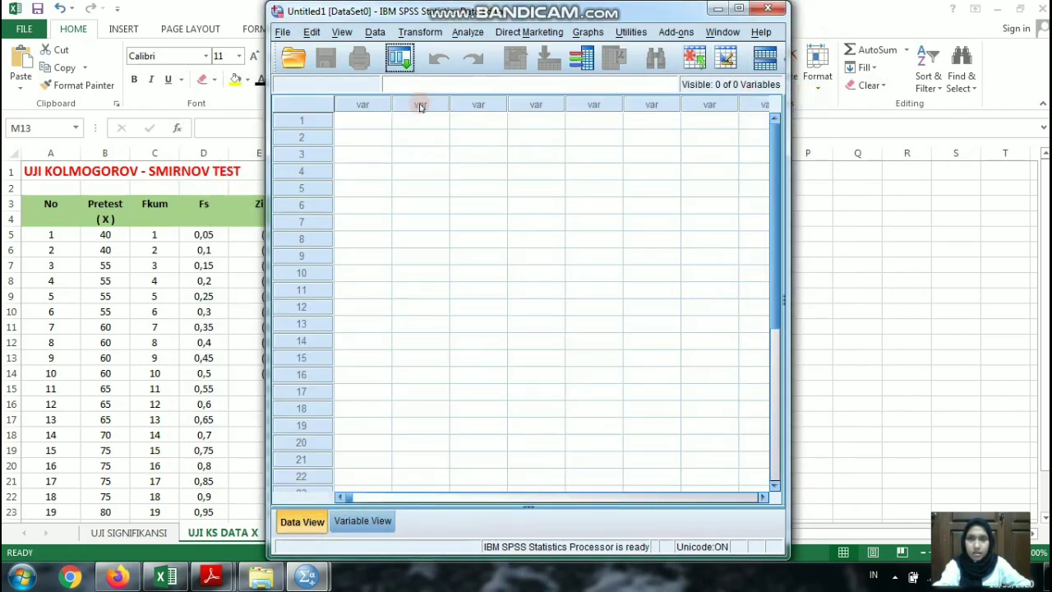
left_click(382, 522)
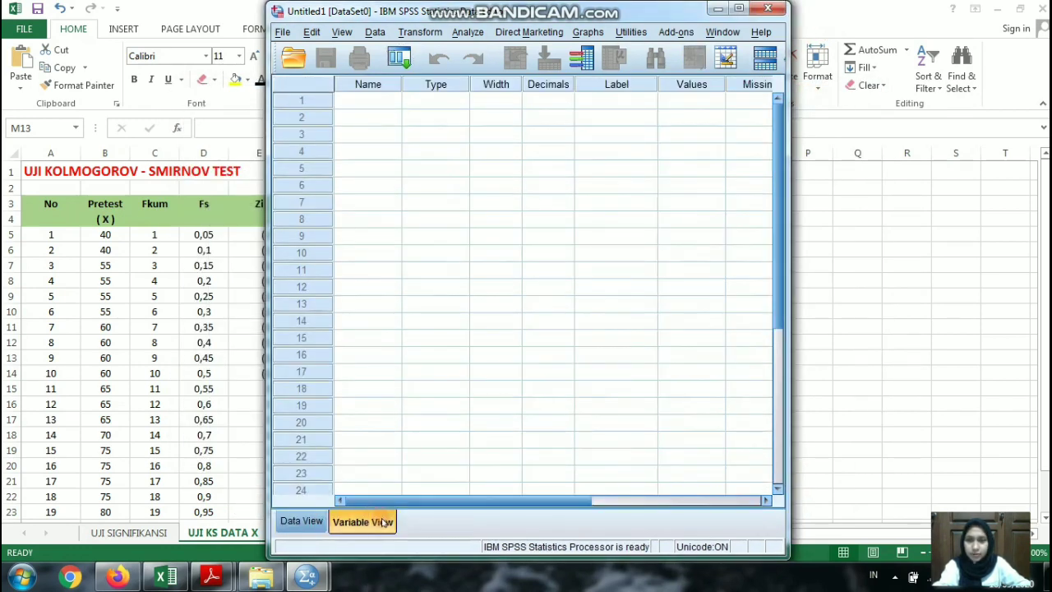
left_click(387, 99)
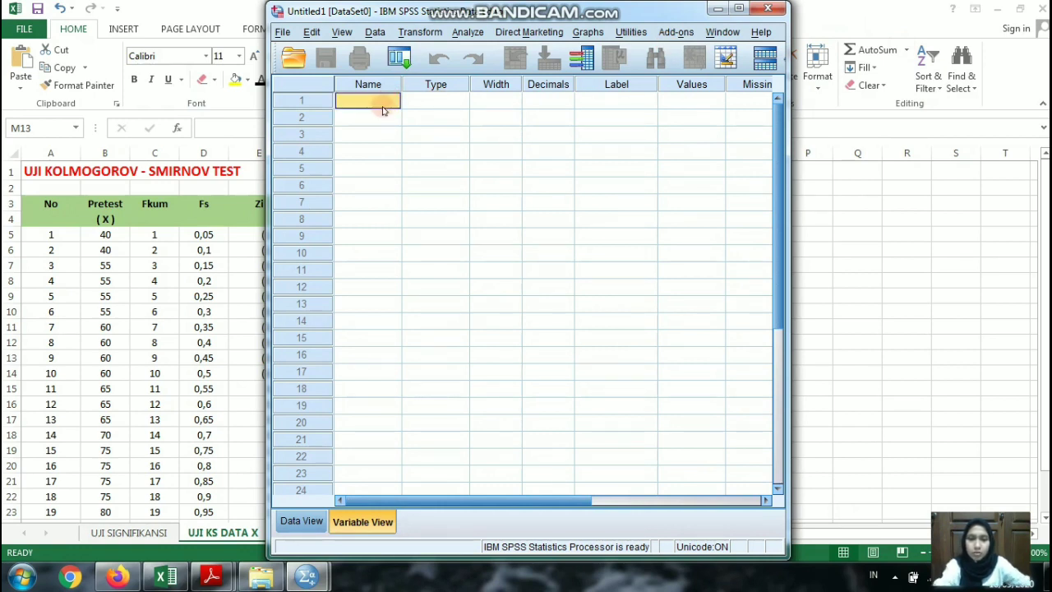
type("PRETEST")
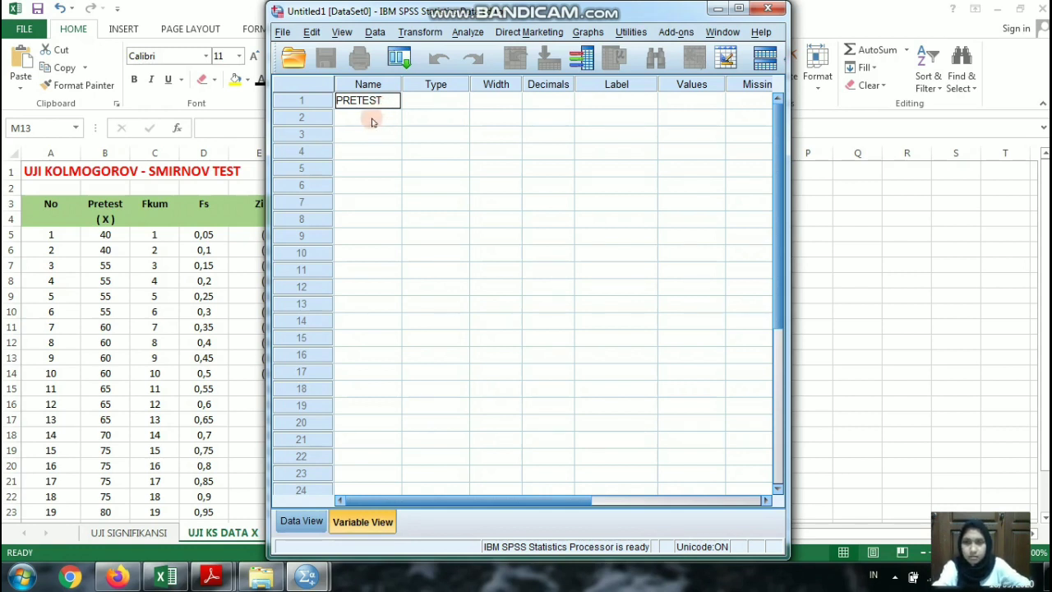
left_click(371, 120)
type("POSTEST")
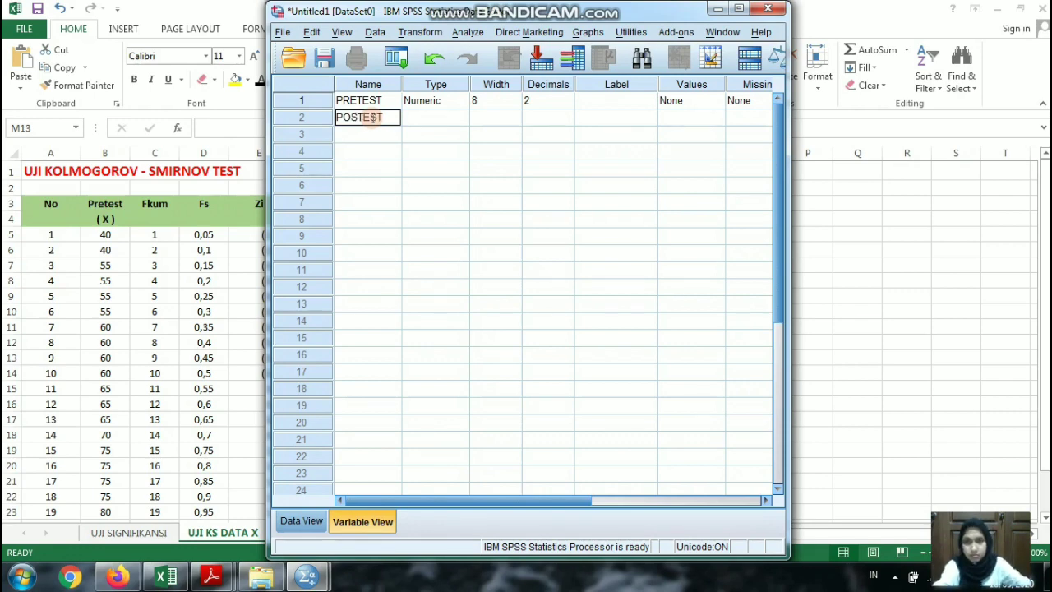
- Maximize the data editor and set the PRETEST variable to numeric with width 2 and 0 decimal places
left_click(435, 101)
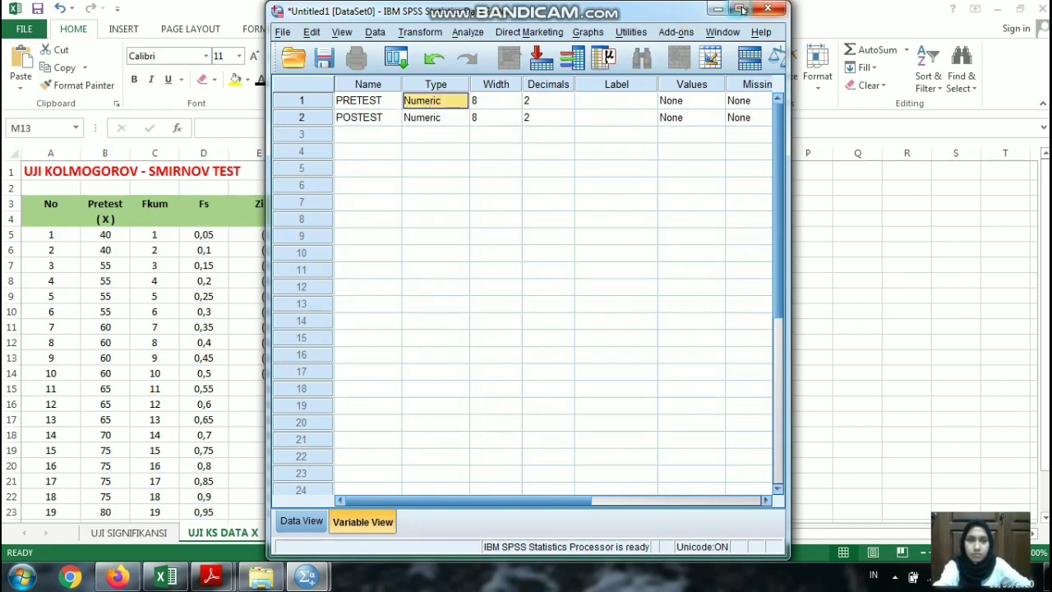
left_click(740, 9)
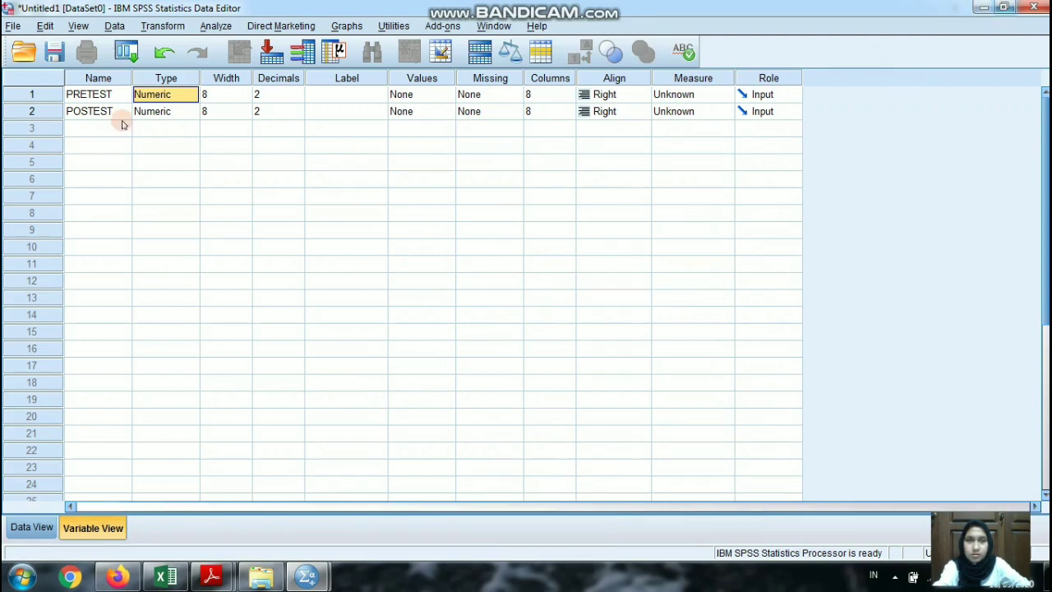
left_click(206, 95)
left_click(183, 94)
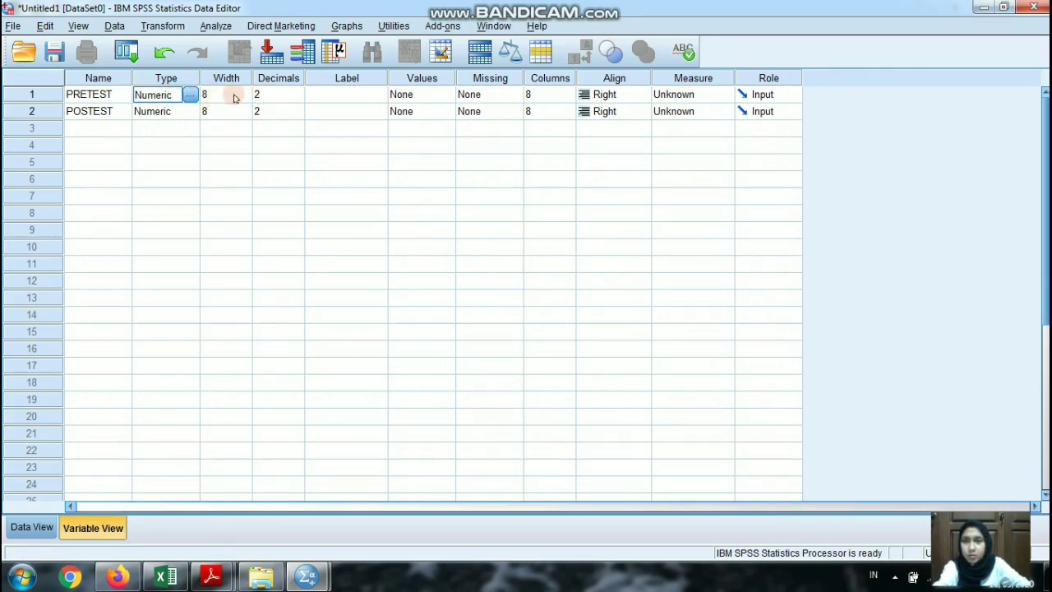
left_click(190, 95)
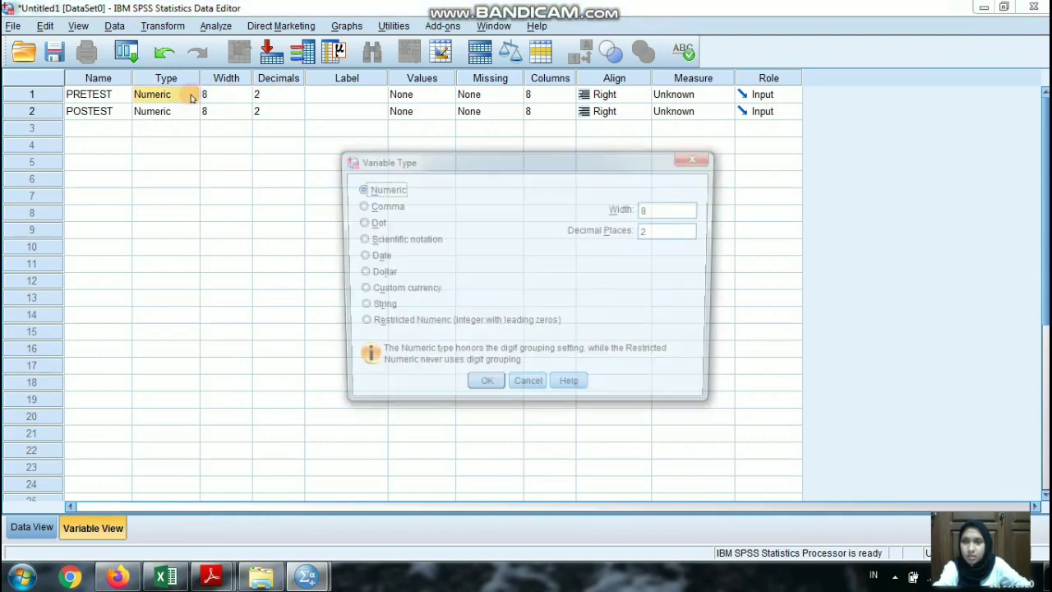
left_click_drag(676, 213, 645, 232)
type("2")
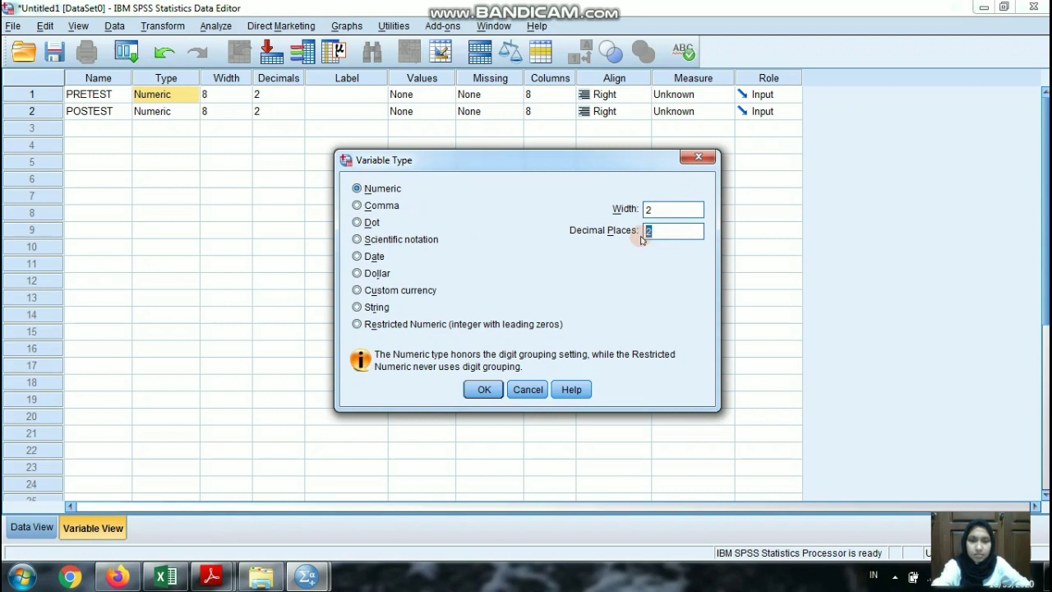
left_click(484, 390)
- Label the first variable PRETEST and set its measurement level to Scale
left_click(378, 96)
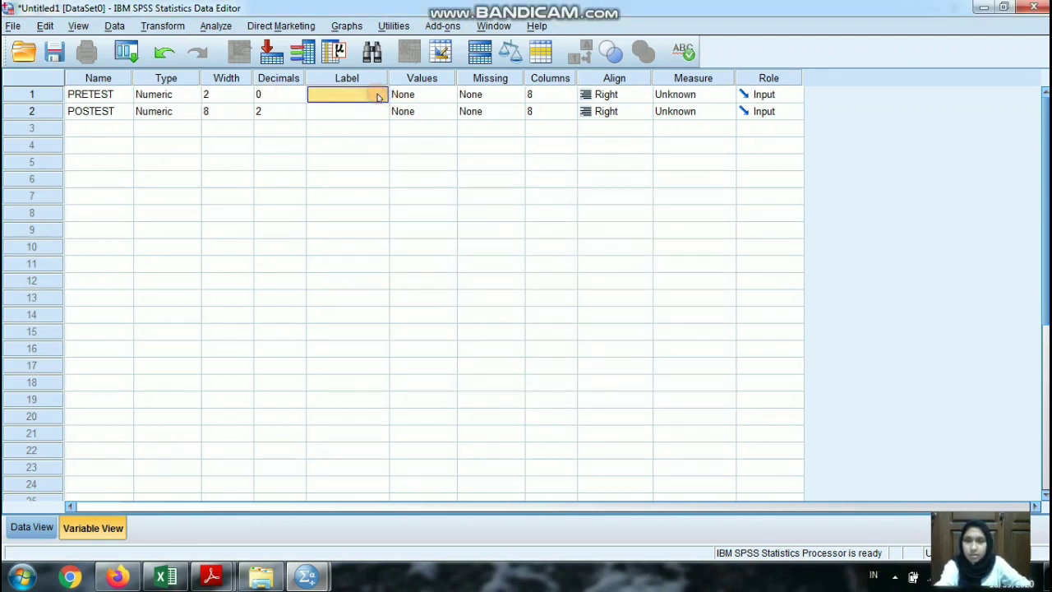
type("PRETEST")
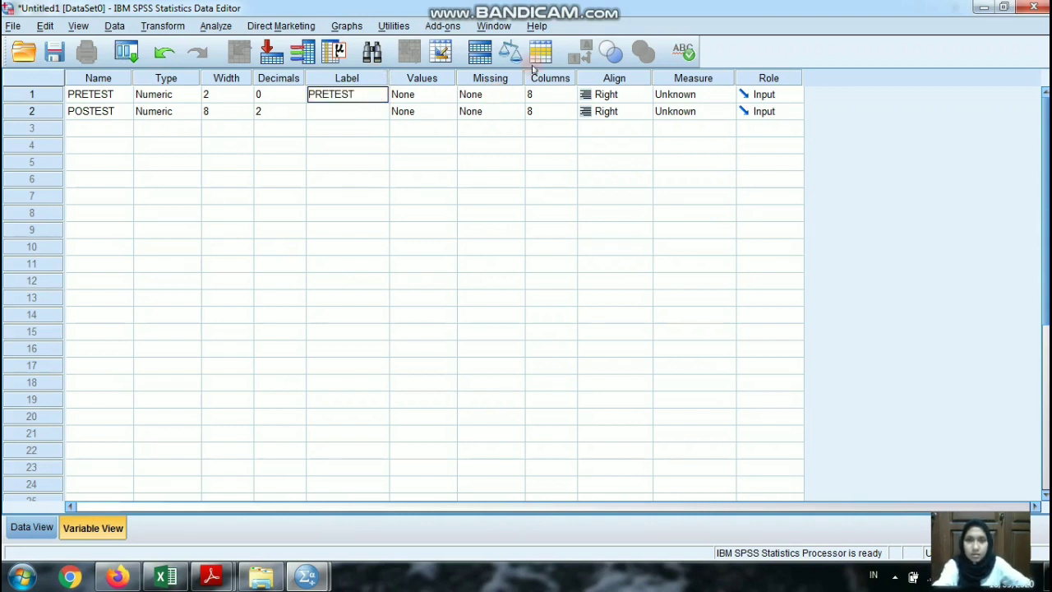
left_click(696, 95)
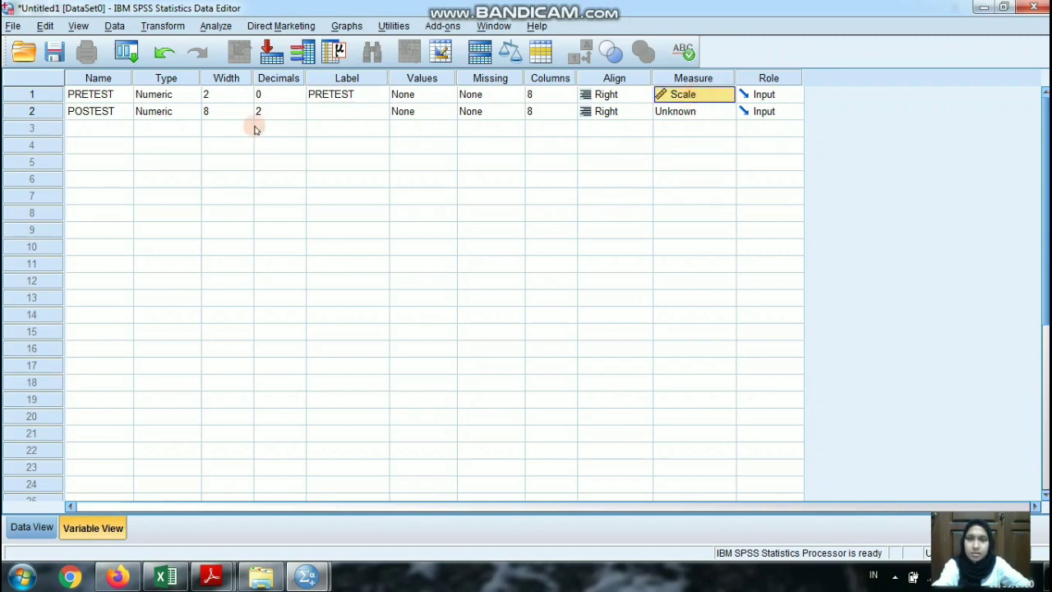
- Set the POSTEST variable to numeric with width 2 and 0 decimal places
left_click(213, 111)
left_click(185, 110)
left_click(191, 112)
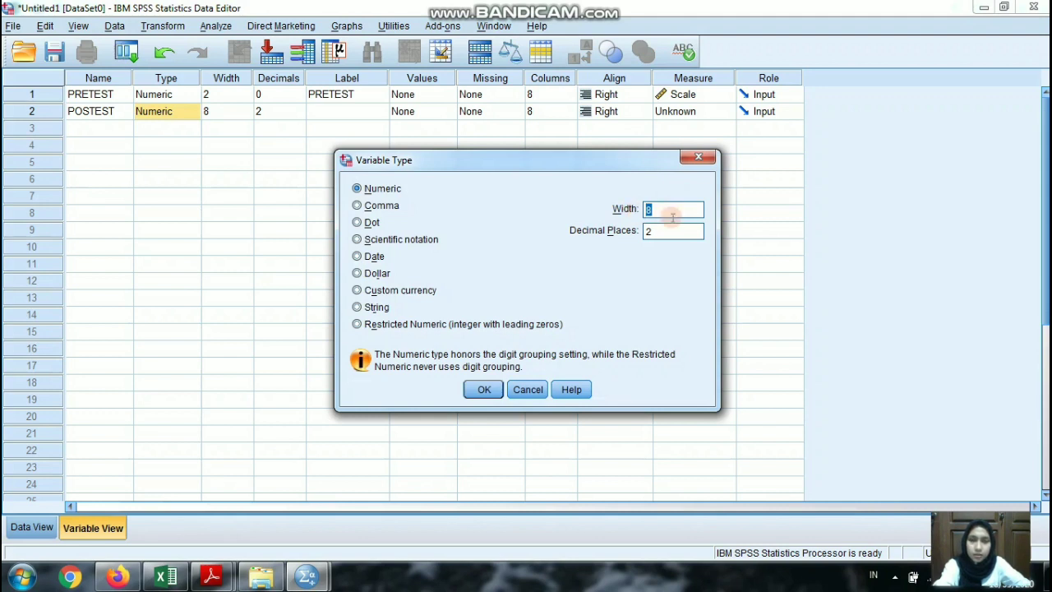
key("Tab")
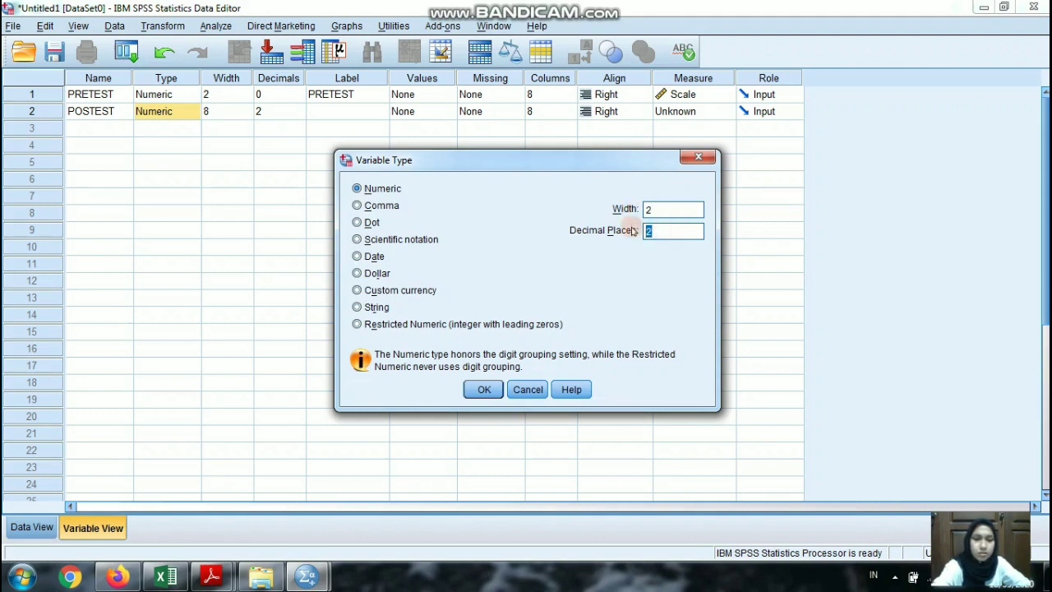
type("0")
left_click(484, 390)
- Label the second variable POSTEST and set its measurement level to Scale
left_click(364, 118)
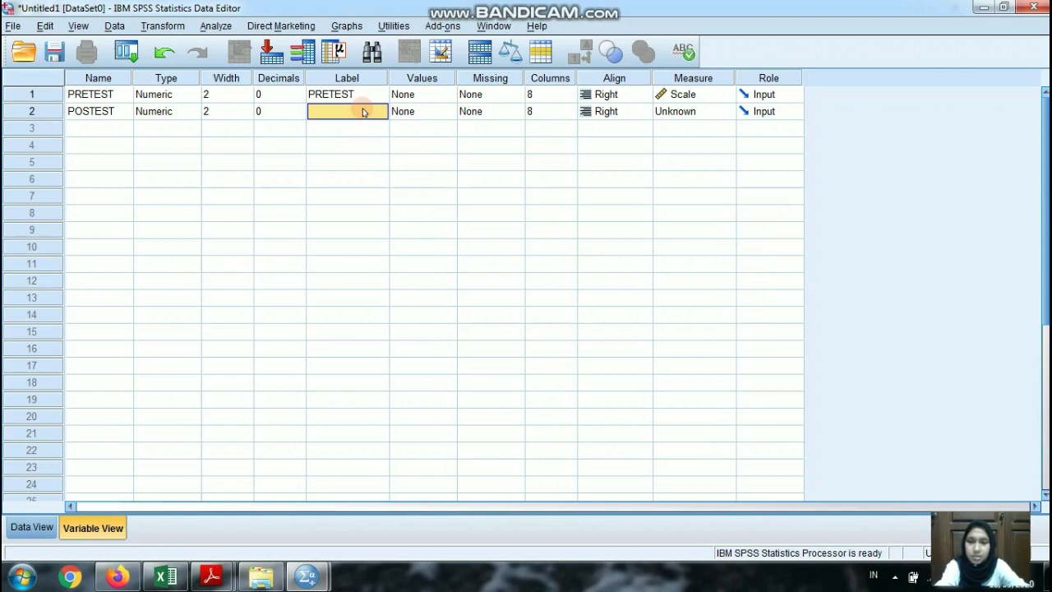
type("POSTEST")
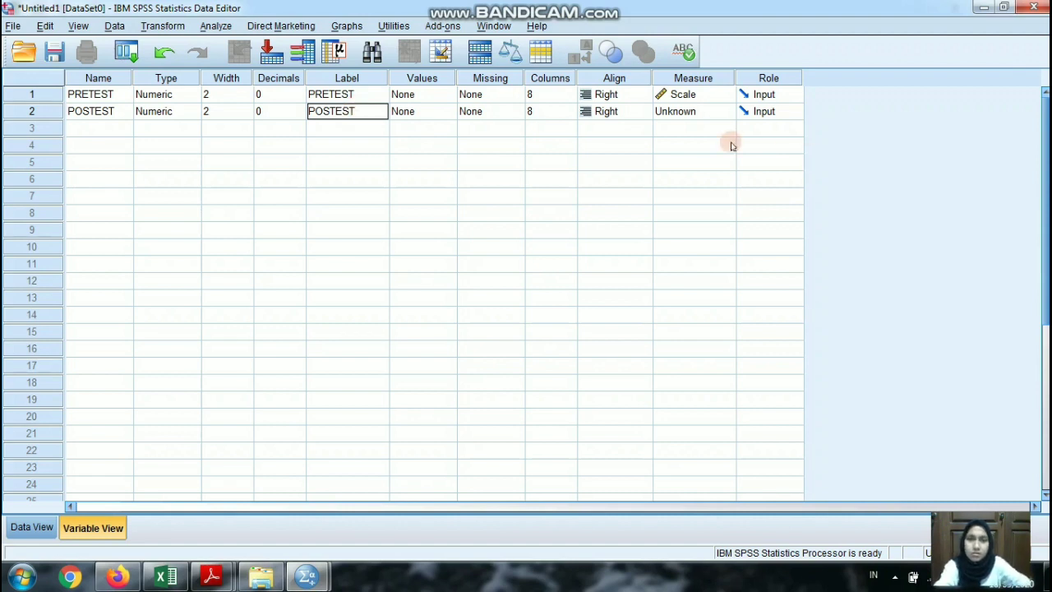
left_click(693, 113)
left_click(689, 127)
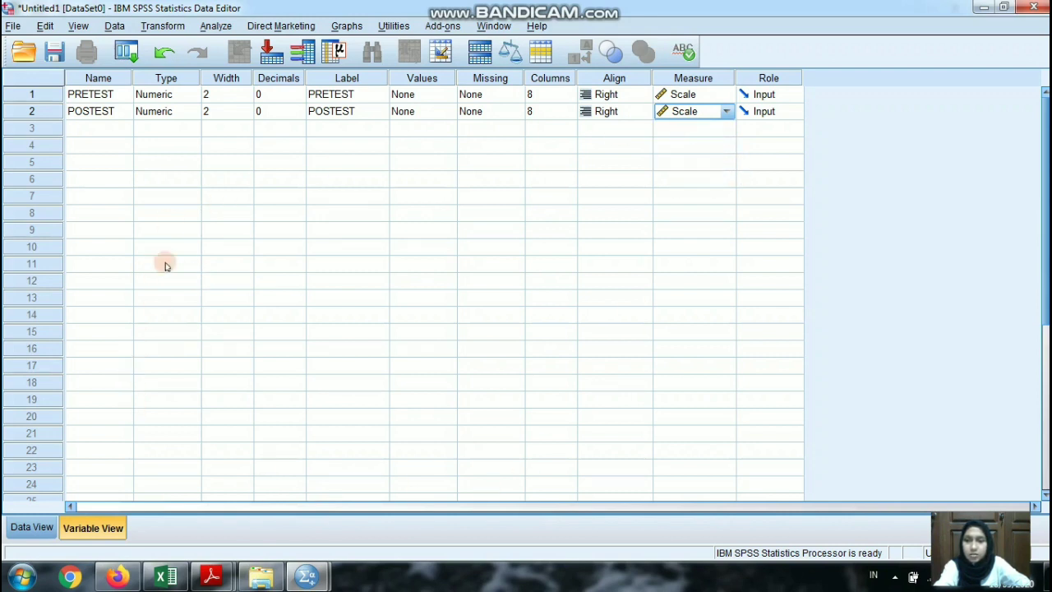
- Copy the Pretest scores in B5:B24 of the Excel sheet into the PRETEST column of the SPSS data editor, starting at case 1
left_click(30, 528)
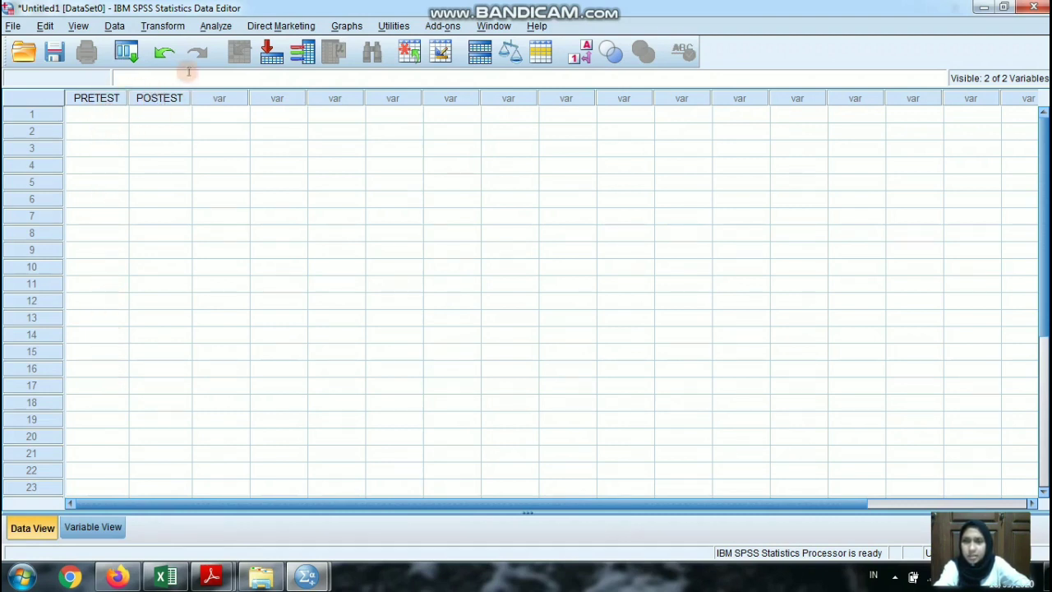
left_click(176, 566)
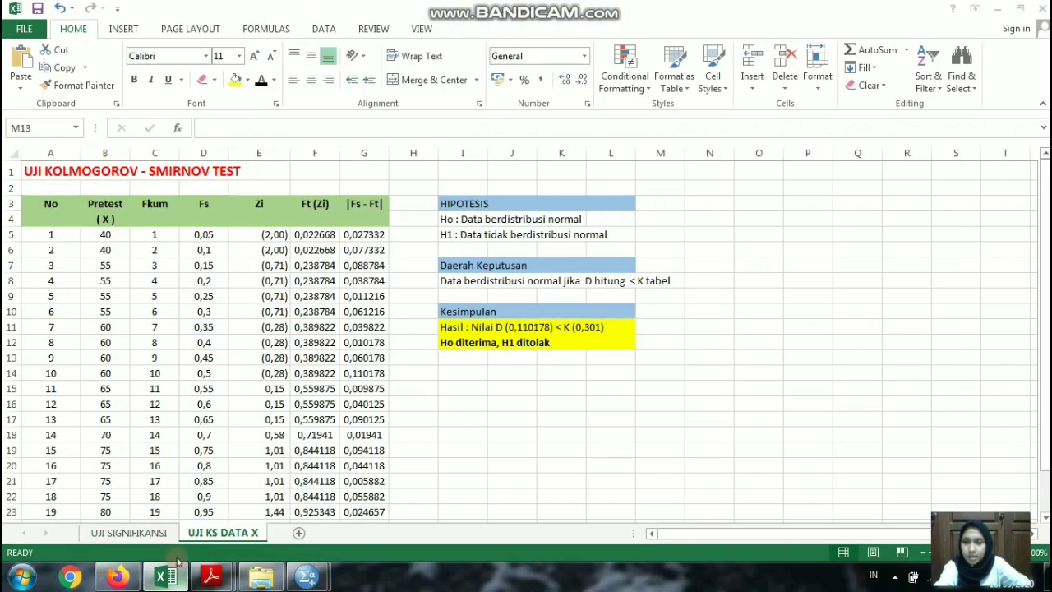
scroll(91, 231, "down", 1)
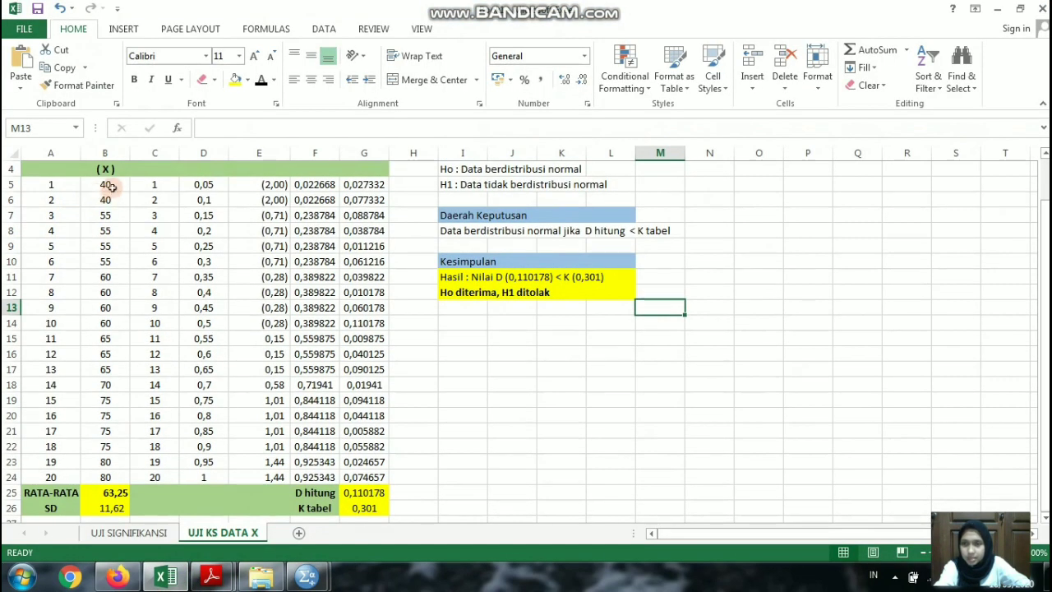
left_click_drag(110, 187, 116, 472)
key("ctrl+c")
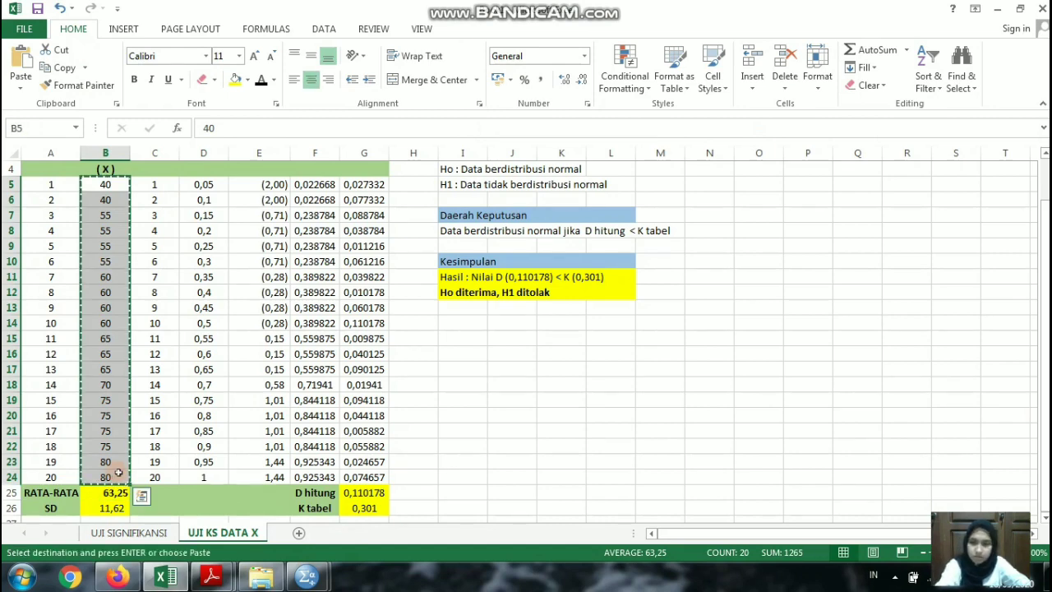
mouse_move(307, 578)
left_click(283, 505)
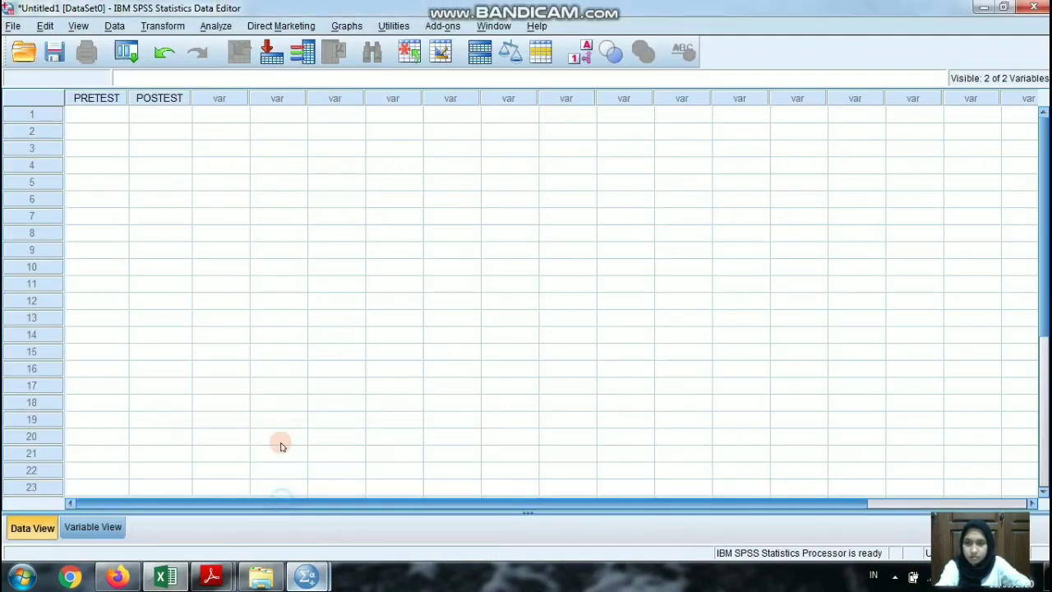
left_click(95, 118)
key("ctrl+v")
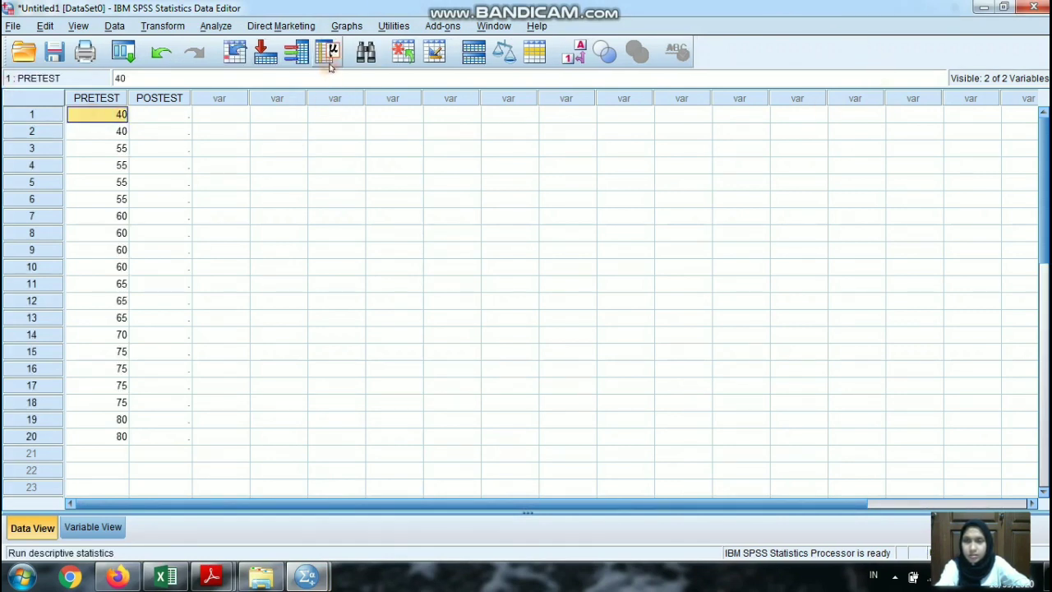
- Run the legacy one-sample Kolmogorov-Smirnov test on PRETEST with Normal as the test distribution
left_click(218, 27)
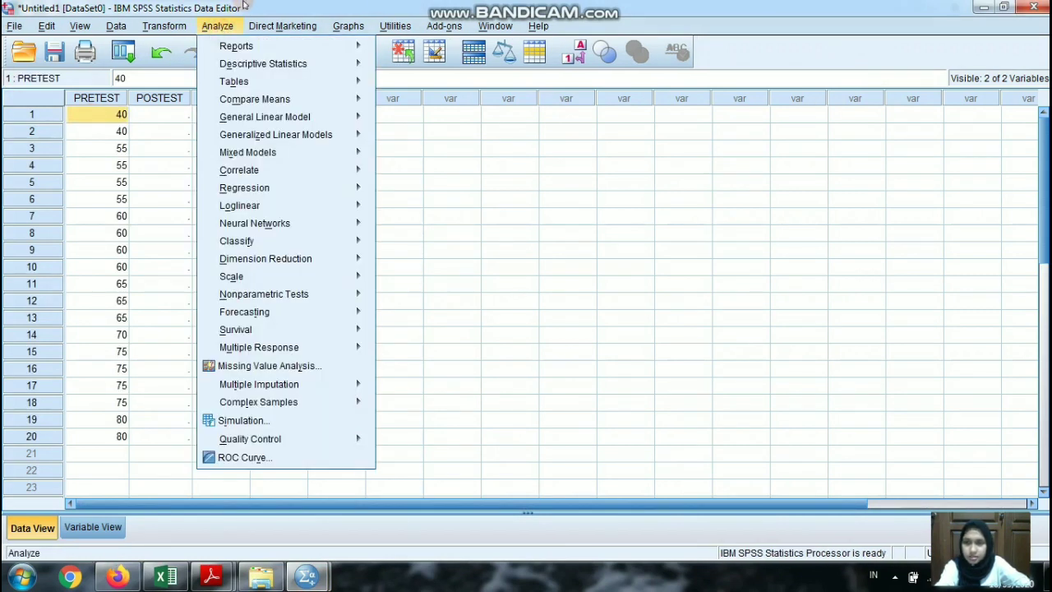
left_click(218, 31)
left_click(219, 31)
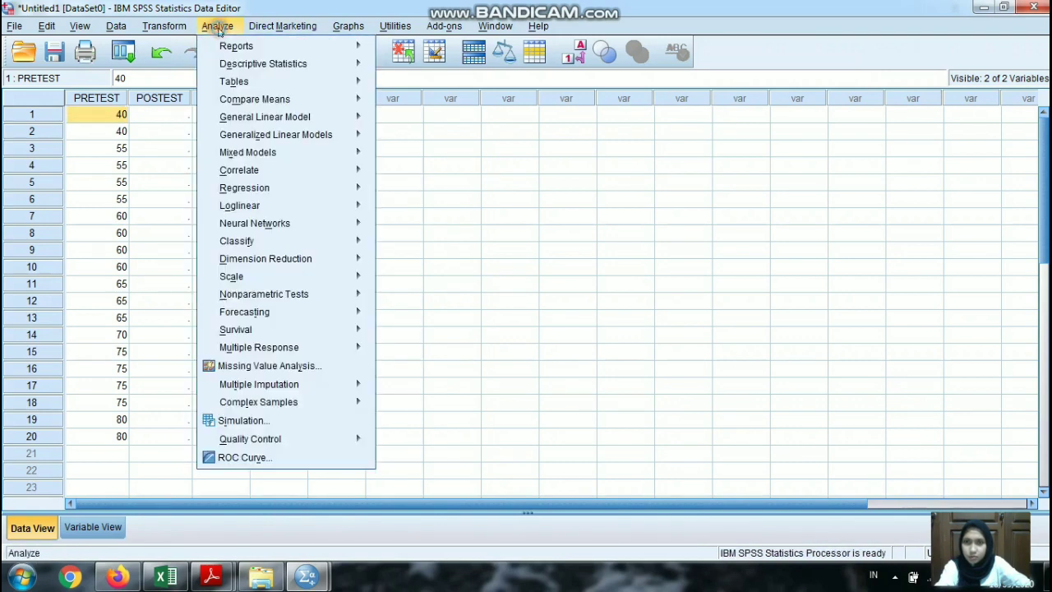
mouse_move(309, 298)
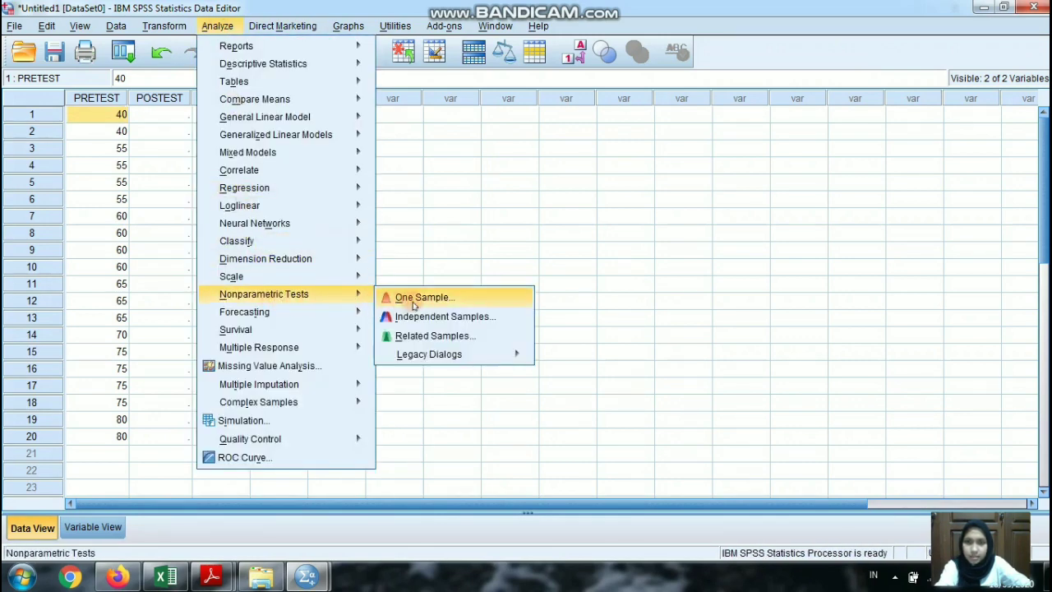
mouse_move(463, 355)
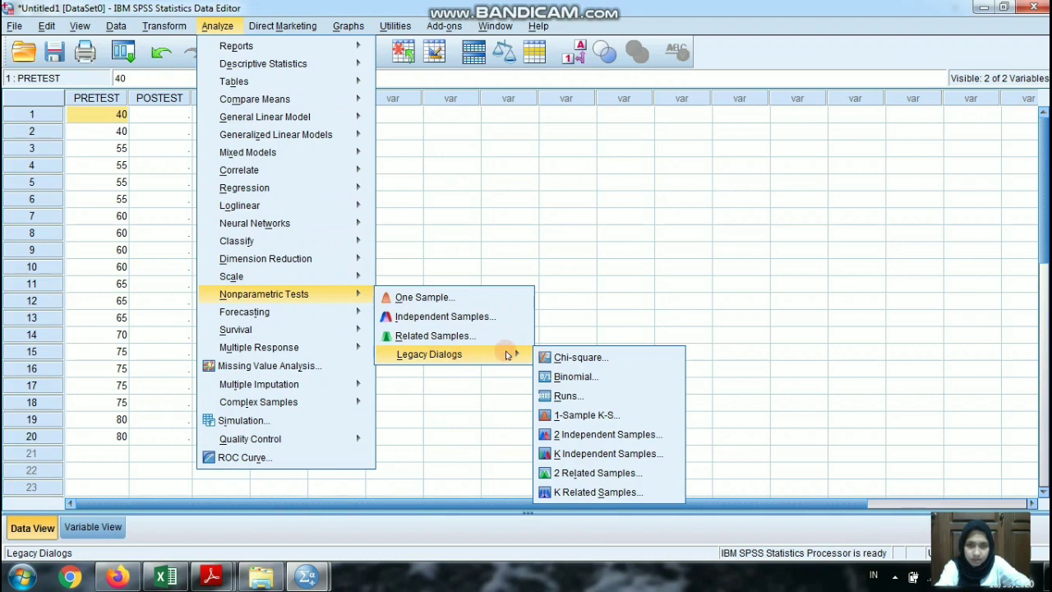
left_click(621, 415)
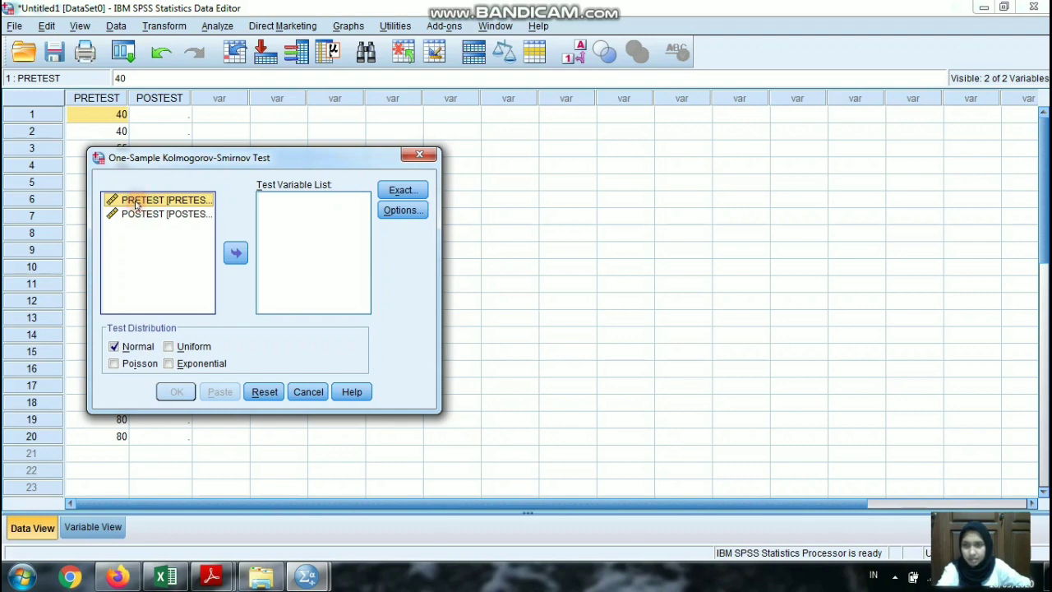
left_click(238, 255)
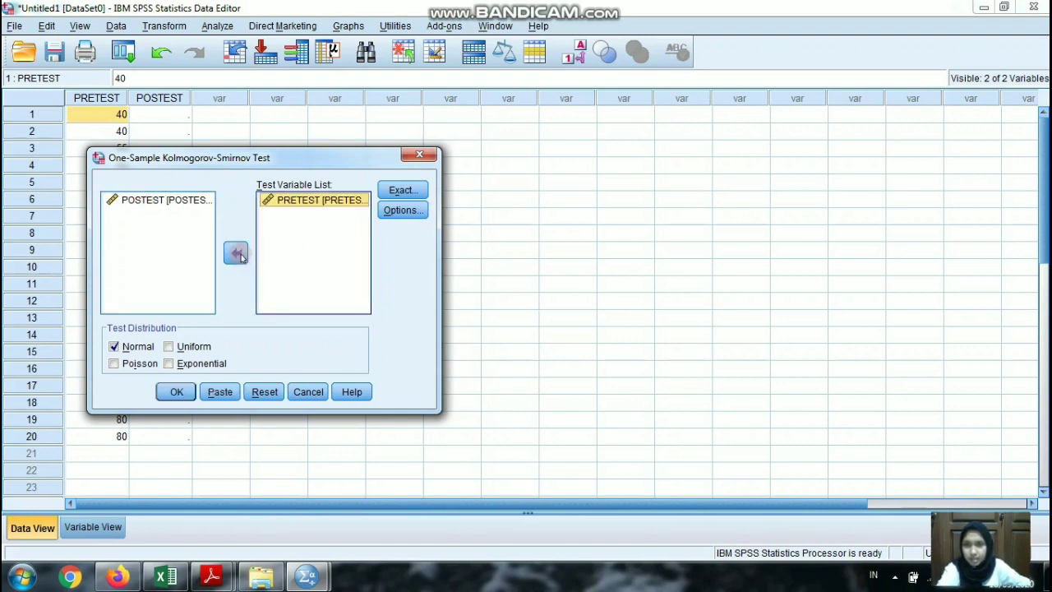
left_click(176, 392)
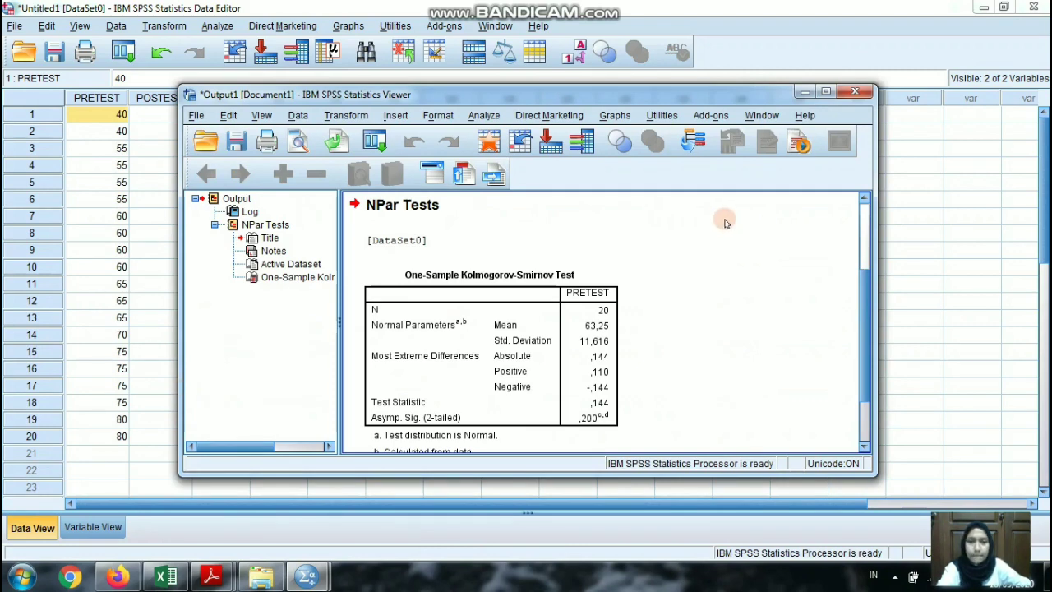
- Compare the most extreme differences in the SPSS test output with the D hitung value in G25 of the Excel sheet
scroll(864, 291, "down", 1)
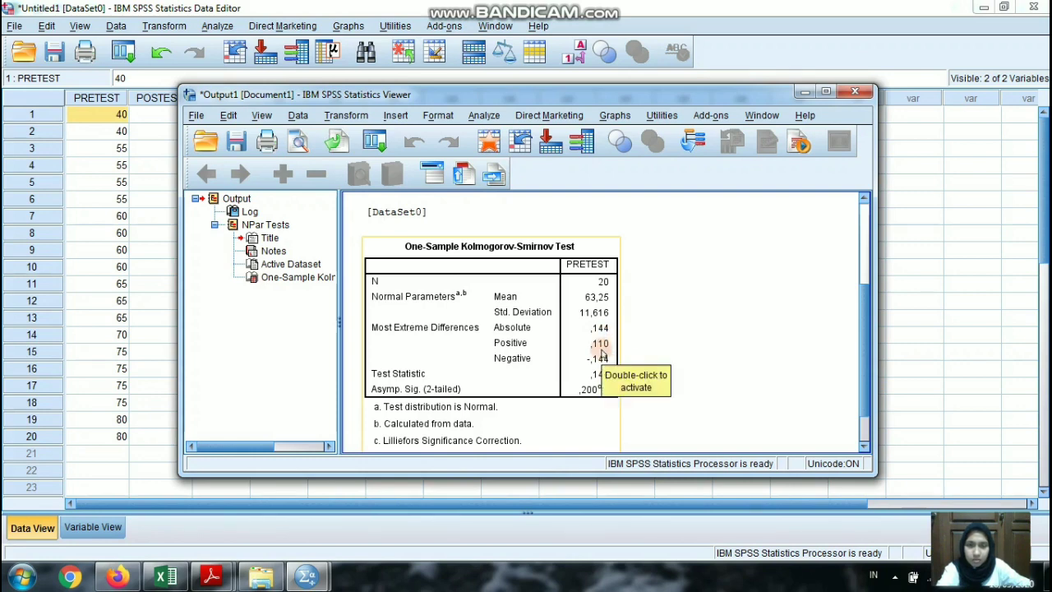
left_click(166, 578)
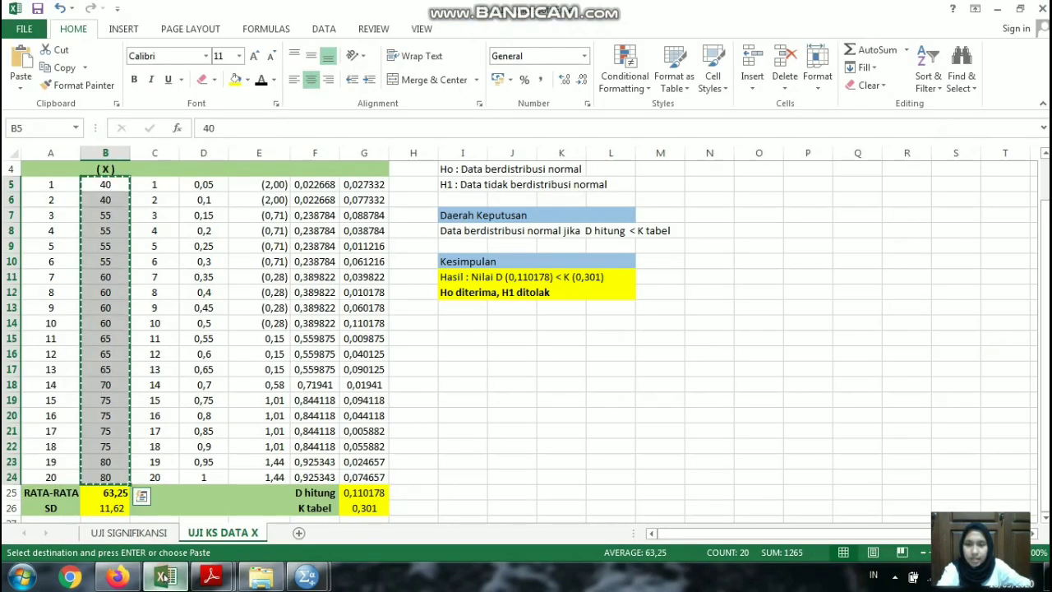
left_click(374, 492)
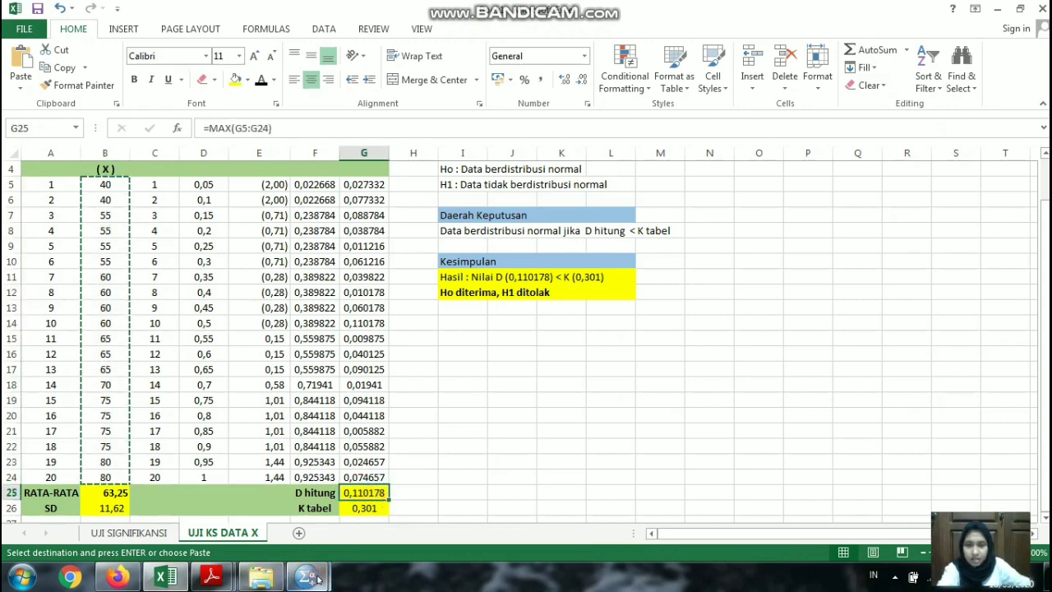
mouse_move(307, 578)
left_click(393, 498)
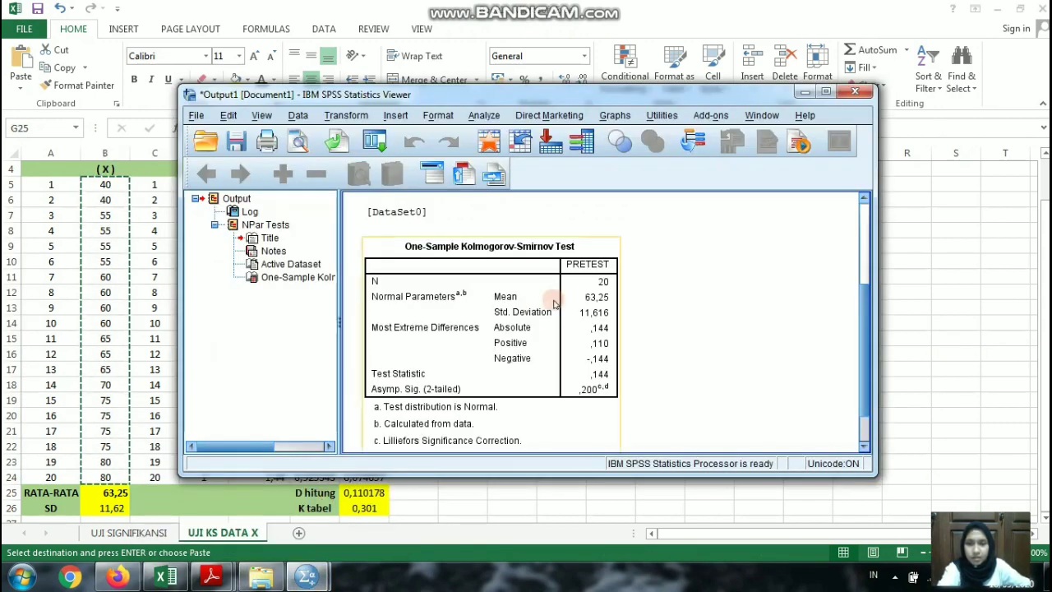
- Place the SPSS output beside the Excel table and check its Positive extreme difference against D hitung in G25
left_click_drag(530, 103, 761, 96)
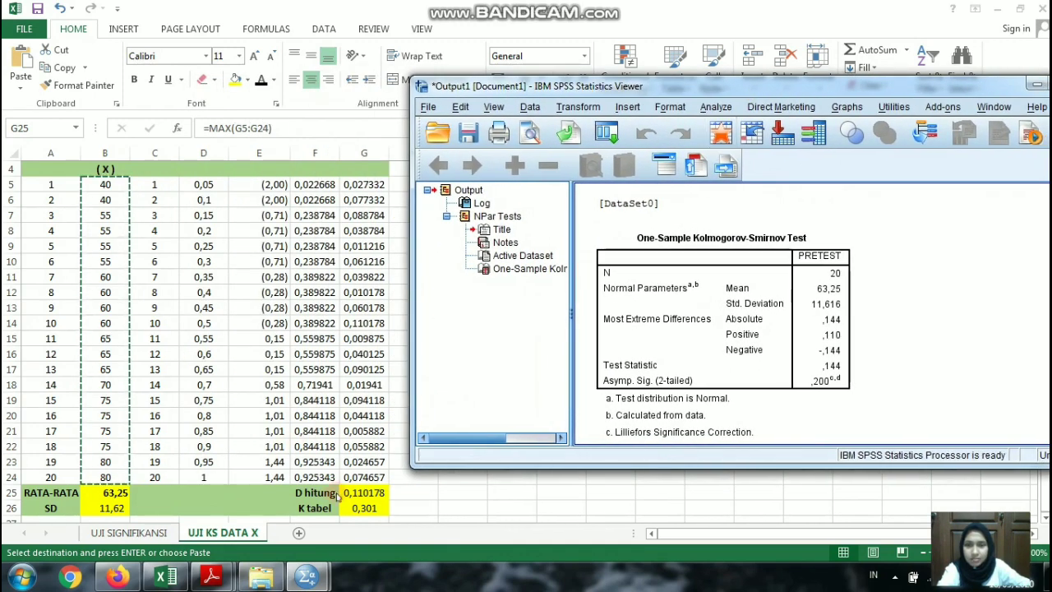
left_click(704, 299)
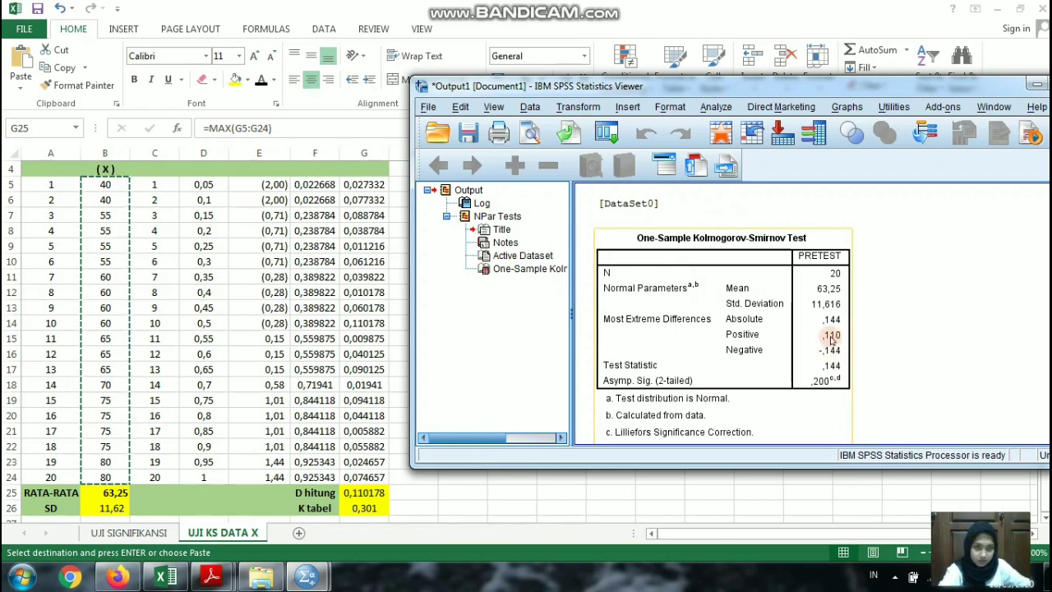
left_click(834, 202)
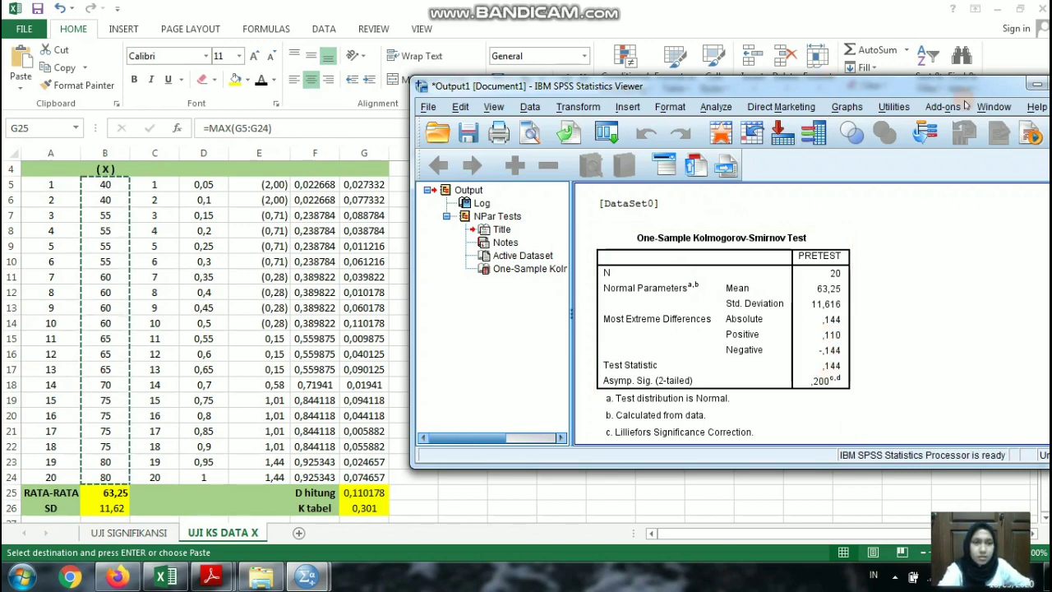
left_click_drag(874, 89, 874, 92)
left_click(1032, 87)
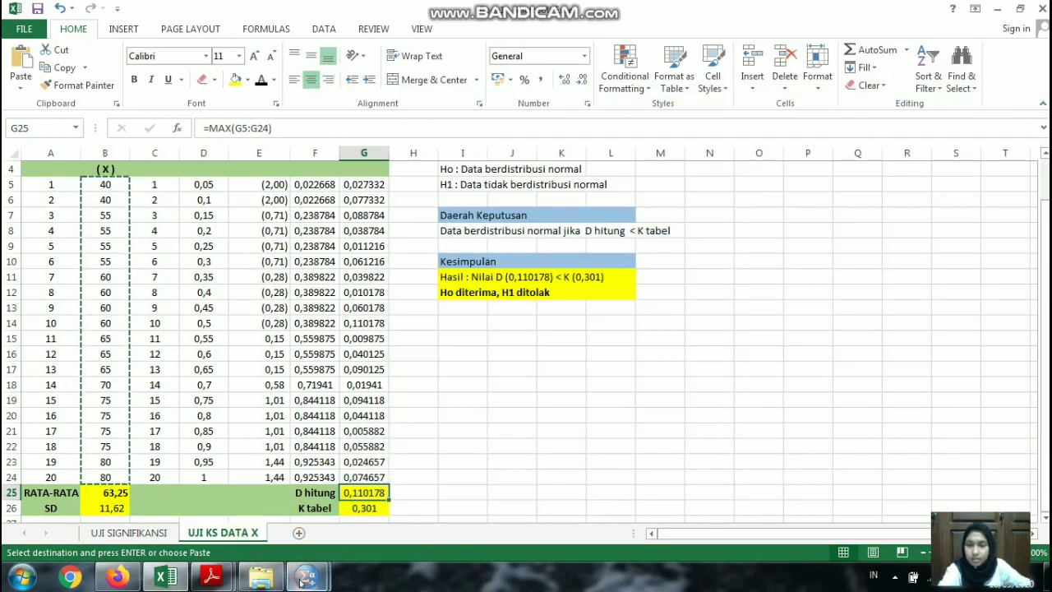
mouse_move(306, 577)
left_click(367, 477)
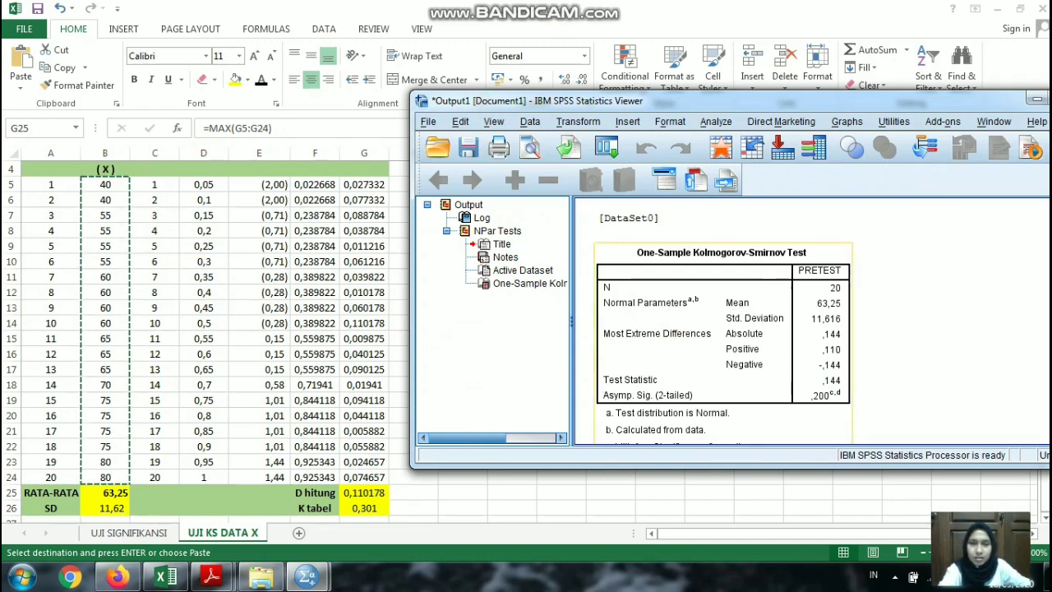
left_click(1028, 99)
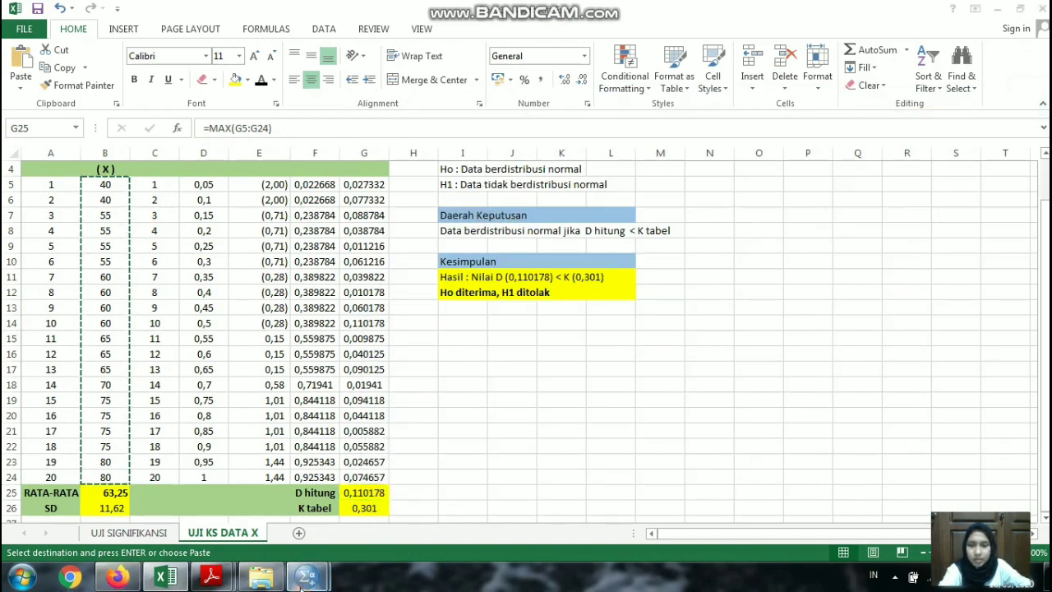
- Copy the Posttest scores in C7:C26 of the UJI SIGNIFIKANSI sheet in Excel
mouse_move(307, 575)
left_click(276, 504)
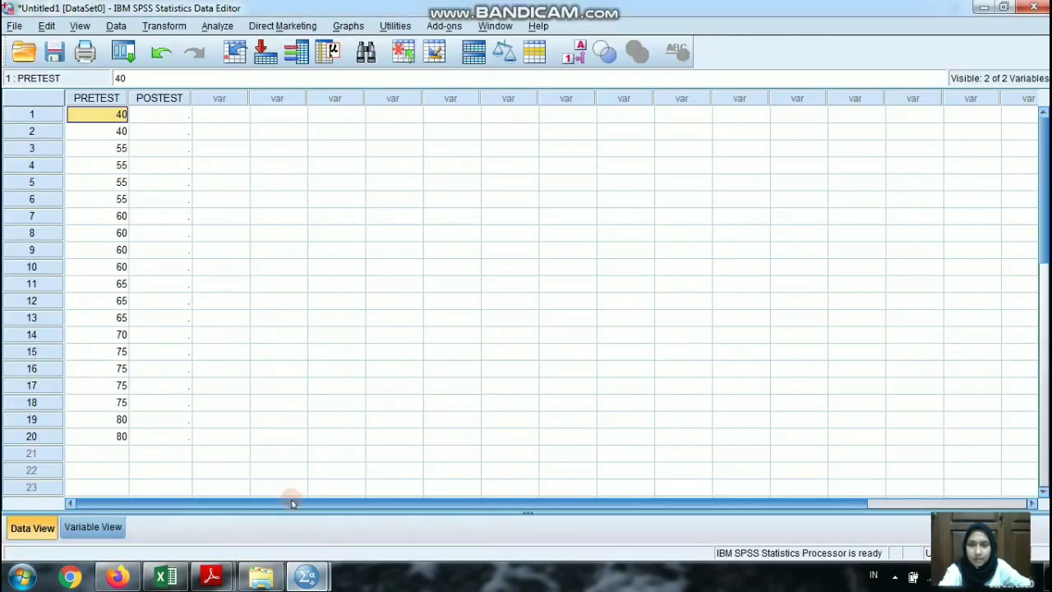
left_click(176, 116)
left_click(165, 578)
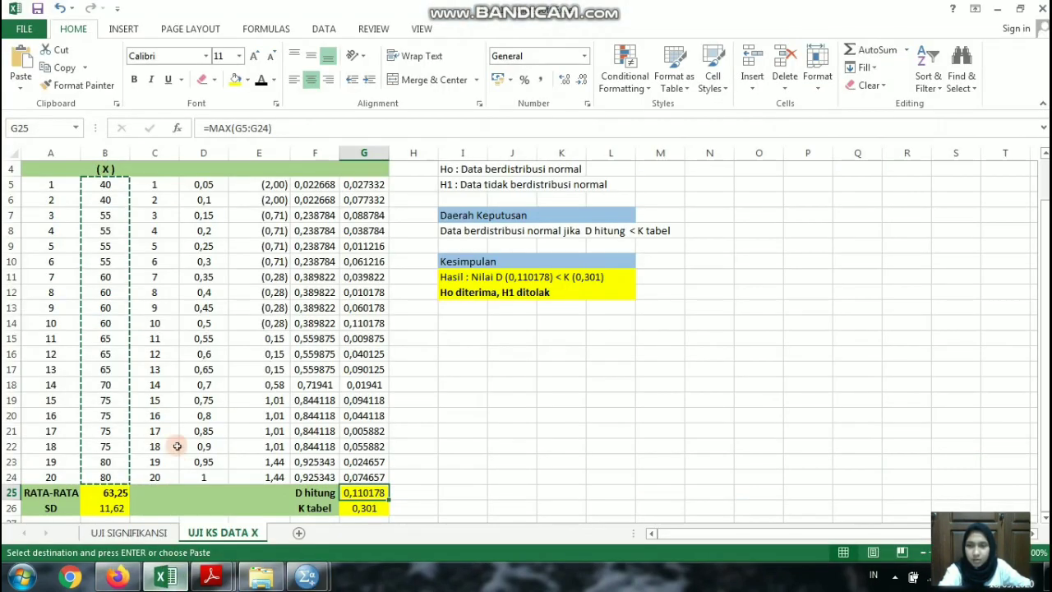
left_click(128, 533)
left_click(144, 219)
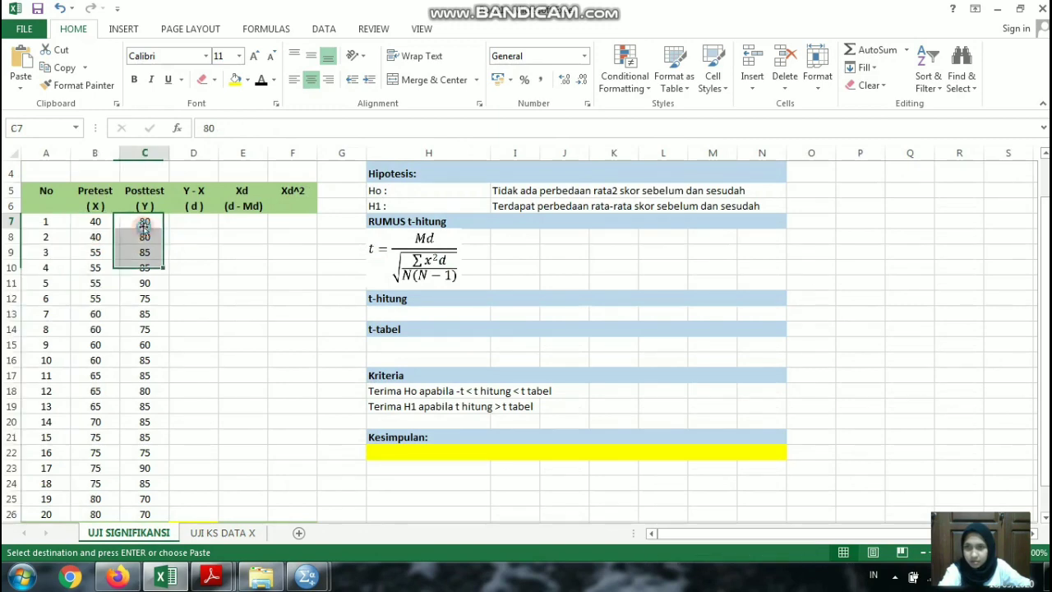
scroll(164, 467, "down", 2)
left_click(160, 461, "shift")
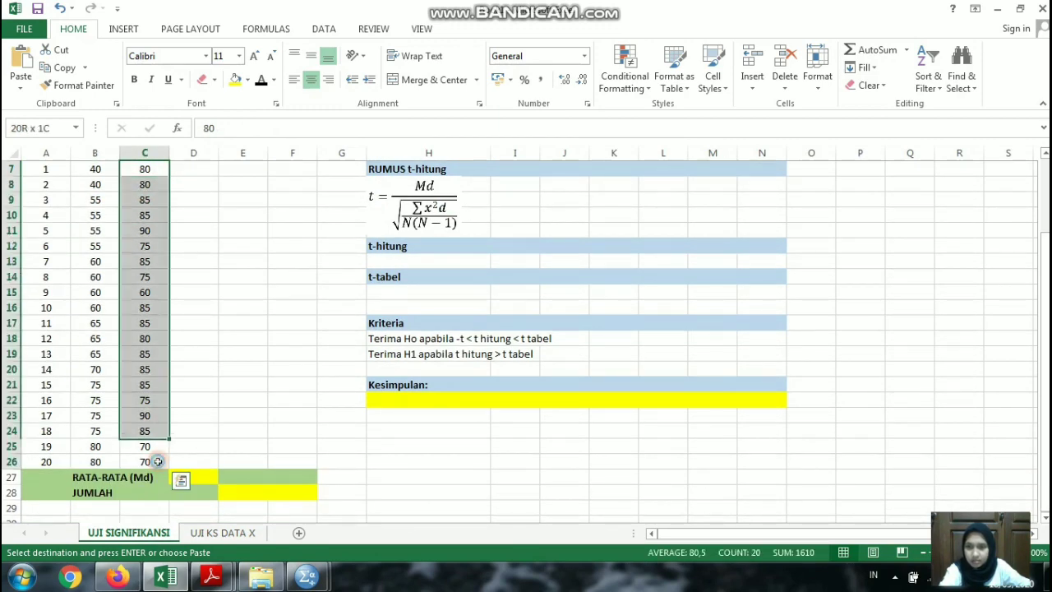
key("ctrl+c")
- Paste the copied Posttest scores into the POSTEST column of the SPSS data editor, starting at case 1
scroll(199, 386, "up", 2)
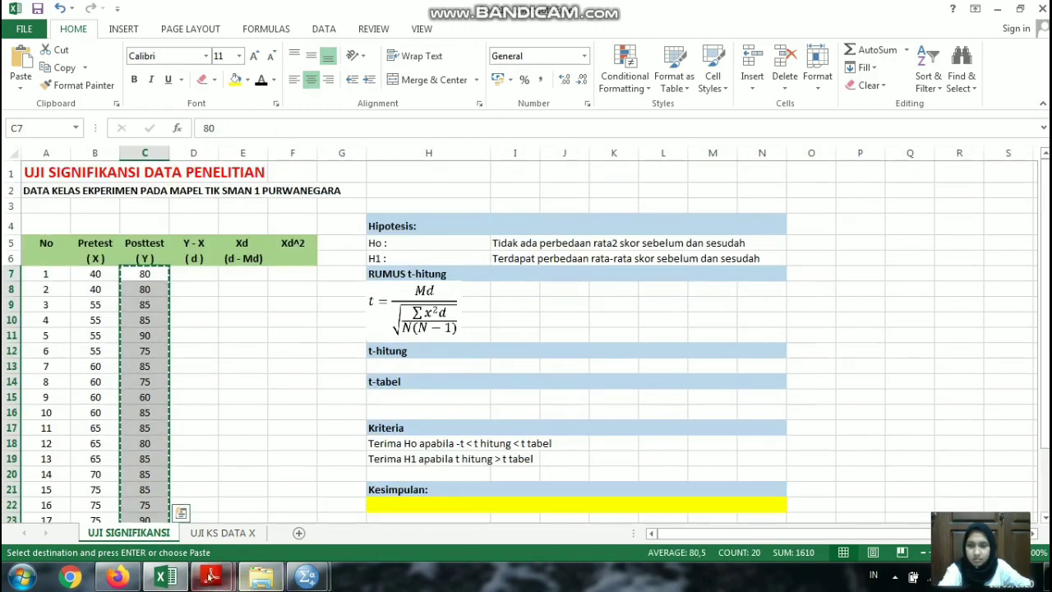
left_click(230, 497)
left_click(169, 117)
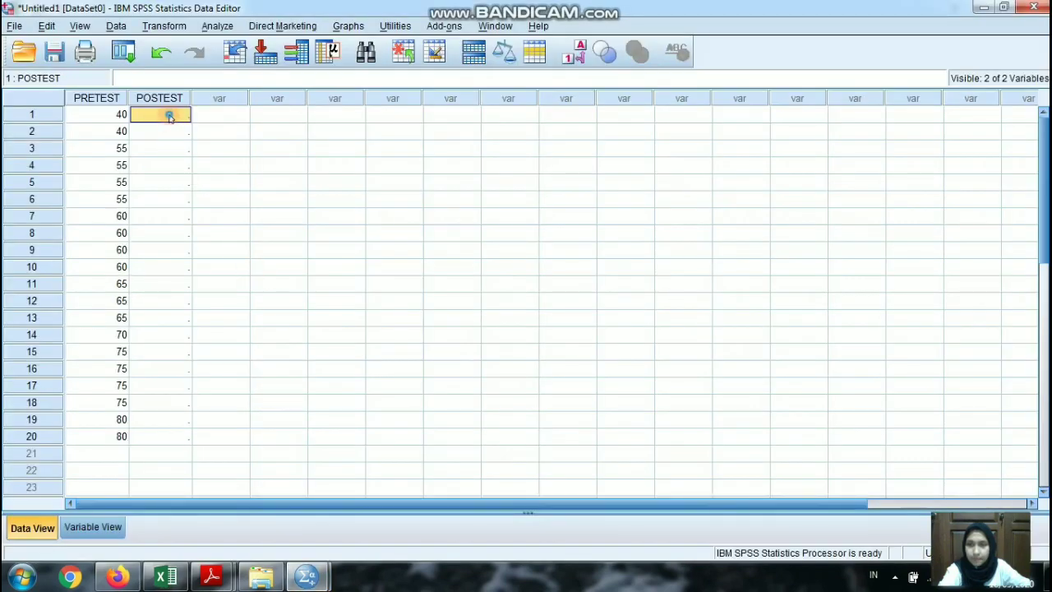
key("ctrl+v")
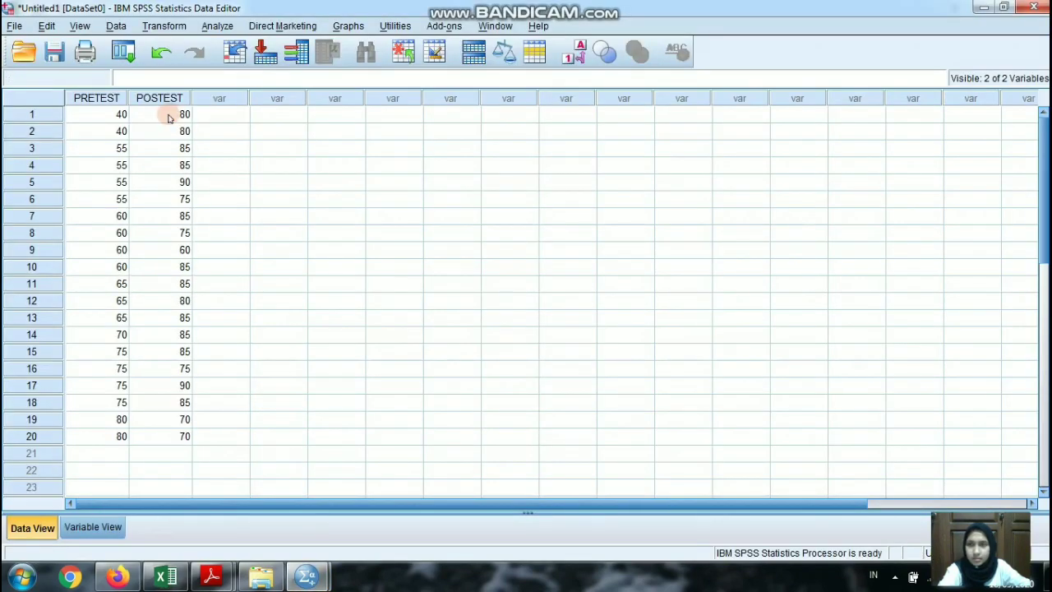
- Run the legacy one-sample Kolmogorov-Smirnov test with POSTEST replacing PRETEST as the test variable and Normal as the distribution
left_click(217, 26)
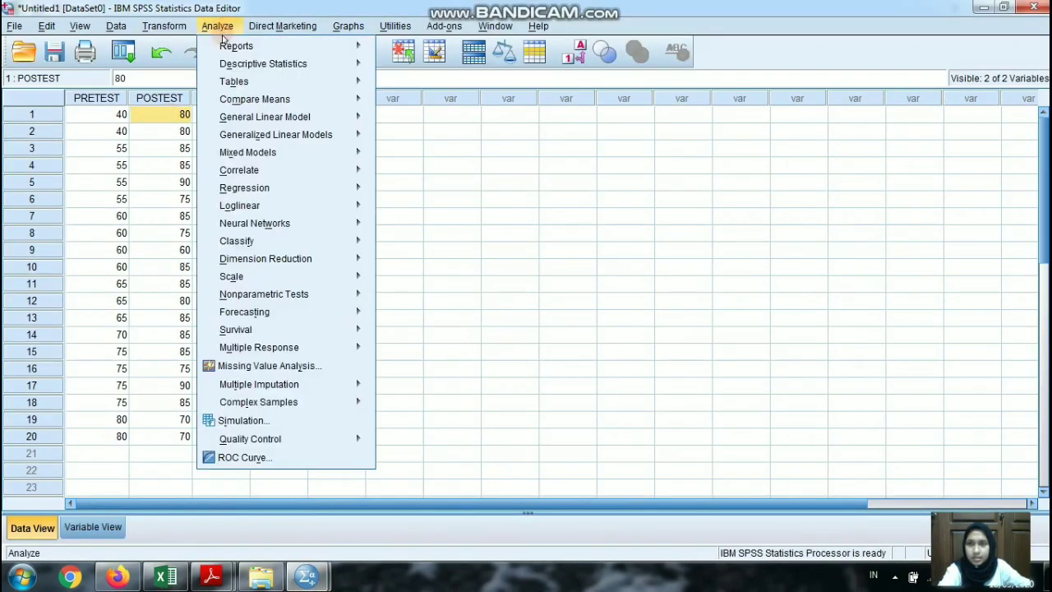
mouse_move(263, 296)
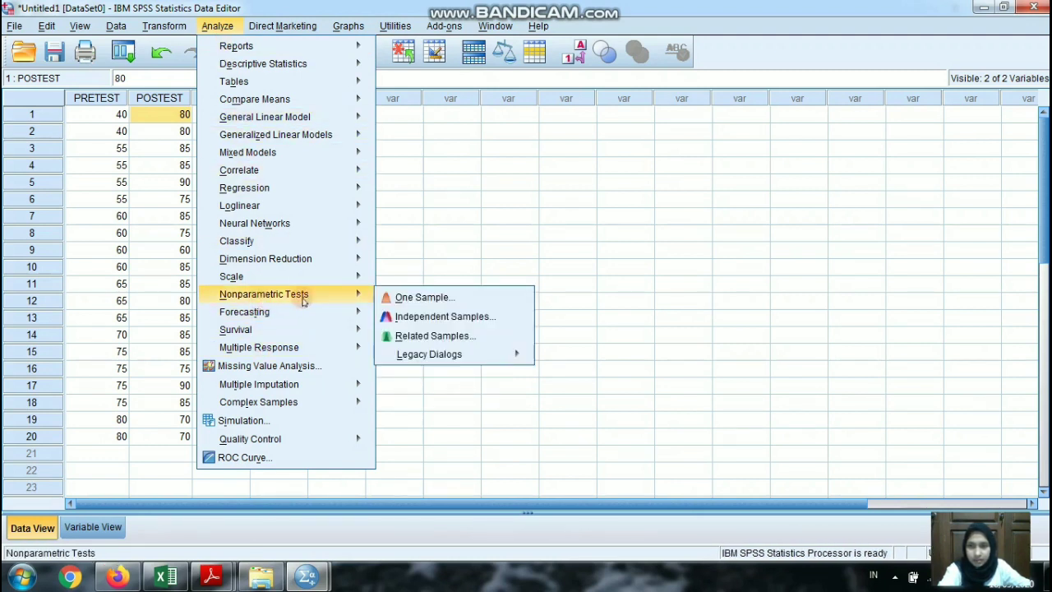
mouse_move(430, 354)
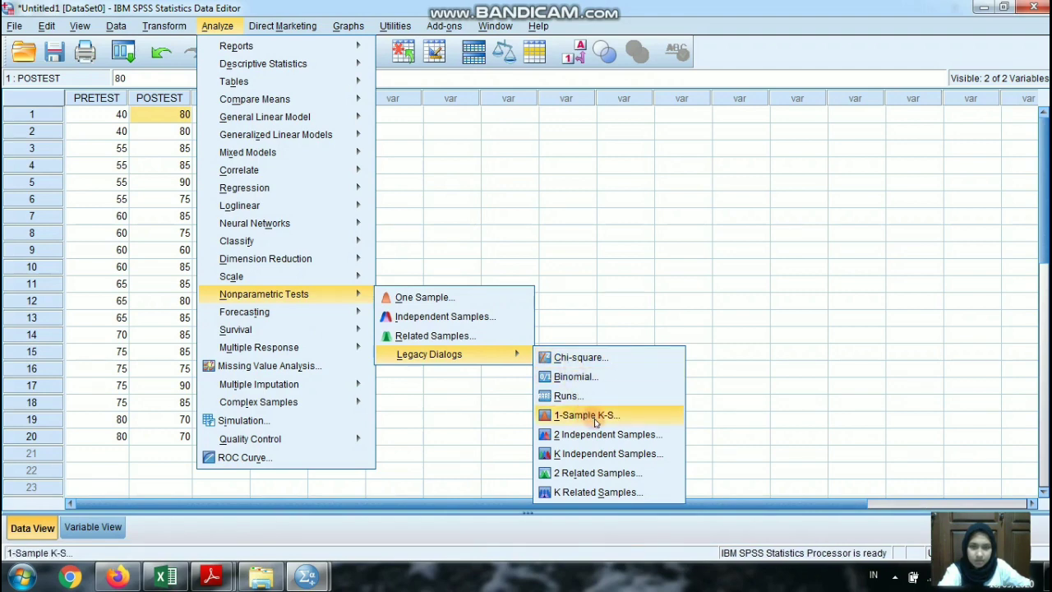
left_click(592, 417)
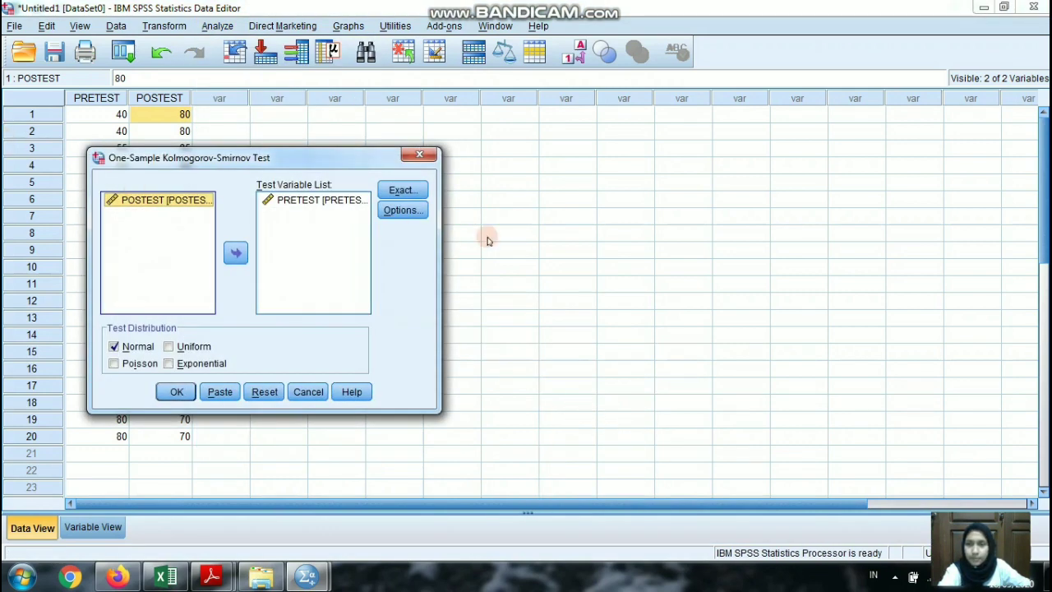
left_click(308, 202)
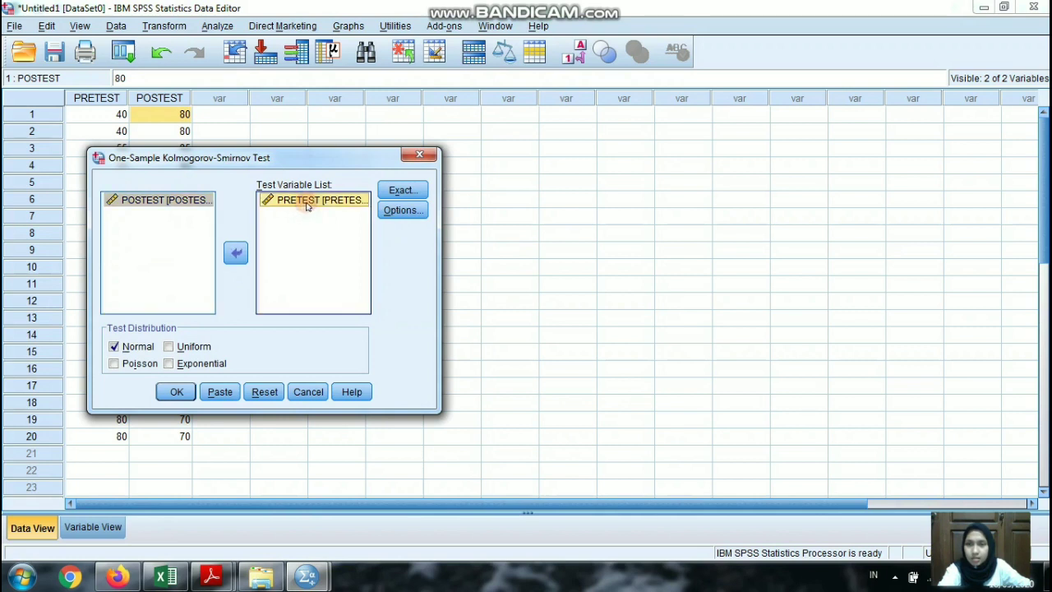
left_click(243, 257)
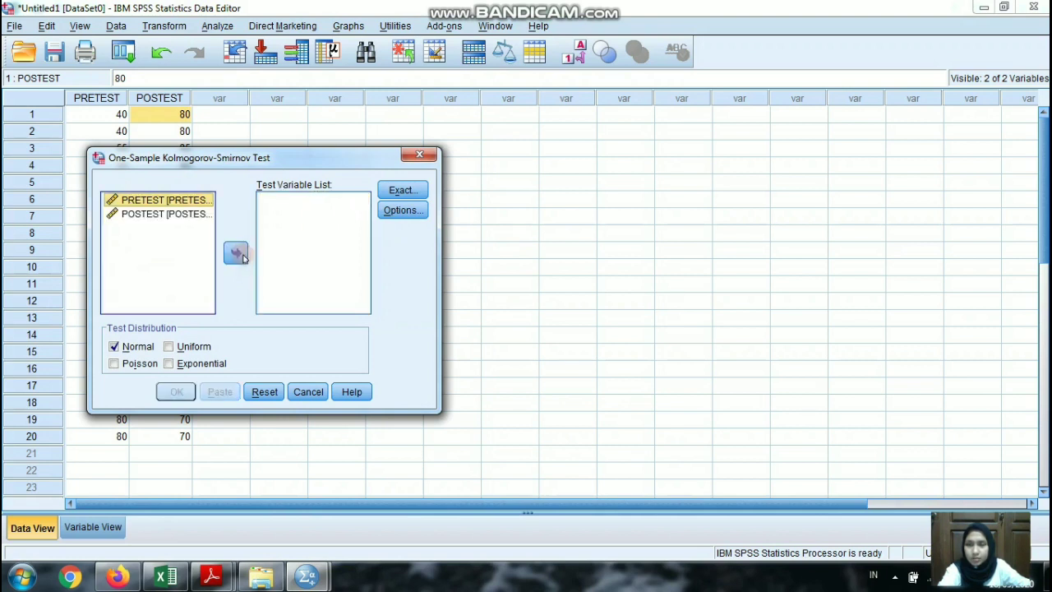
left_click(147, 213)
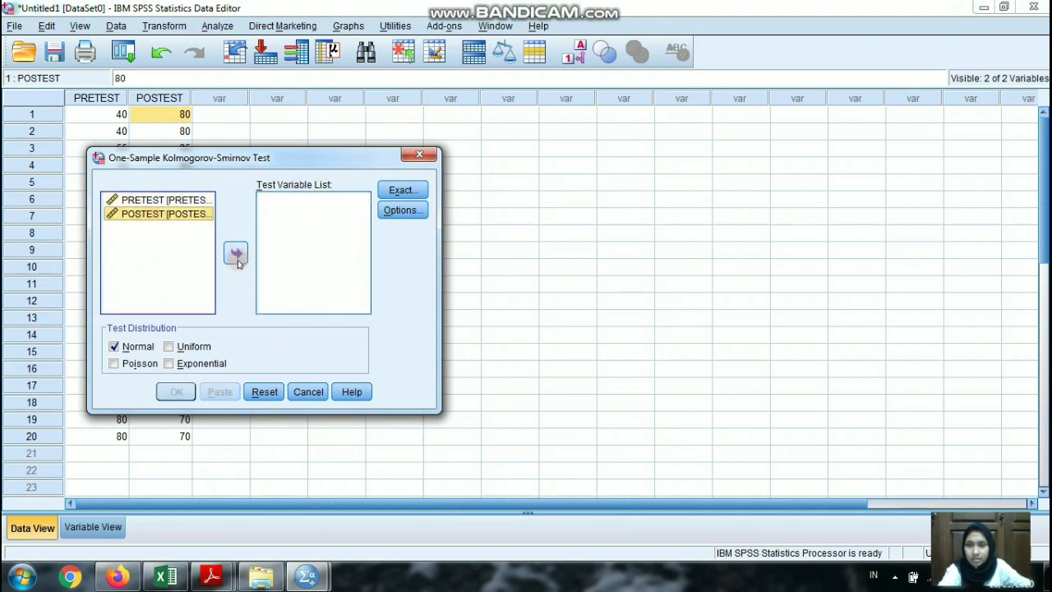
left_click(237, 258)
left_click(171, 392)
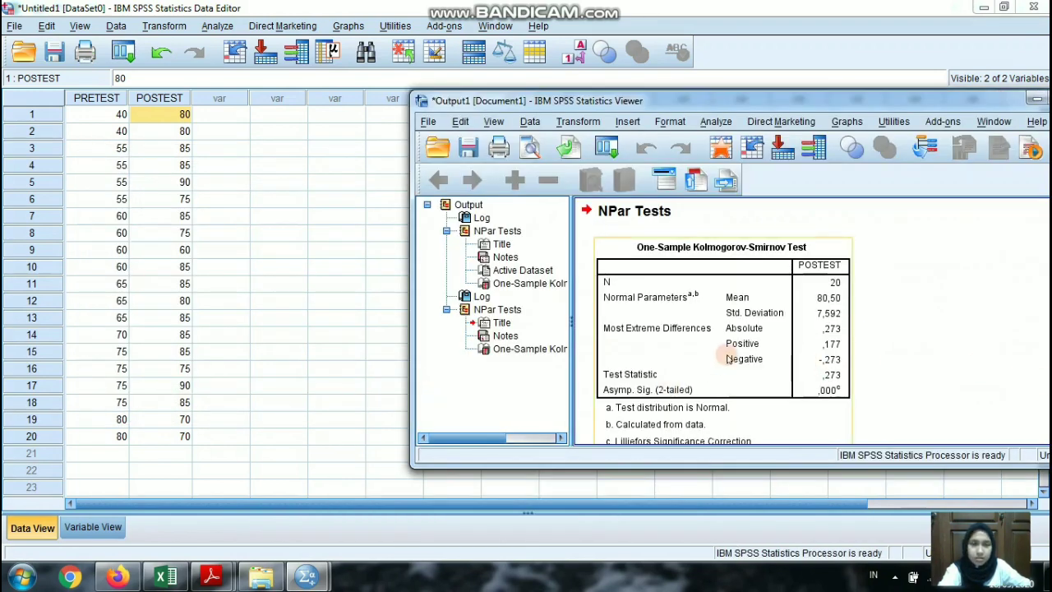
- Review the extreme differences, test statistic and significance in the POSTEST Kolmogorov-Smirnov table
scroll(727, 358, "down", 1)
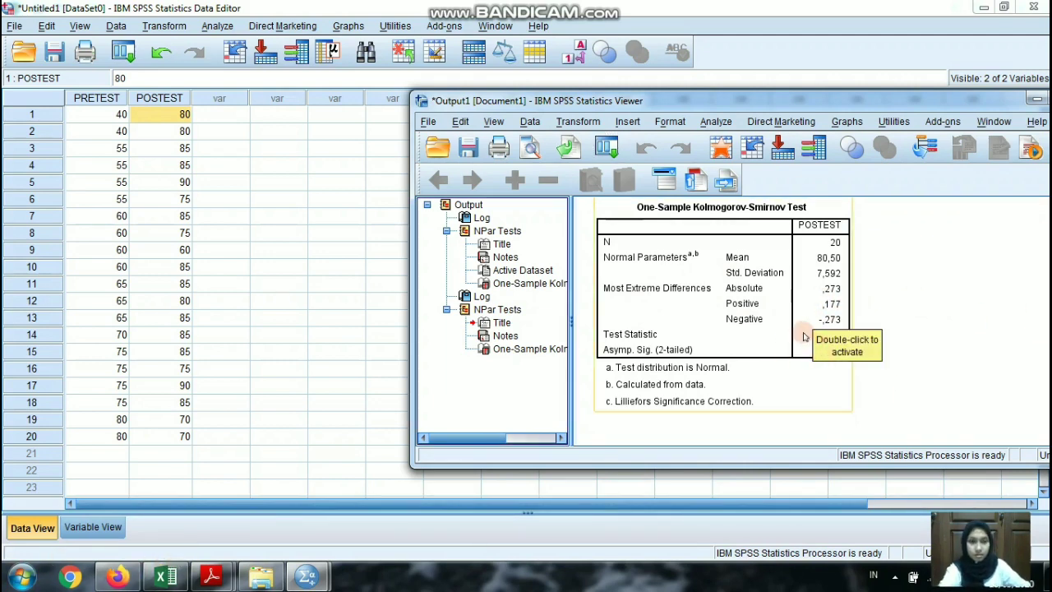
left_click_drag(832, 111, 746, 111)
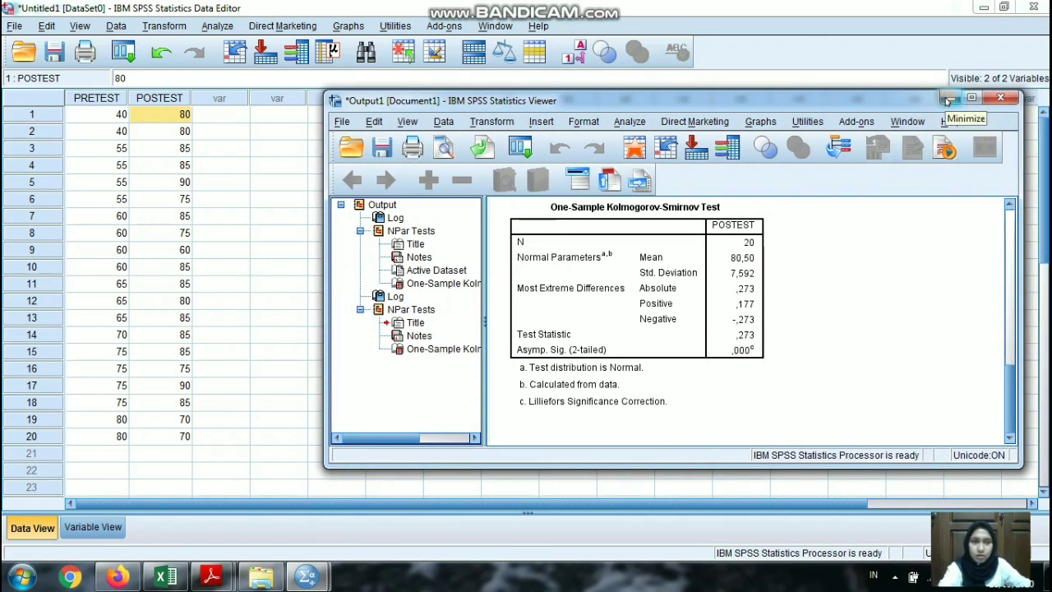
left_click(948, 100)
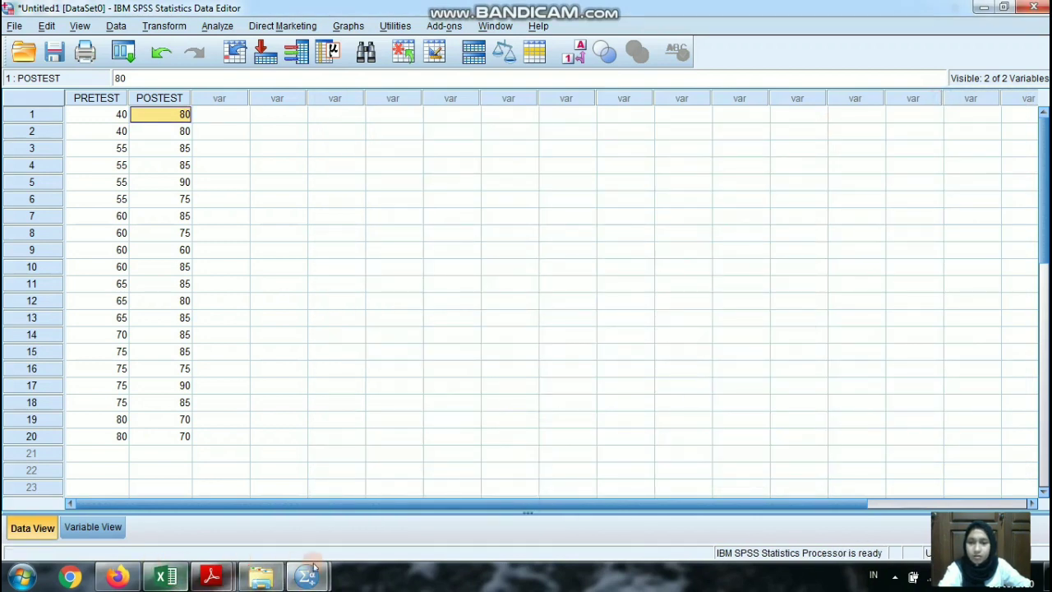
- Switch to the UJI SIGNIFIKANSI sheet in Excel and enter =C7-B7 in D7 for the first Y - X difference
key("alt+Tab")
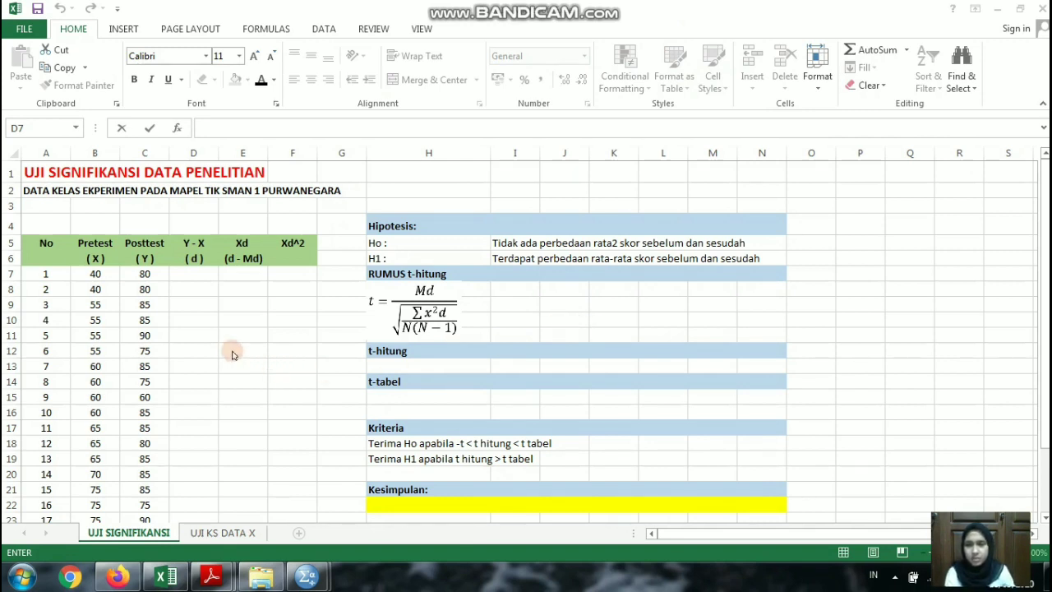
scroll(219, 379, "down", 2)
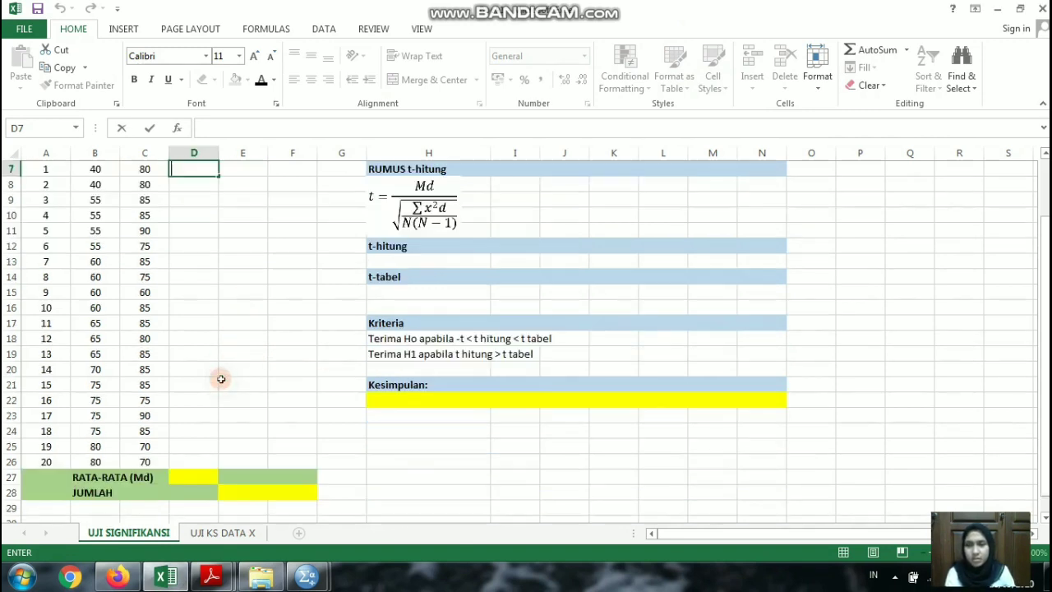
scroll(219, 379, "up", 1)
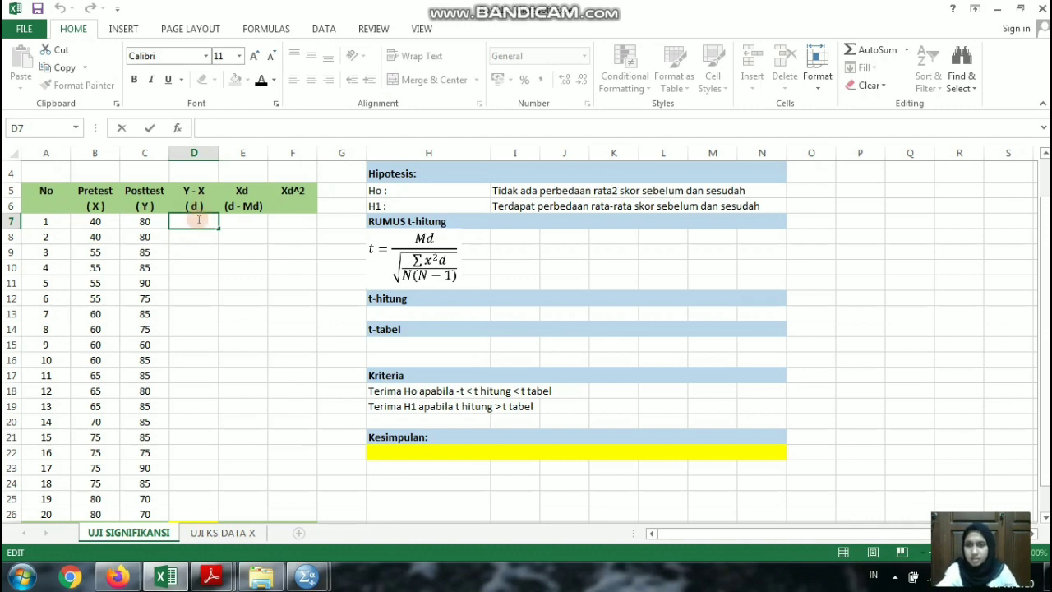
type("=")
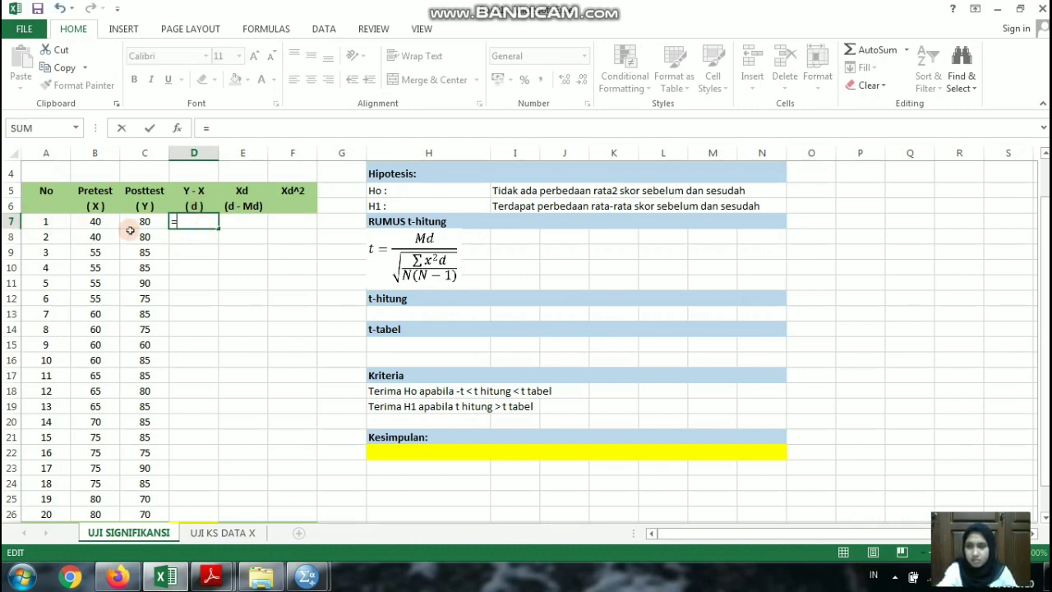
left_click(156, 222)
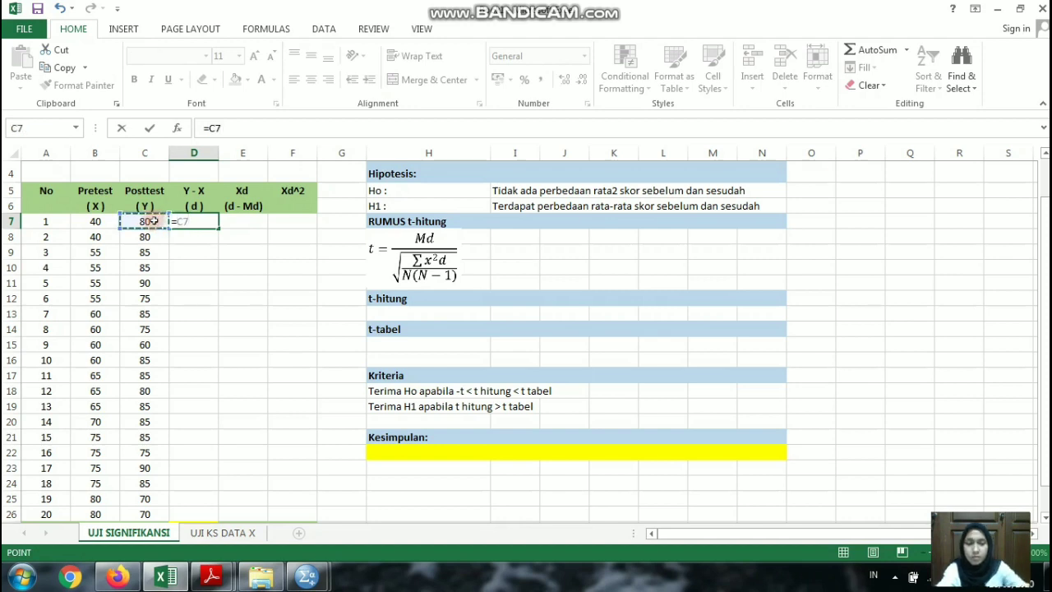
type("-")
left_click(92, 222)
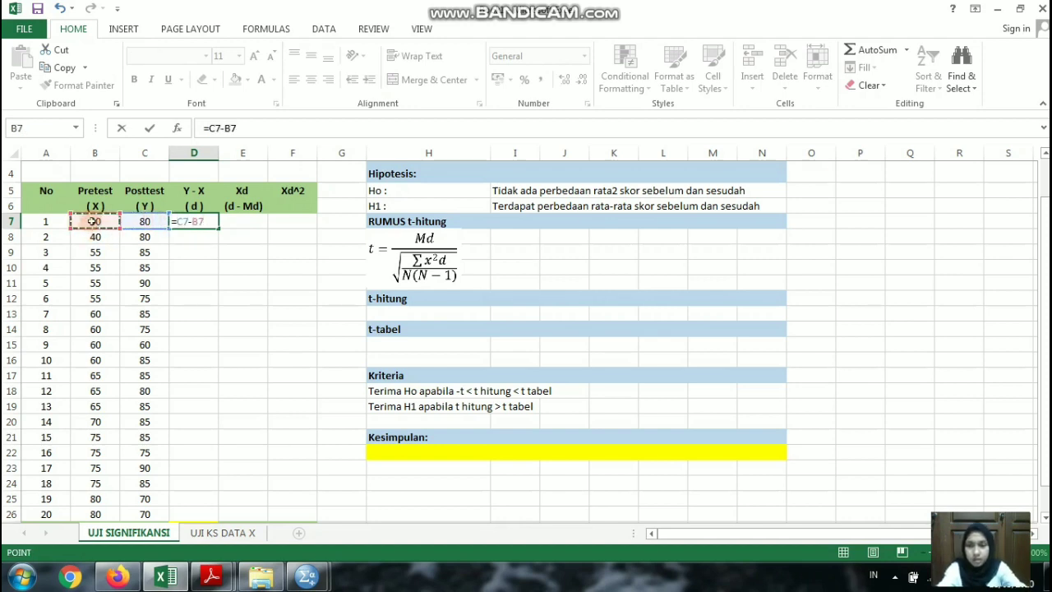
key("Return")
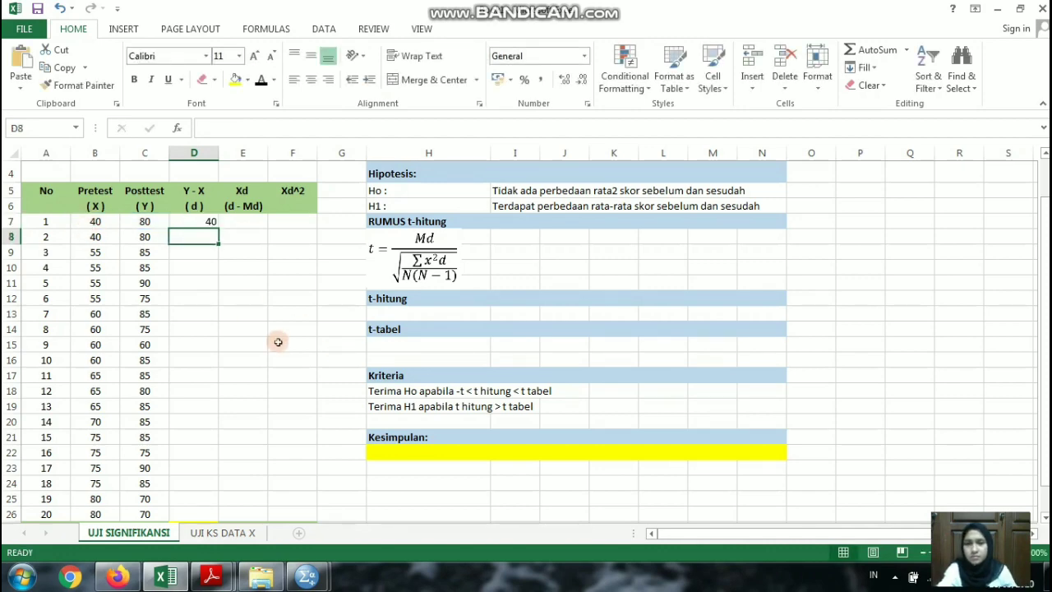
- Fill the difference formula from D7 down to D26
scroll(275, 337, "down", 1)
scroll(271, 334, "up", 1)
left_click(210, 225)
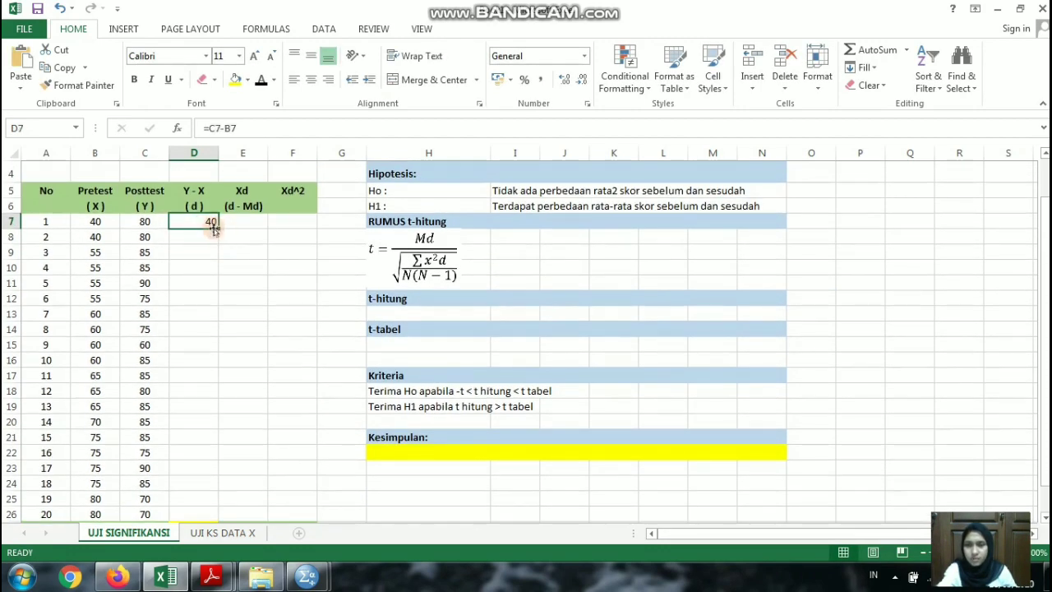
left_click_drag(219, 229, 219, 516)
scroll(274, 427, "down", 1)
- Calculate the mean difference (Md) in D27 with =AVERAGE(D7:D26)
left_click(196, 477)
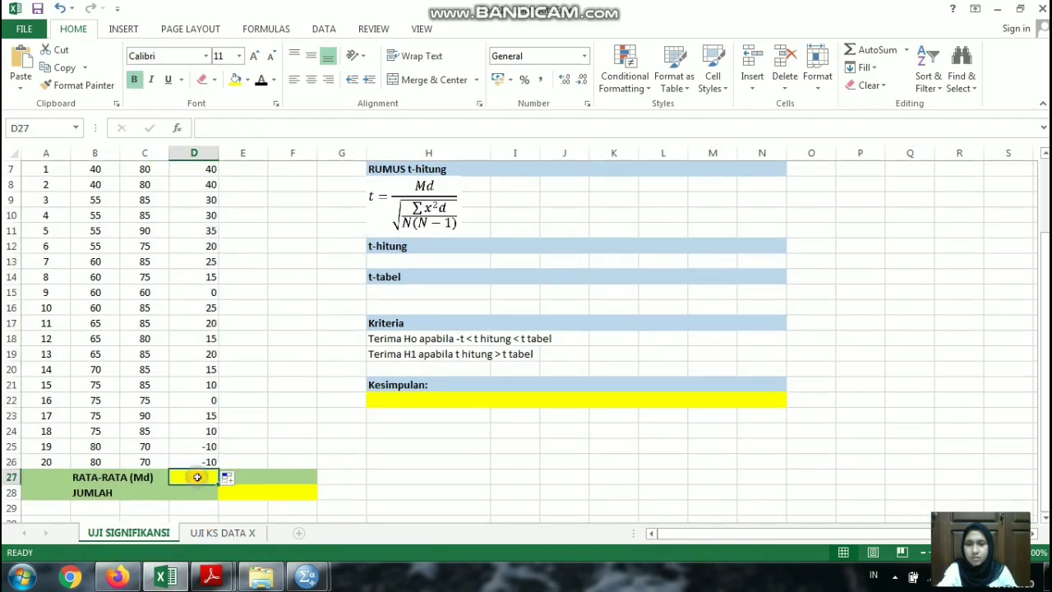
scroll(369, 389, "up", 1)
scroll(367, 388, "down", 1)
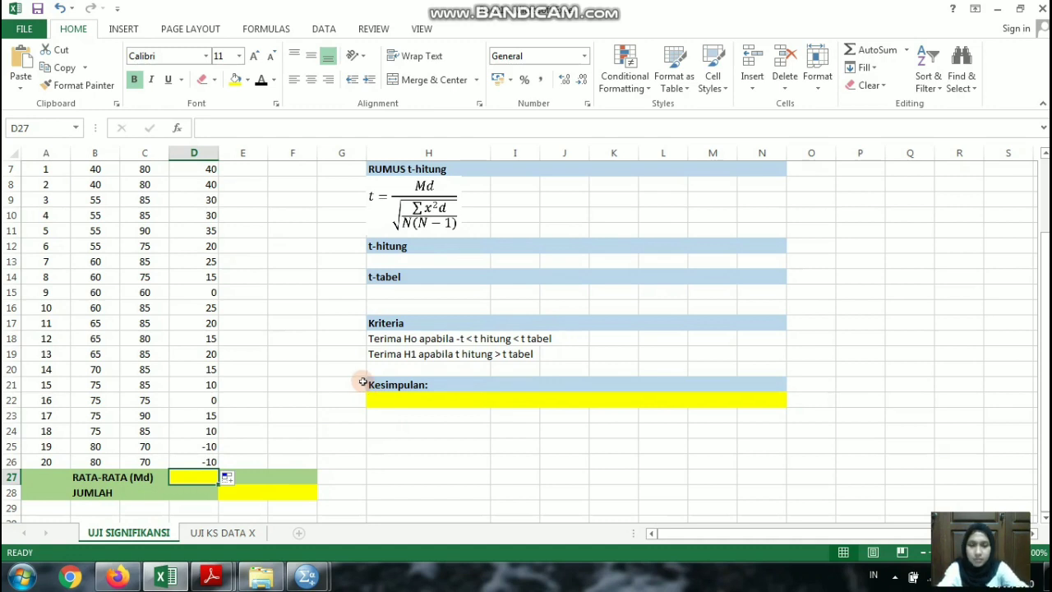
type("=")
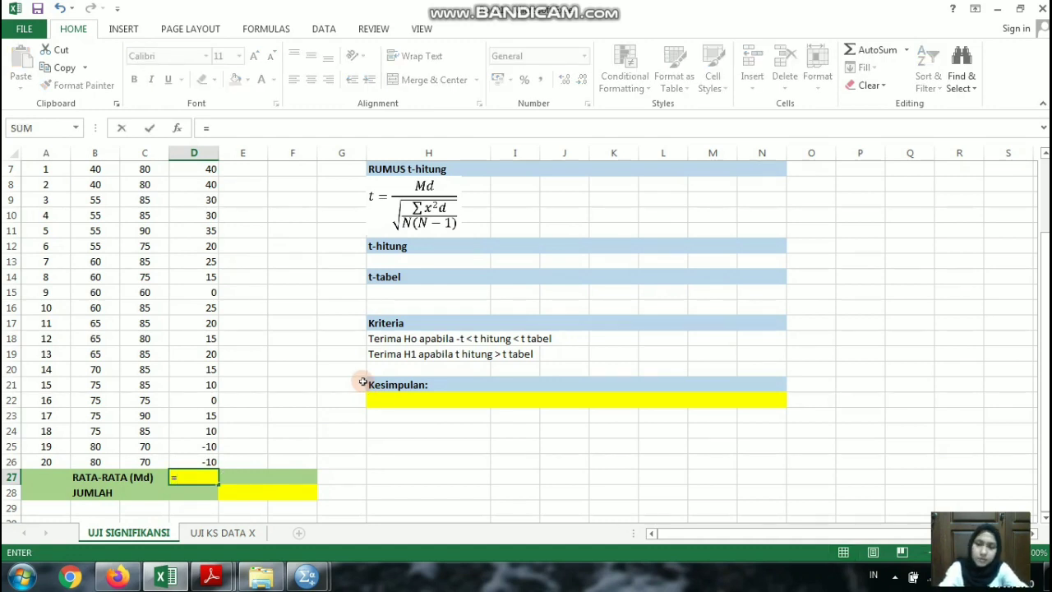
type("aVERA")
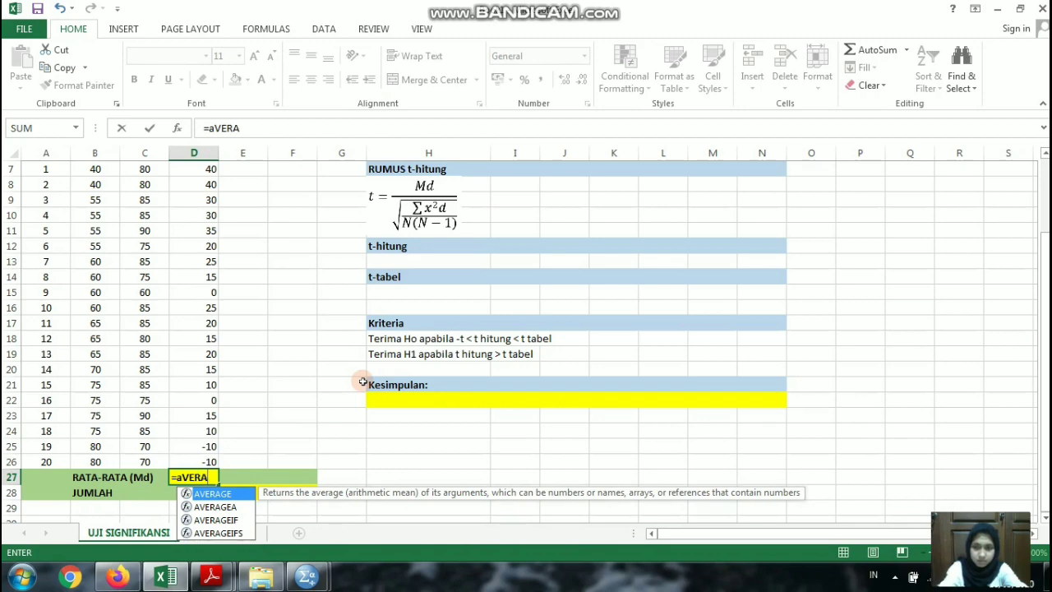
key("Tab")
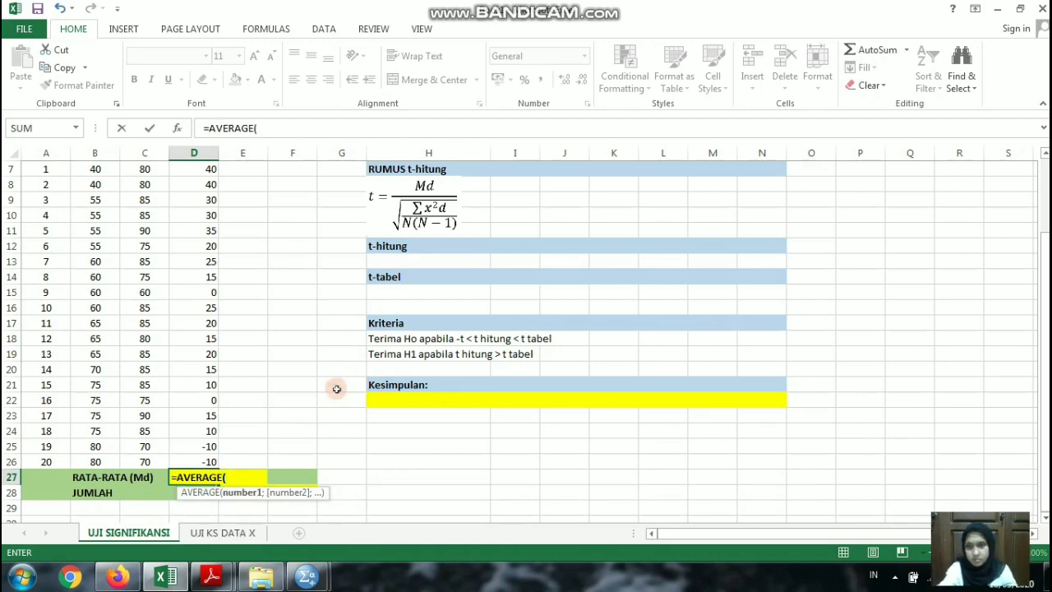
scroll(246, 238, "up", 1)
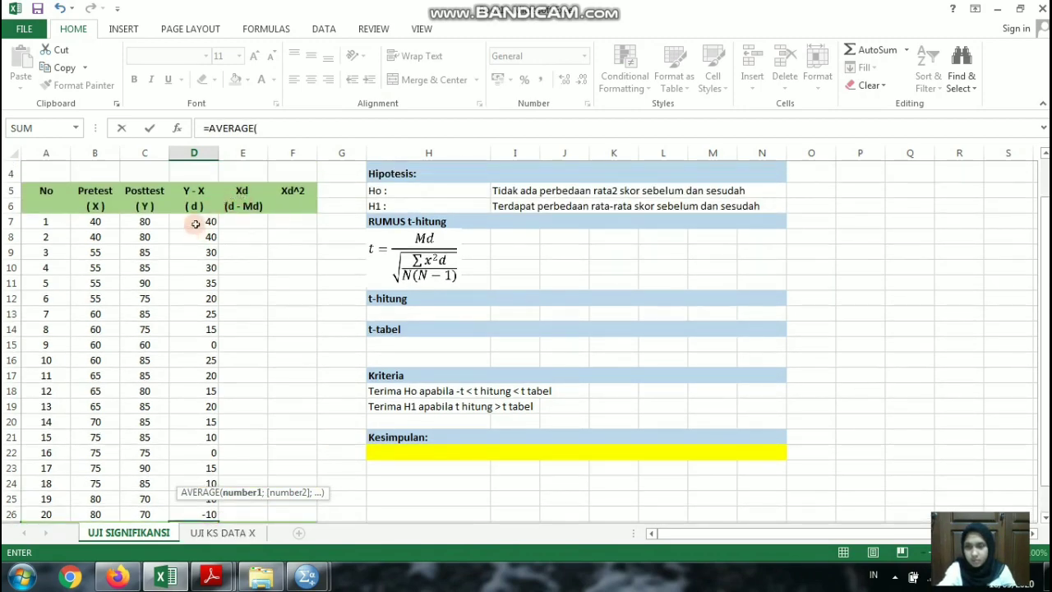
left_click_drag(196, 222, 200, 514)
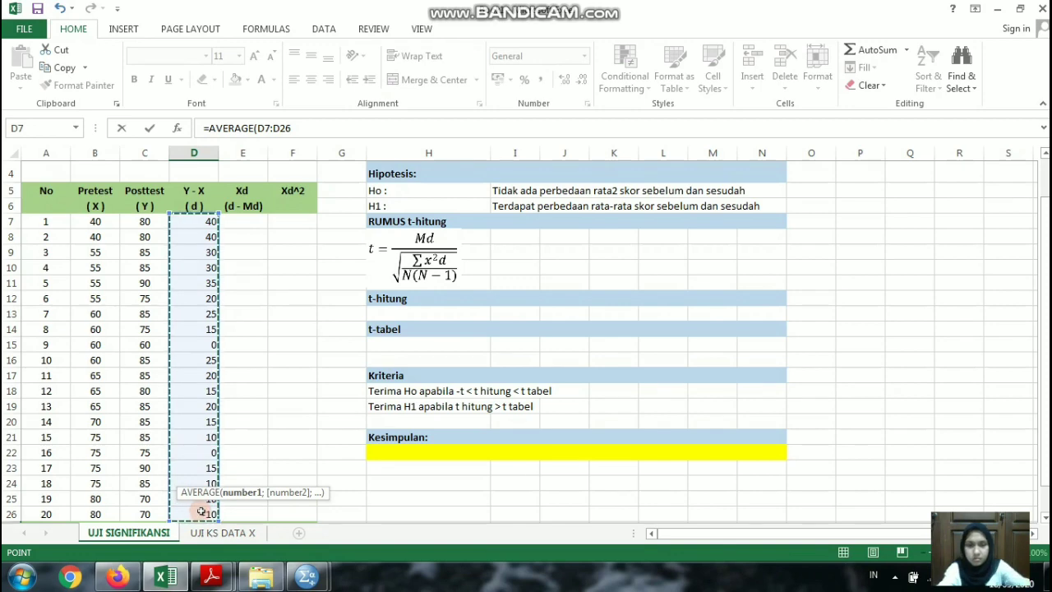
key("Return")
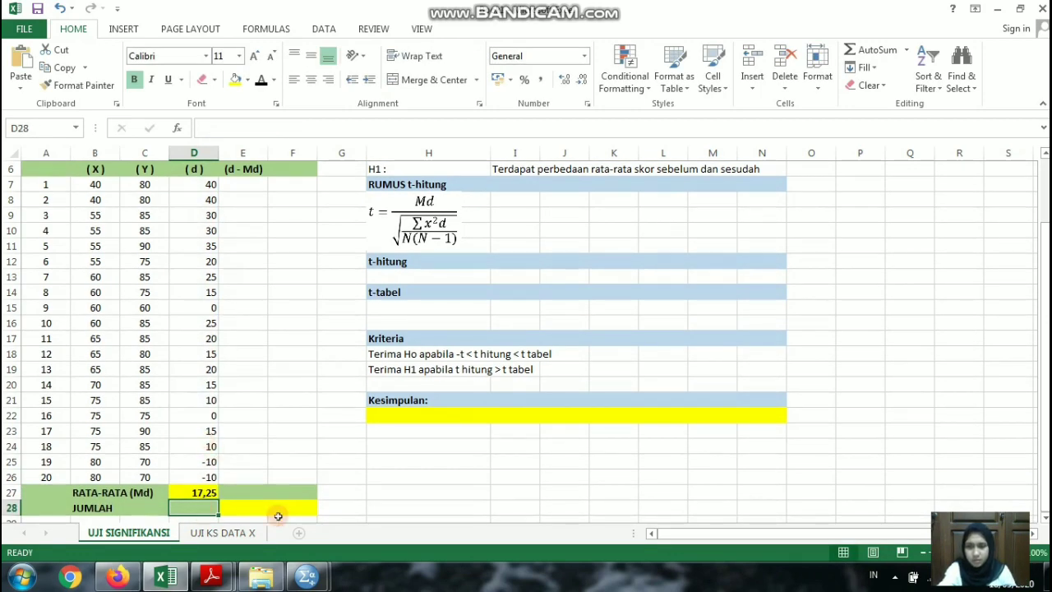
- Enter =D7-$D$27 in E7 for the first Xd (d - Md) deviation, with the mean as an absolute reference
scroll(253, 237, "up", 1)
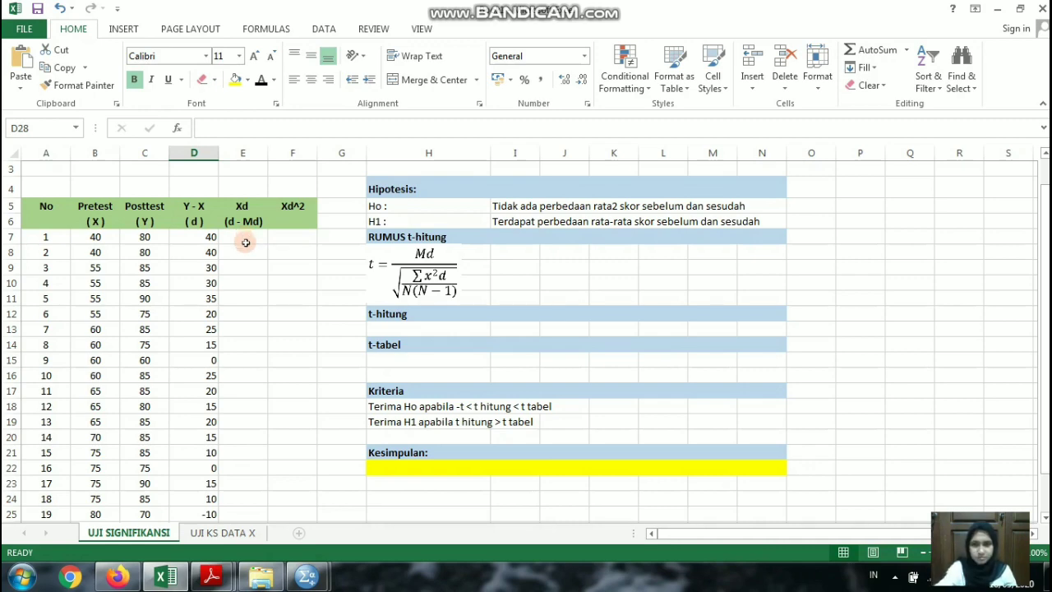
scroll(246, 243, "down", 1)
scroll(245, 242, "up", 1)
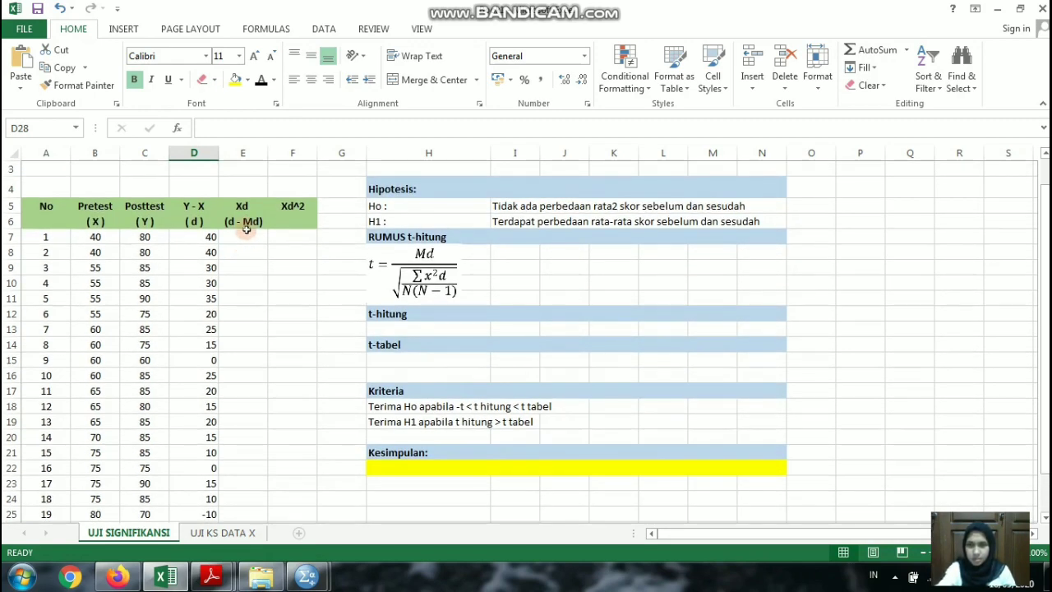
left_click(248, 242)
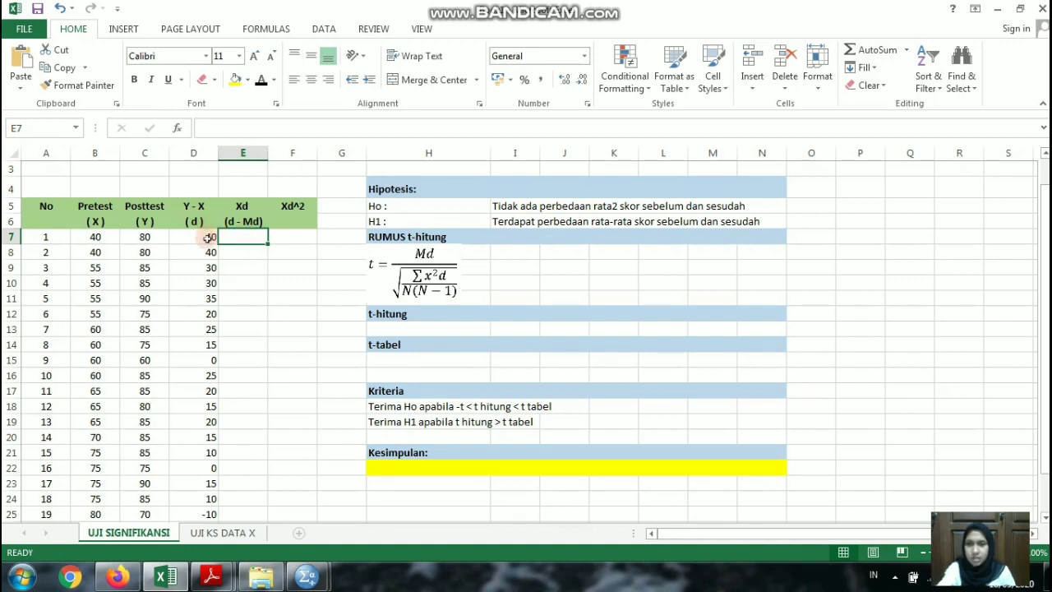
left_click(208, 237)
left_click(250, 237)
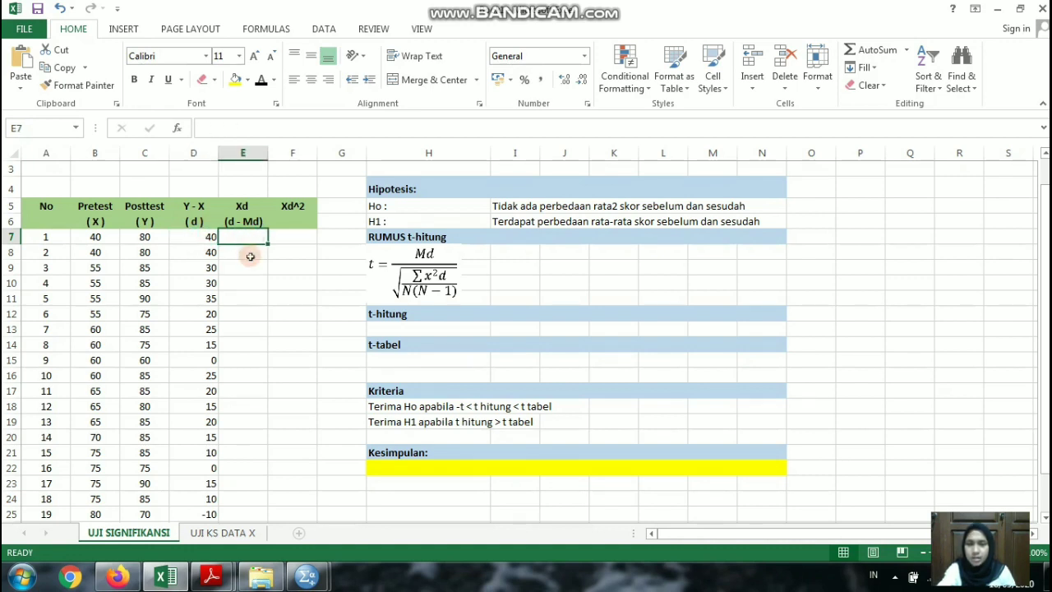
type("=")
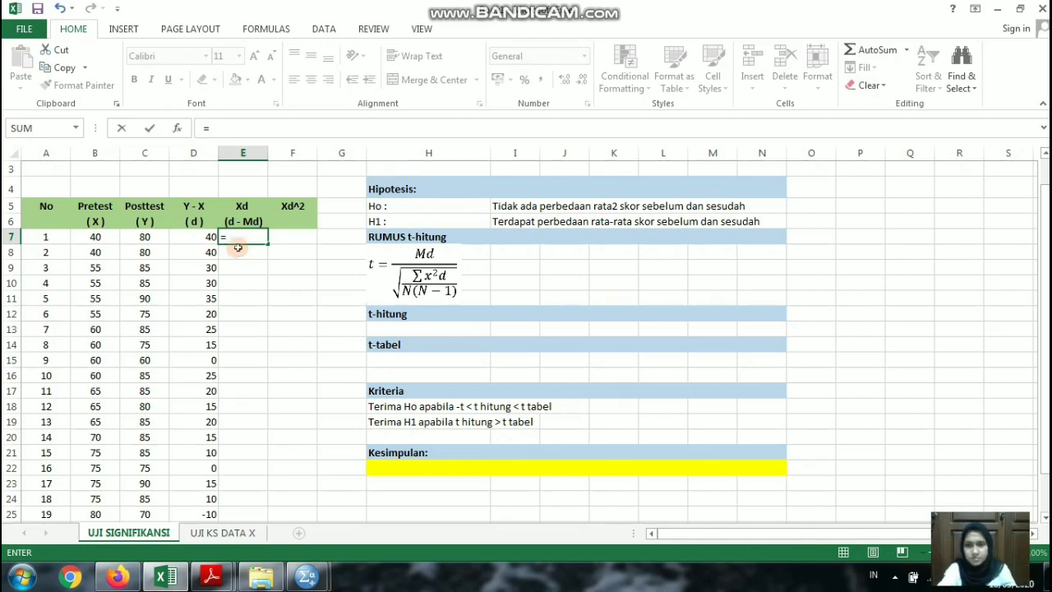
left_click(205, 237)
type("-")
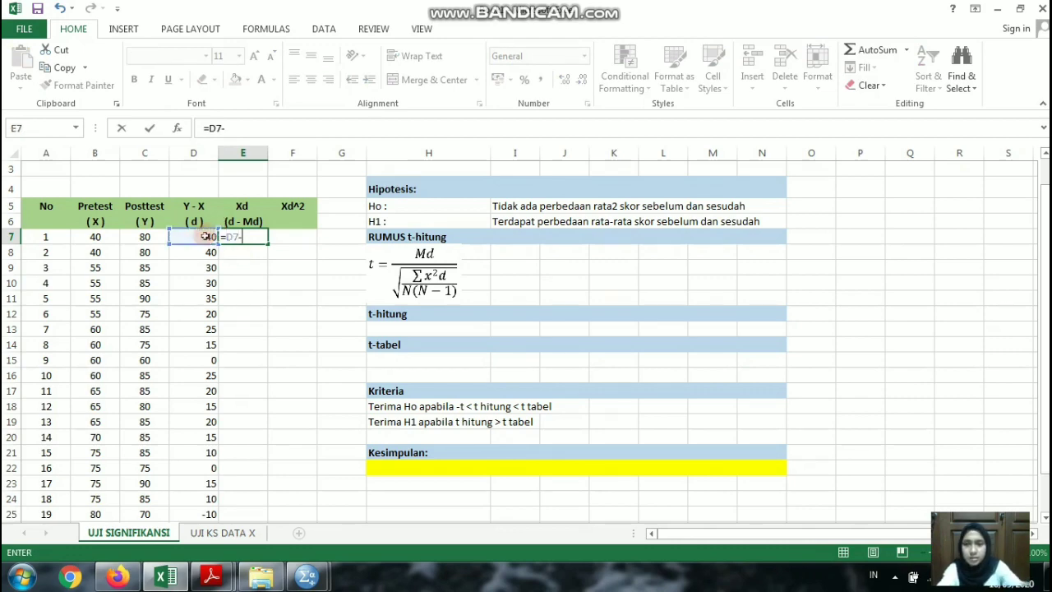
scroll(179, 275, "down", 2)
left_click(198, 447)
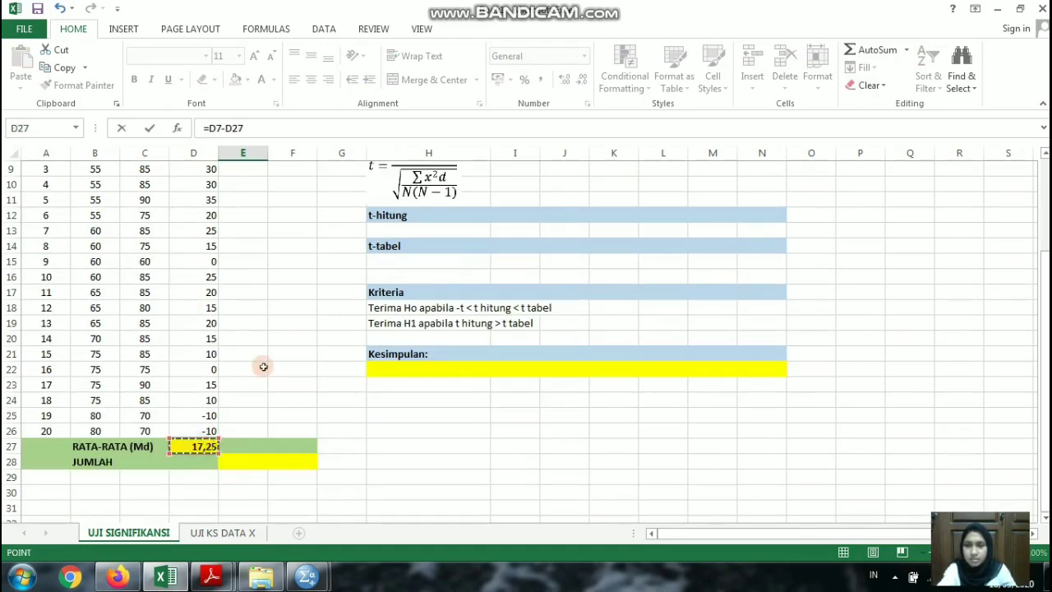
scroll(263, 366, "up", 2)
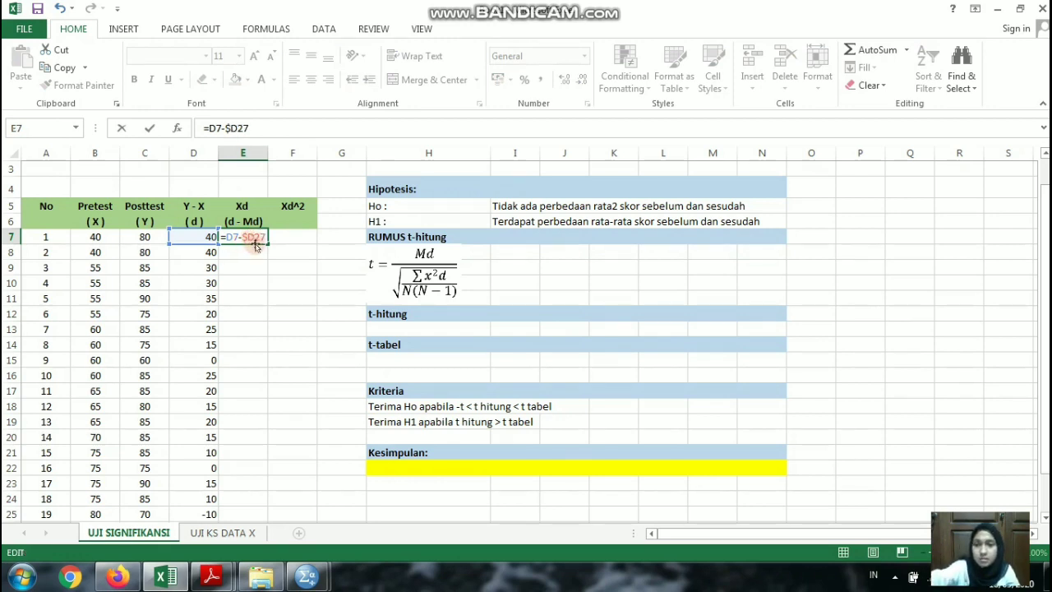
type("$")
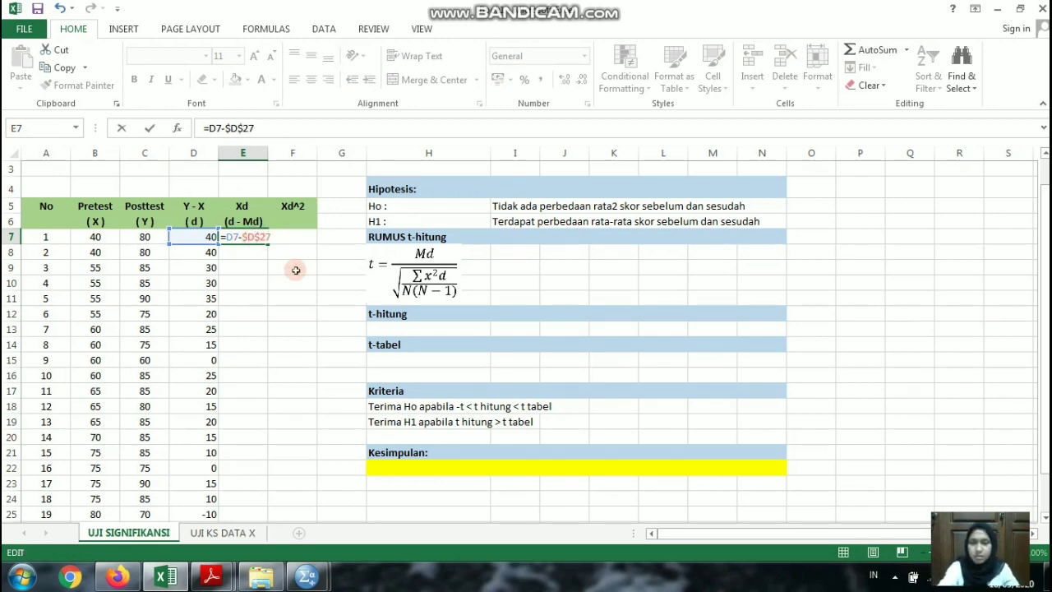
key("Return")
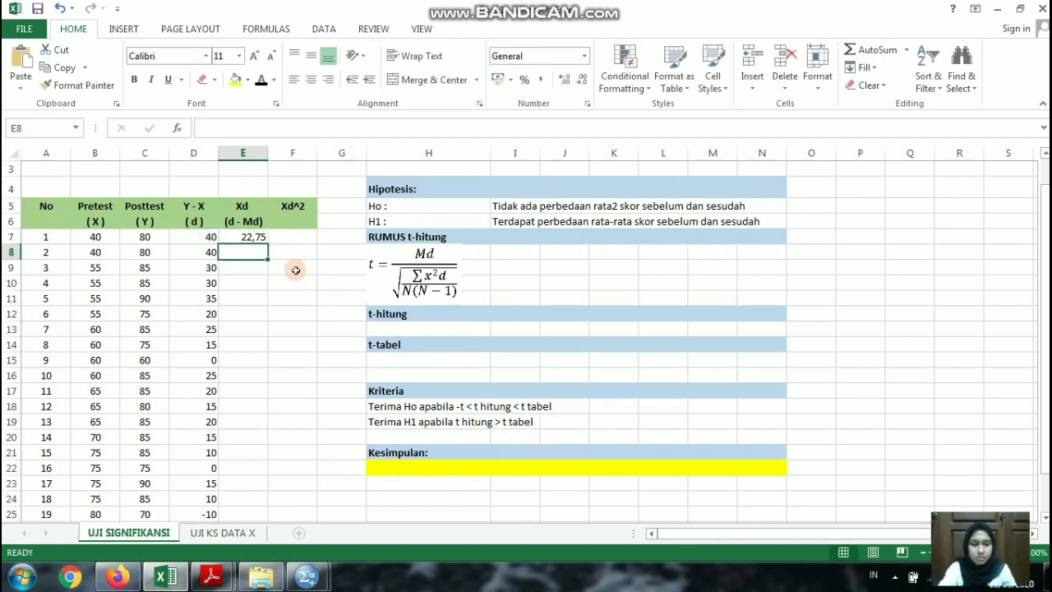
- Fill the deviation formula from E7 down to E26
left_click(254, 237)
scroll(260, 238, "down", 1)
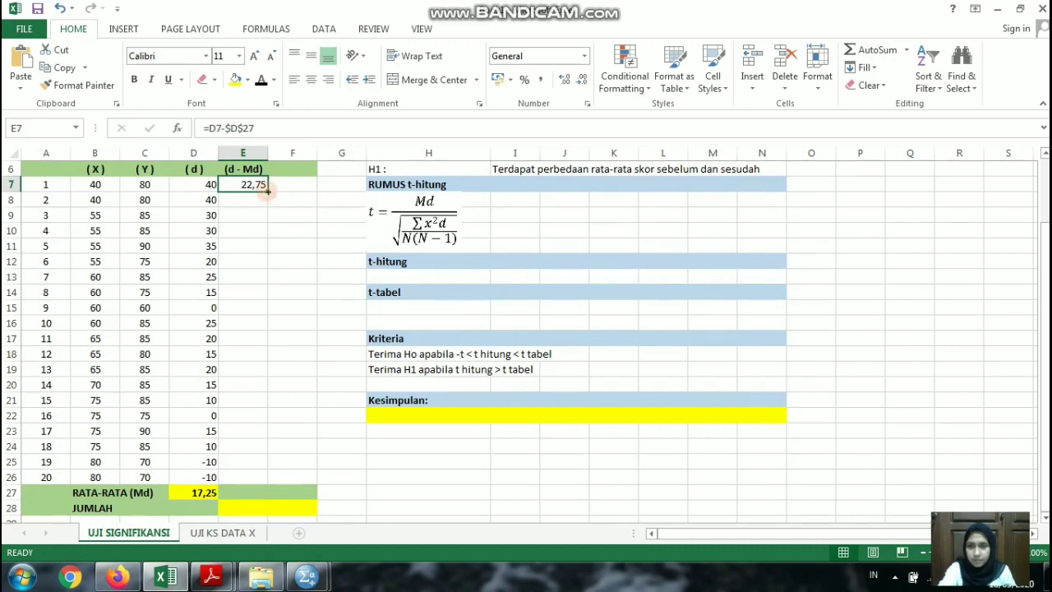
left_click_drag(267, 192, 258, 479)
- Enter =E7^2 in F7 to square the first deviation for the Xd^2 column
scroll(305, 345, "up", 1)
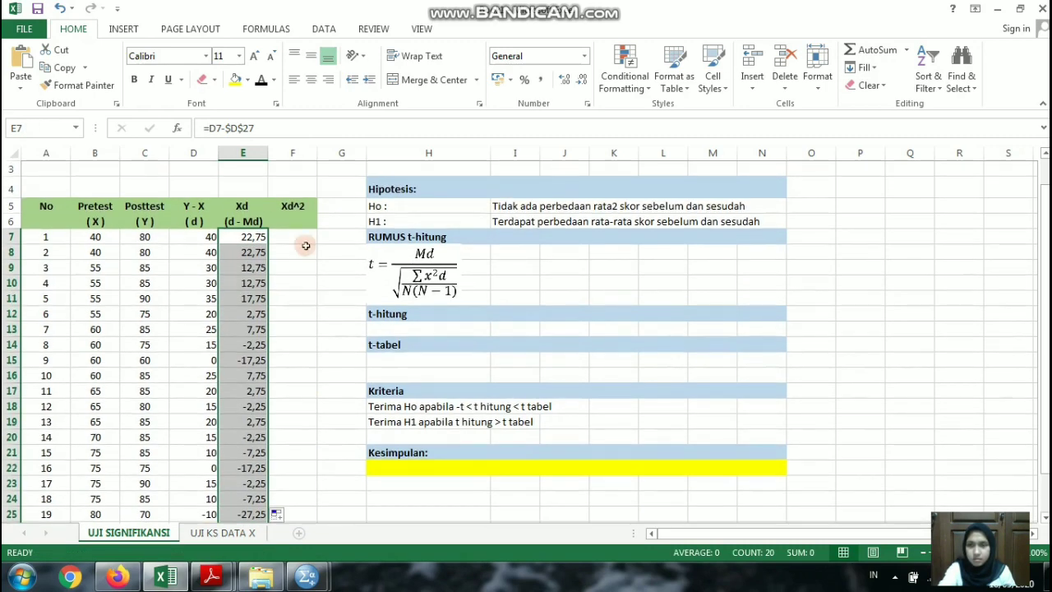
left_click(295, 239)
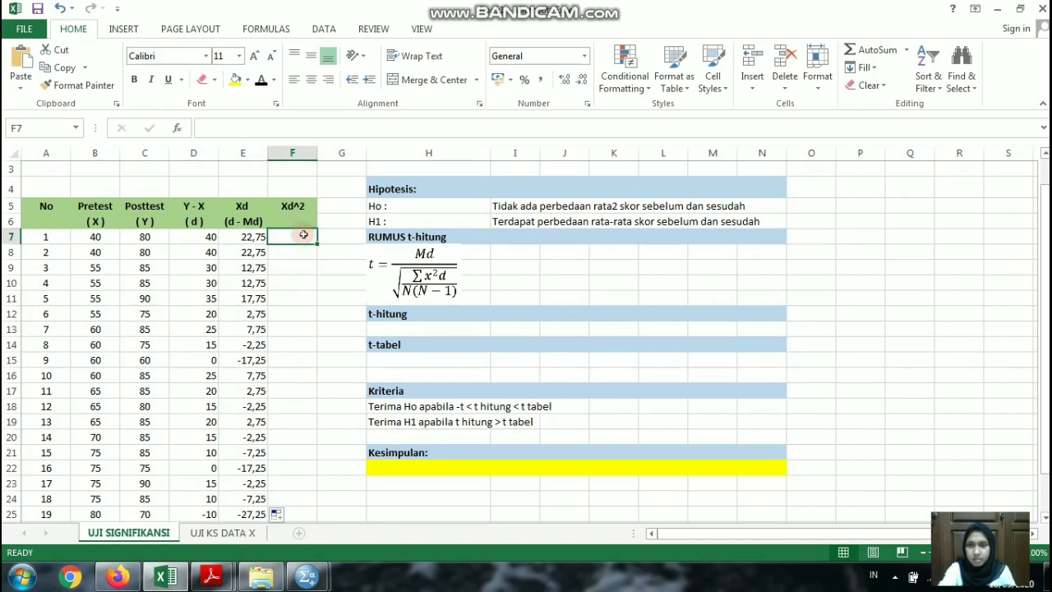
type("=")
left_click(250, 236)
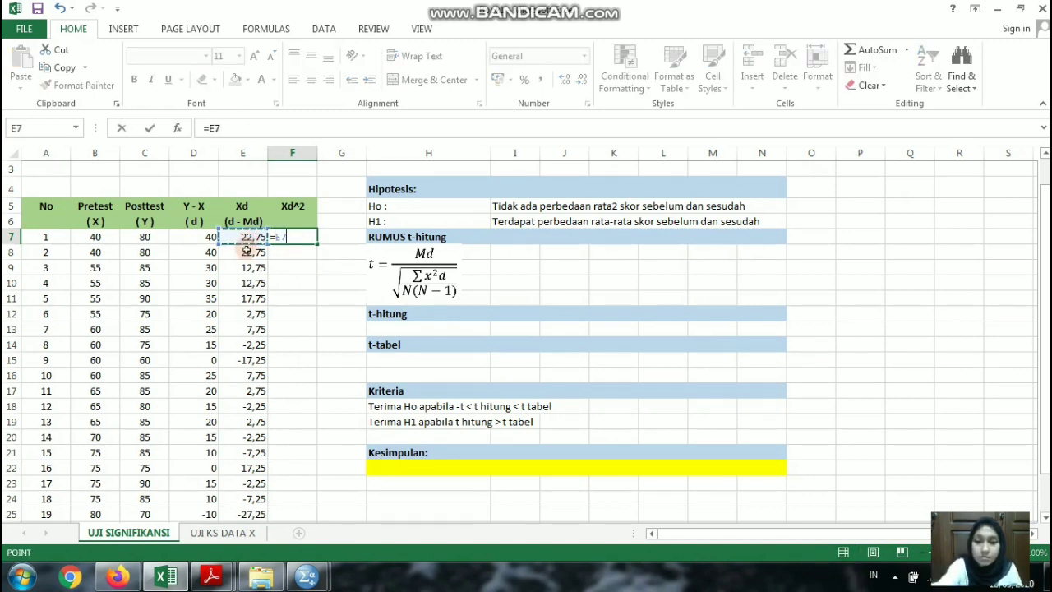
type("^2")
key("Return")
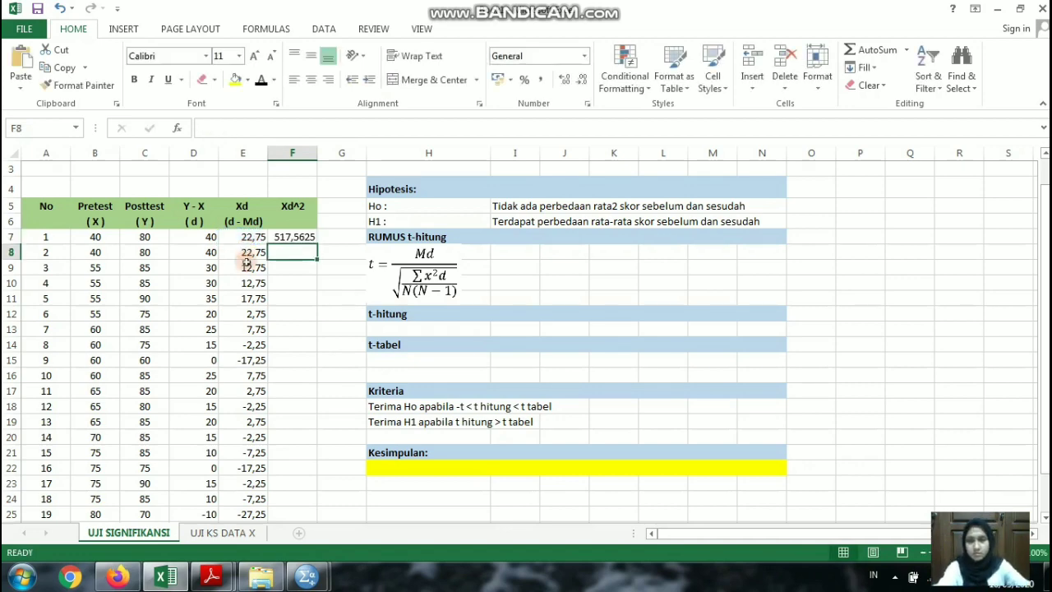
- Fill the squared deviation formula from F7 down to F26
left_click(300, 238)
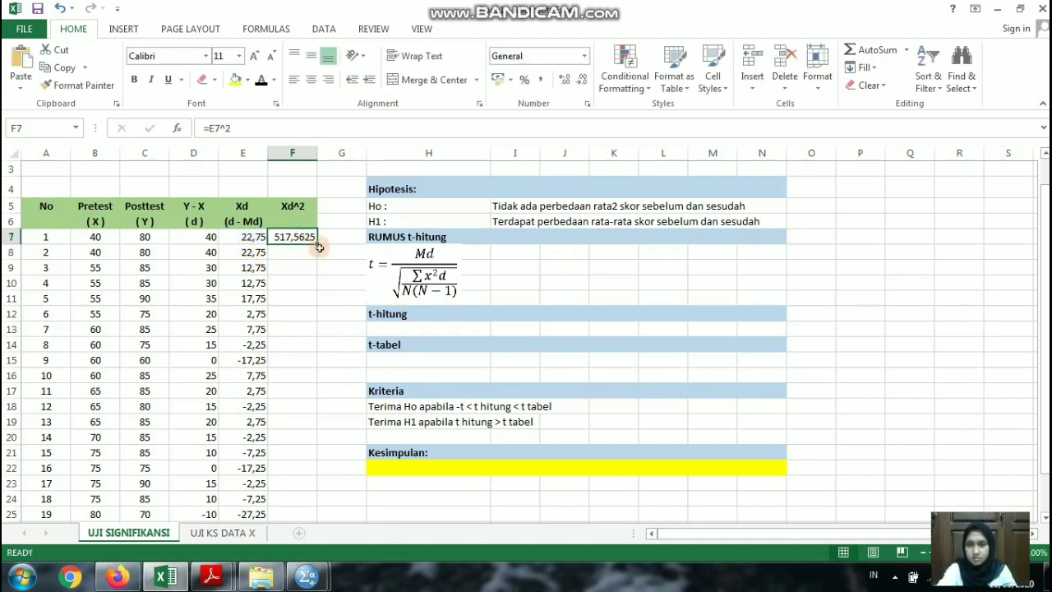
left_click_drag(319, 242, 294, 480)
scroll(288, 492, "down", 1)
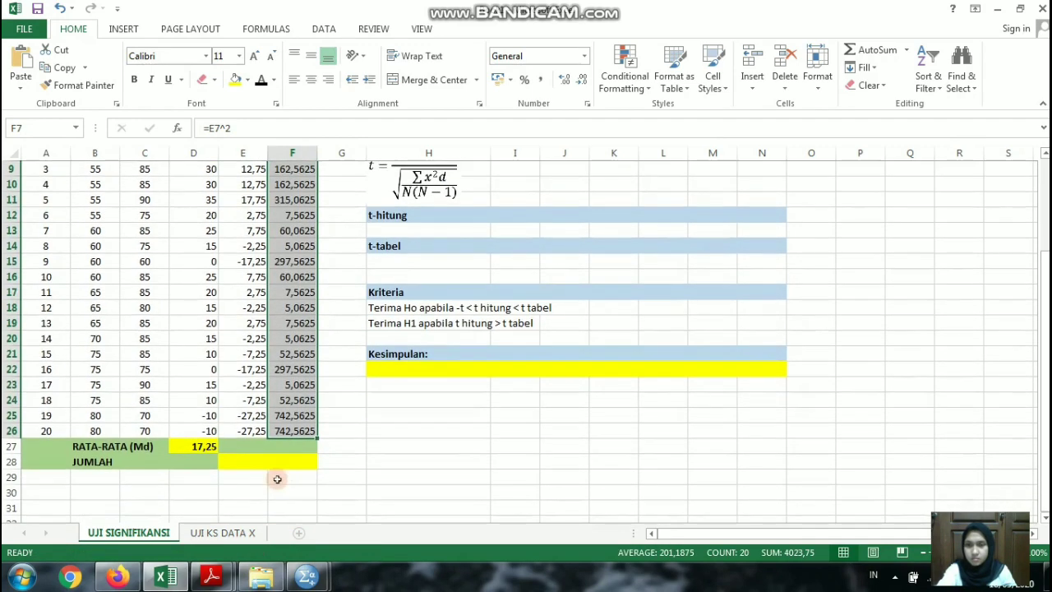
- Total the Xd column in the JUMLAH row by entering =SUM(E7:E26) in E28
left_click(249, 461)
type("=")
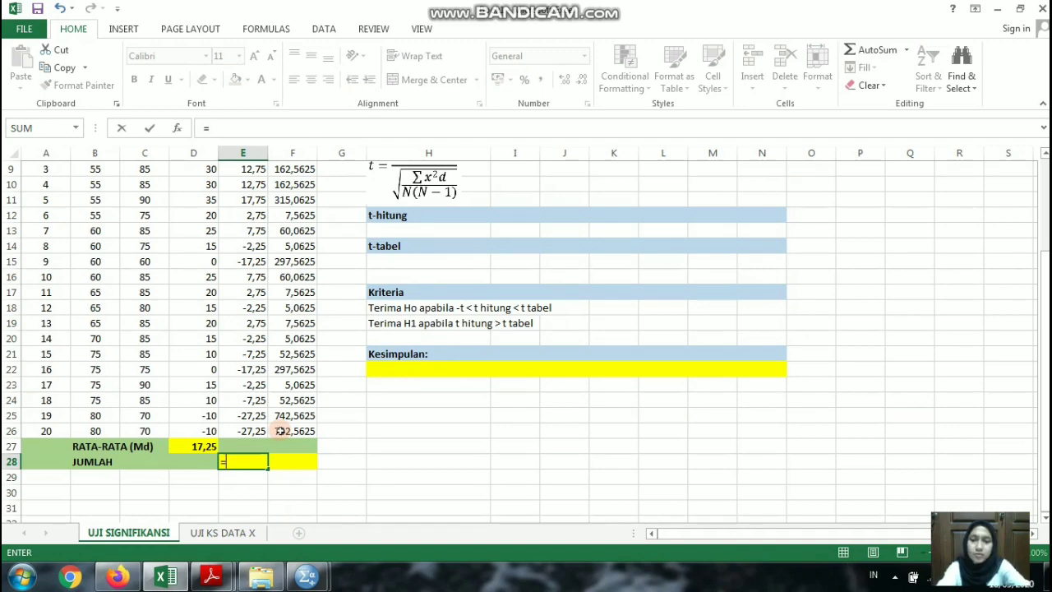
type("SUM(")
scroll(234, 192, "up", 1)
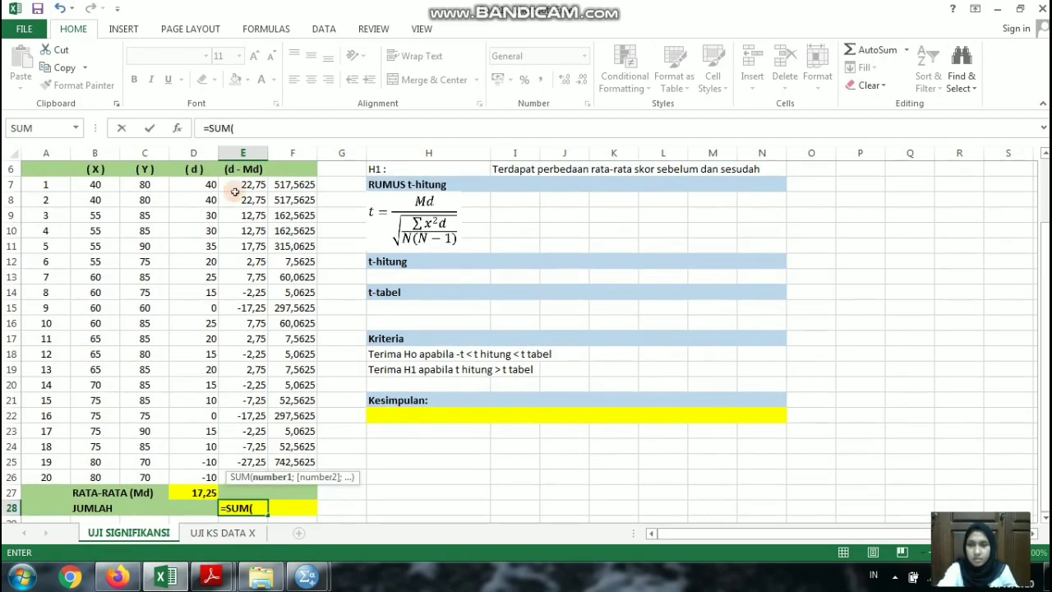
left_click_drag(247, 187, 259, 483)
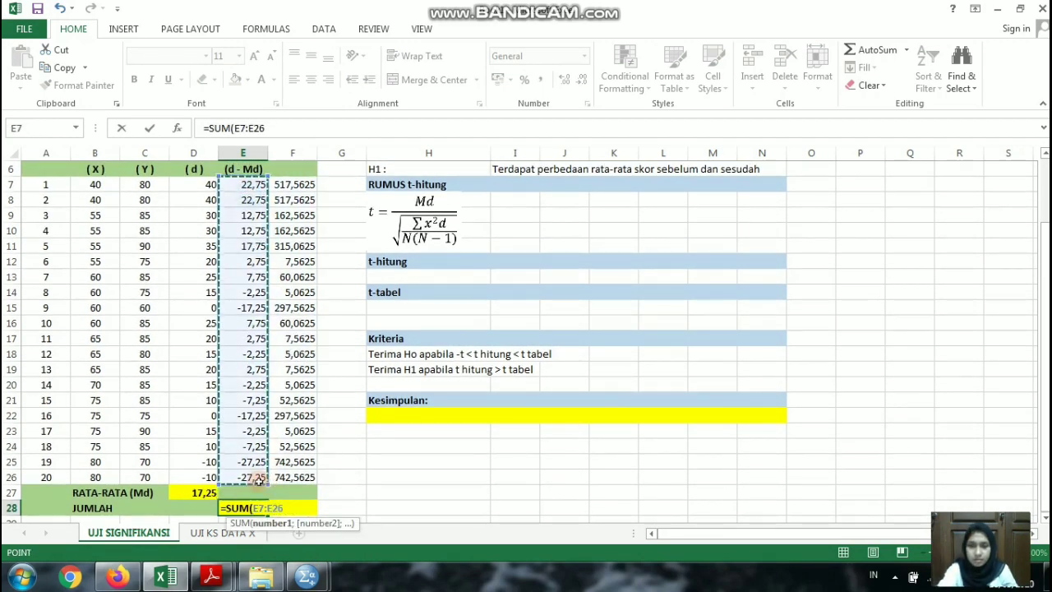
key("Return")
left_click(277, 491)
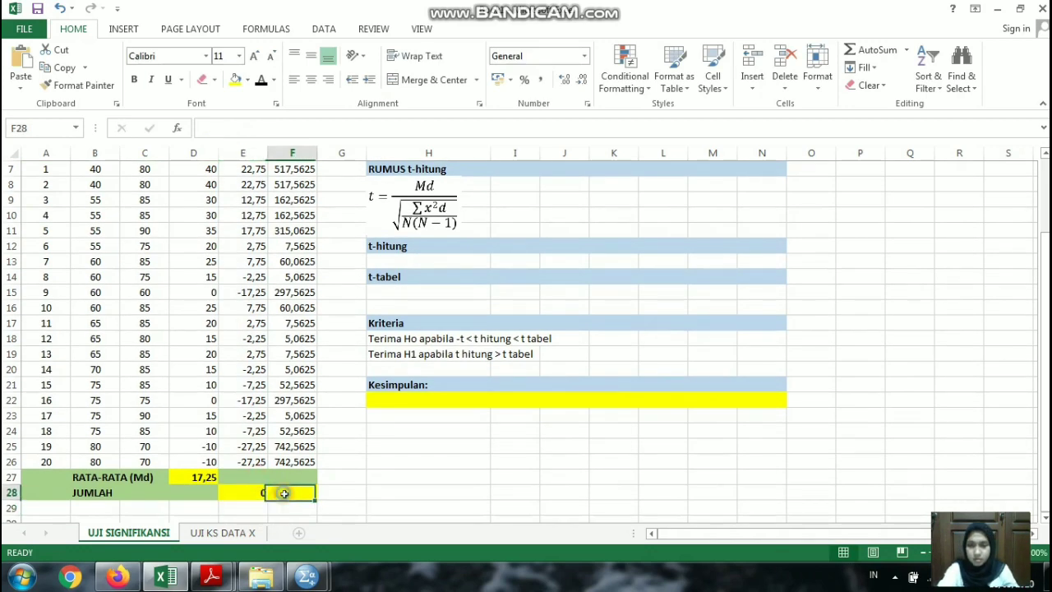
type("=")
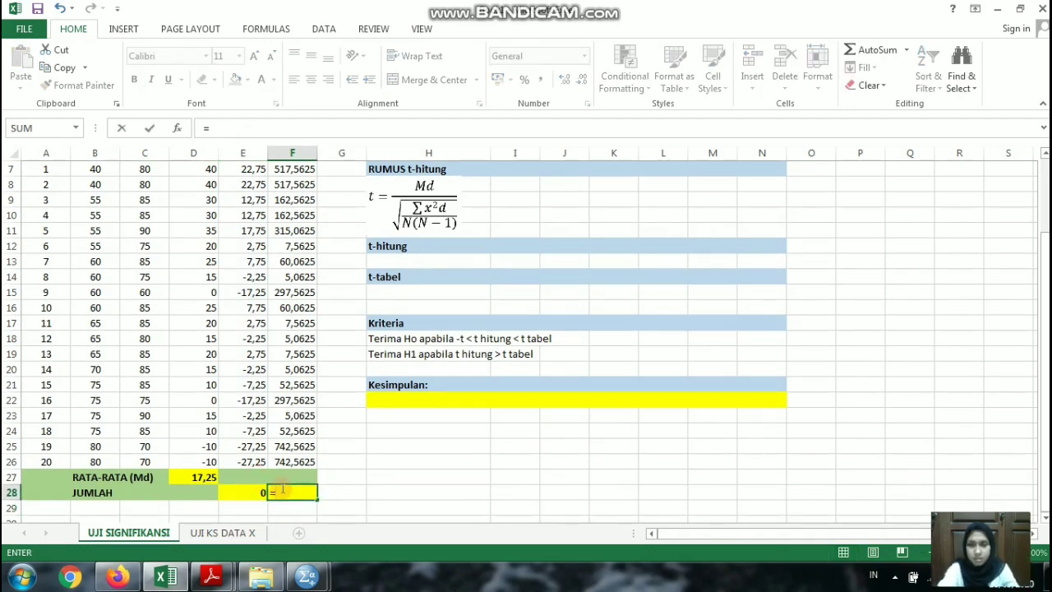
type("SU")
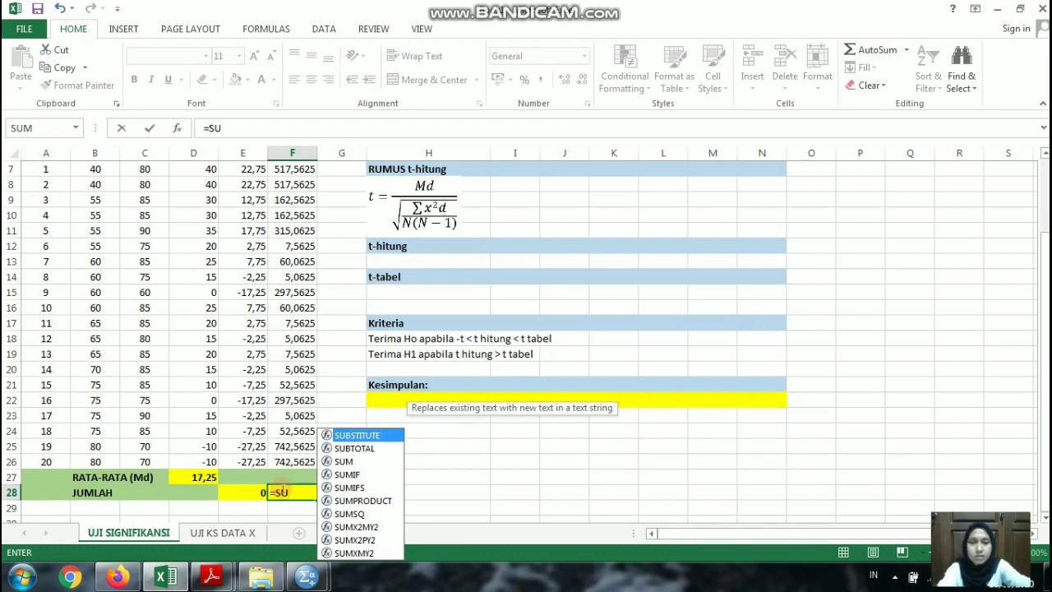
key("Escape")
- Fill the SUM formula from E28 across to F28 to total the Xd^2 column
left_click(249, 493)
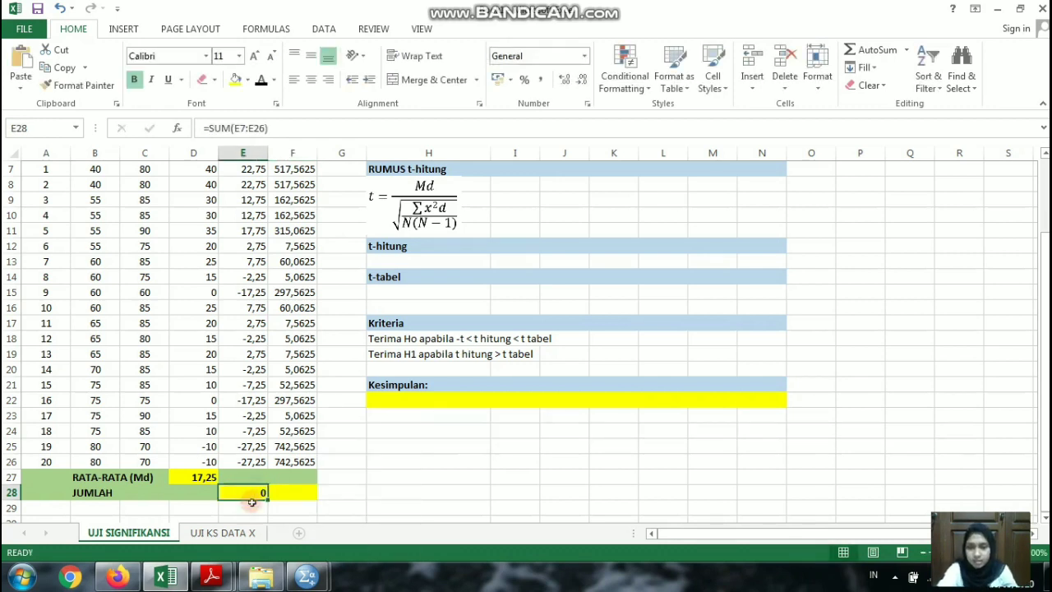
left_click_drag(266, 494, 293, 493)
scroll(510, 461, "up", 1)
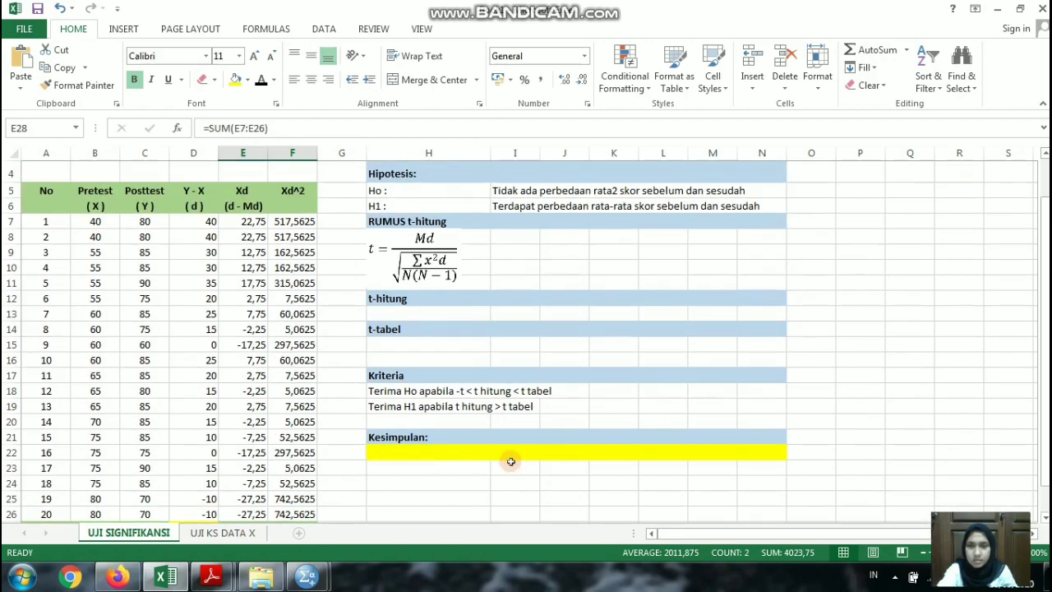
scroll(505, 458, "down", 1)
scroll(503, 458, "up", 1)
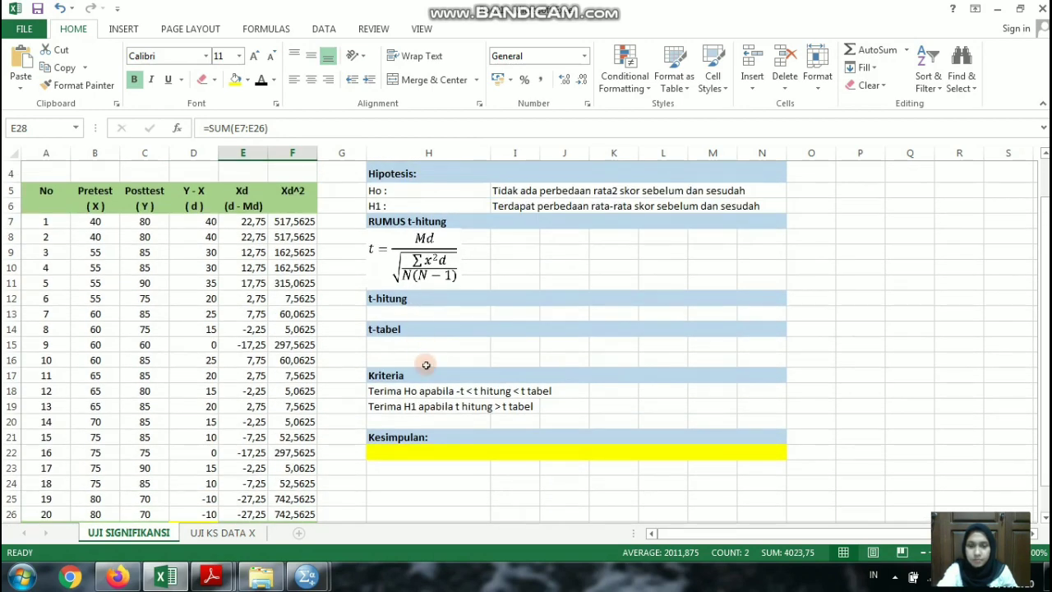
scroll(422, 345, "up", 1)
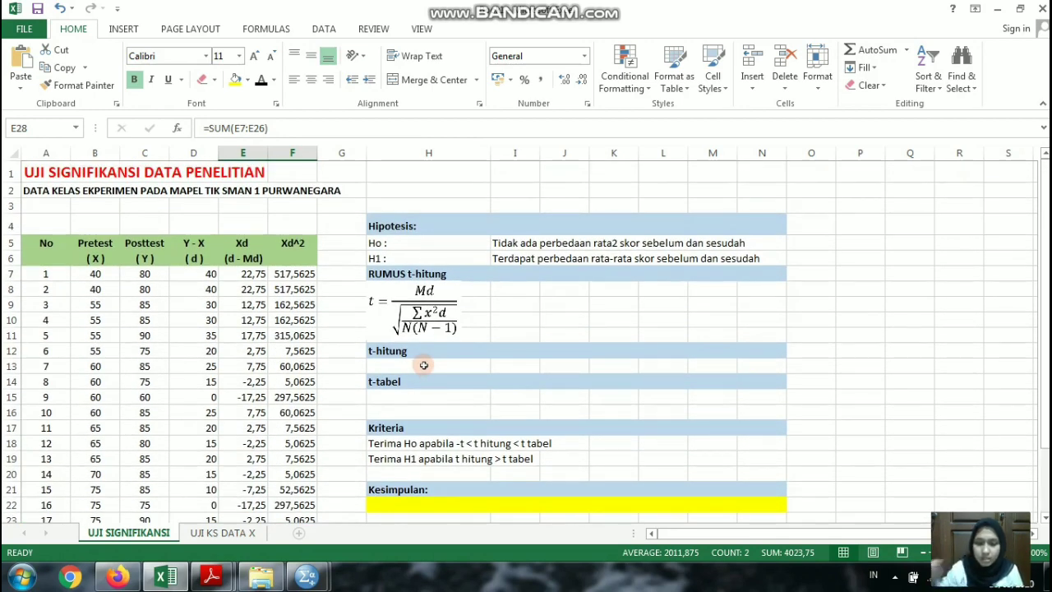
- Calculate the t-hitung value in H13 by entering =D27/SQRT(F28/(20*(20-1)))
left_click(404, 366)
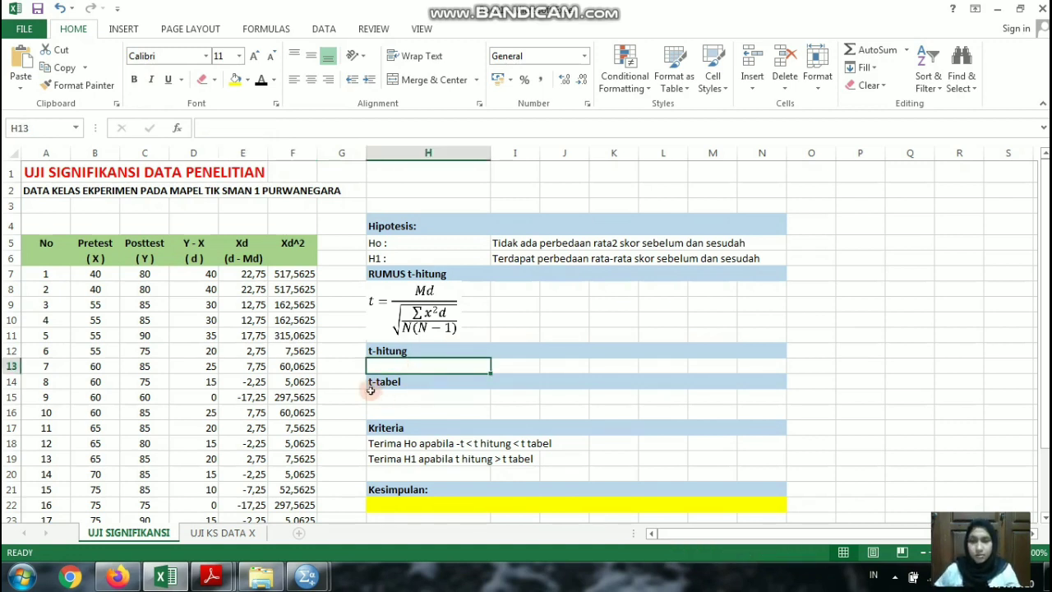
left_click(413, 323)
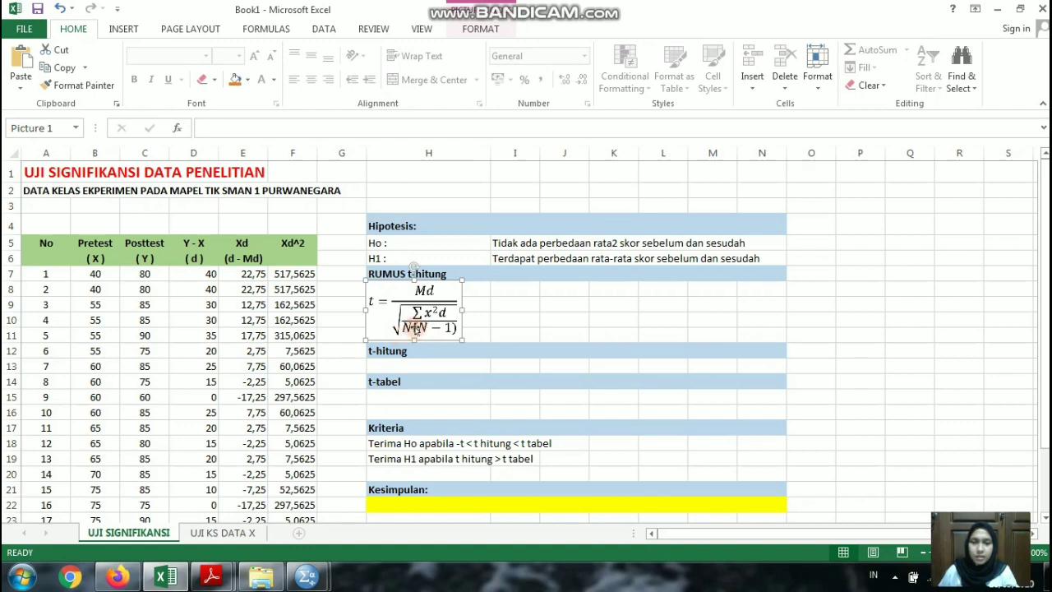
scroll(448, 367, "down", 1)
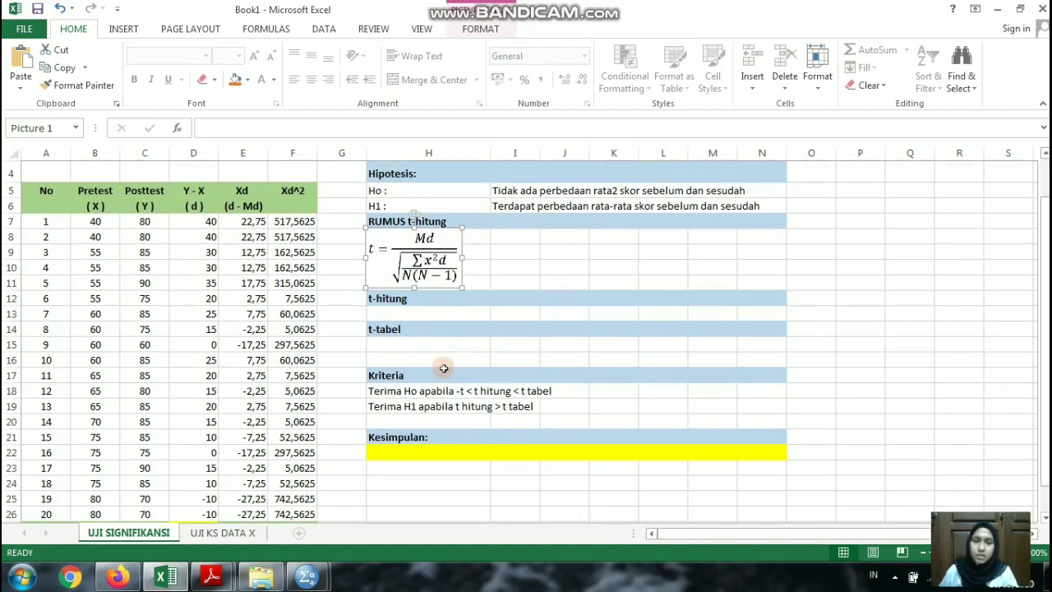
left_click(431, 311)
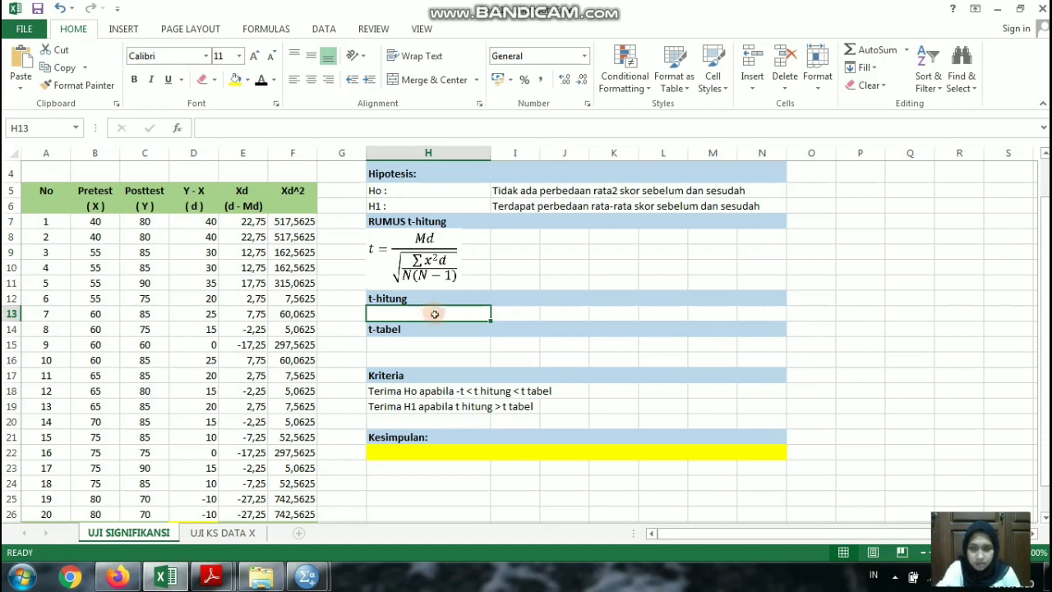
type("=")
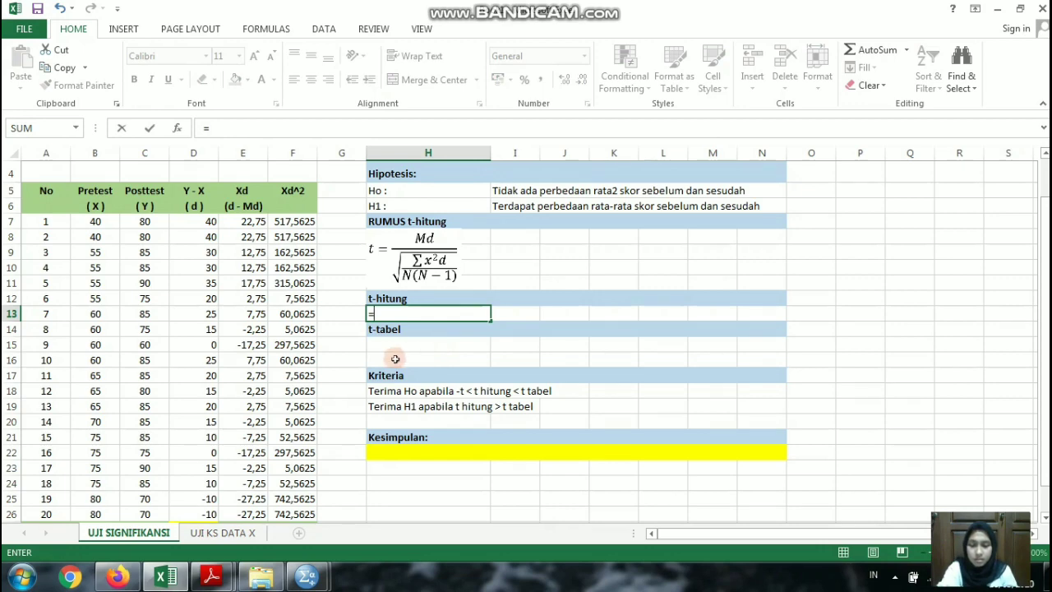
scroll(392, 357, "down", 2)
scroll(257, 439, "up", 2)
scroll(257, 439, "down", 1)
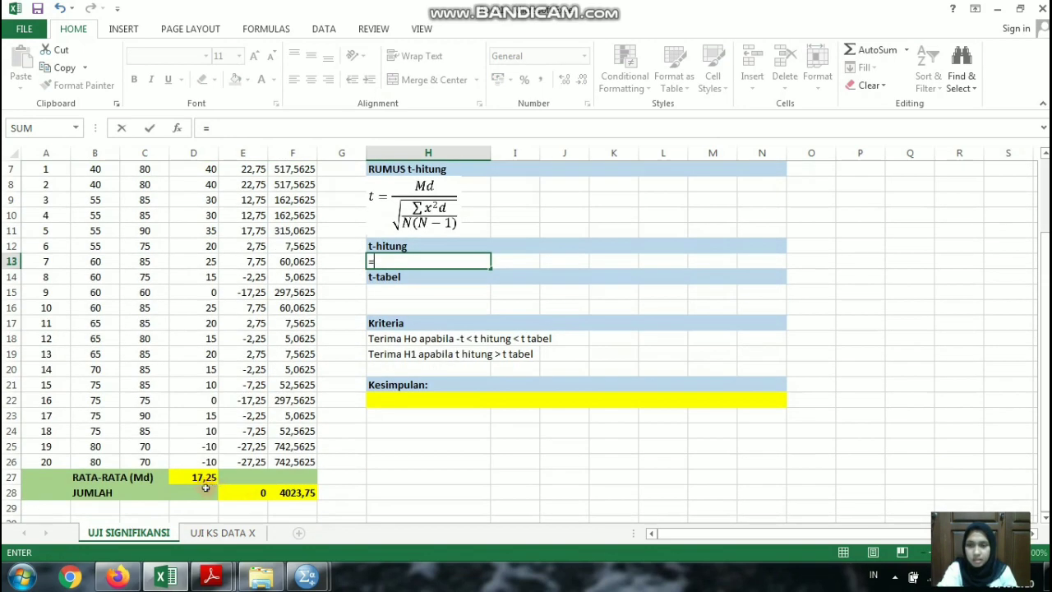
left_click(204, 478)
scroll(587, 393, "up", 1)
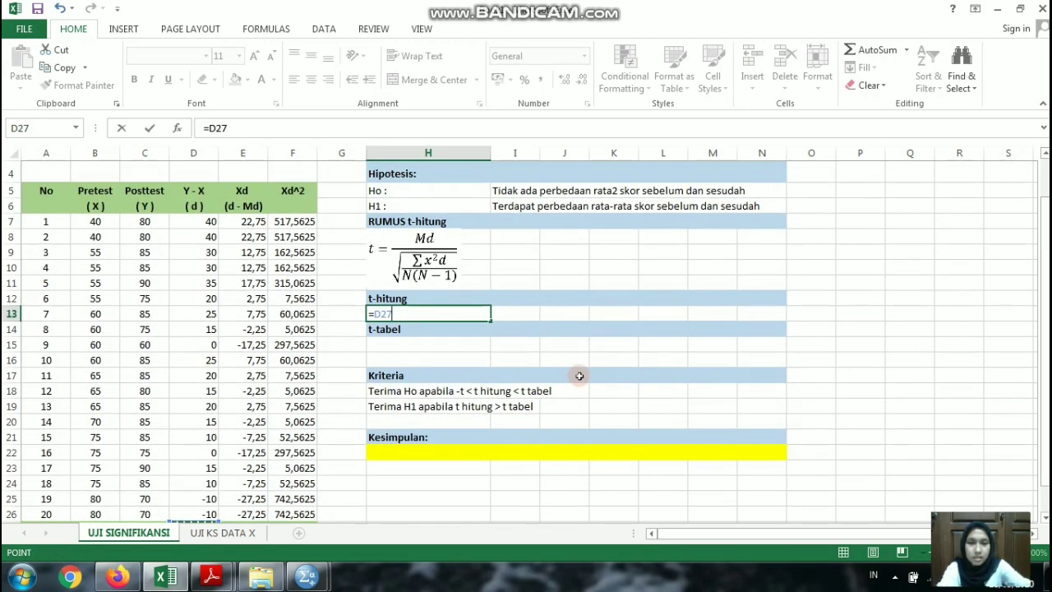
type("/")
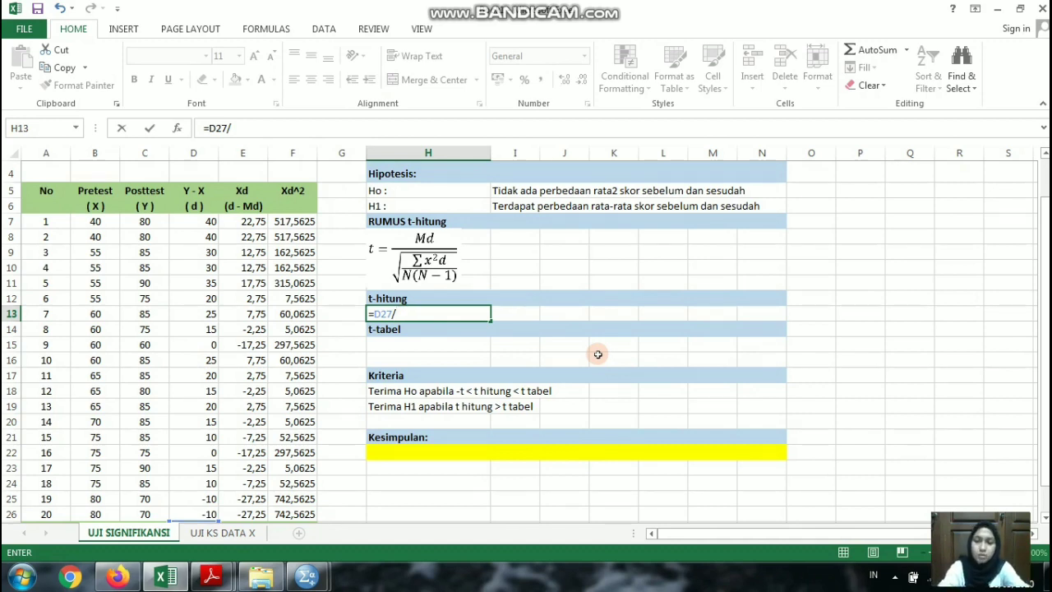
type("SQRT")
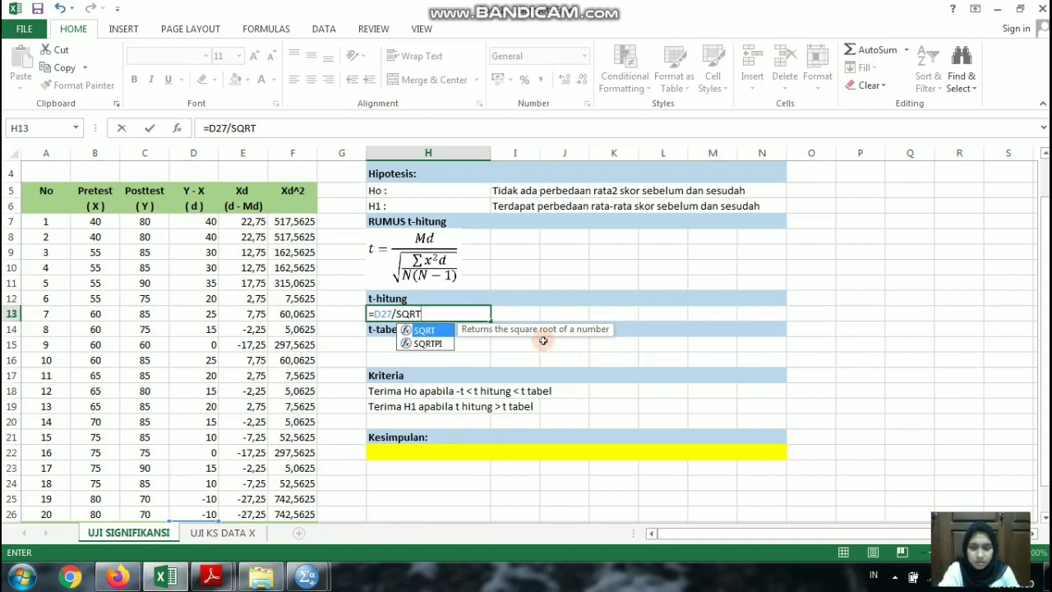
type("(")
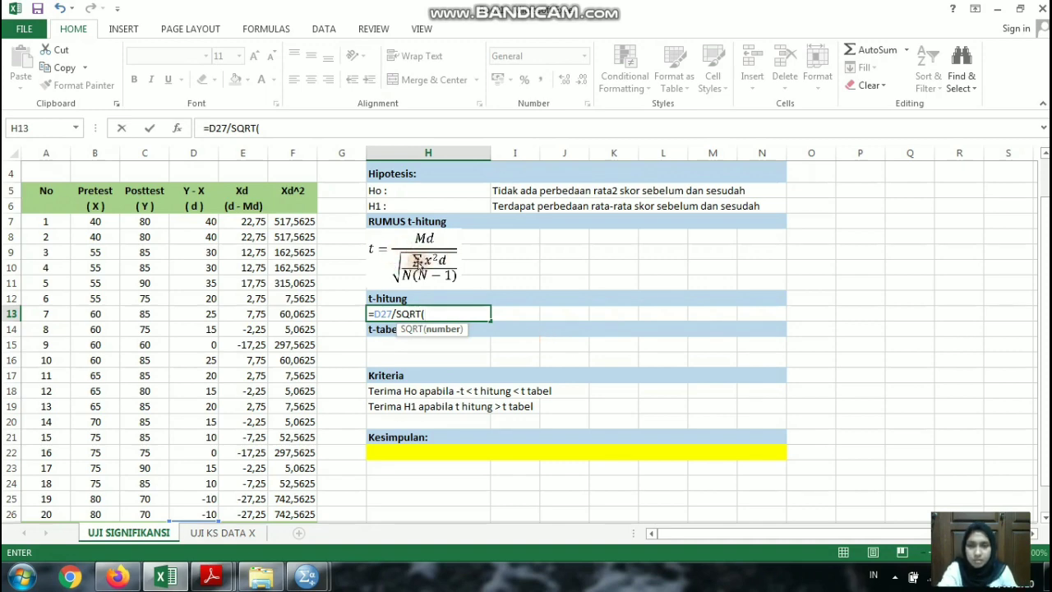
scroll(402, 367, "down", 1)
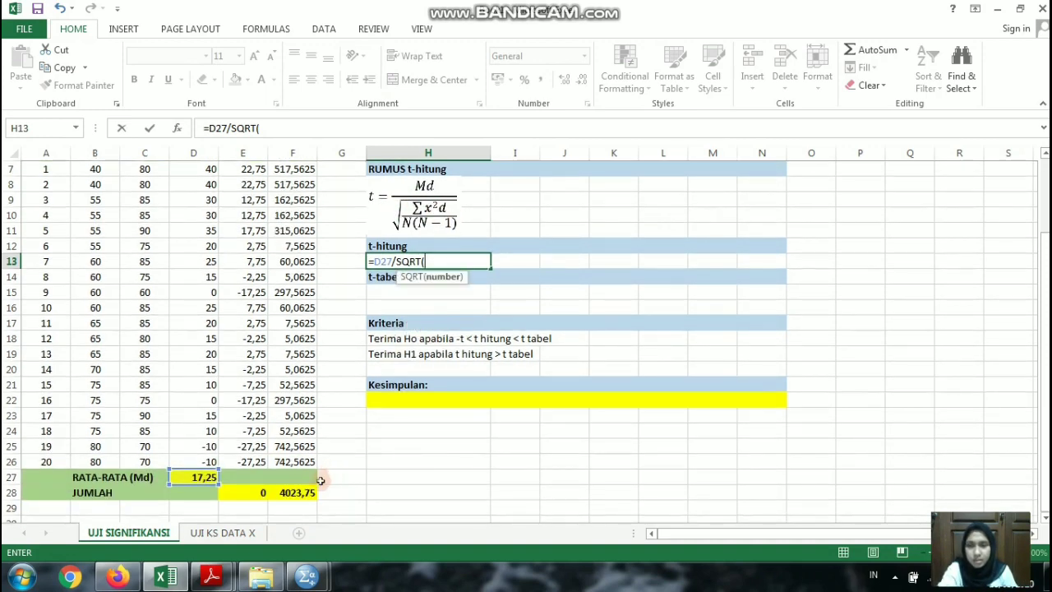
left_click(292, 493)
scroll(534, 259, "up", 1)
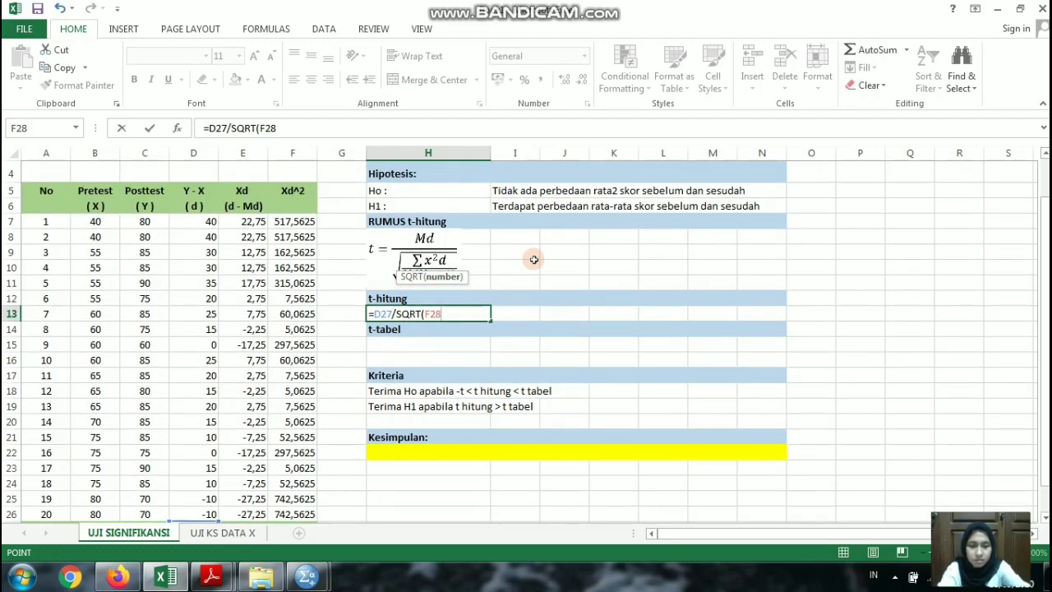
type("/(")
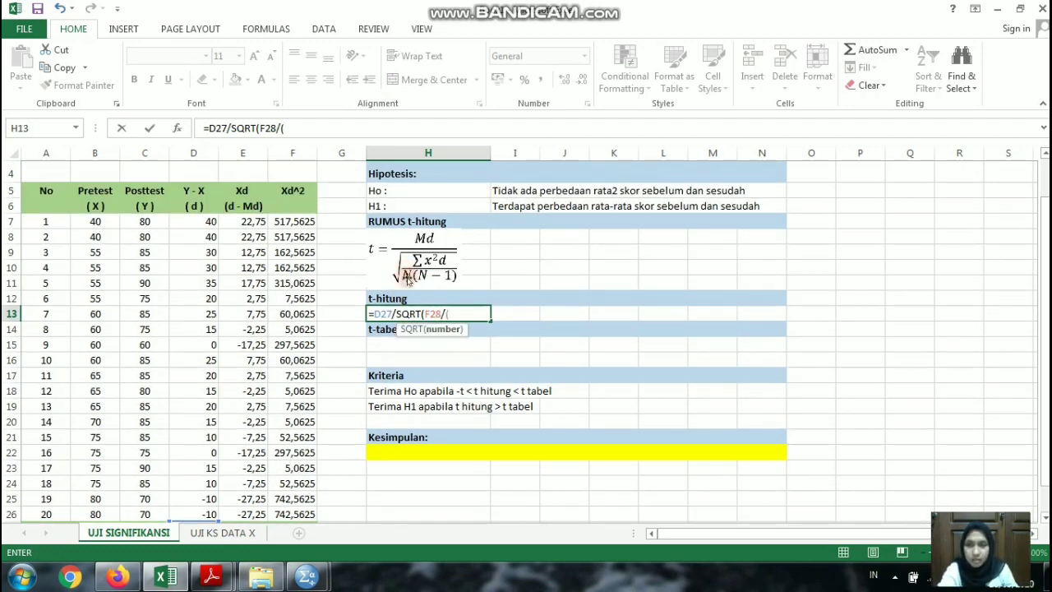
type("20*(")
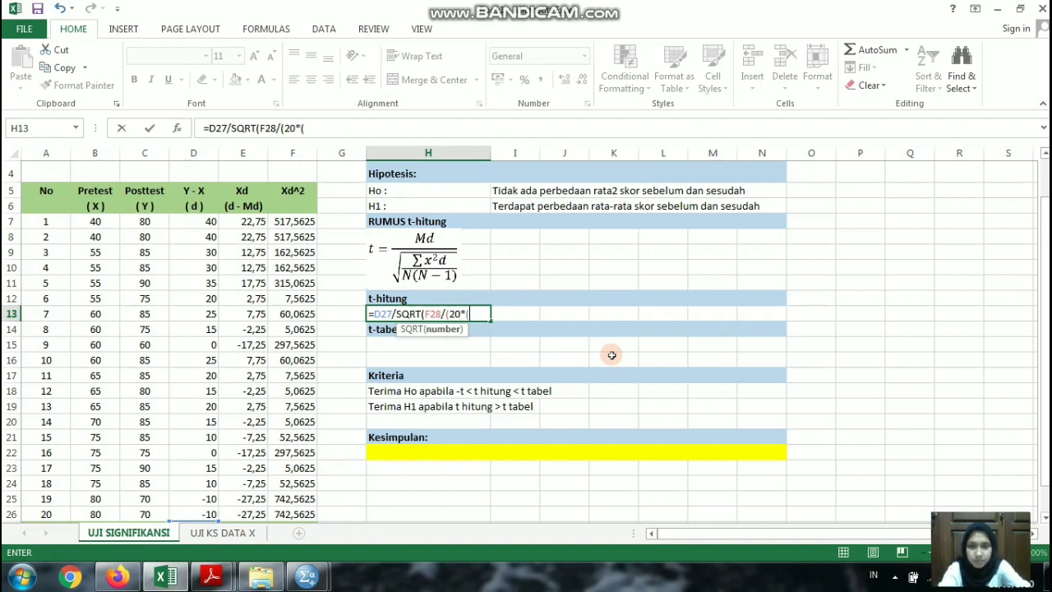
type("20-1")
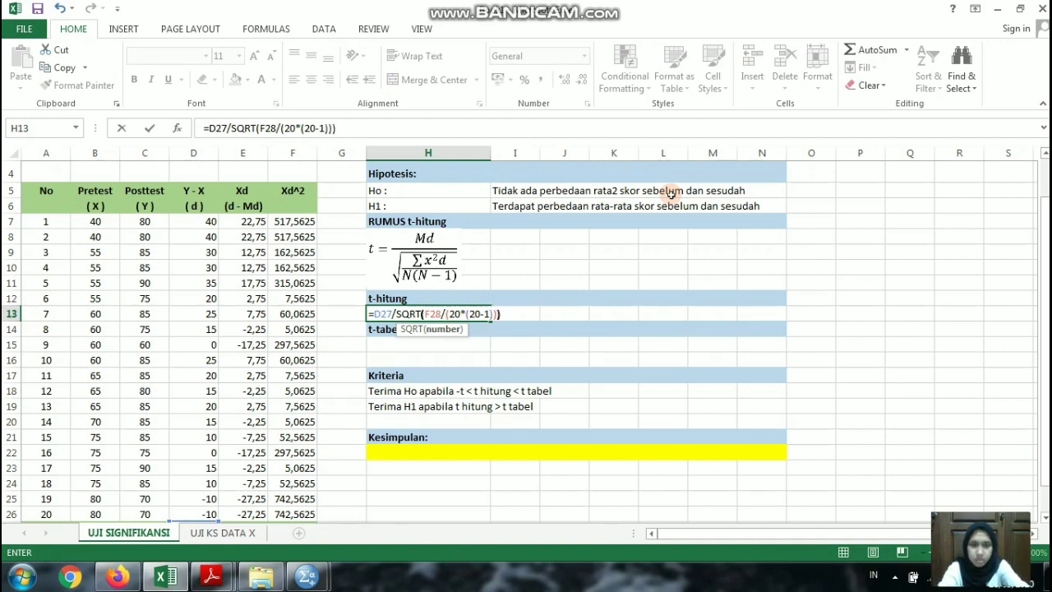
key("Return")
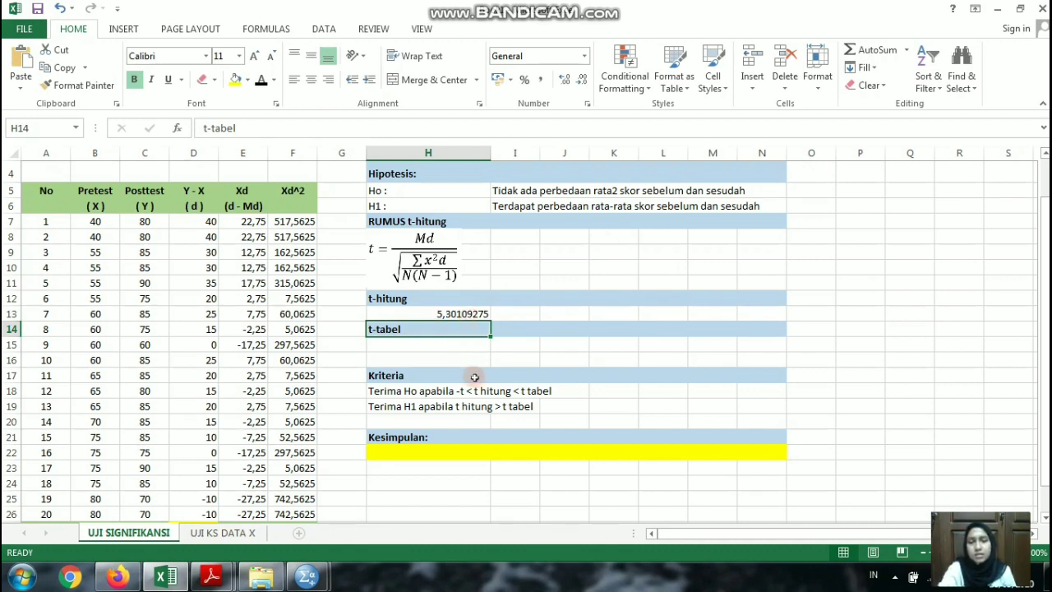
- Switch to tabel-t.pdf in Adobe Reader and copy the critical t value for df 18 in the 0.025/0.050 column
left_click(400, 346)
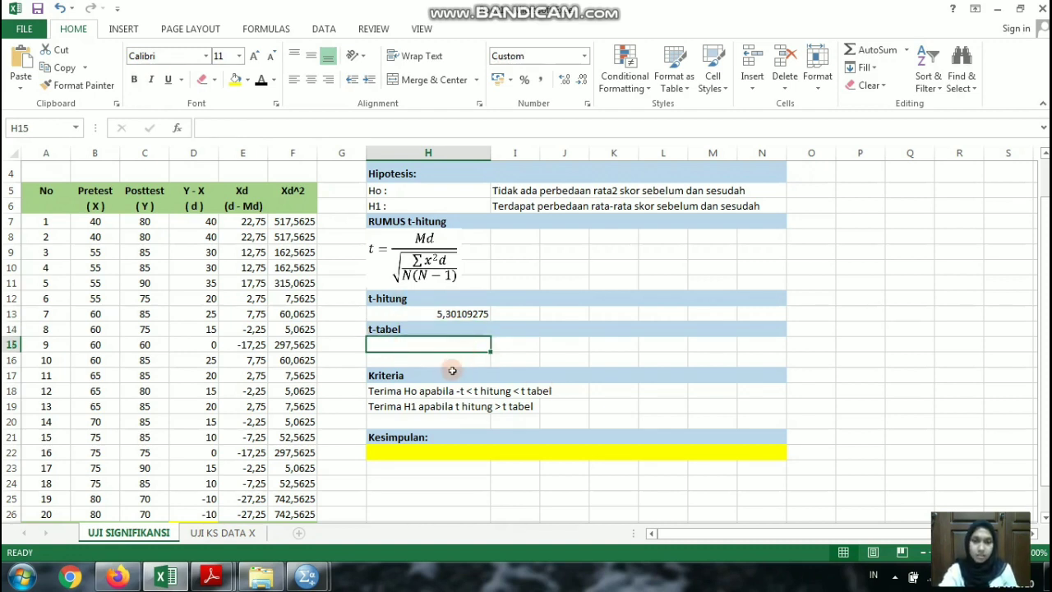
mouse_move(212, 576)
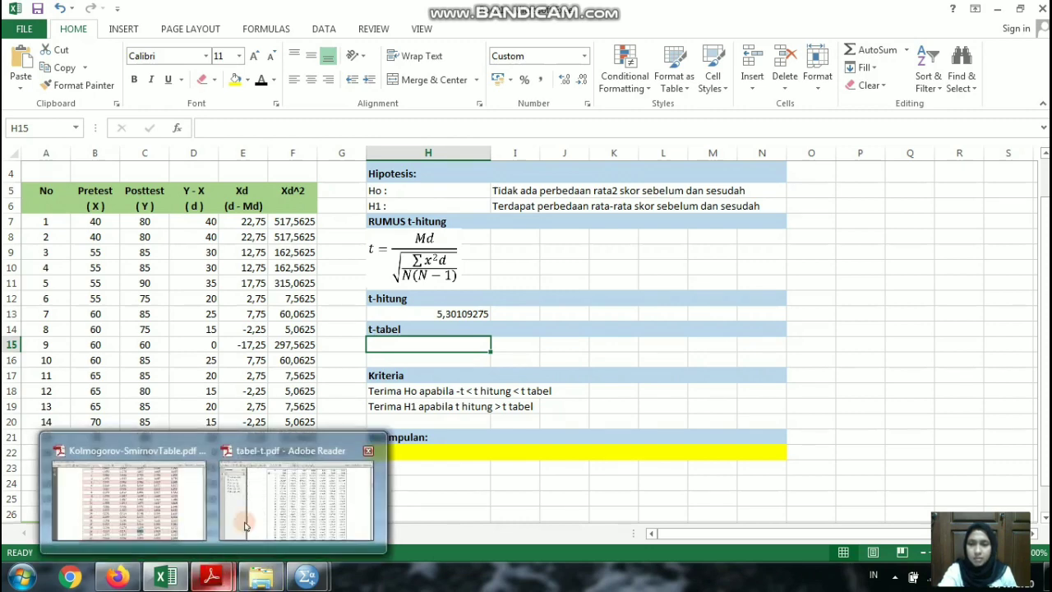
left_click(250, 517)
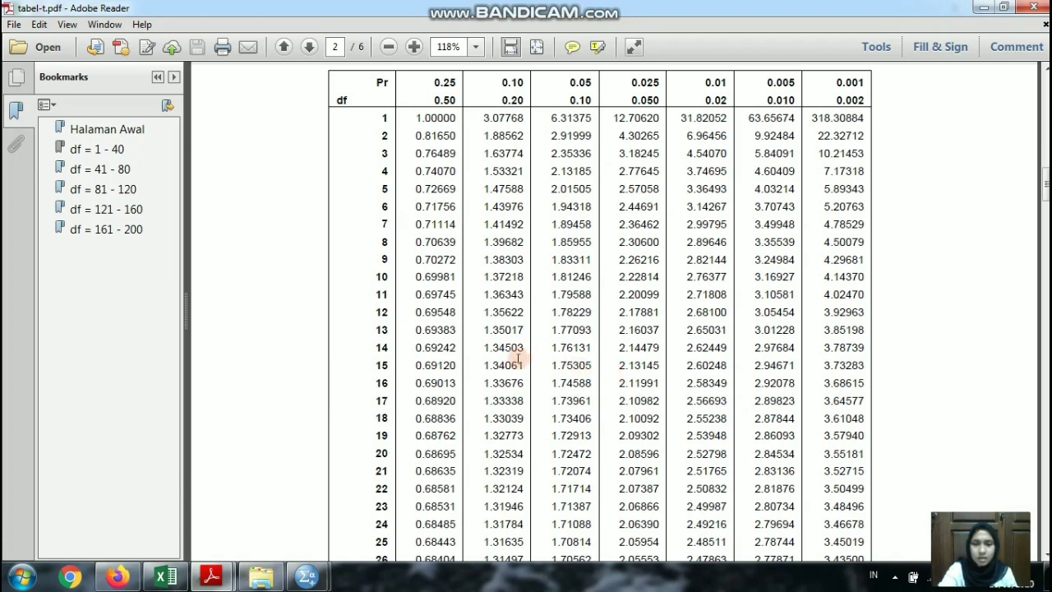
left_click(168, 577)
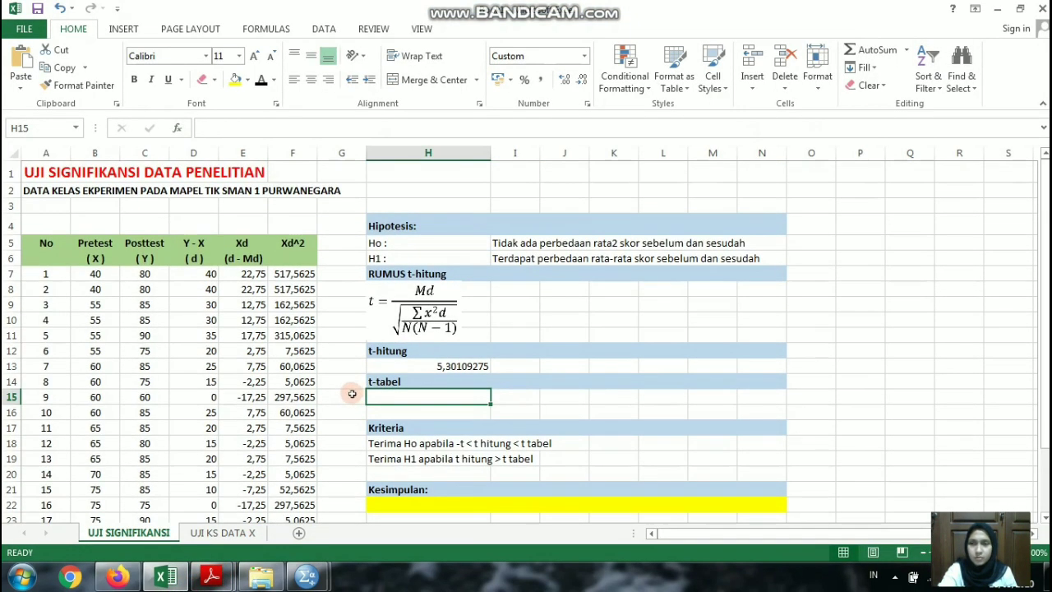
scroll(352, 394, "down", 1)
mouse_move(212, 575)
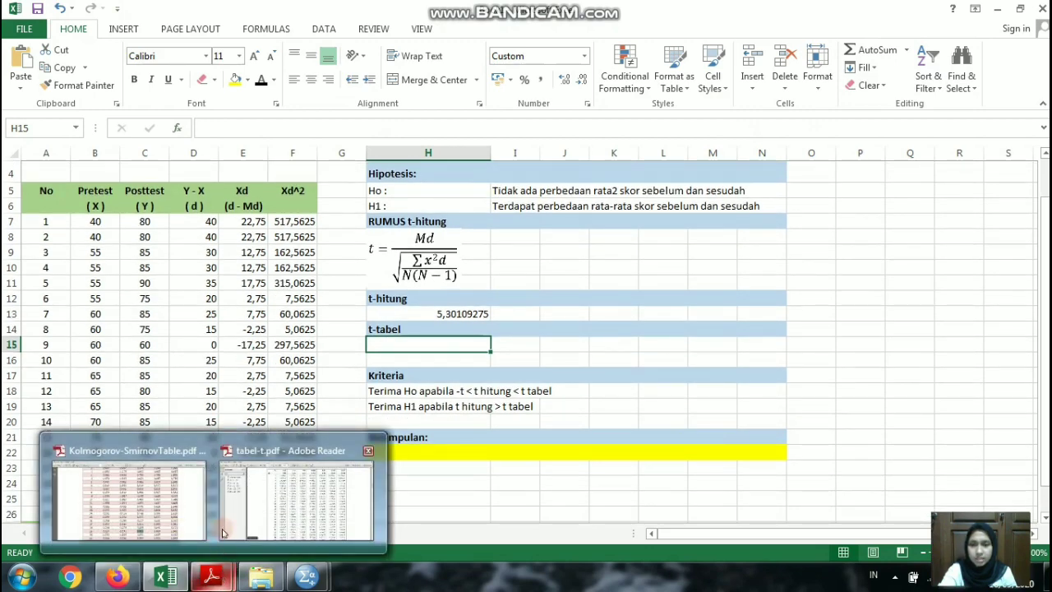
left_click(254, 507)
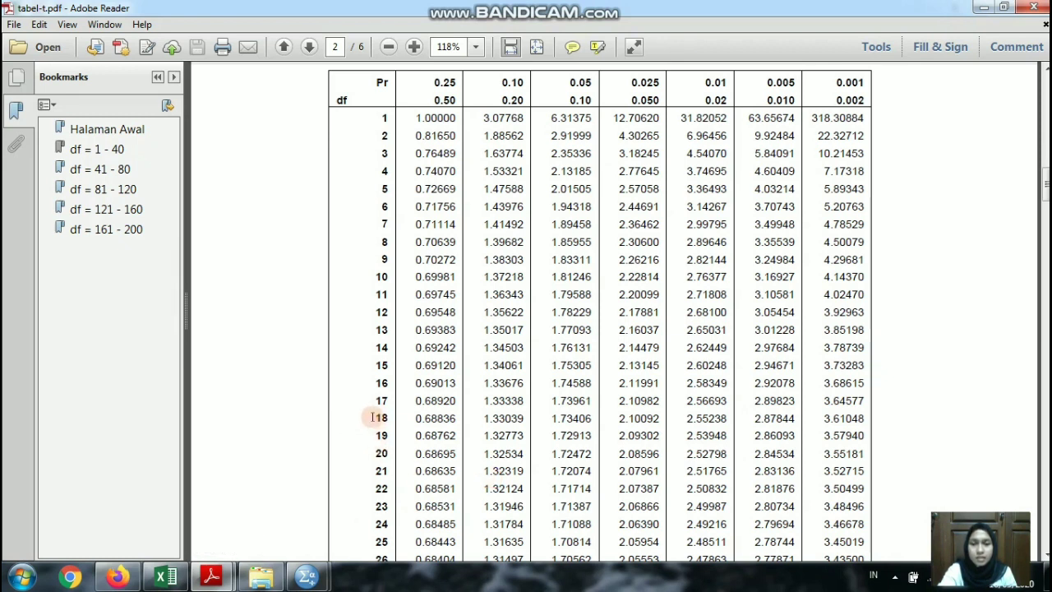
left_click_drag(374, 417, 385, 418)
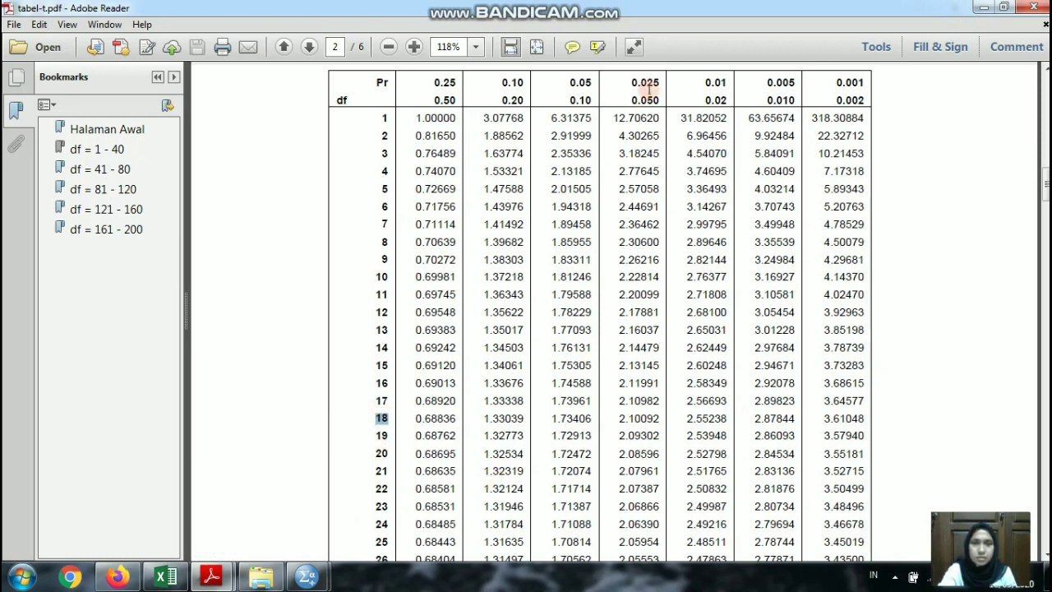
left_click_drag(620, 424, 666, 421)
key("ctrl+c")
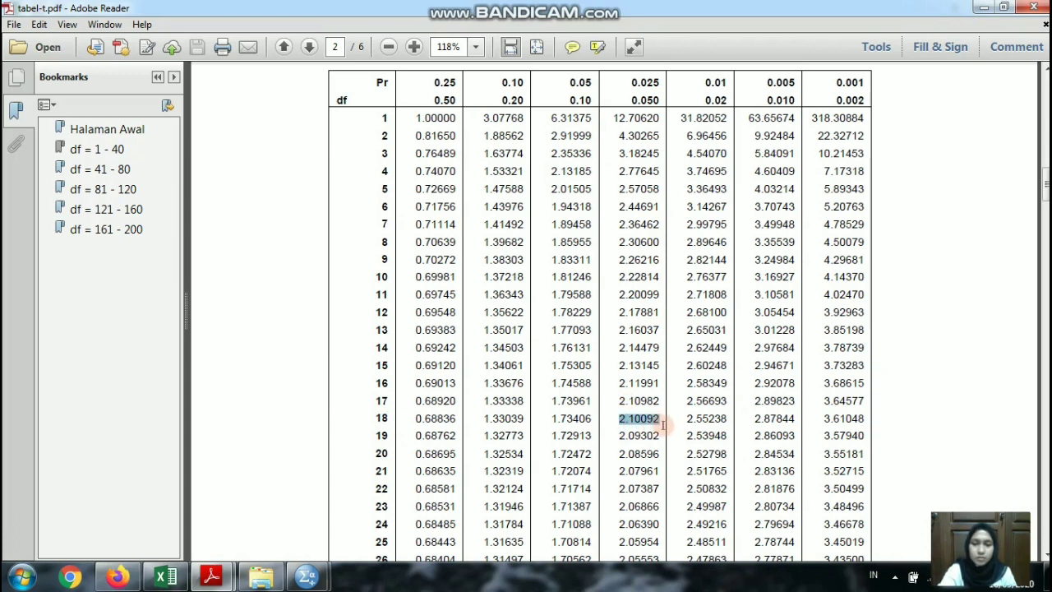
- Switch back to Excel and enter the copied t-tabel value in H15 as text with a decimal comma, 2,10092
key("alt+Tab")
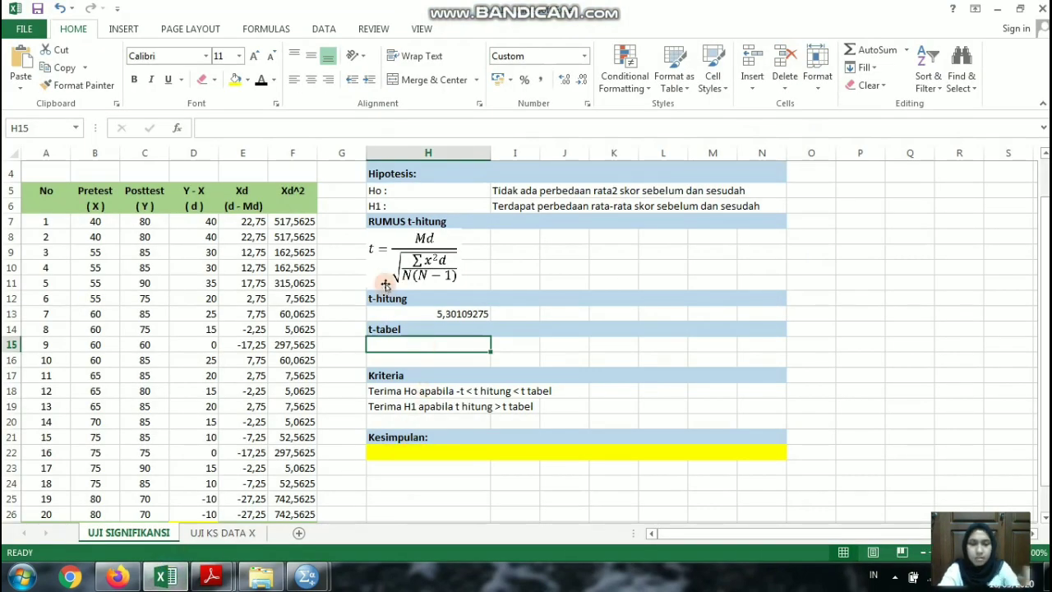
type("'")
key("ctrl+v")
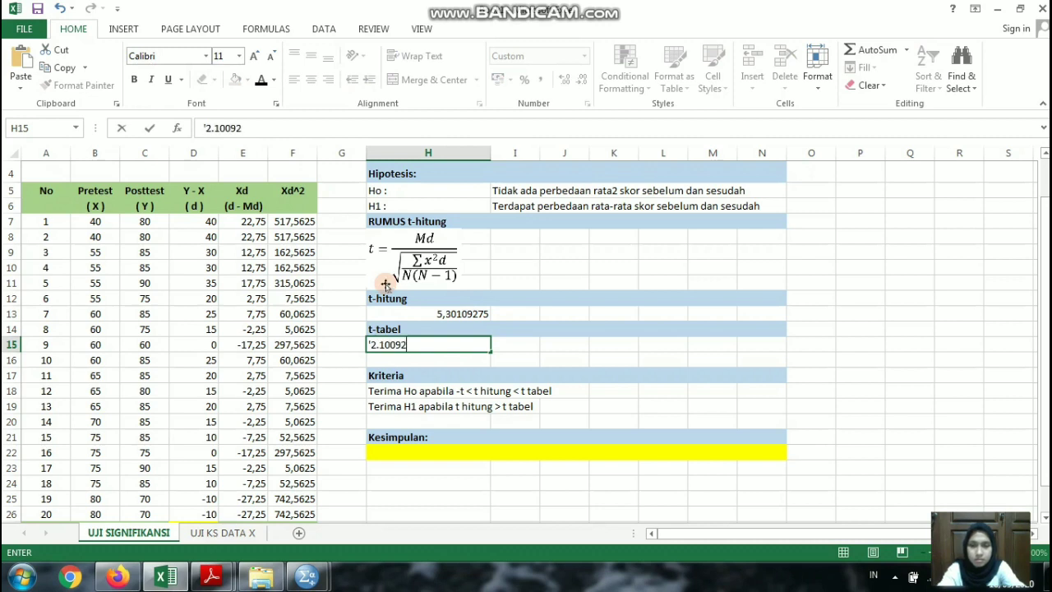
key("Return")
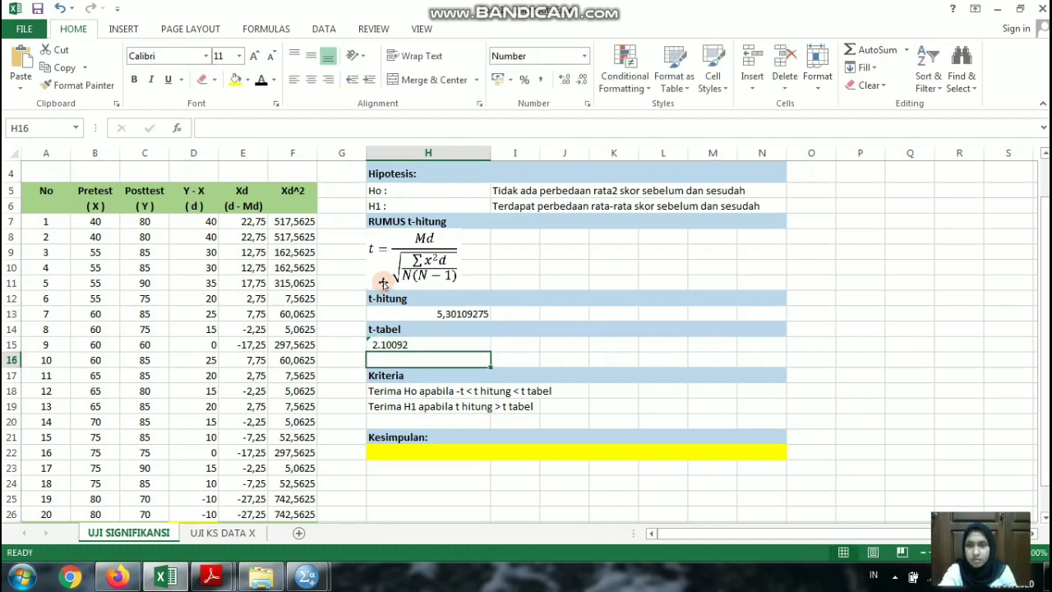
left_click(390, 344)
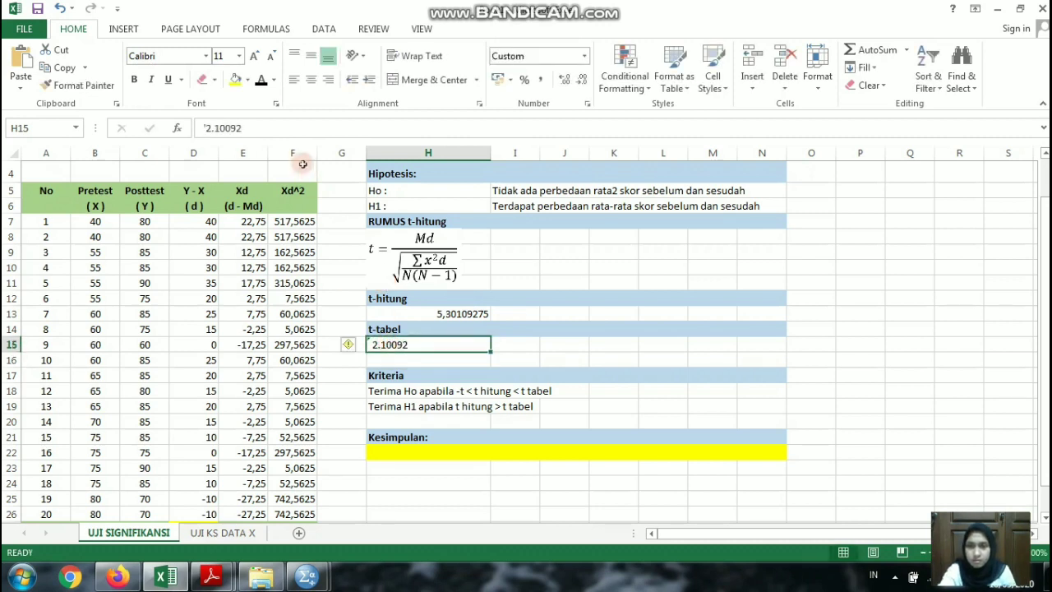
left_click(216, 129)
key("BackSpace")
type(",")
key("Return")
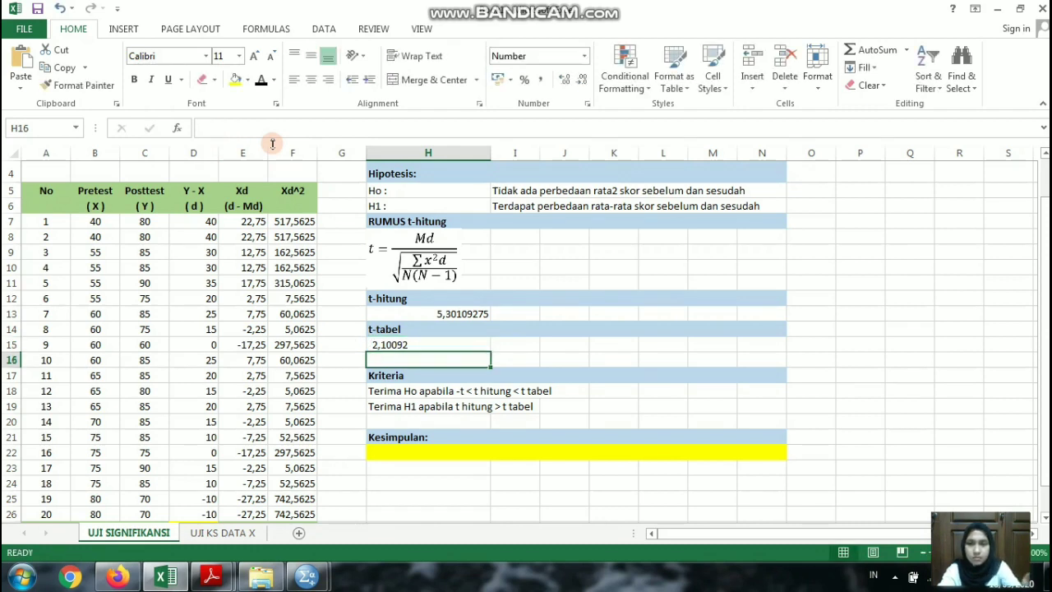
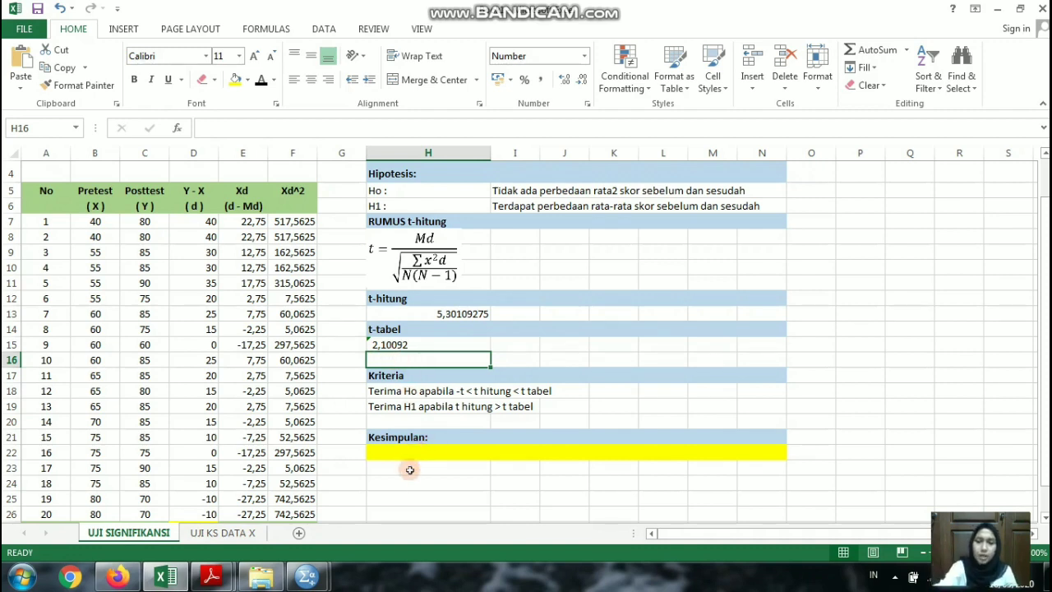
- Reveal the hidden Kesimpulan text in H22 by setting its font colour to black, and check it against the H1 criterion in H19
key("Right")
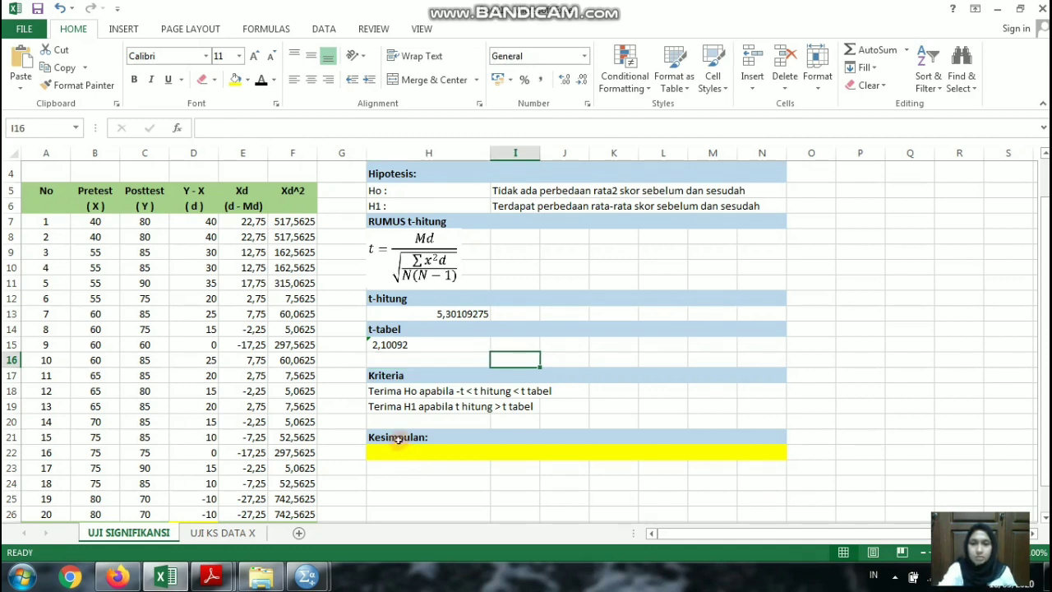
left_click(395, 452)
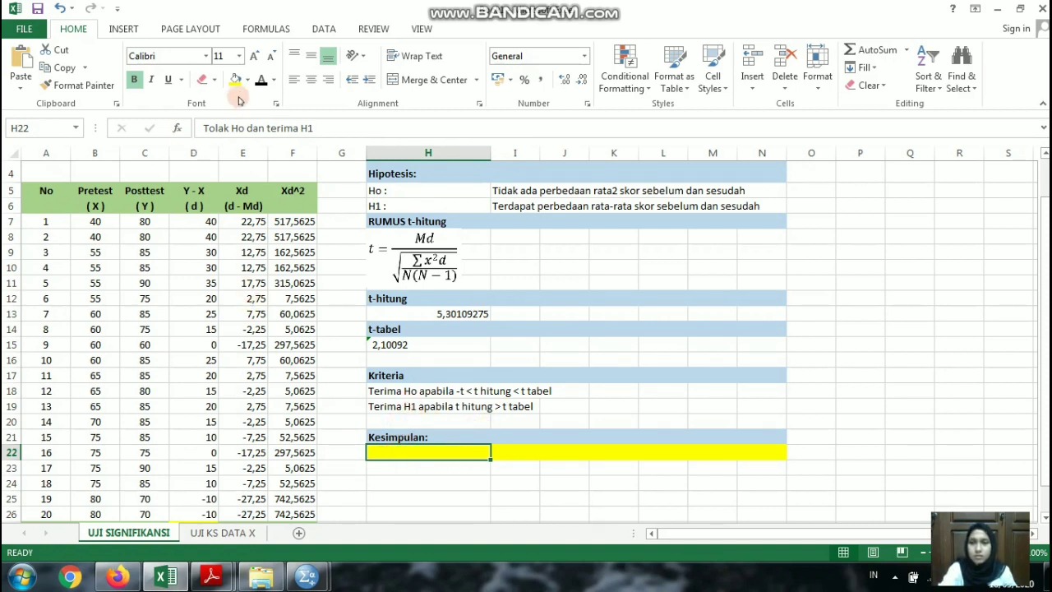
left_click(263, 83)
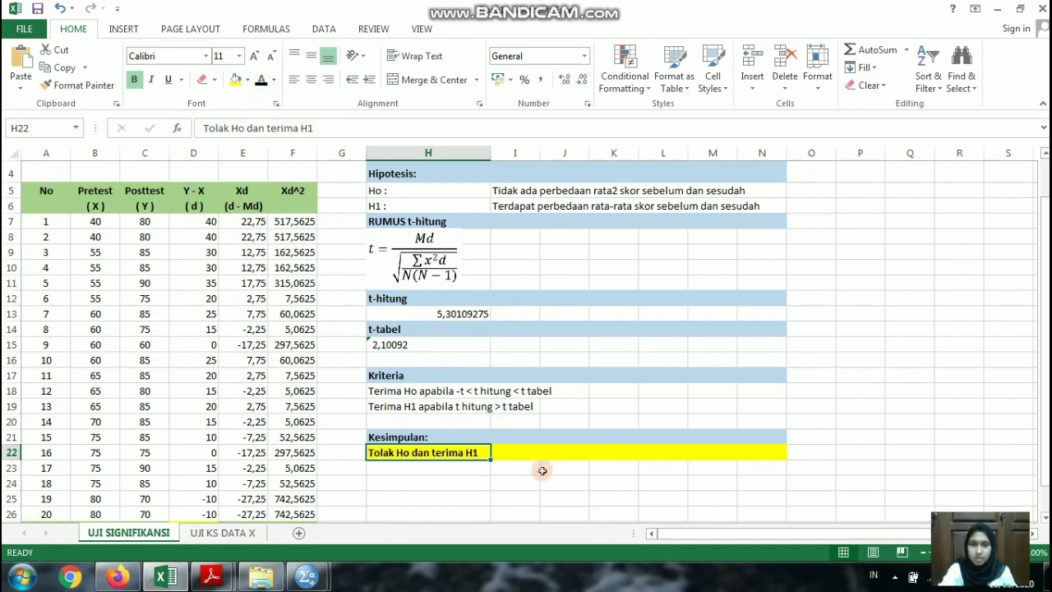
left_click_drag(394, 406, 531, 411)
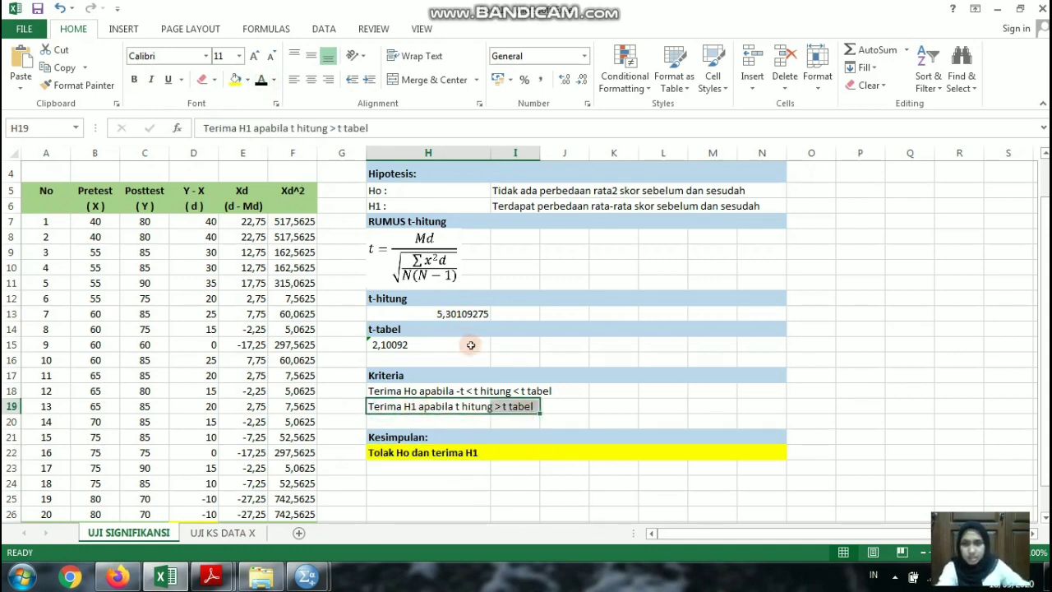
left_click(442, 481)
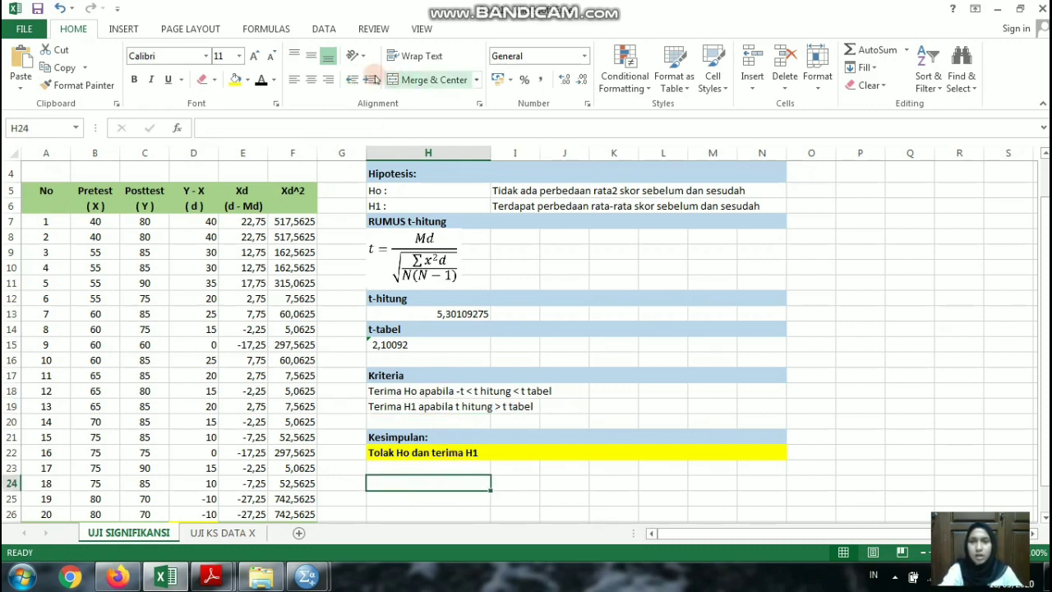
- Open the Data Analysis tools and choose t-Test: Paired Two Sample for Means
left_click(330, 31)
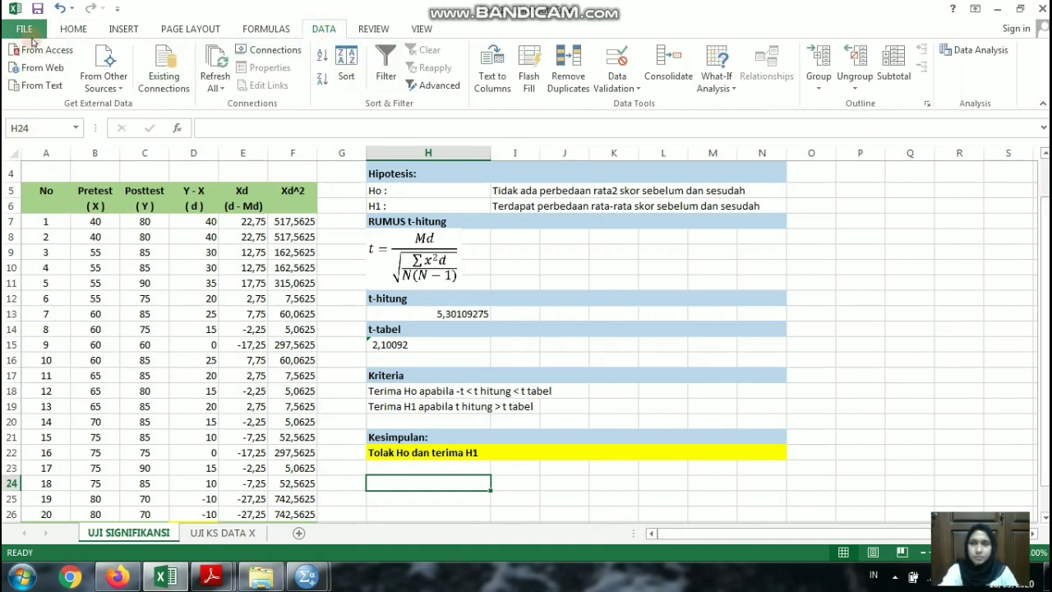
left_click(26, 30)
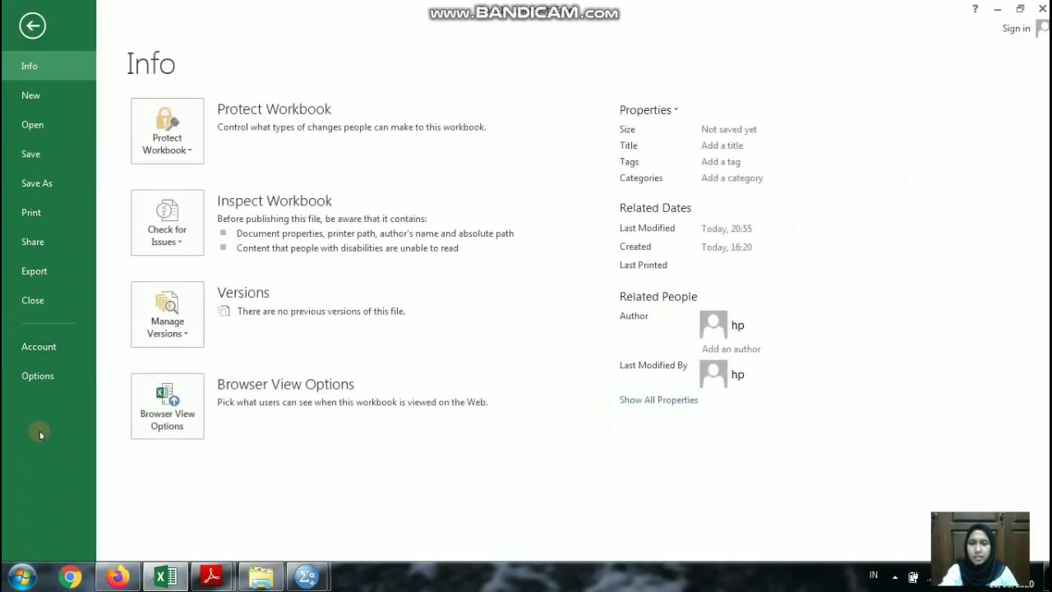
left_click(33, 27)
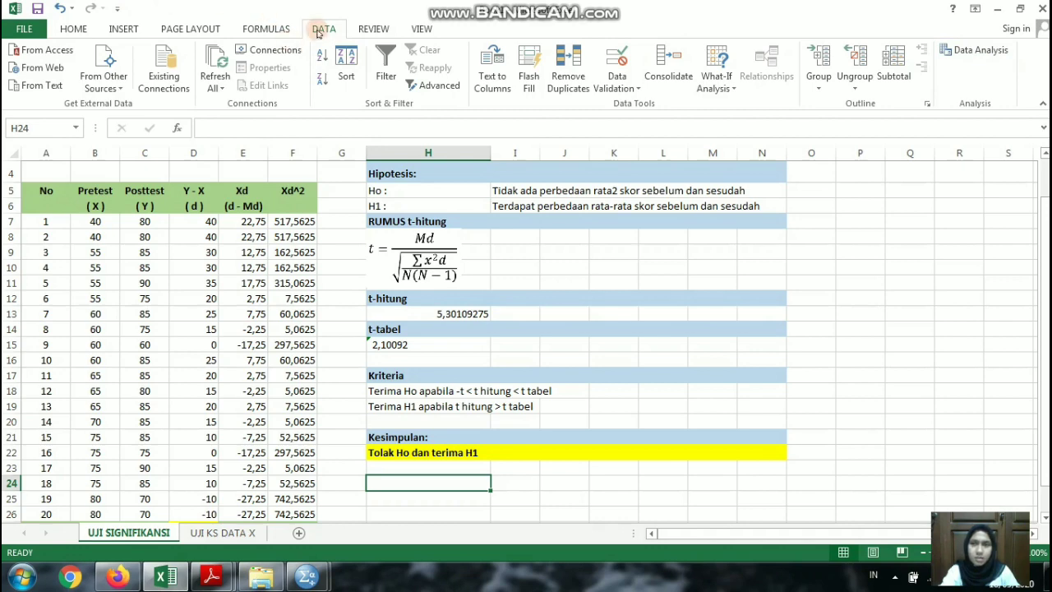
left_click(981, 51)
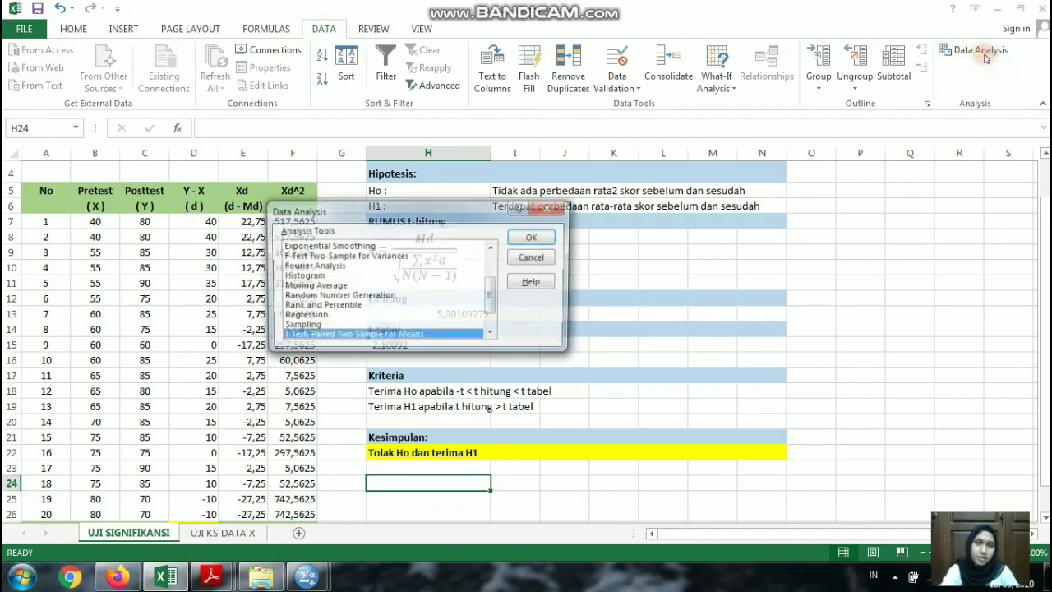
scroll(395, 263, "up", 1)
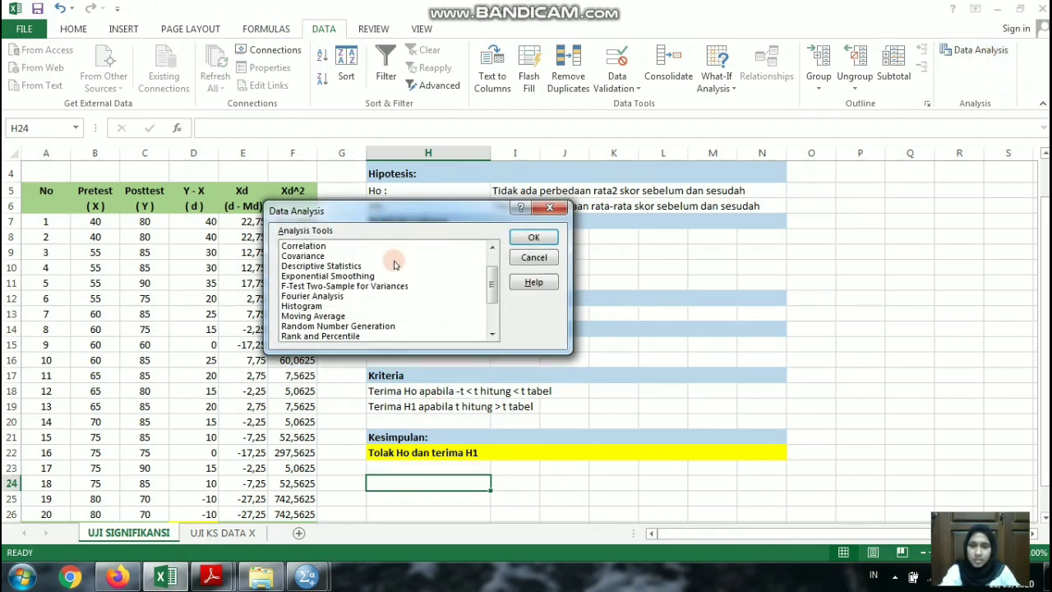
scroll(310, 318, "down", 3)
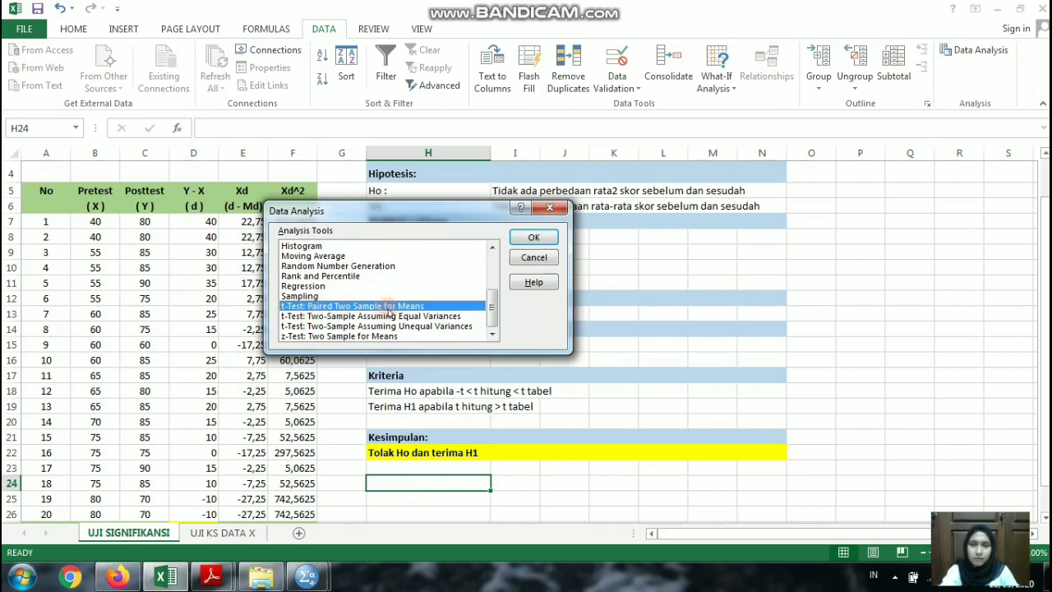
left_click(540, 239)
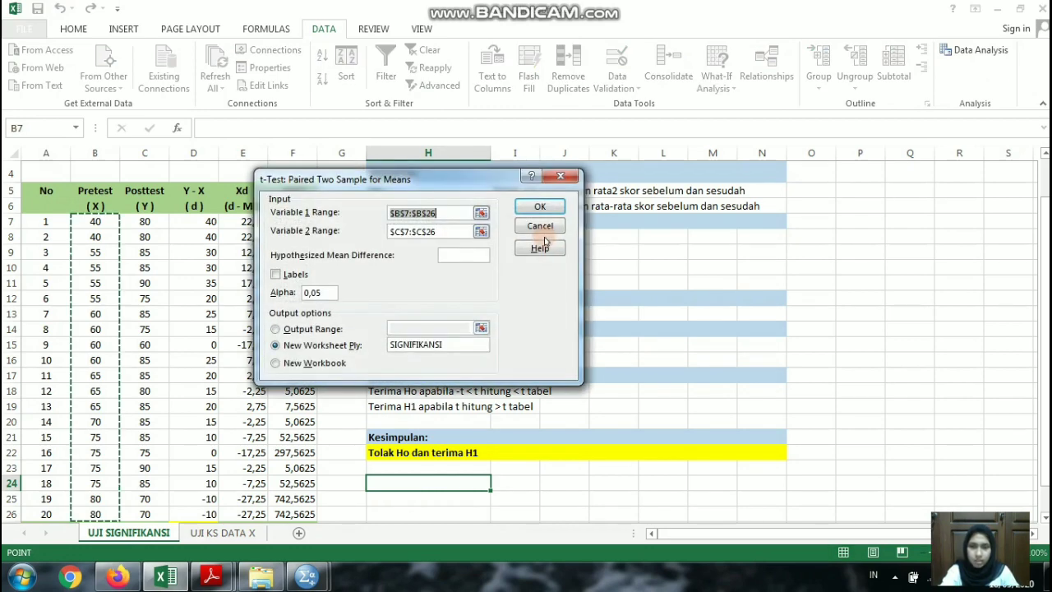
- Replace the paired t-test input ranges with the pretest scores $B$7:$B$26 as Variable 1 and the posttest scores $C$7:$C$26 as Variable 2
key("BackSpace")
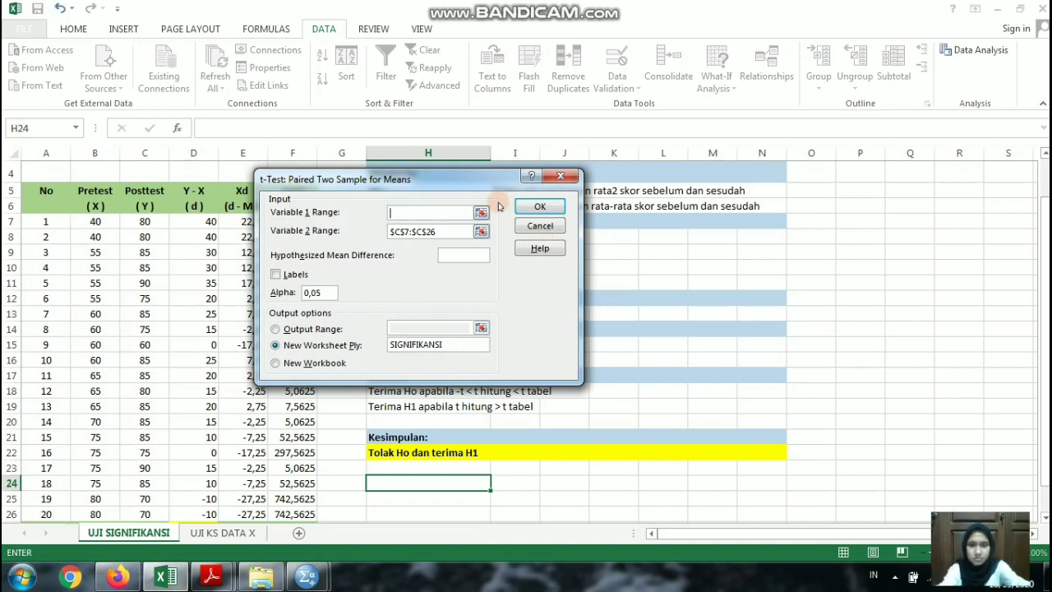
left_click_drag(462, 232, 390, 230)
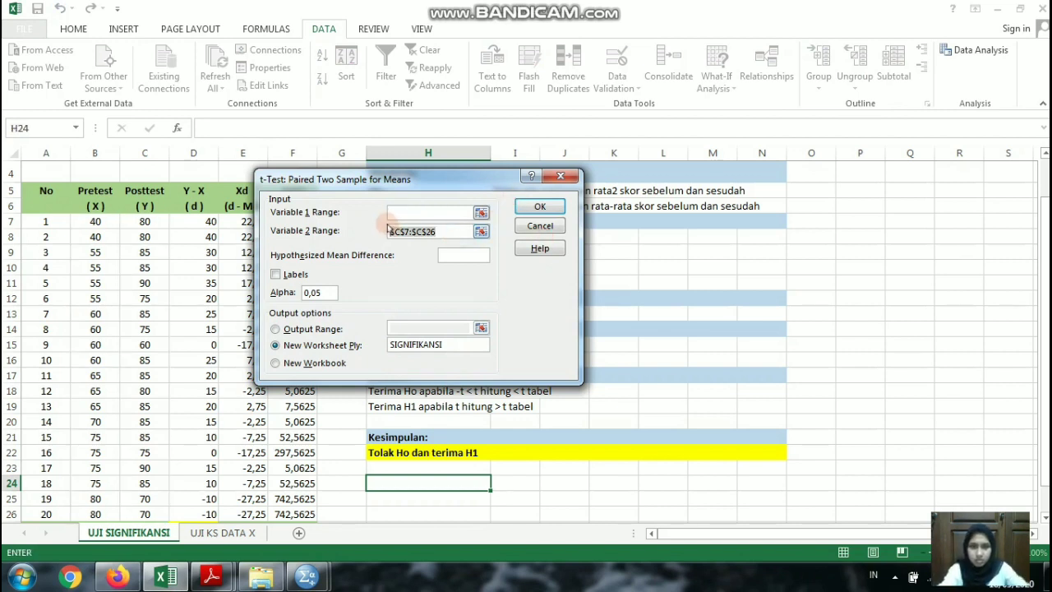
key("BackSpace")
left_click(403, 212)
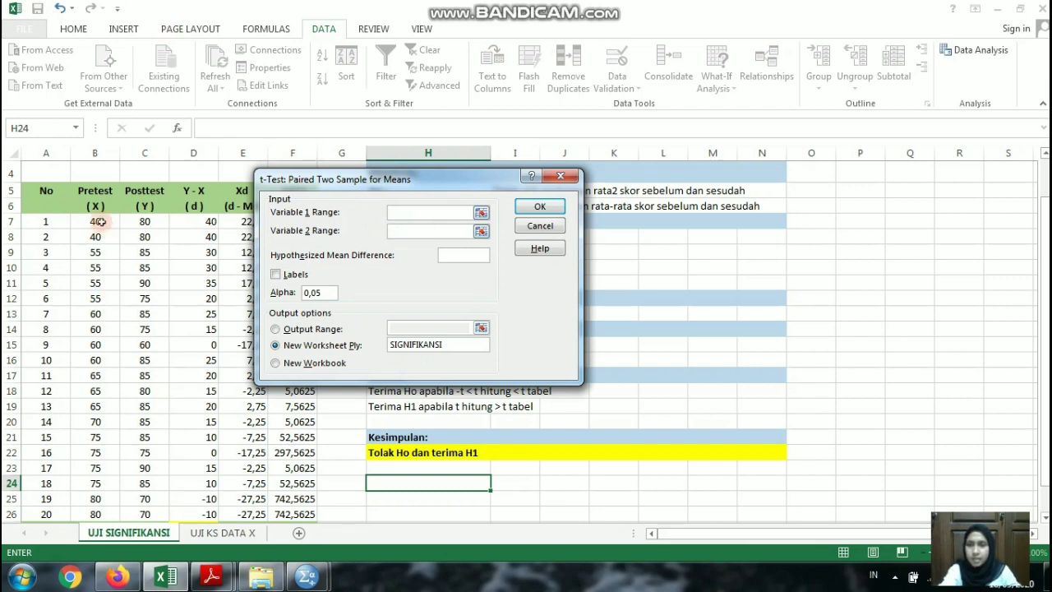
left_click_drag(94, 221, 92, 517)
left_click(403, 230)
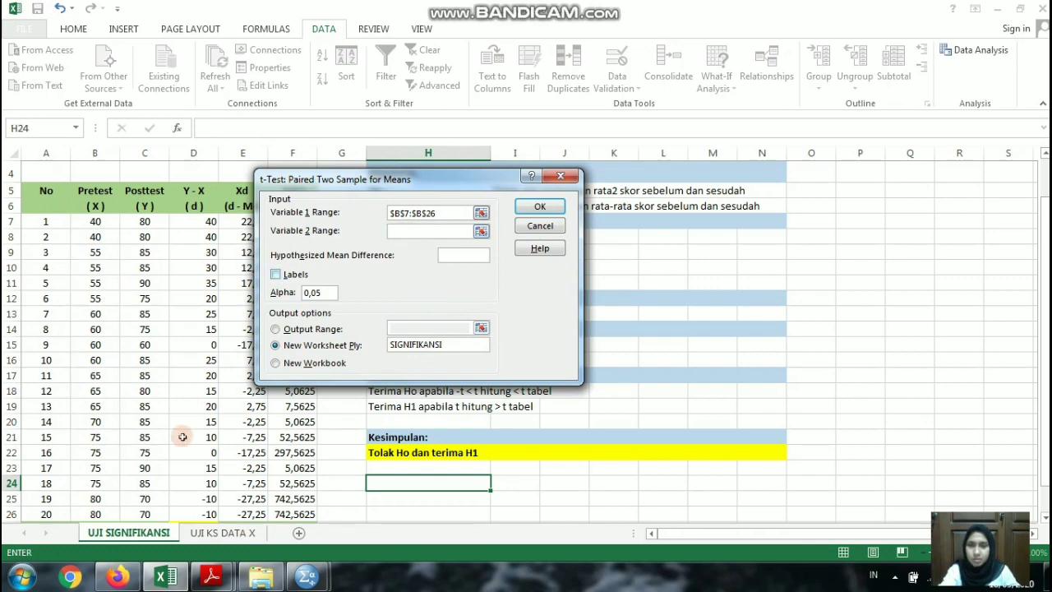
left_click_drag(145, 221, 145, 514)
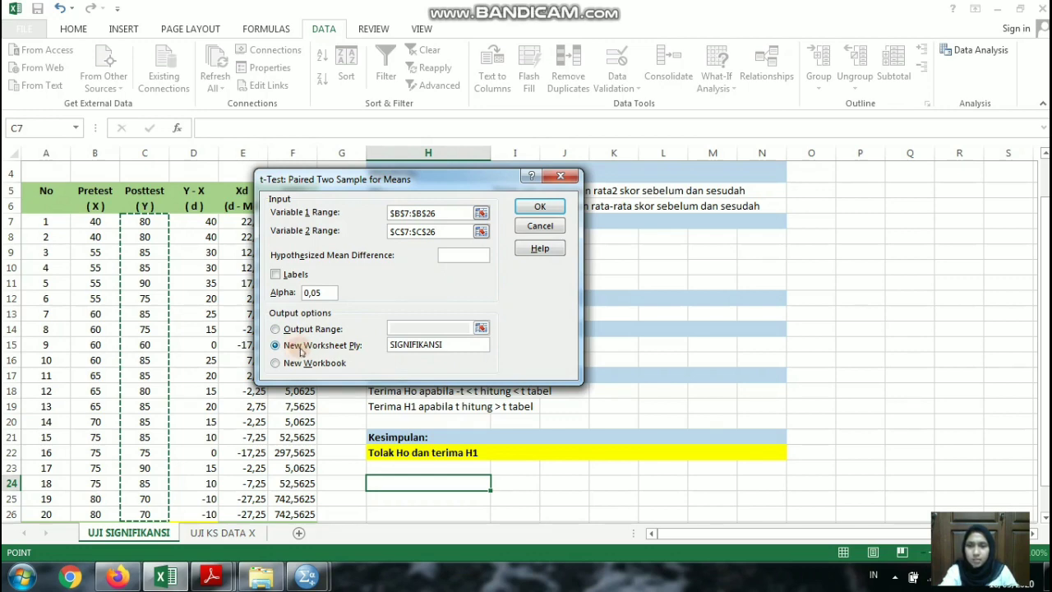
- Output the paired t-test results to a new worksheet named SIGNIFIKANSI and run the analysis
left_click(301, 352)
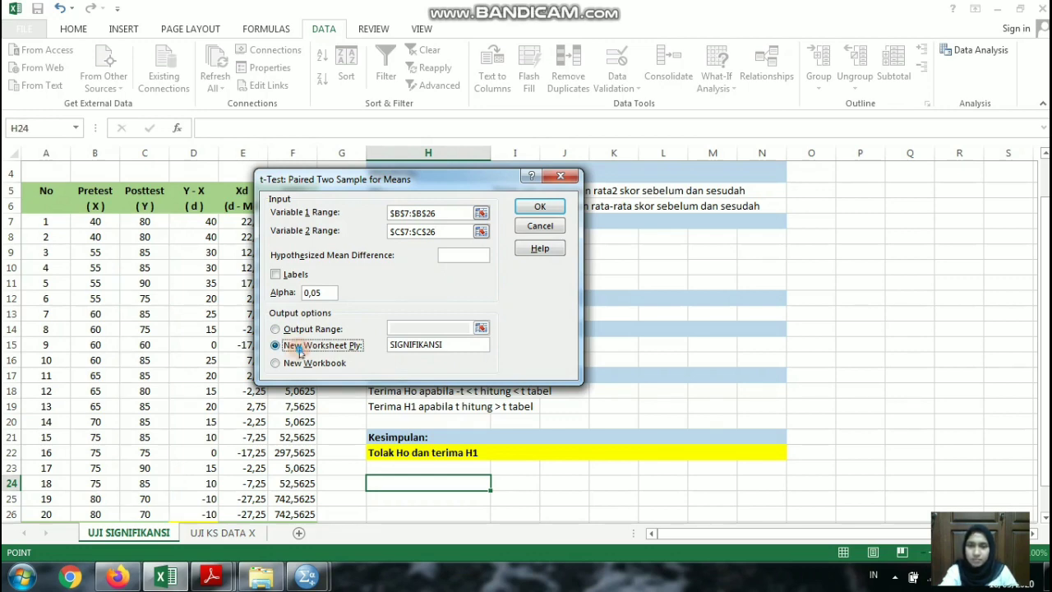
left_click(464, 344)
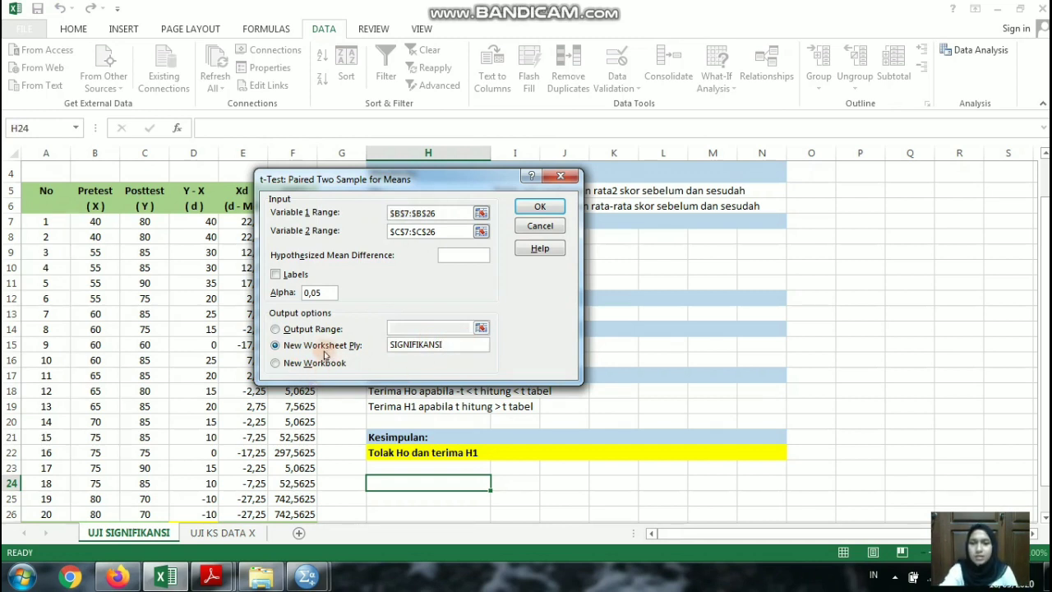
left_click(540, 208)
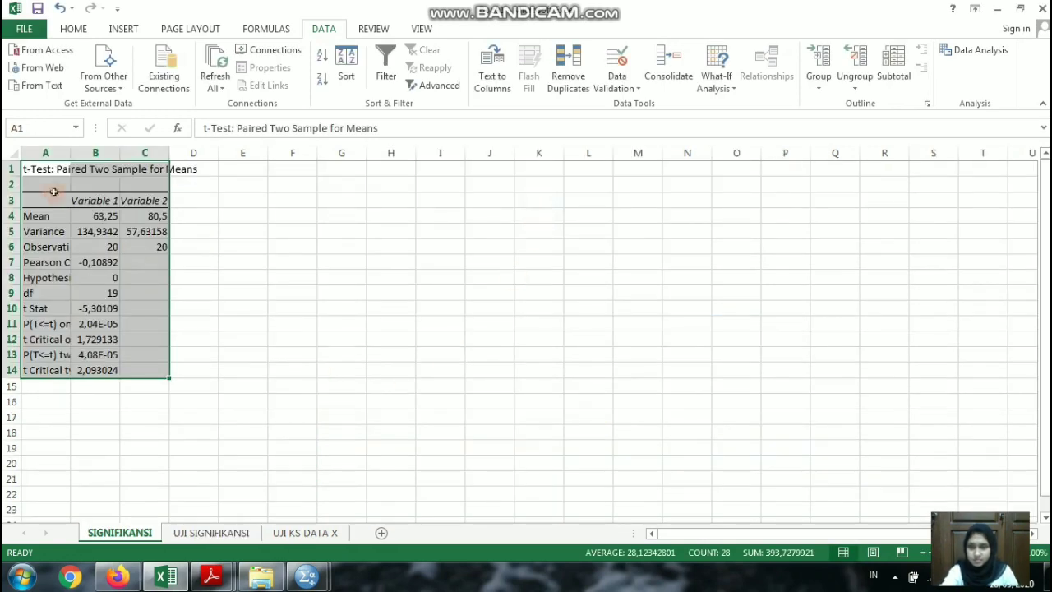
- Widen columns A, B and C of the SIGNIFIKANSI sheet to make the t-test labels and values easier to read
left_click_drag(75, 150, 115, 153)
left_click_drag(212, 153, 235, 156)
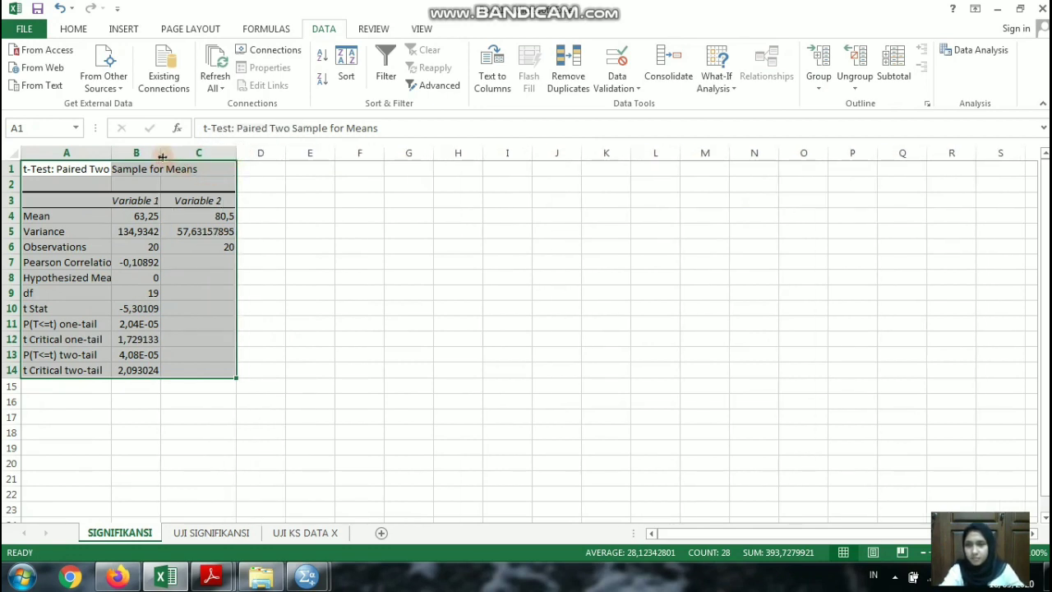
left_click_drag(162, 156, 174, 156)
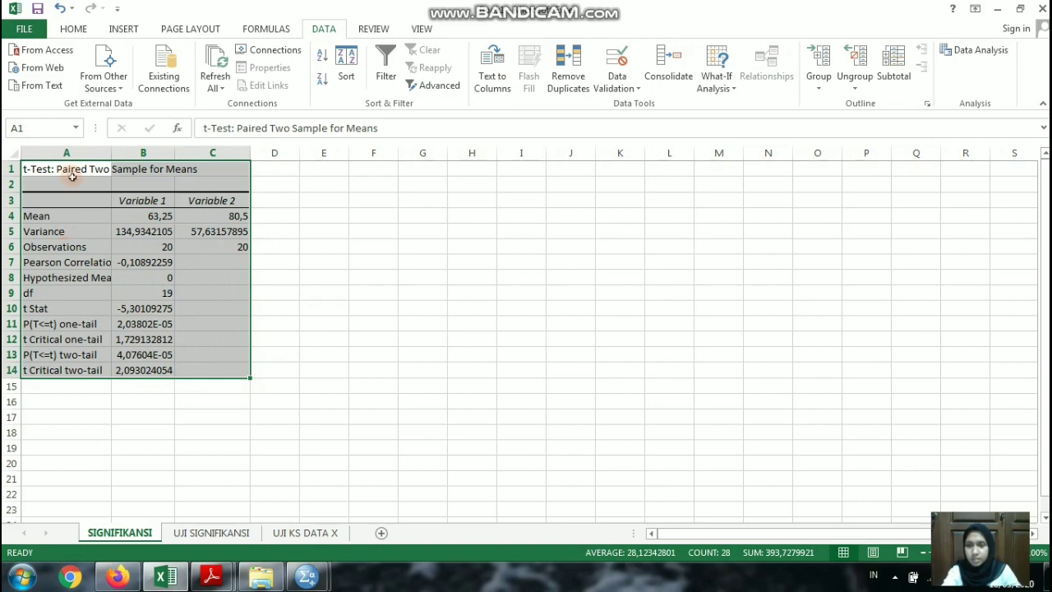
- Copy the t-test results table from the SIGNIFIKANSI sheet into the UJI SIGNIFIKANSI sheet starting at H24
key("ctrl+c")
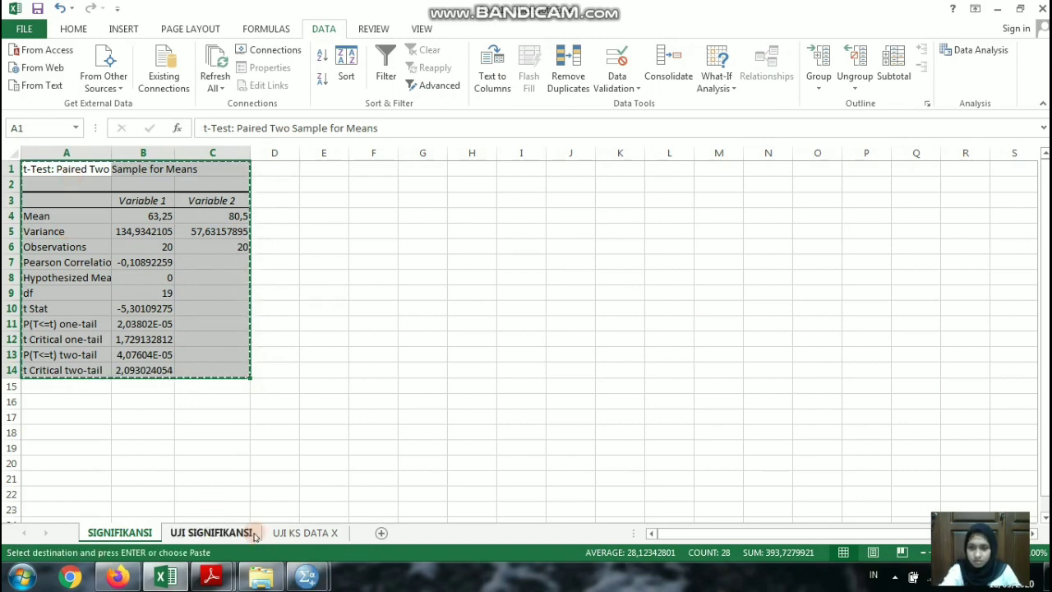
left_click(211, 533)
scroll(752, 448, "down", 1)
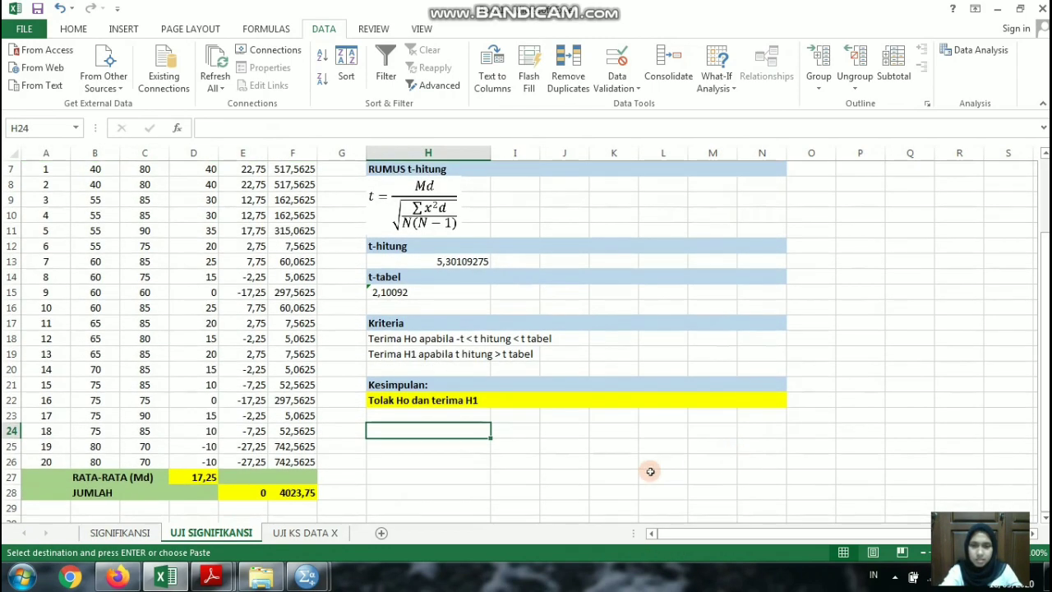
key("ctrl+v")
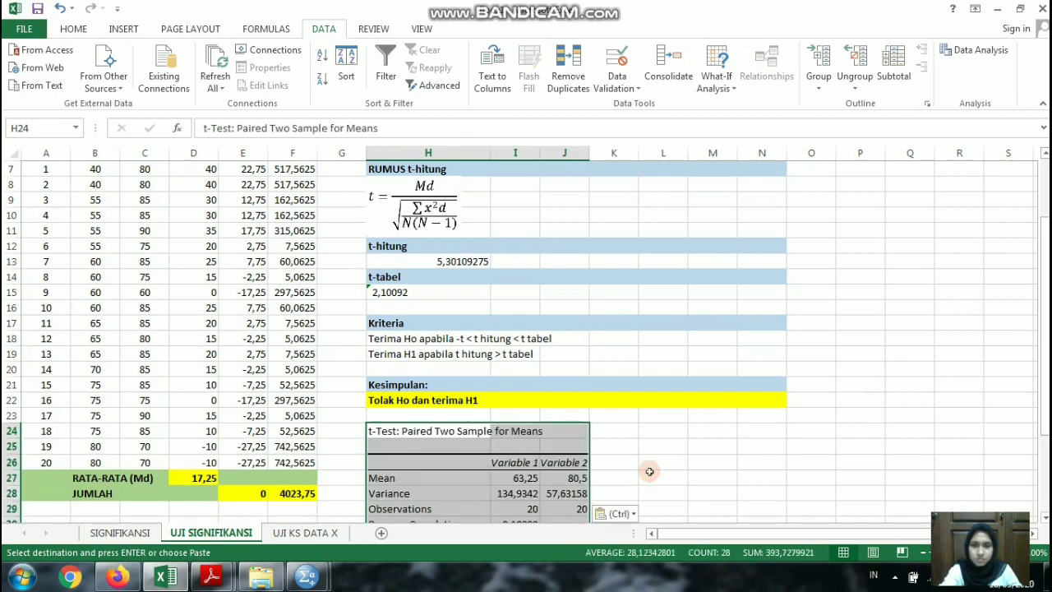
scroll(650, 460, "down", 2)
left_click(649, 455)
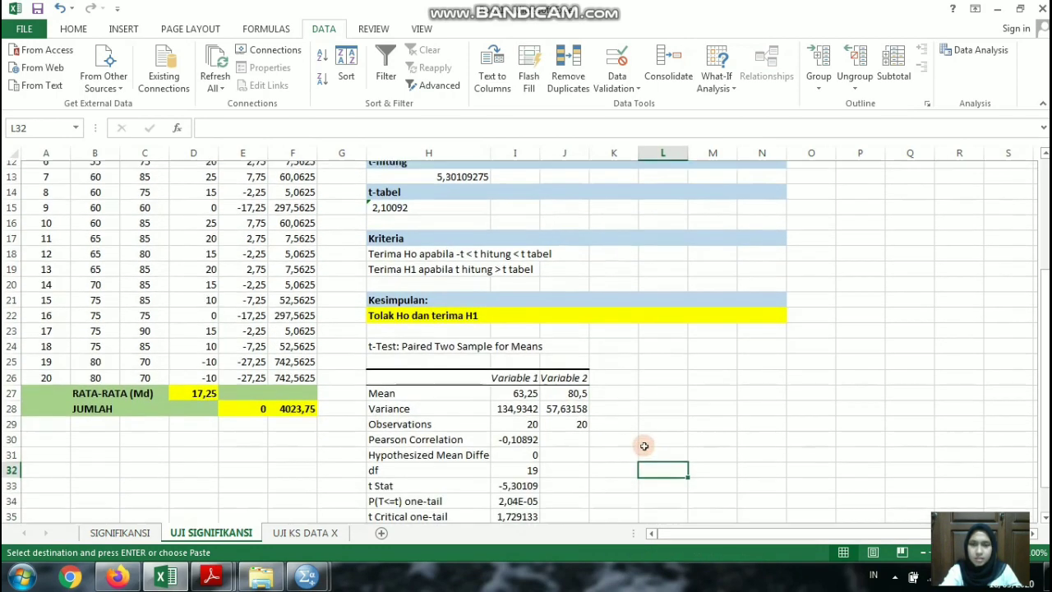
- Highlight the t Stat label and value in H33:I33 with a yellow fill
left_click(459, 479)
left_click_drag(459, 479, 514, 477)
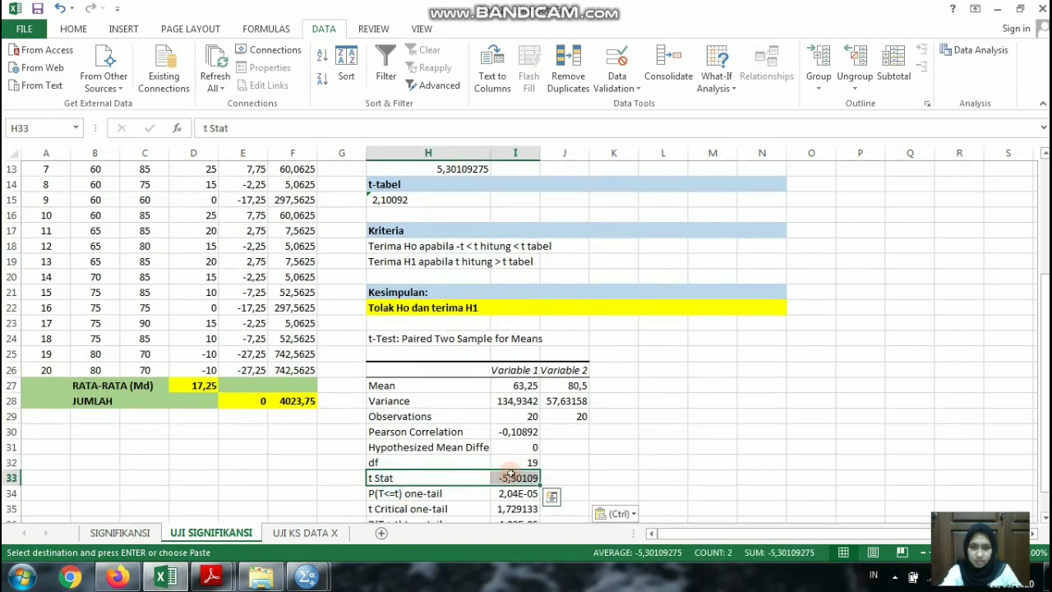
left_click(76, 28)
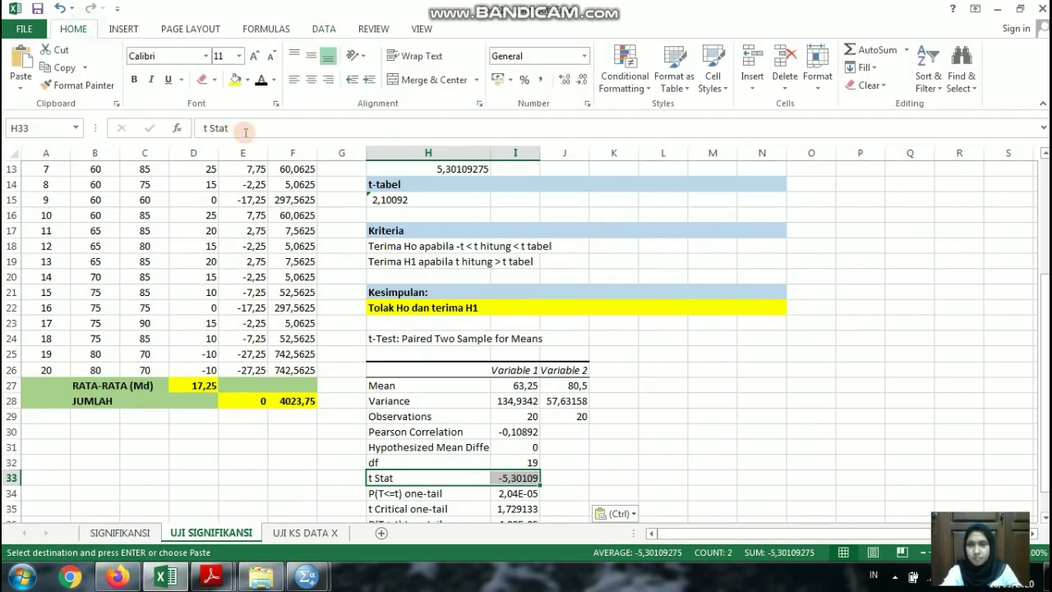
left_click(236, 80)
- Compare the t Stat value in I33 with the manually calculated t-hitung value in H13
scroll(433, 323, "down", 1)
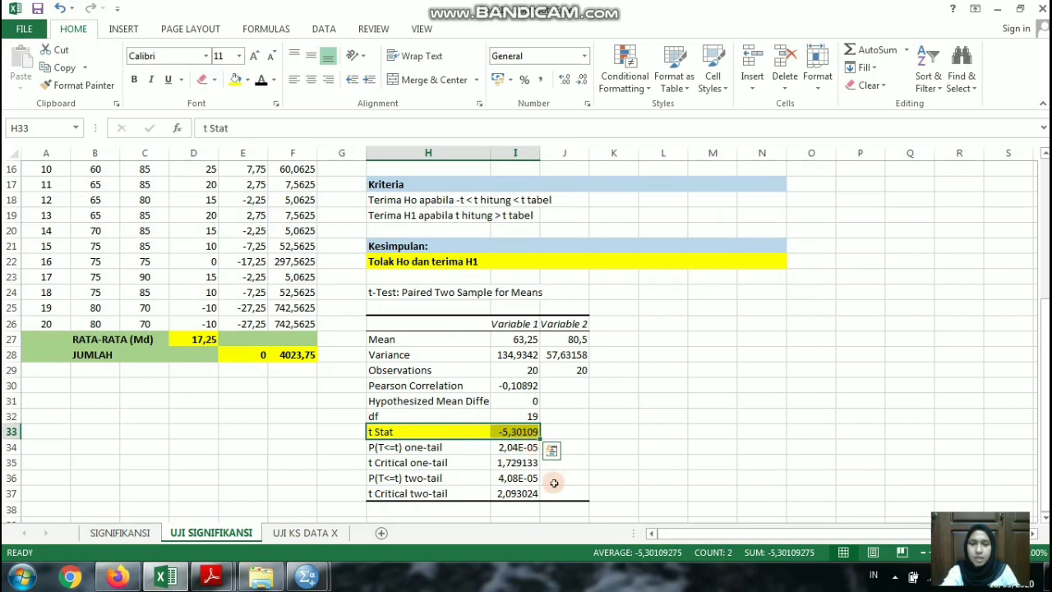
scroll(518, 442, "up", 3)
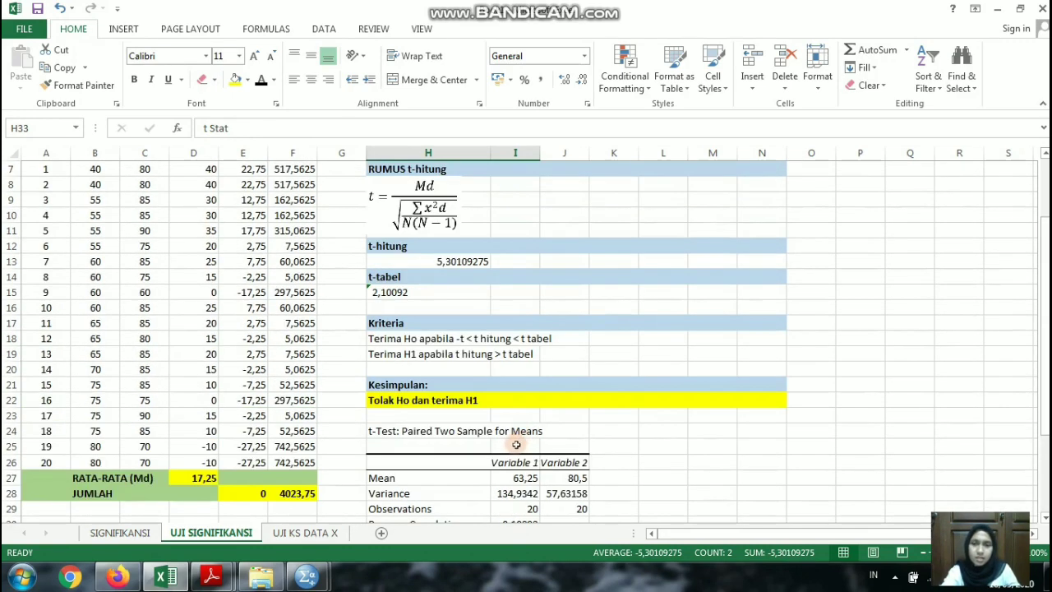
left_click(380, 261)
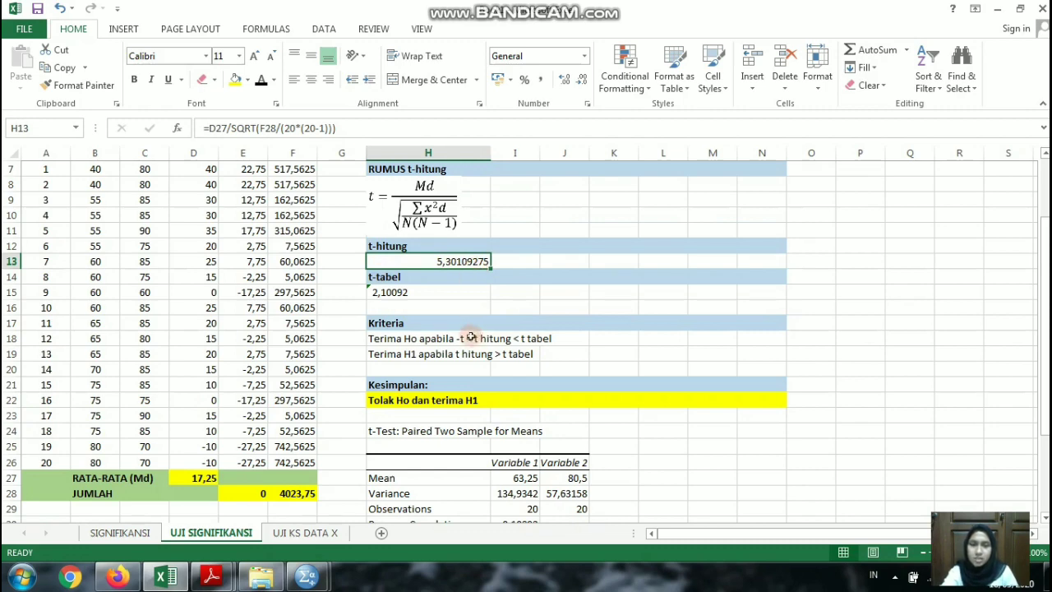
scroll(580, 462, "down", 2)
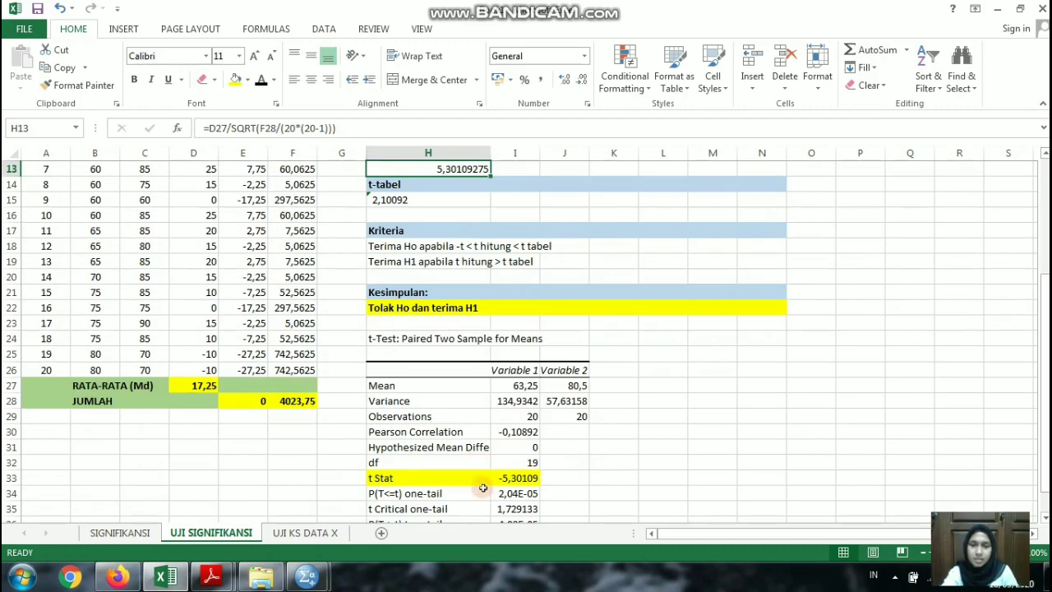
left_click(483, 480)
left_click(526, 484)
scroll(518, 485, "up", 3)
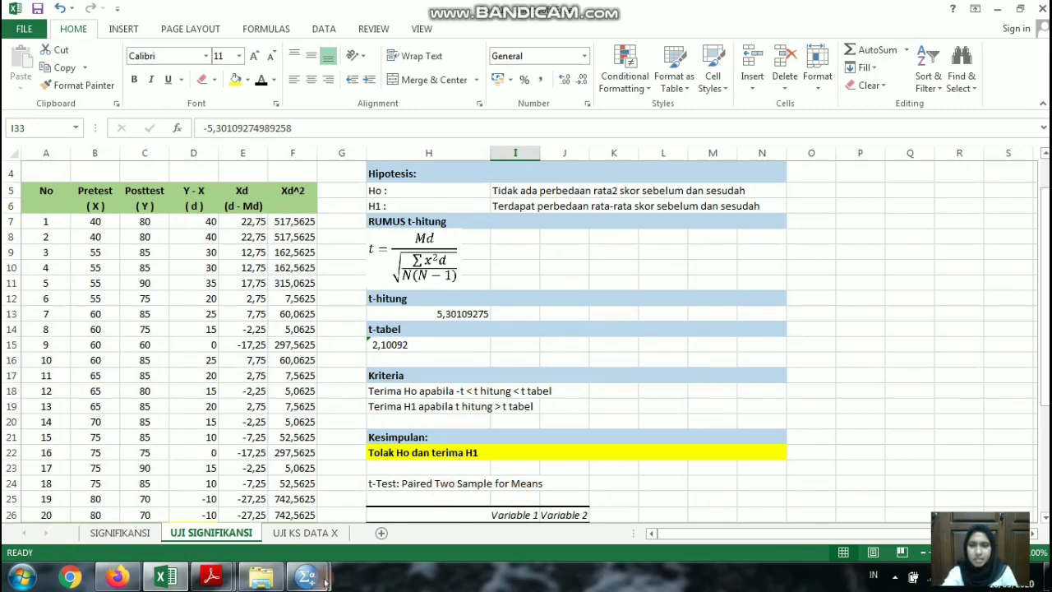
- Switch to the SPSS Data Editor and review the PRETEST and POSTEST scores in rows 1 to 20
mouse_move(317, 579)
mouse_move(252, 503)
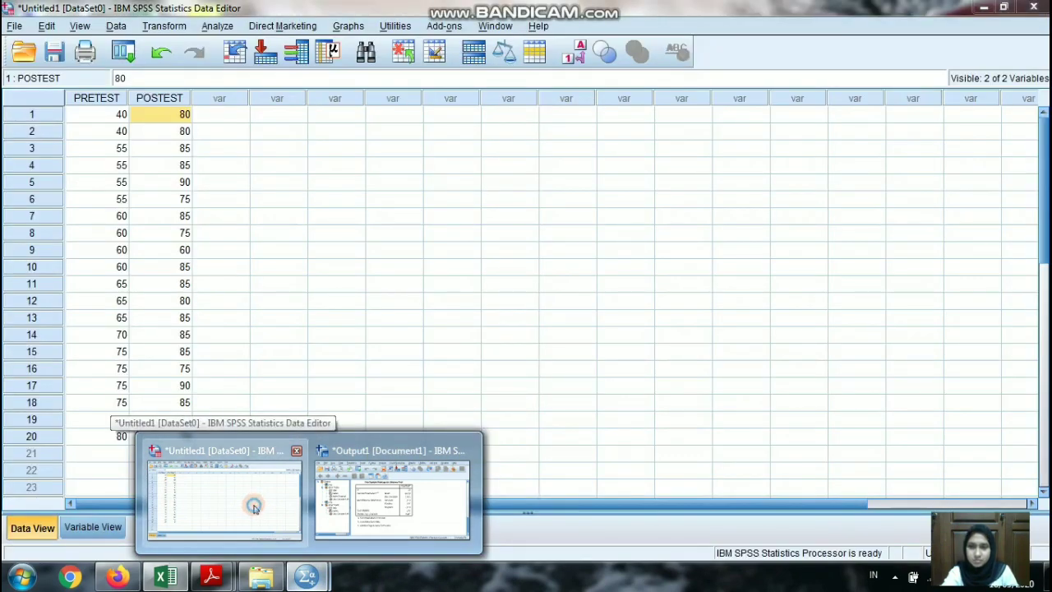
left_click(253, 506)
left_click(107, 115)
left_click_drag(107, 115, 180, 440)
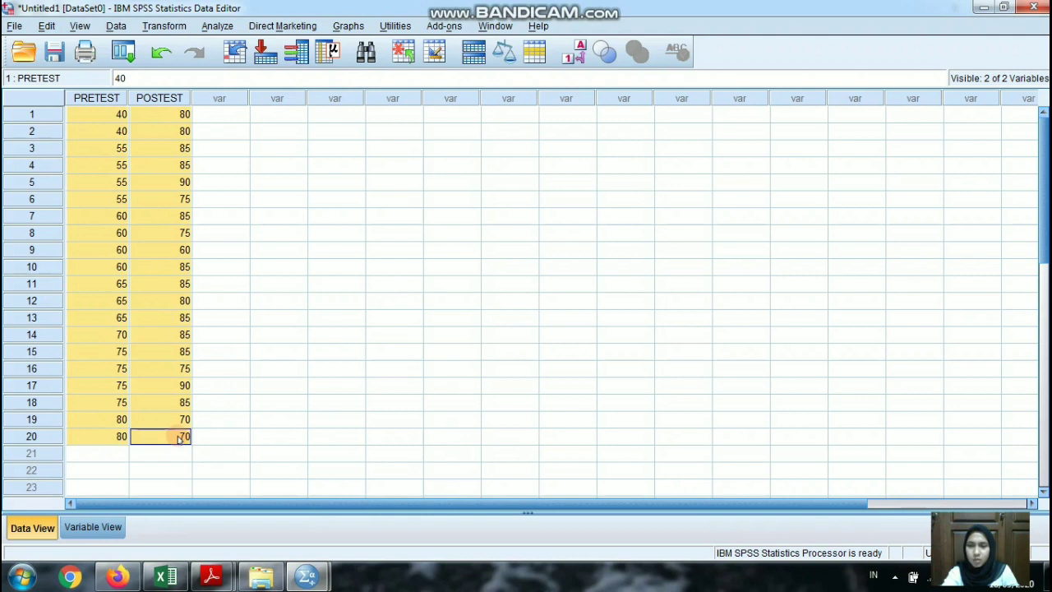
left_click(115, 114)
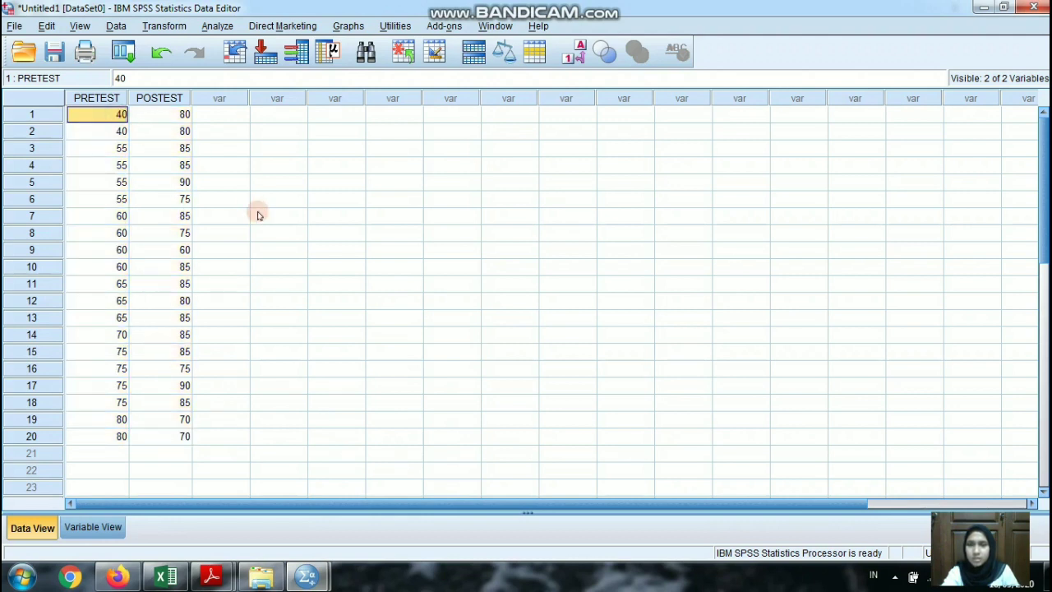
- Start a Paired-Samples T Test and pair PRETEST as Variable1 with POSTEST as Variable2
left_click(218, 26)
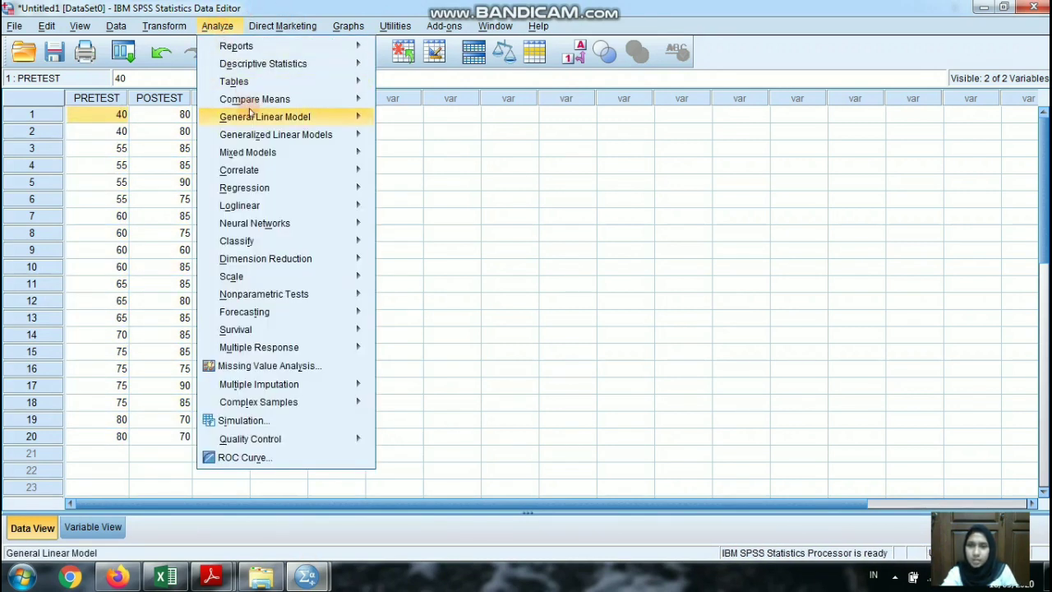
mouse_move(359, 99)
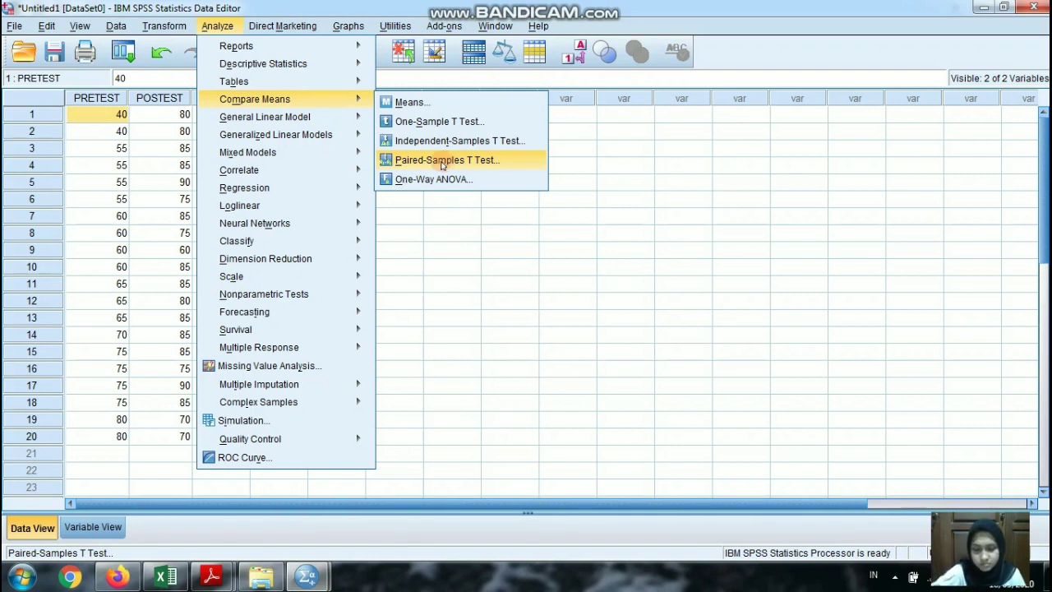
left_click(443, 161)
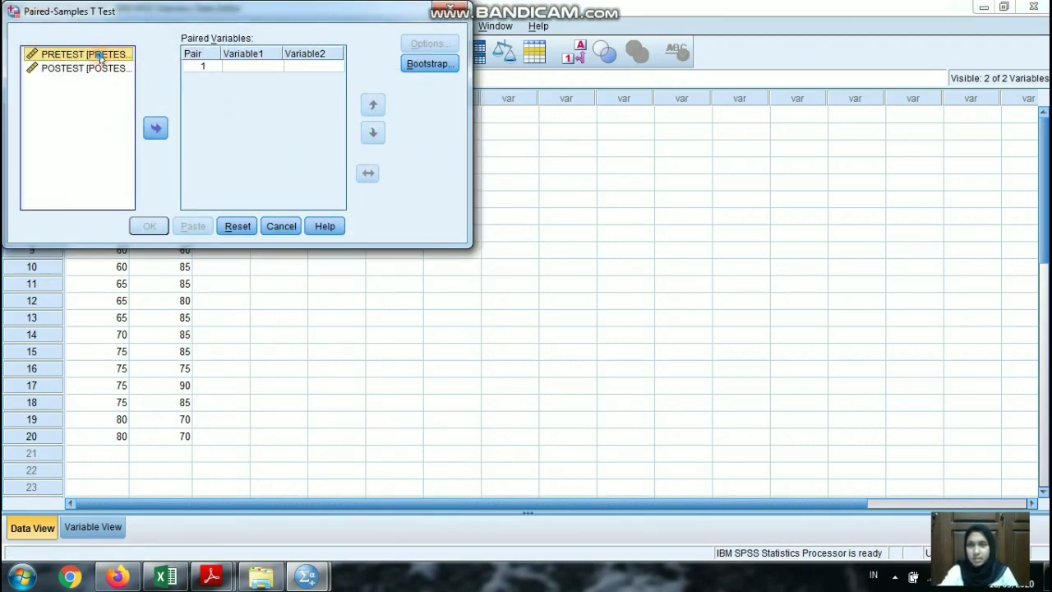
left_click(154, 129)
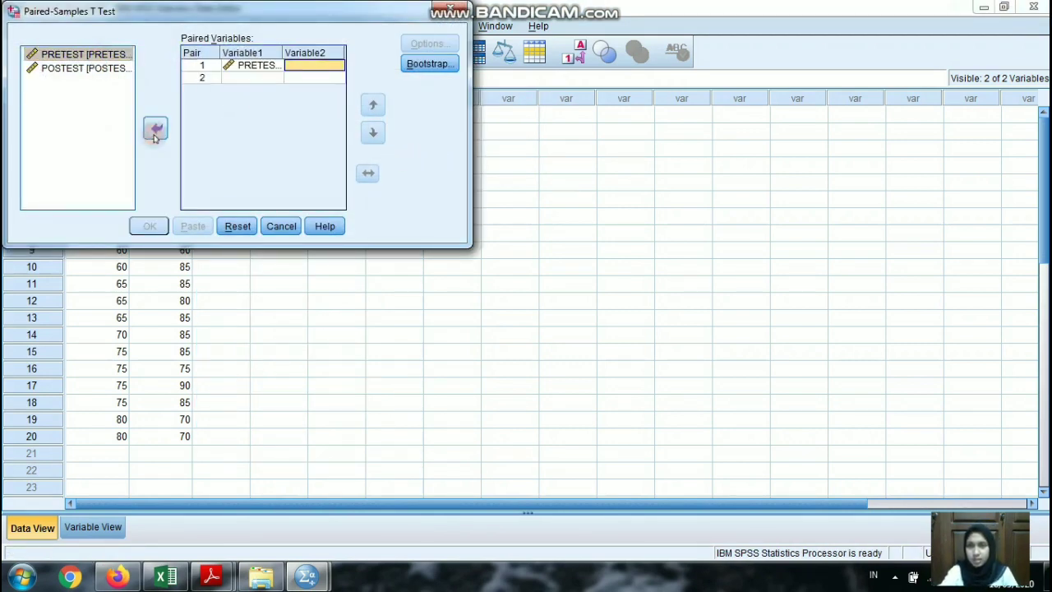
left_click(83, 69)
left_click(155, 129)
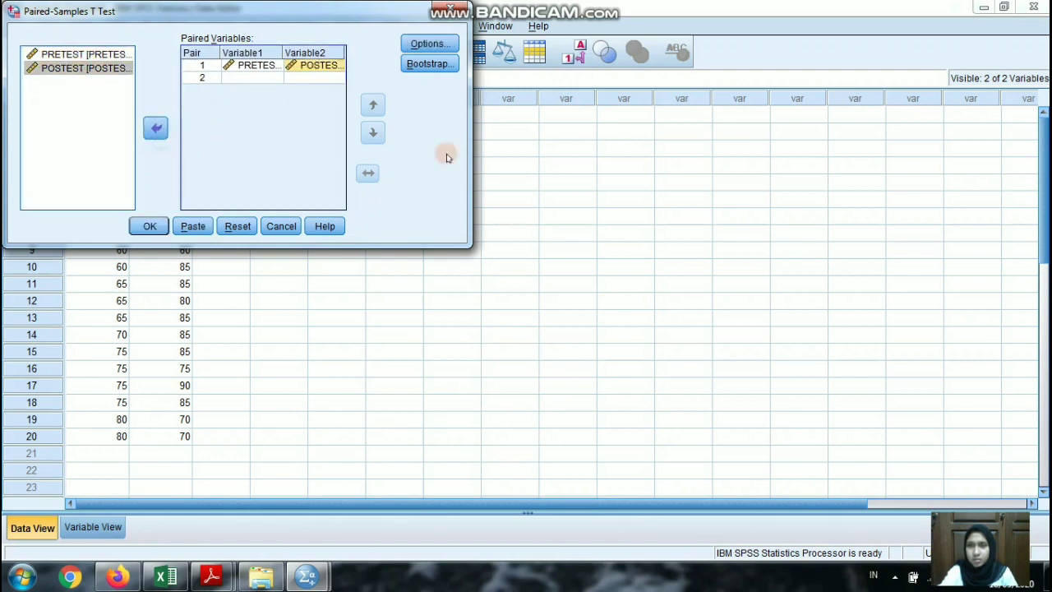
- Keep the confidence interval at 95% with cases excluded analysis by analysis, and run the paired-samples t-test
left_click(426, 44)
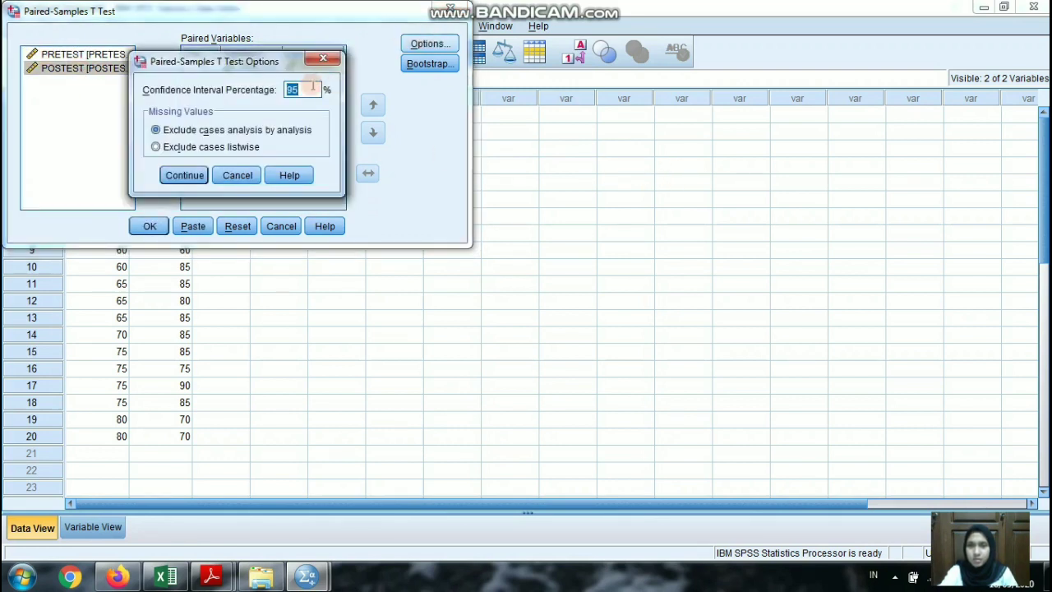
left_click(177, 185)
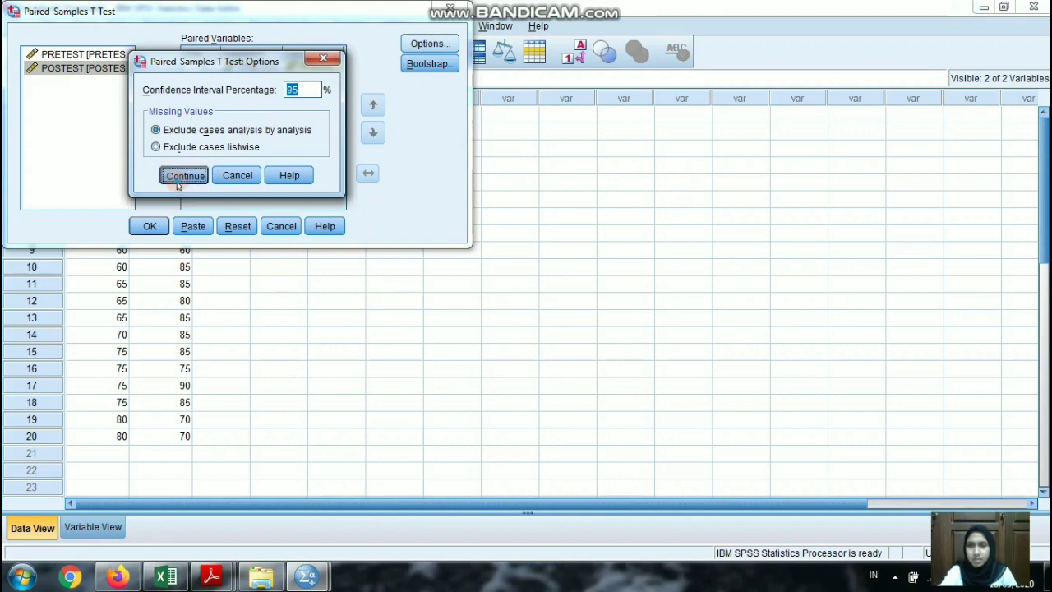
left_click(156, 225)
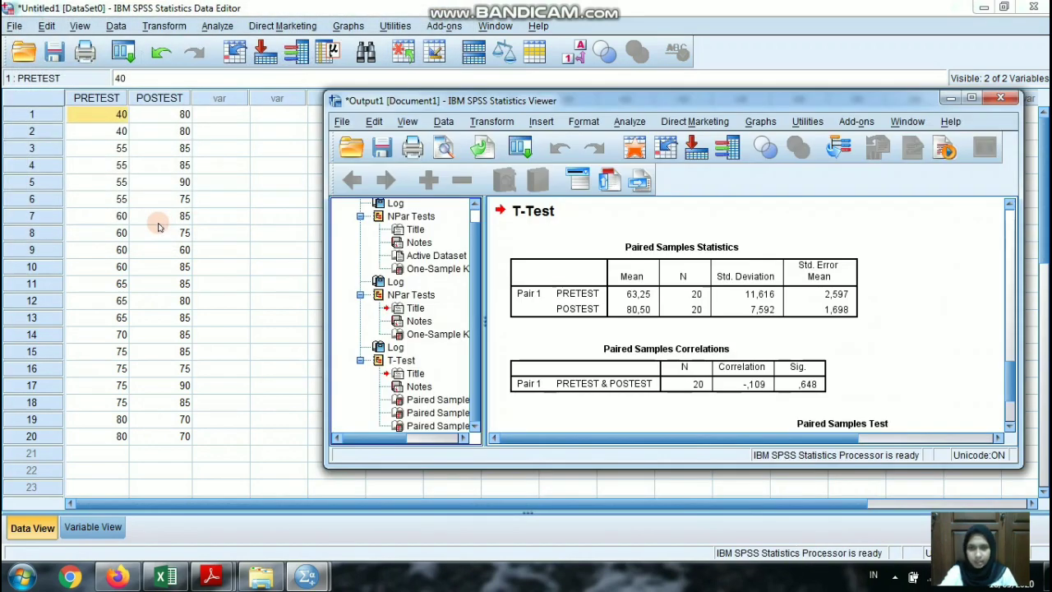
- Read the t value in the Paired Samples Test table and compare it with t-hitung in Excel cell H13
scroll(865, 310, "down", 3)
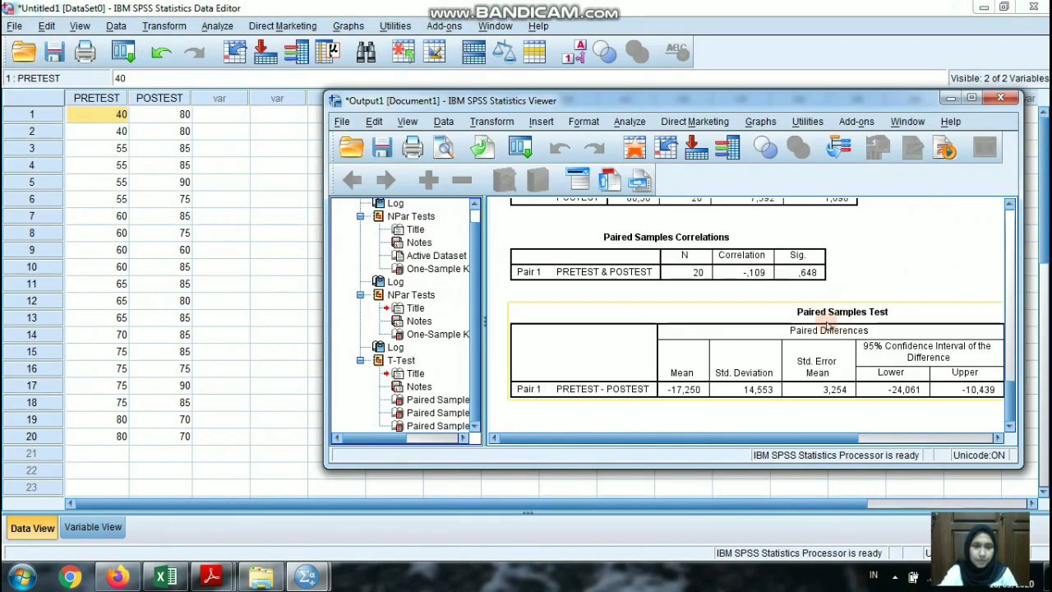
left_click(971, 98)
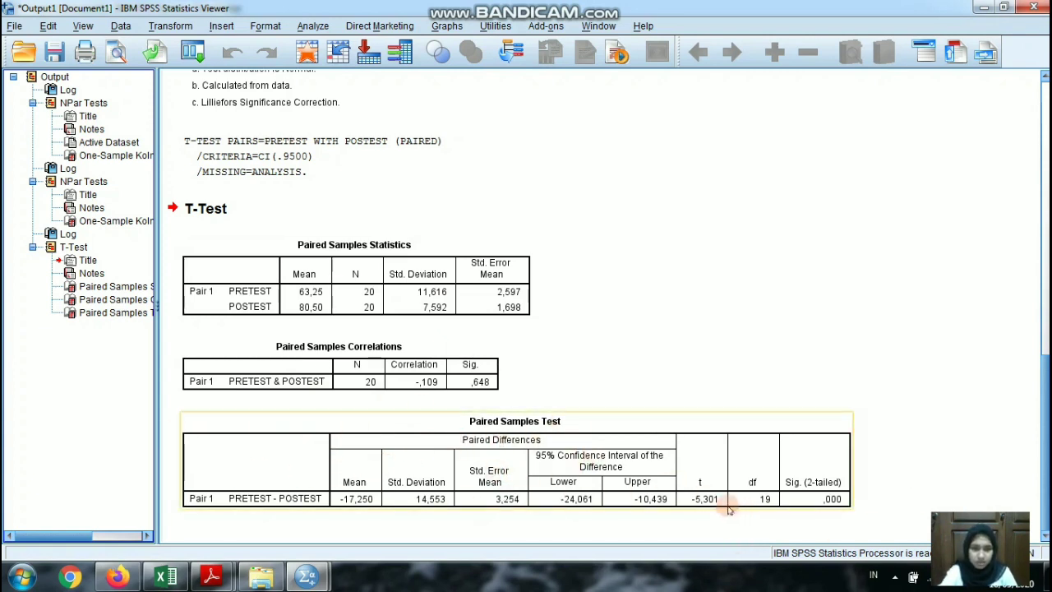
left_click(691, 500)
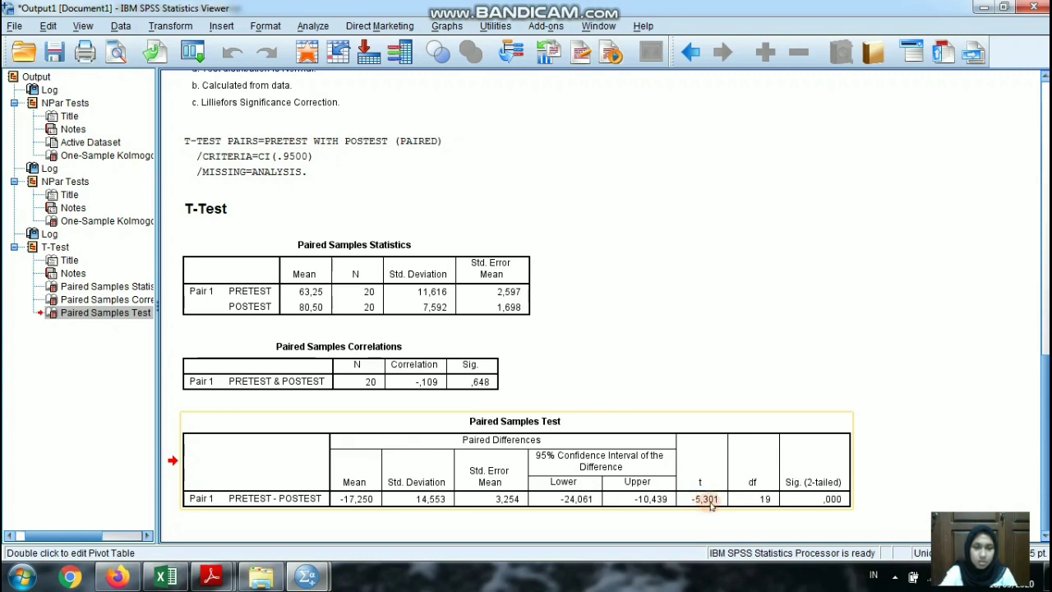
left_click(984, 7)
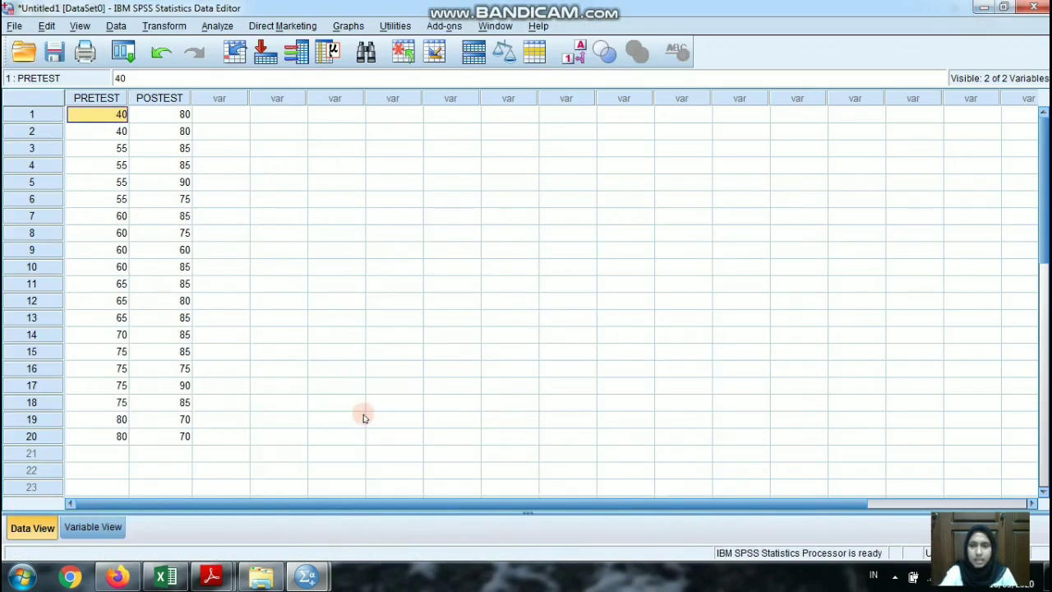
left_click(984, 8)
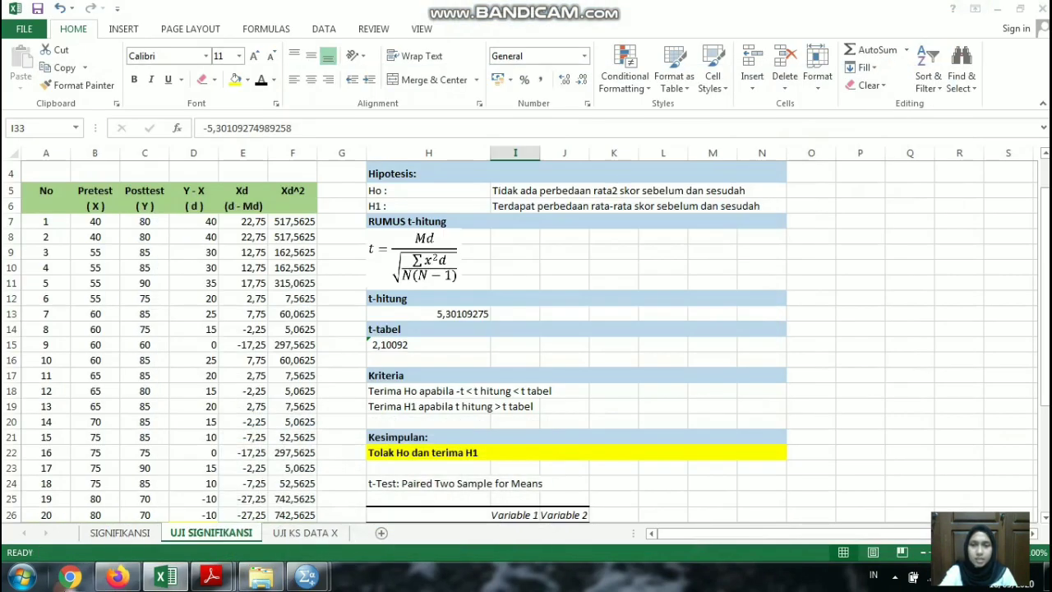
left_click(428, 317)
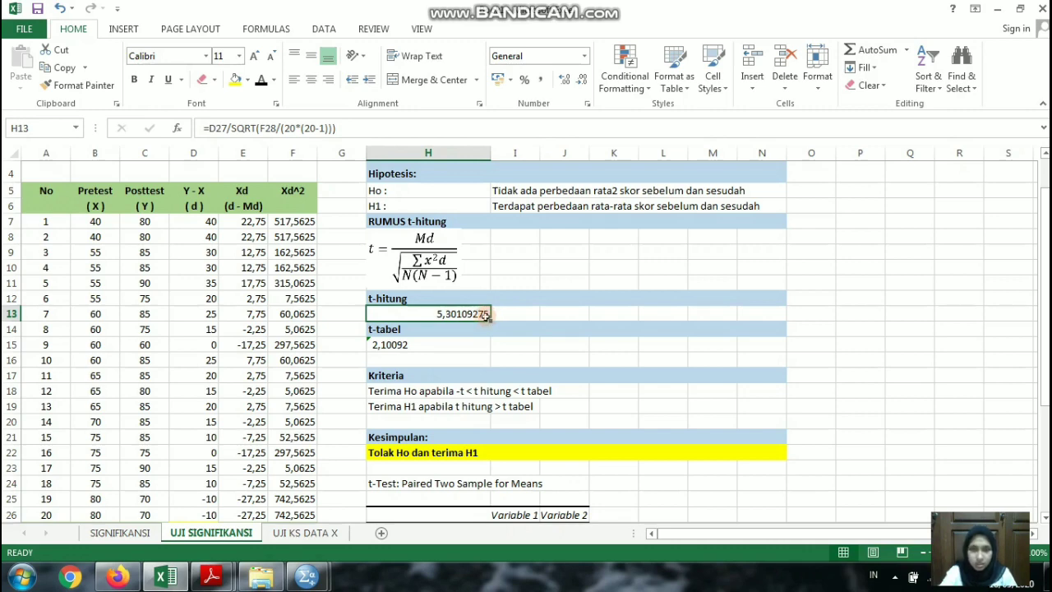
- Switch back to the SPSS output and read the Sig. (2-tailed) value in the Paired Samples Test table
left_click(306, 580)
left_click(256, 485)
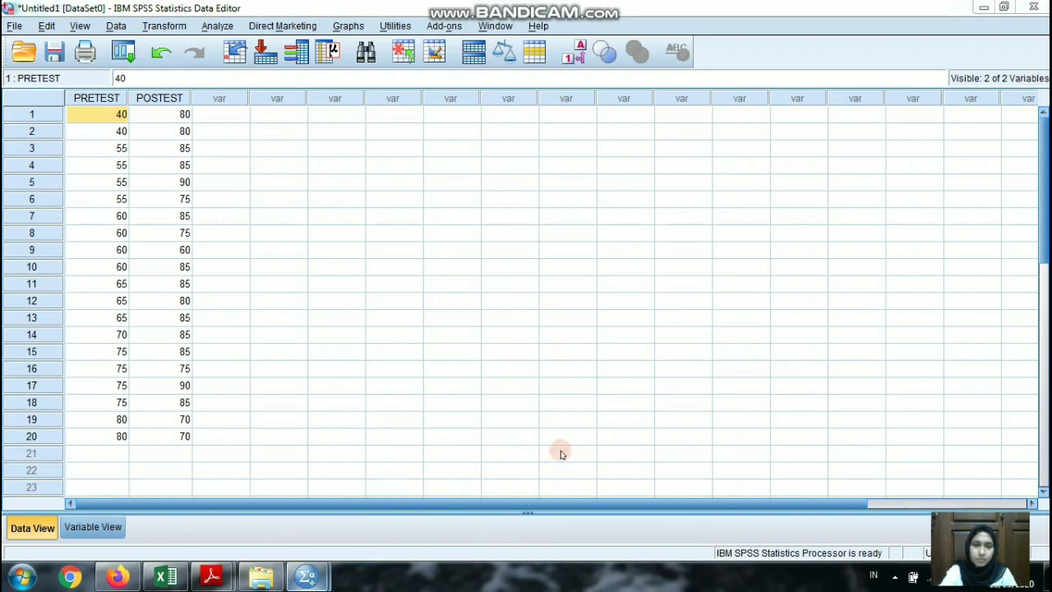
left_click(984, 7)
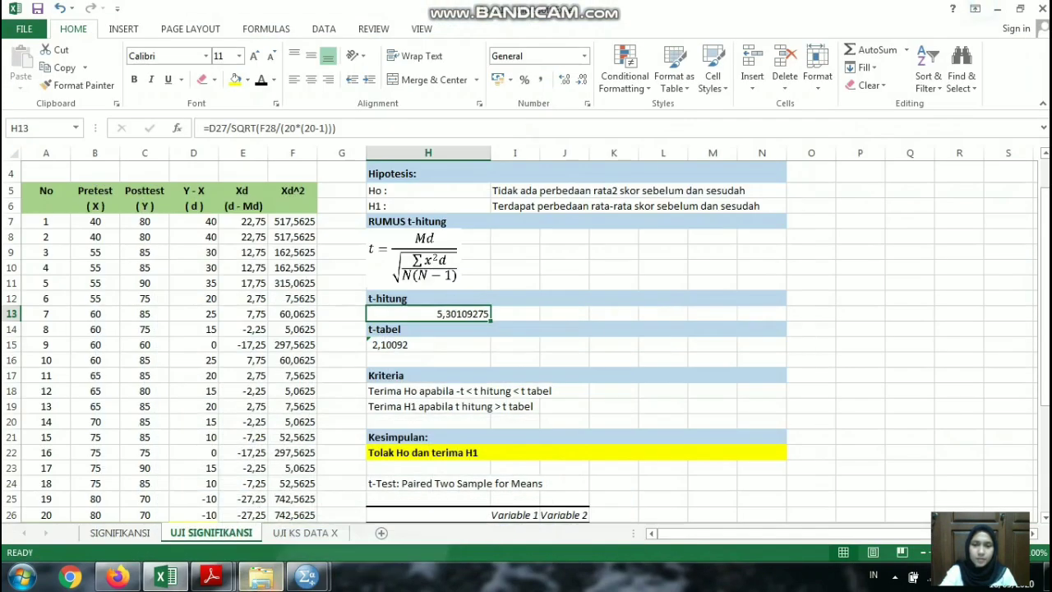
left_click(305, 580)
left_click(366, 508)
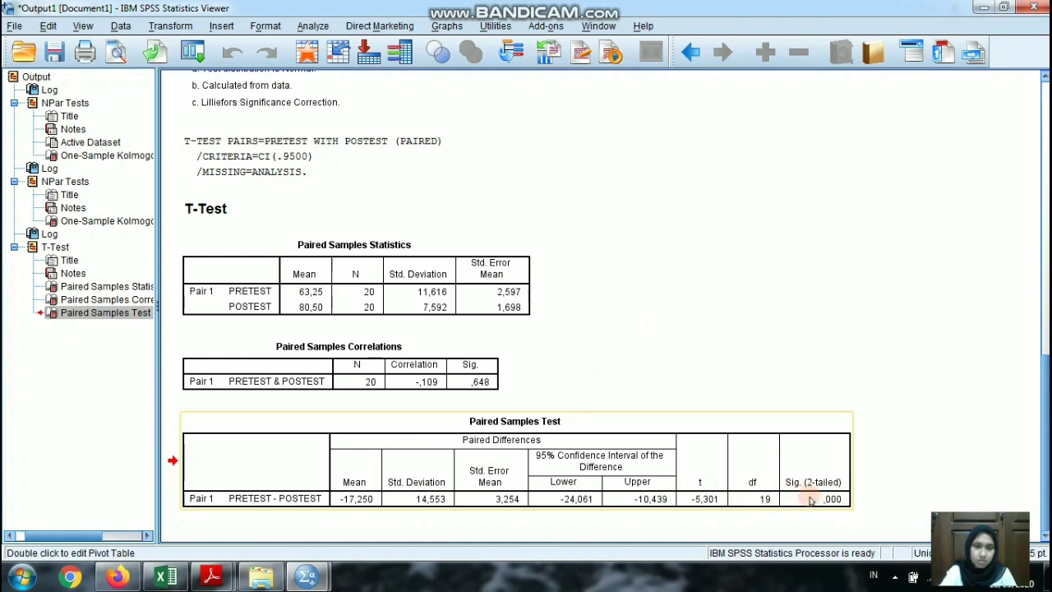
left_click(838, 505)
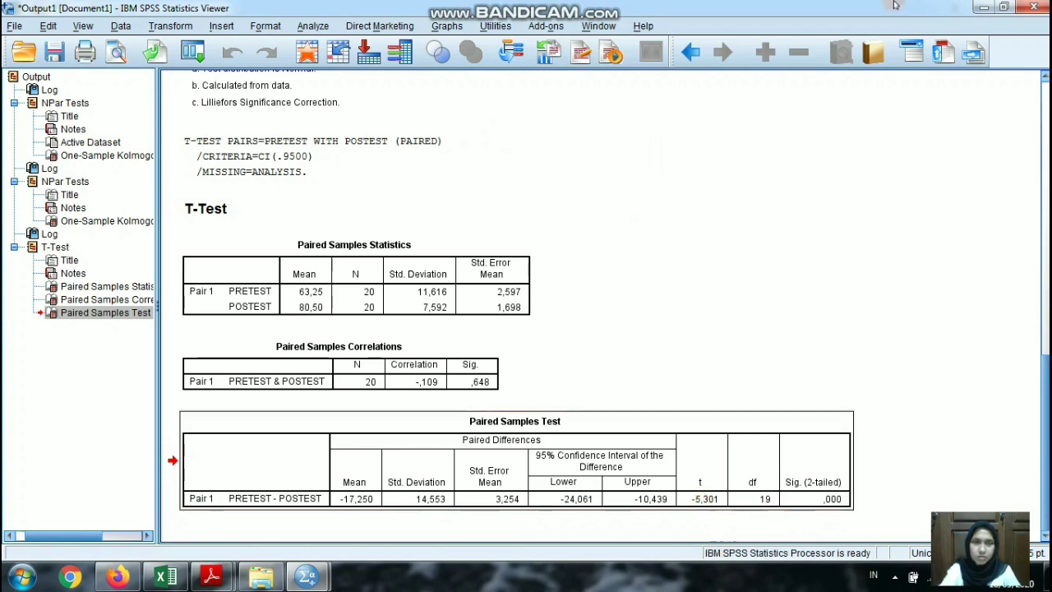
- Return to Excel and review the Kesimpulan row and the paired t-test results table on the UJI SIGNIFIKANSI sheet
left_click(984, 6)
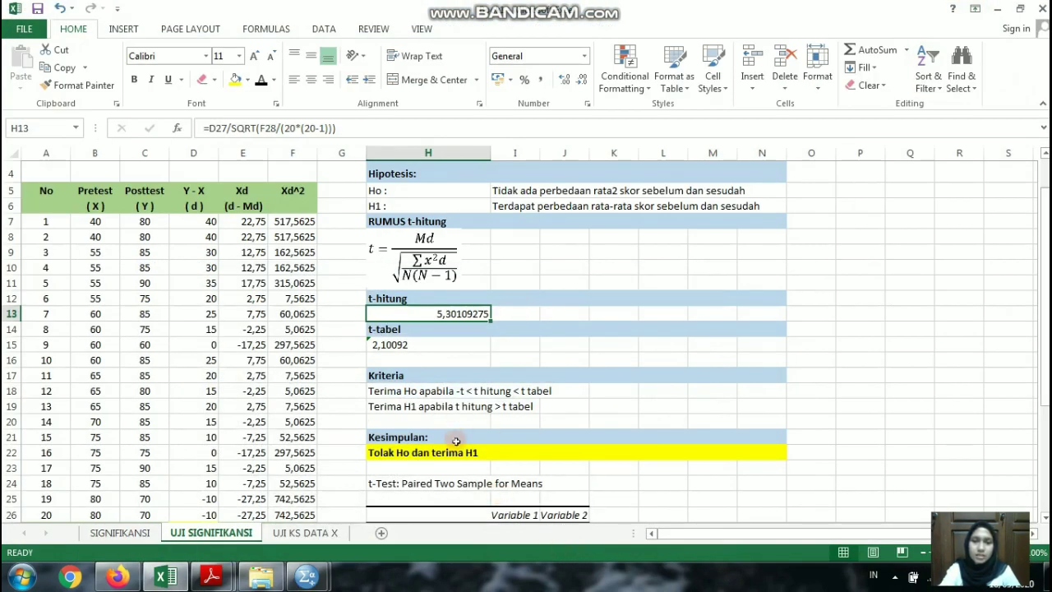
scroll(456, 441, "down", 2)
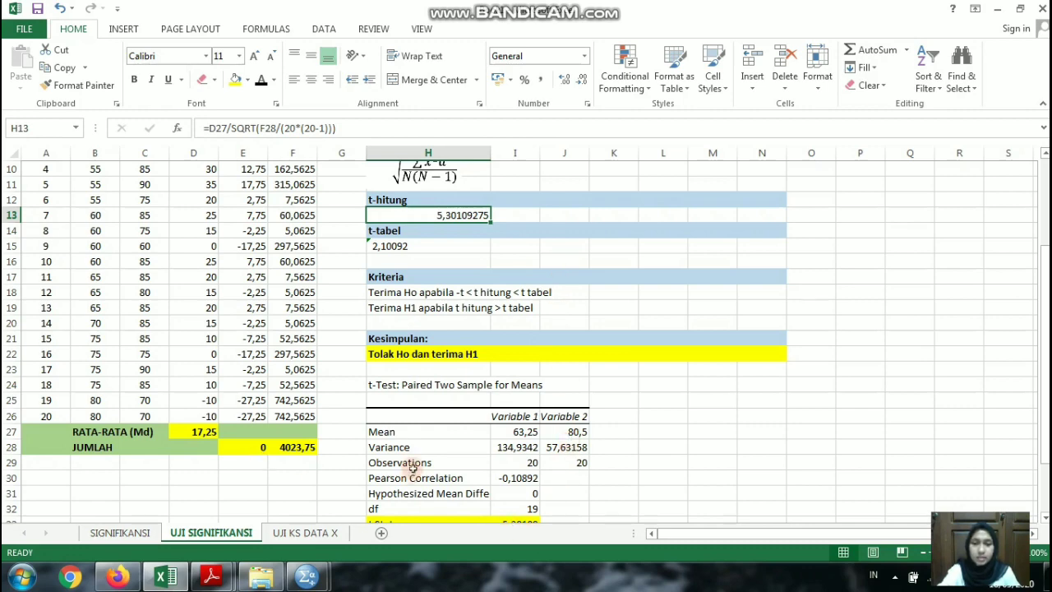
scroll(472, 490, "down", 1)
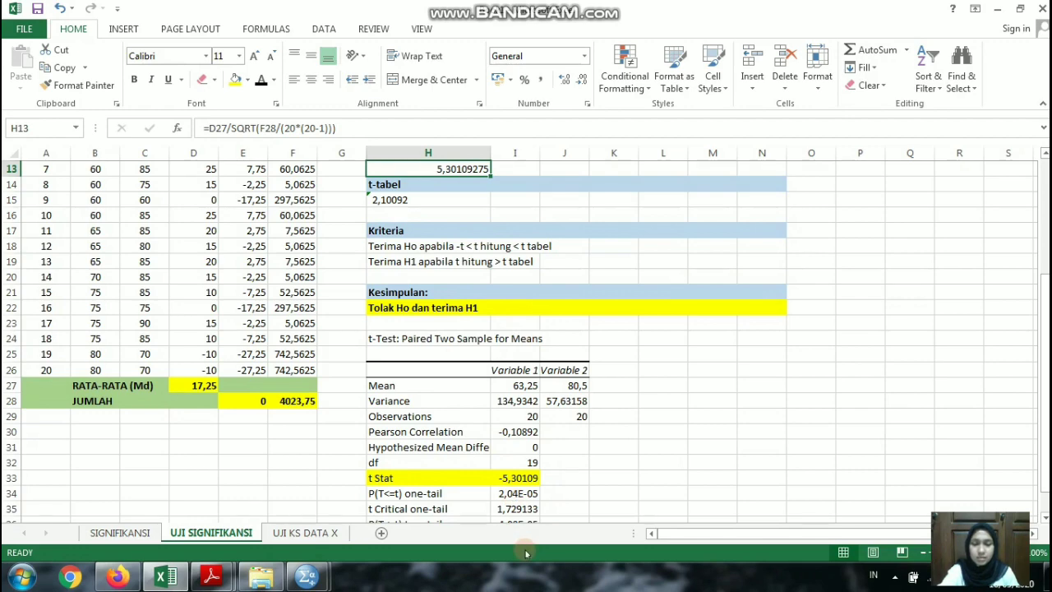
scroll(526, 552, "down", 1)
scroll(744, 320, "up", 1)
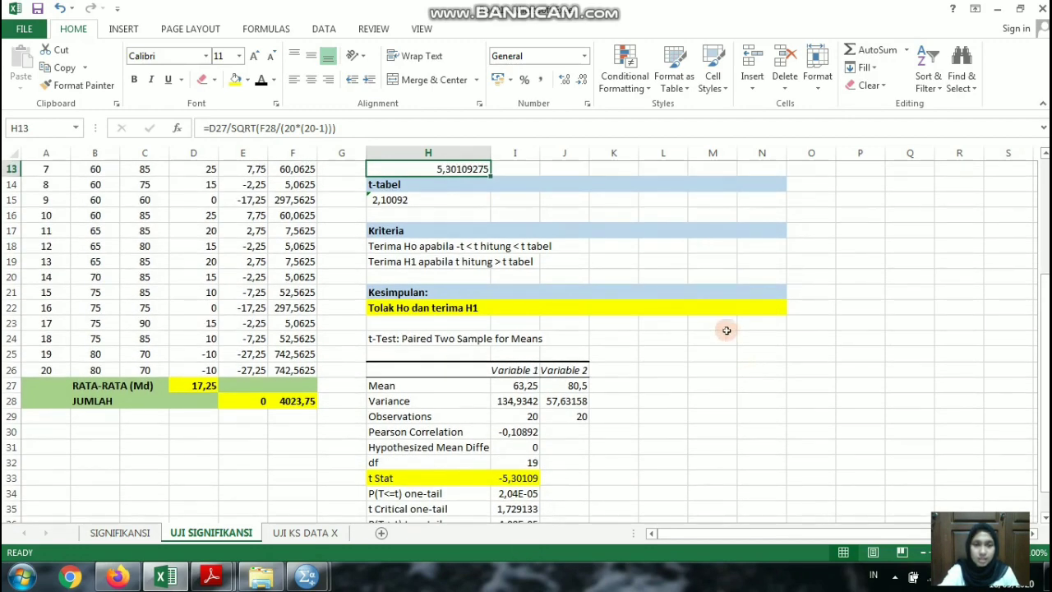
scroll(694, 421, "down", 1)
scroll(683, 403, "up", 1)
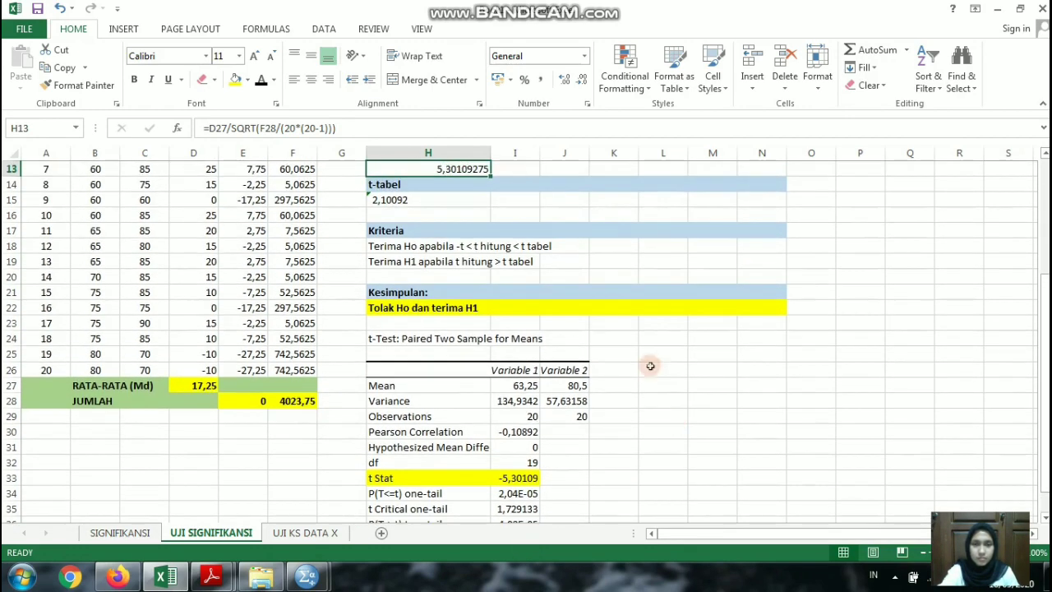
left_click(579, 309)
type("=")
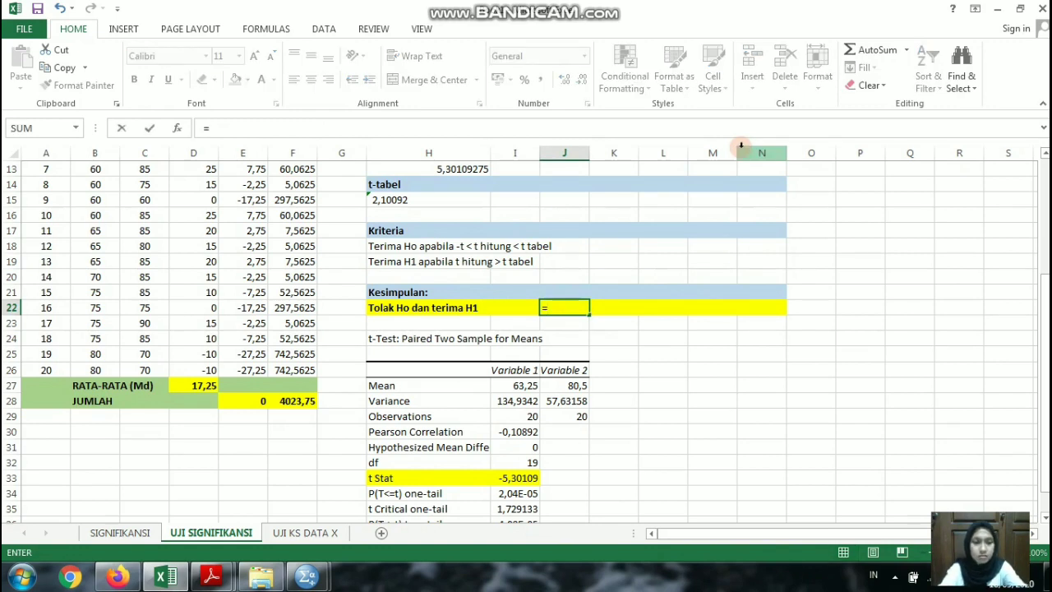
key("BackSpace")
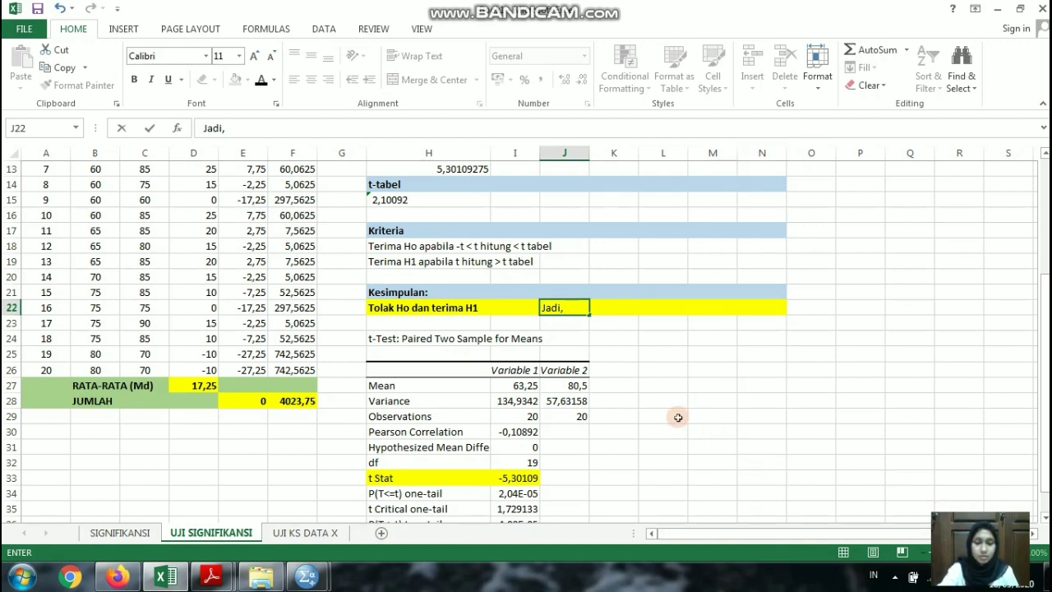
scroll(669, 416, "up", 1)
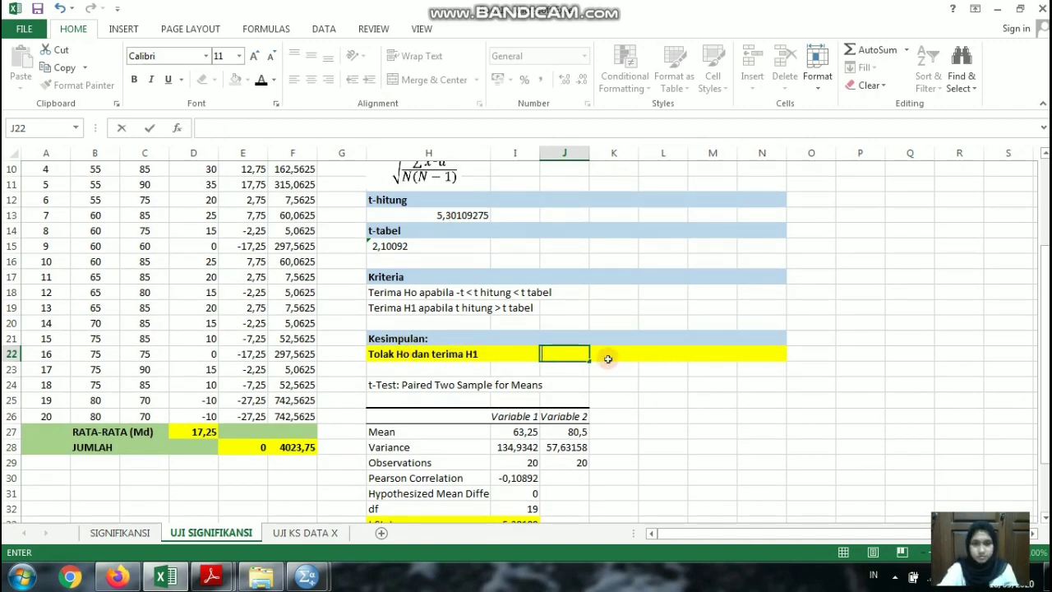
key("Escape")
- Check the conclusion in H22 against the criteria, the t values and the hypotheses above it
left_click(428, 355)
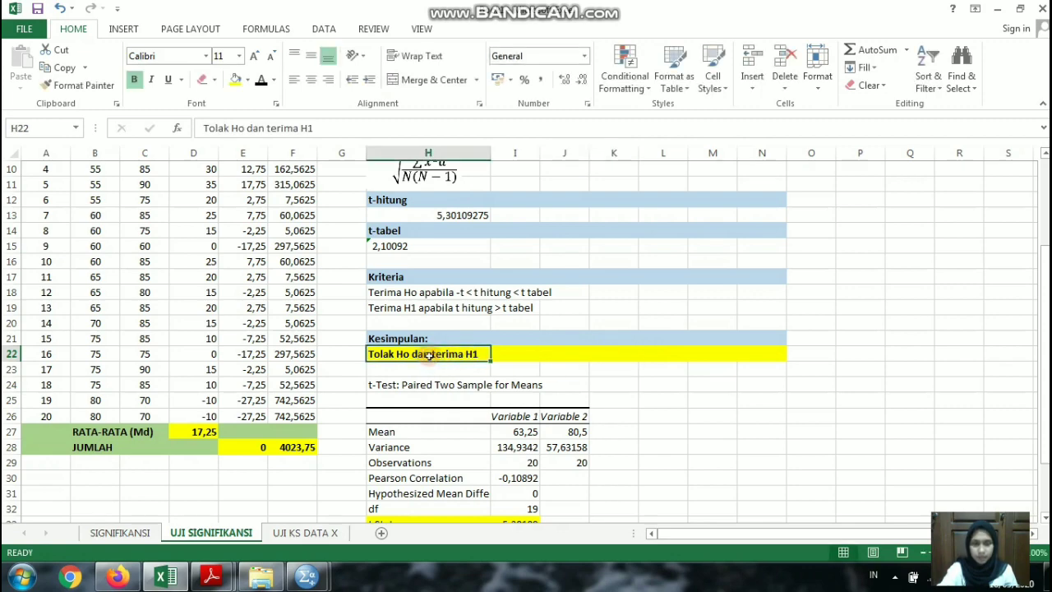
scroll(605, 383, "up", 1)
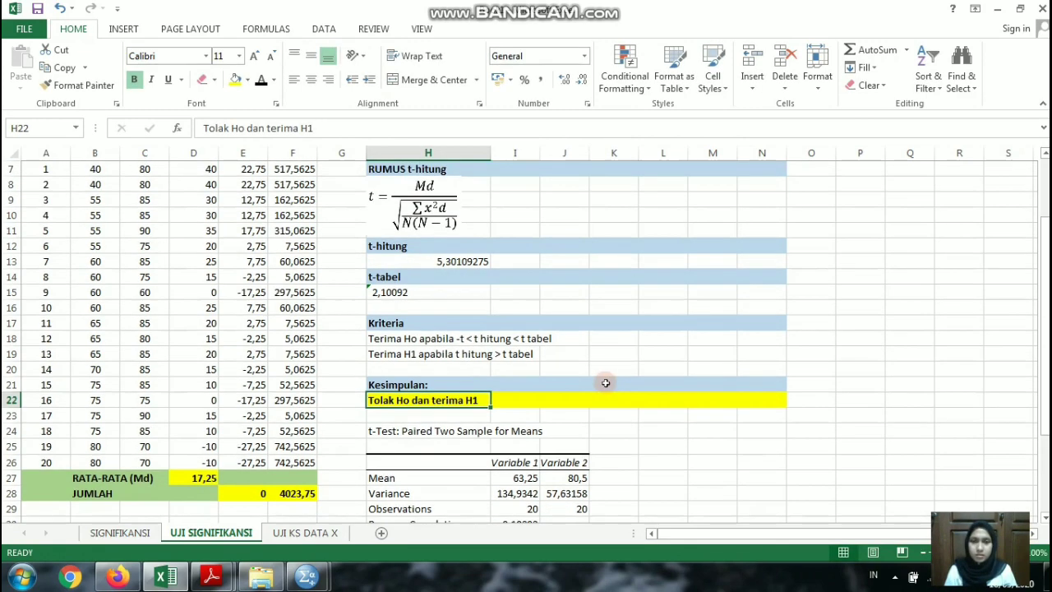
scroll(606, 383, "down", 3)
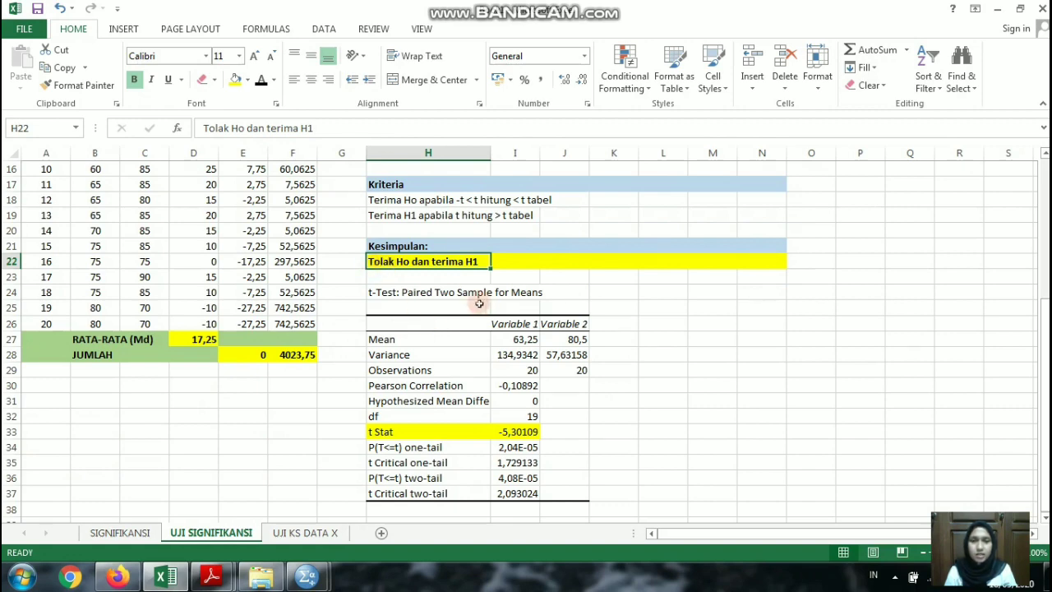
scroll(488, 277, "up", 3)
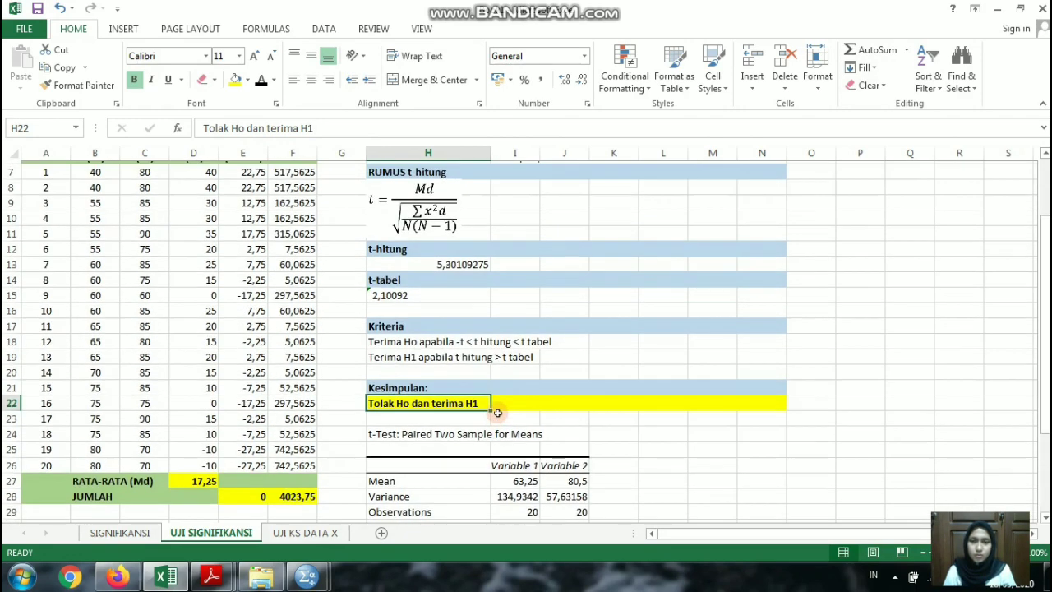
scroll(498, 413, "up", 2)
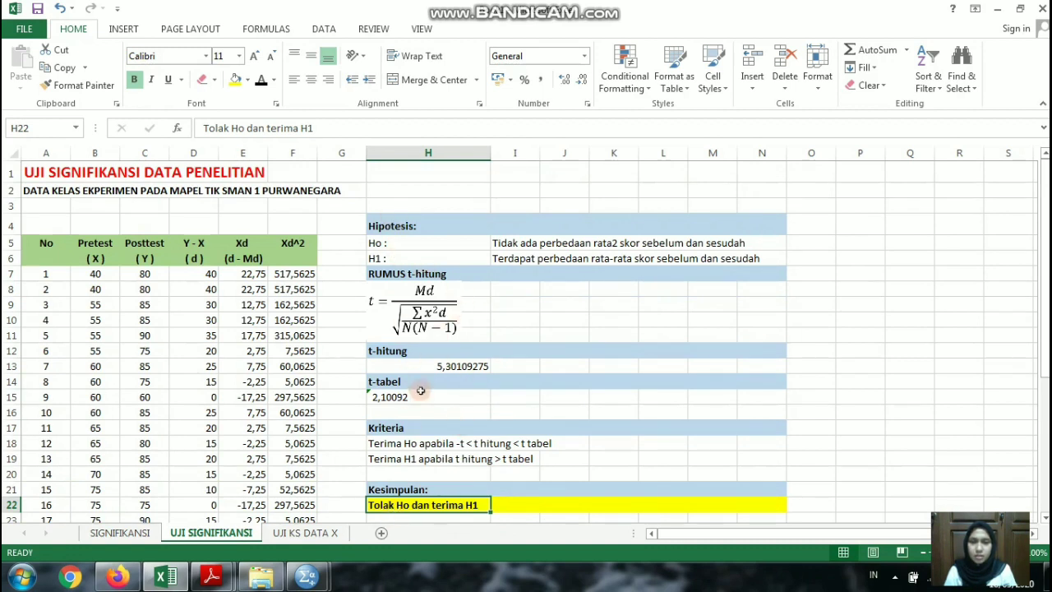
- Select the H1 hypothesis statement in H6:N6 and compare it with the conclusion in row 22
left_click_drag(381, 258, 763, 256)
key("ctrl+c")
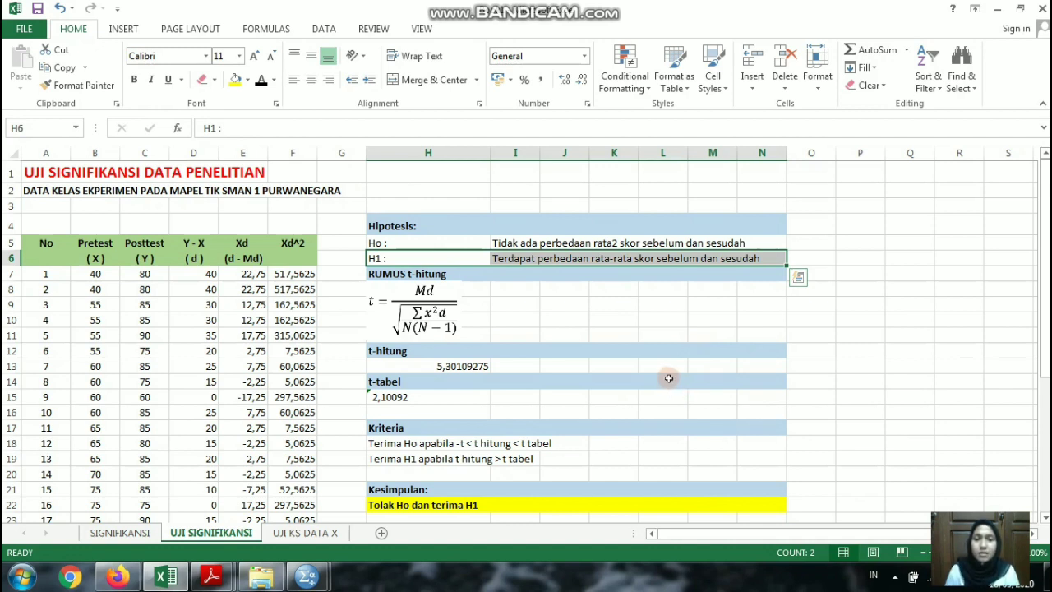
key("Escape")
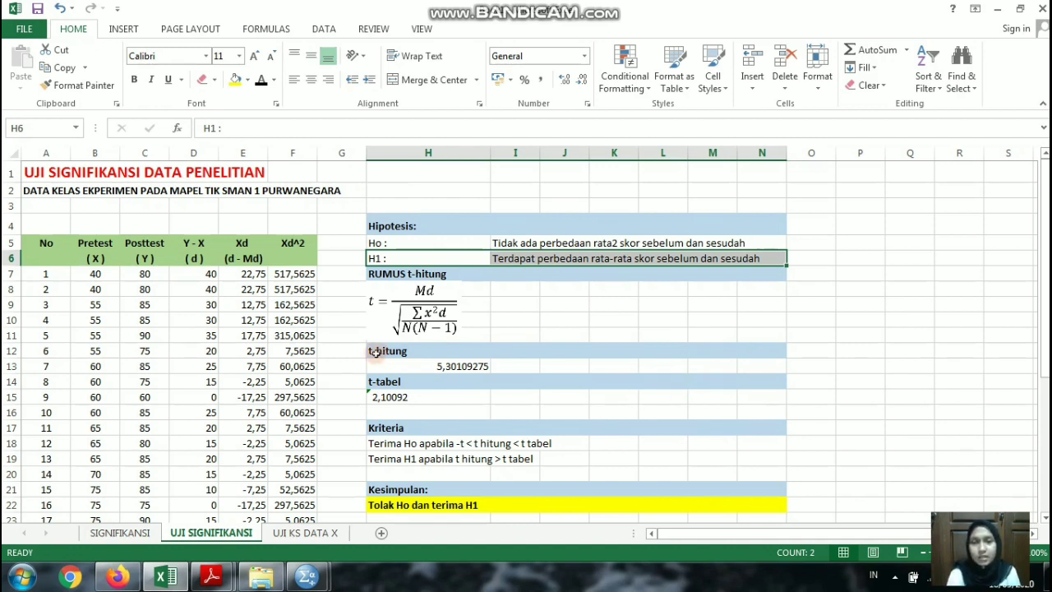
key("ctrl+v")
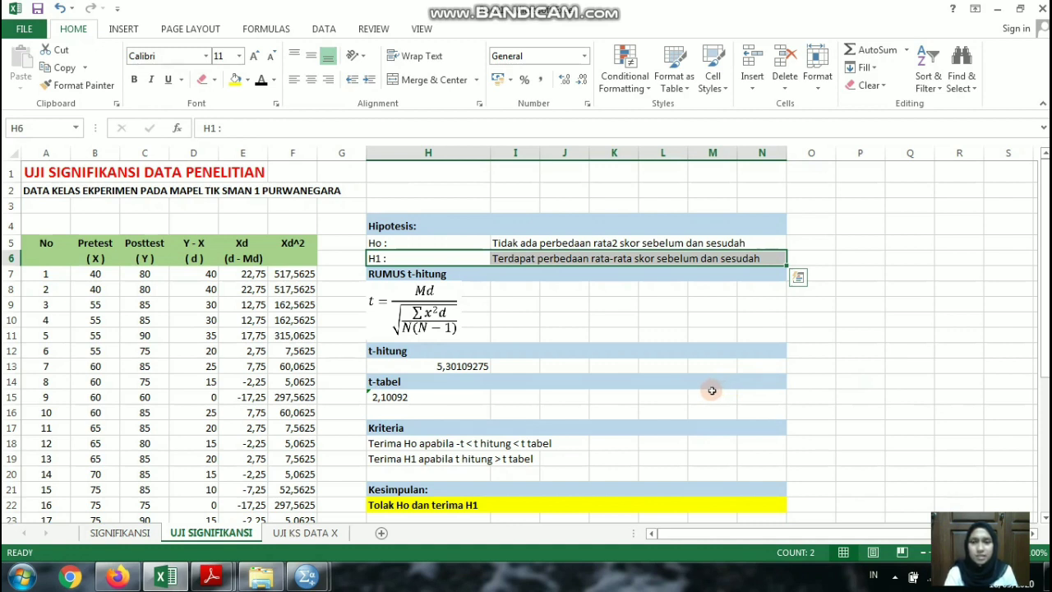
key("Escape")
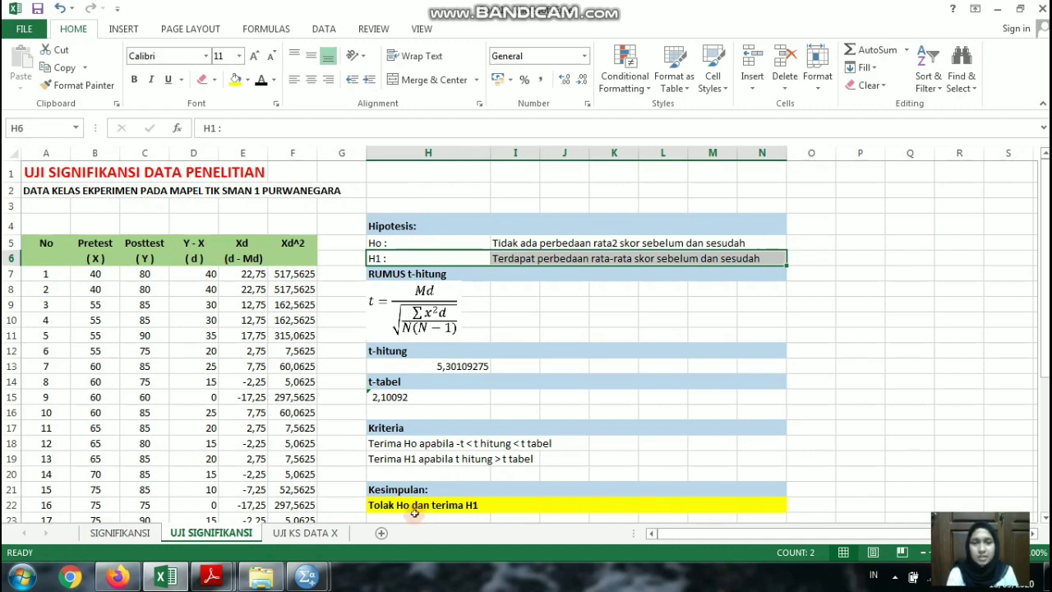
scroll(575, 346, "down", 2)
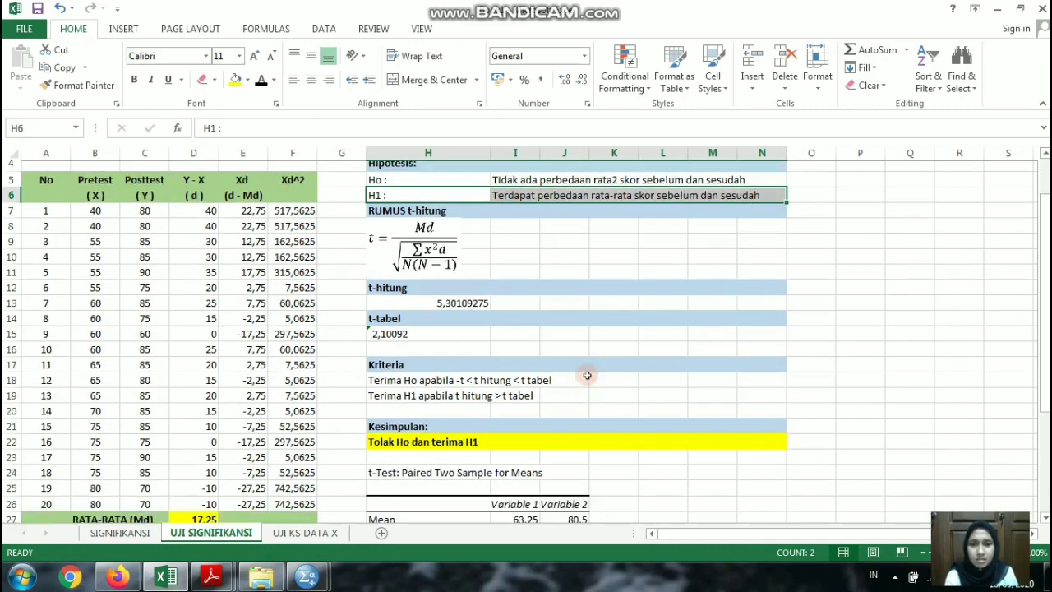